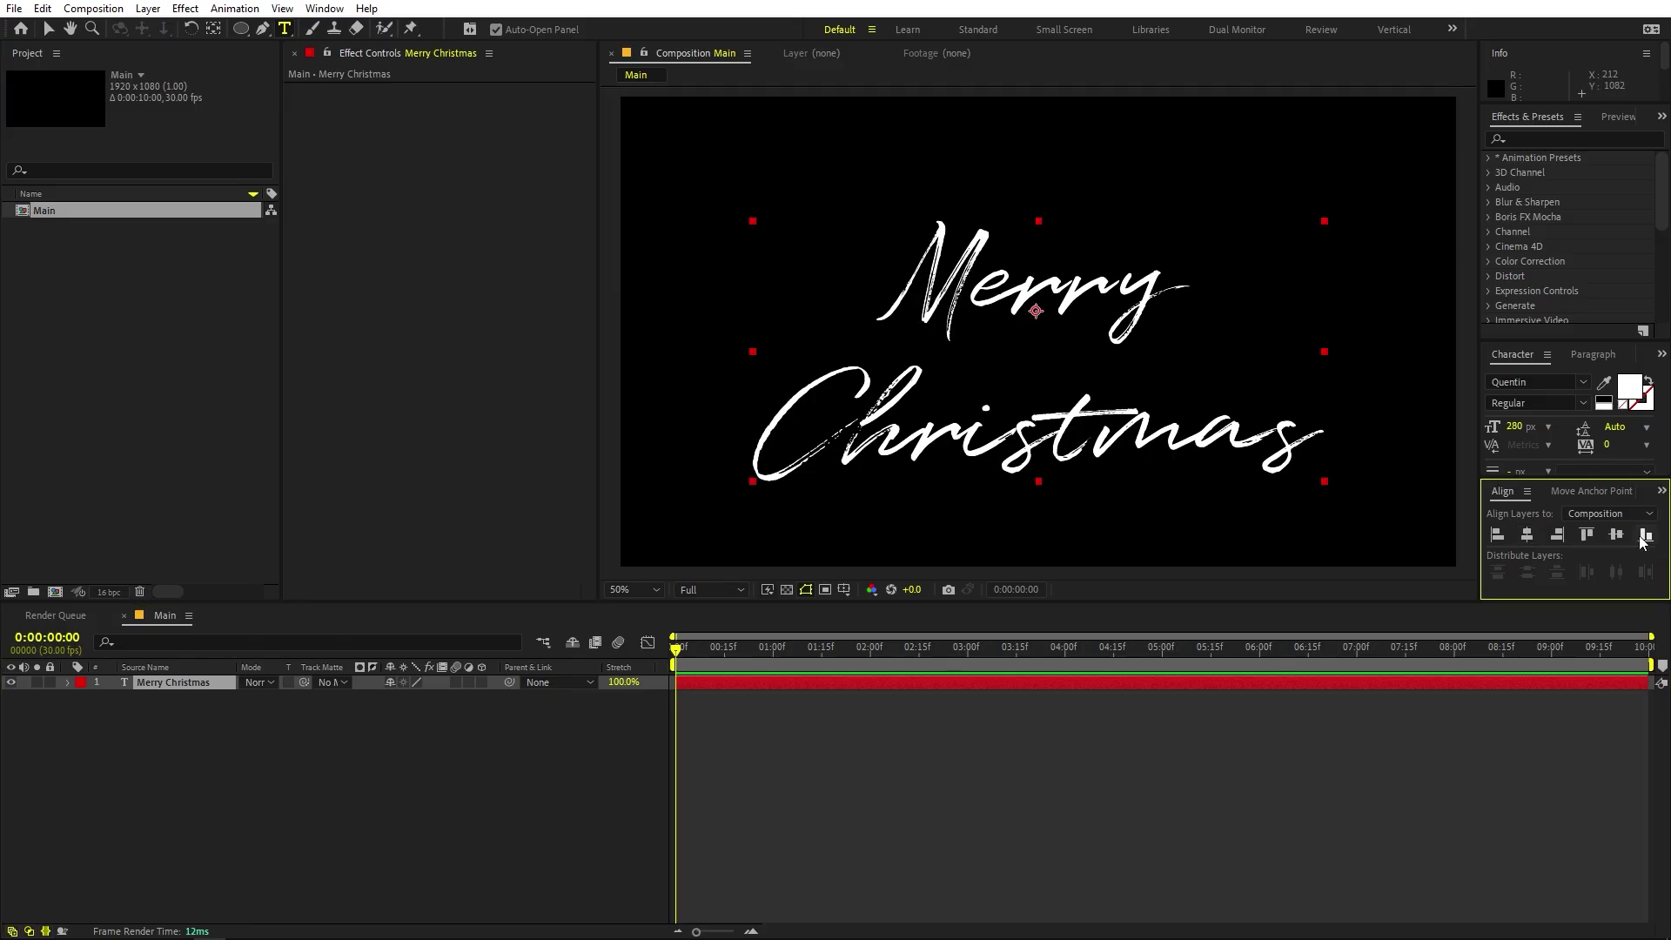
Center the Merry Christmas text layer vertically in the composition.
{"action": "left_click", "coordinate": [1616, 534]}
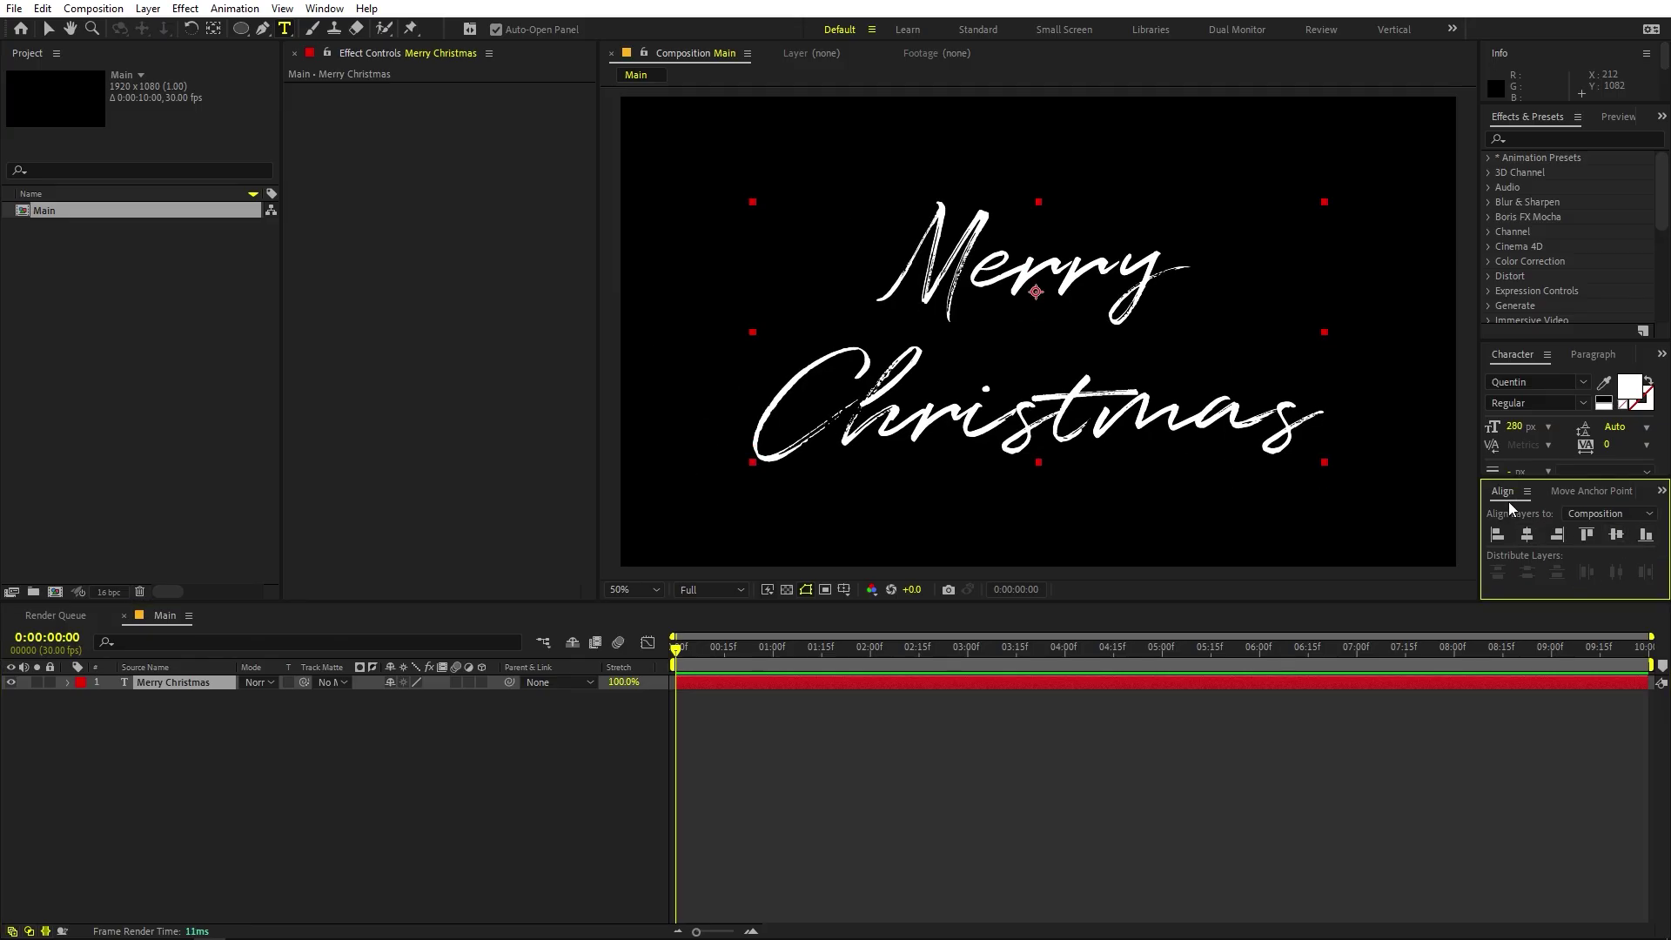
{"action": "left_click", "coordinate": [324, 9]}
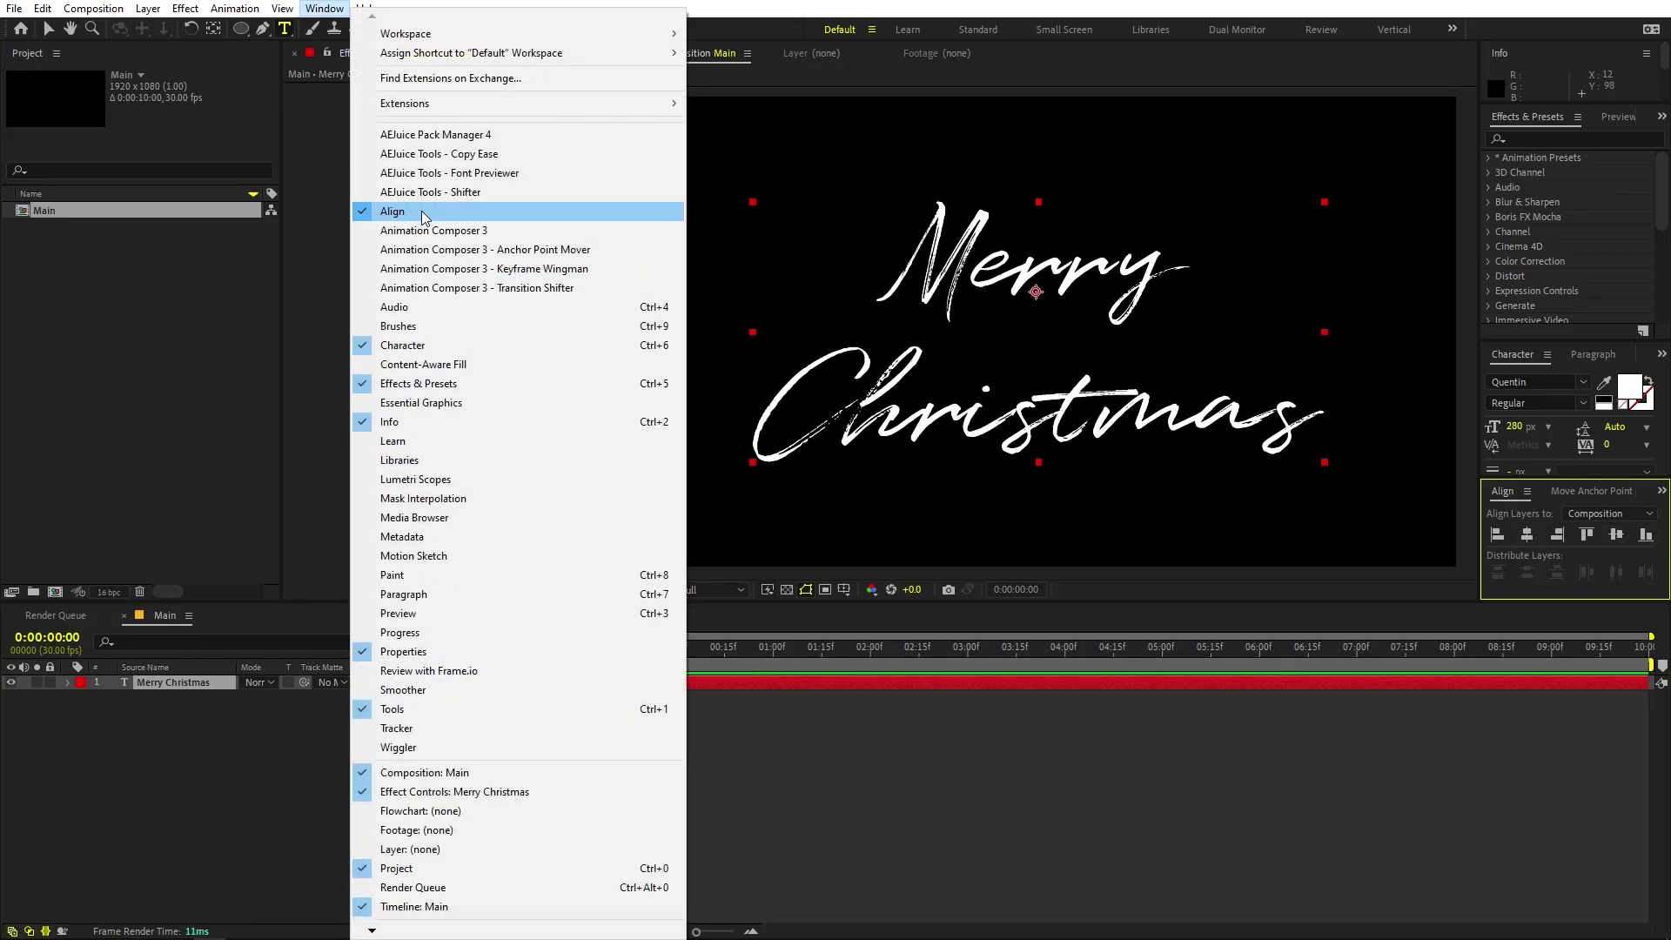
{"action": "left_click", "coordinate": [181, 728]}
Move the Merry Christmas layer's anchor point to the center of the text with the Pan Behind tool.
{"action": "left_click", "coordinate": [189, 686]}
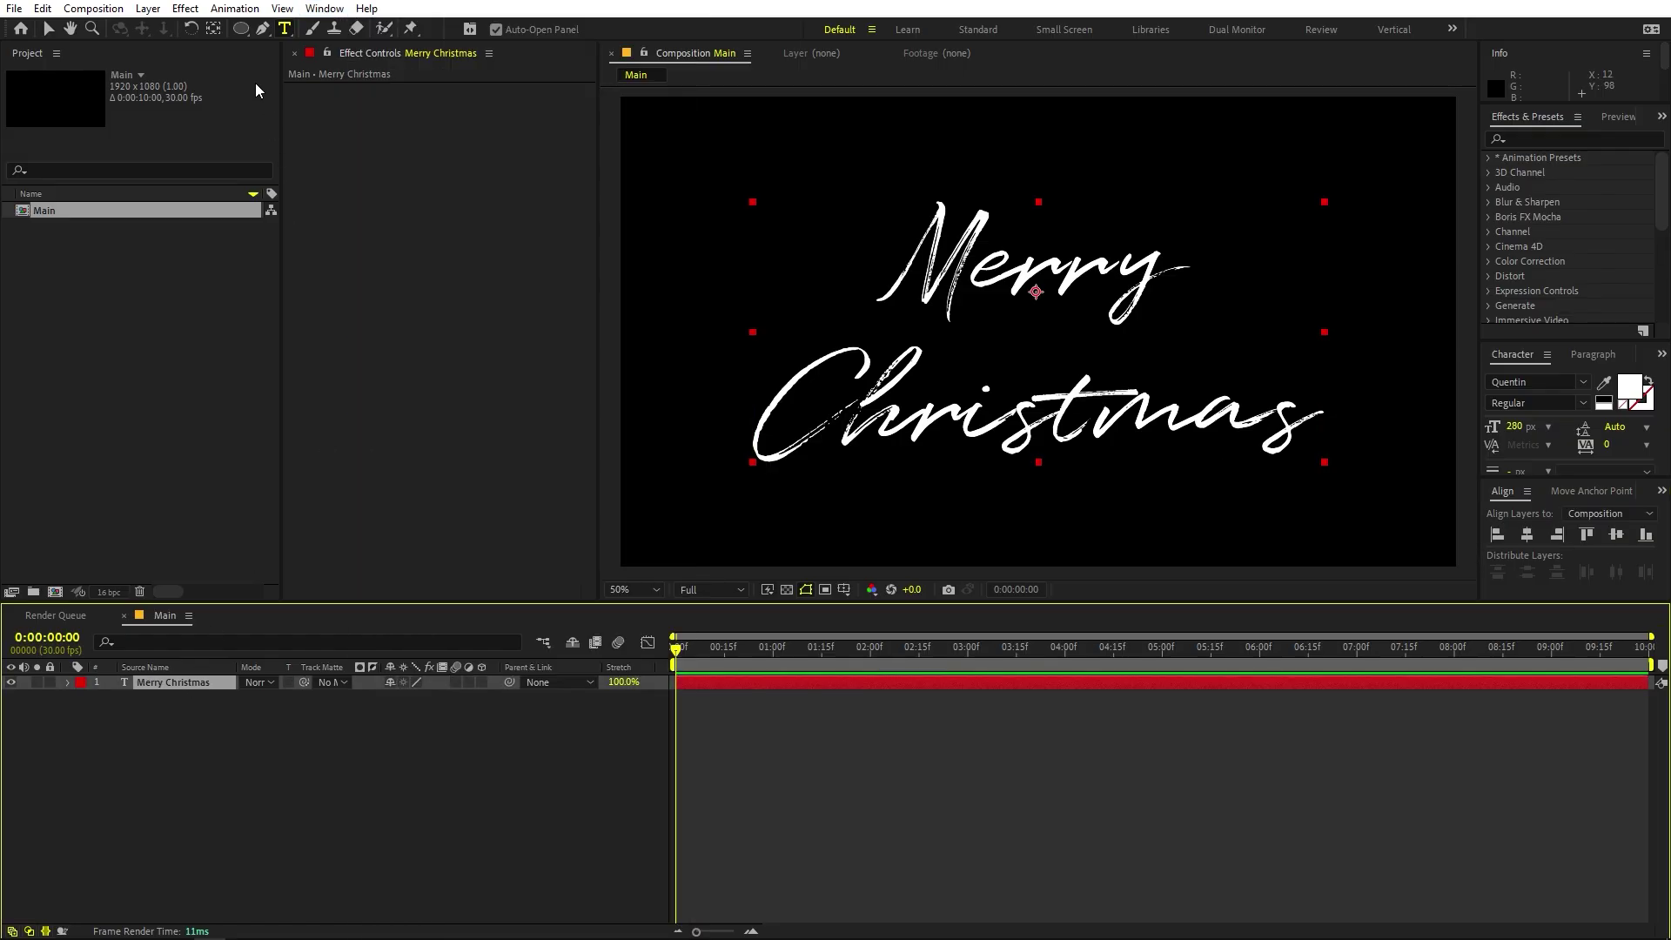
{"action": "left_click", "coordinate": [213, 28]}
{"action": "left_click_drag", "start_coordinate": [1036, 292], "coordinate": [1039, 333]}
Scale the Merry Christmas text layer to 58.3%, collapse its properties and deselect it.
{"action": "key", "text": "s"}
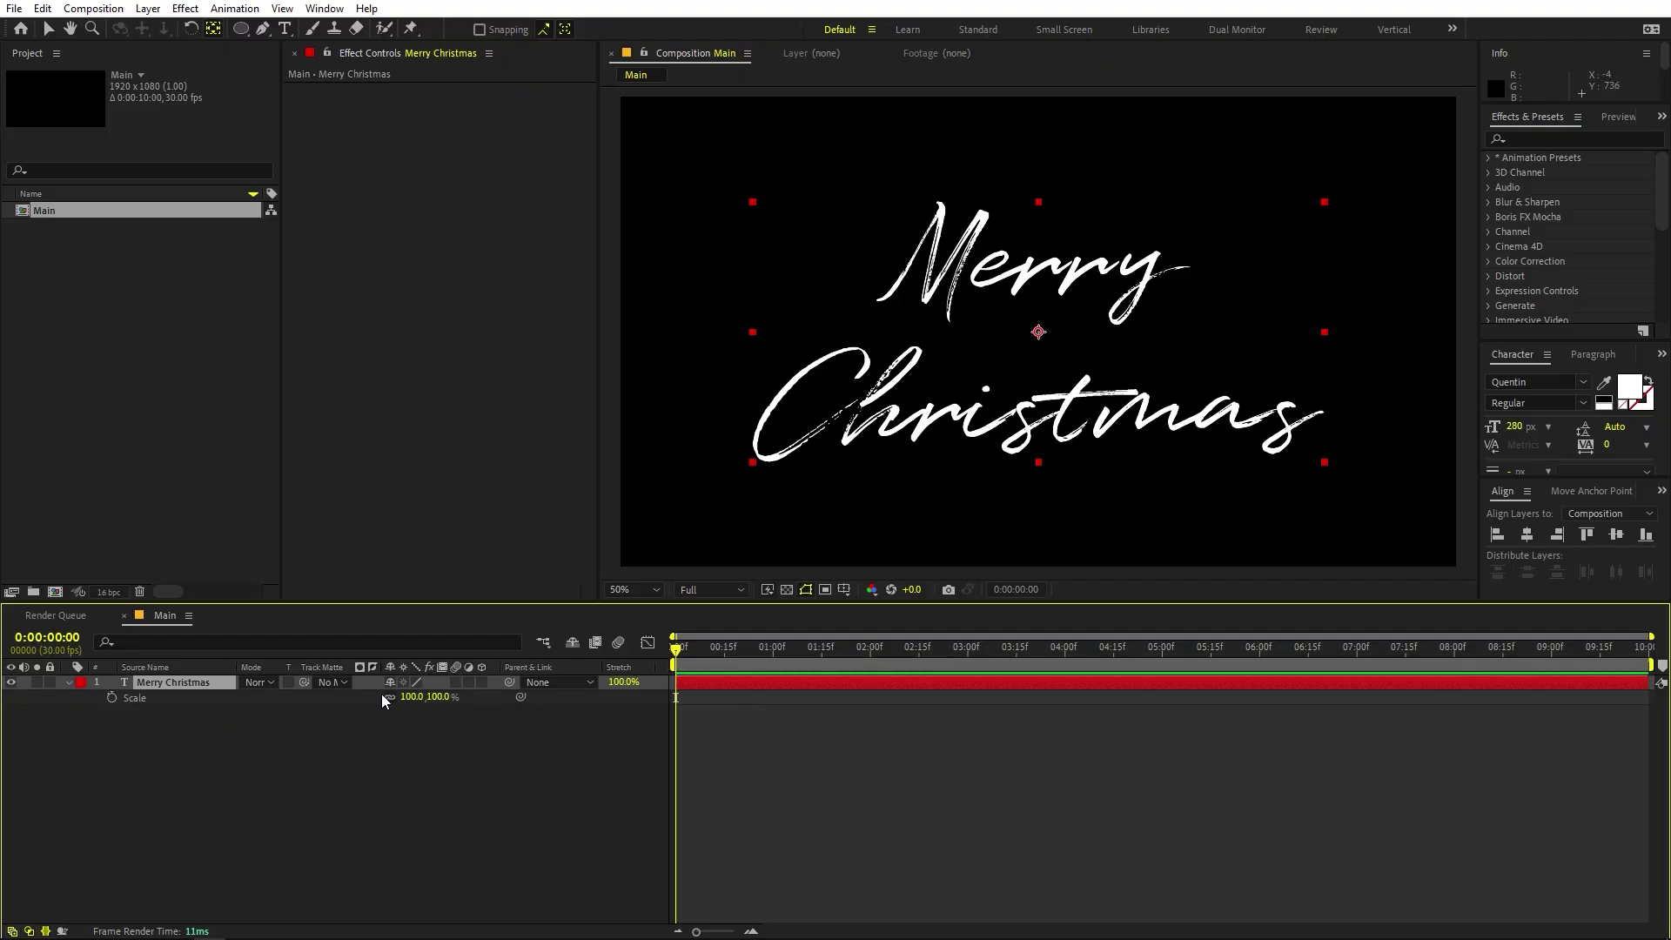
{"action": "left_click_drag", "start_coordinate": [408, 702], "coordinate": [386, 703]}
{"action": "left_click", "coordinate": [373, 738]}
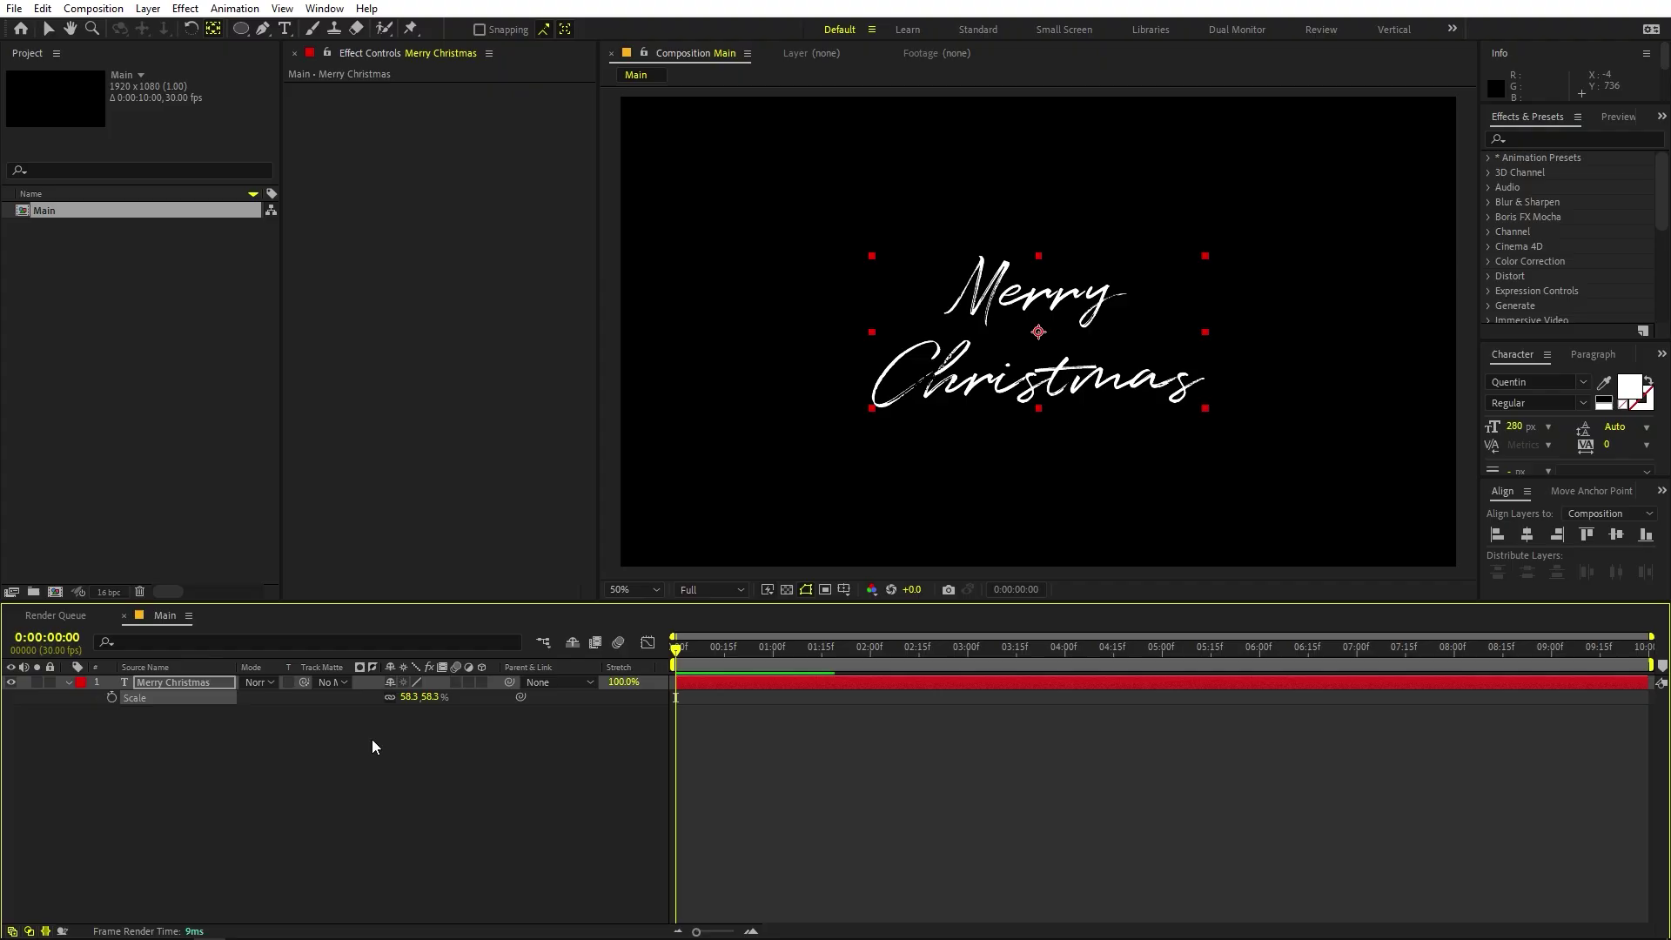
{"action": "left_click", "coordinate": [174, 682]}
{"action": "left_click", "coordinate": [69, 684]}
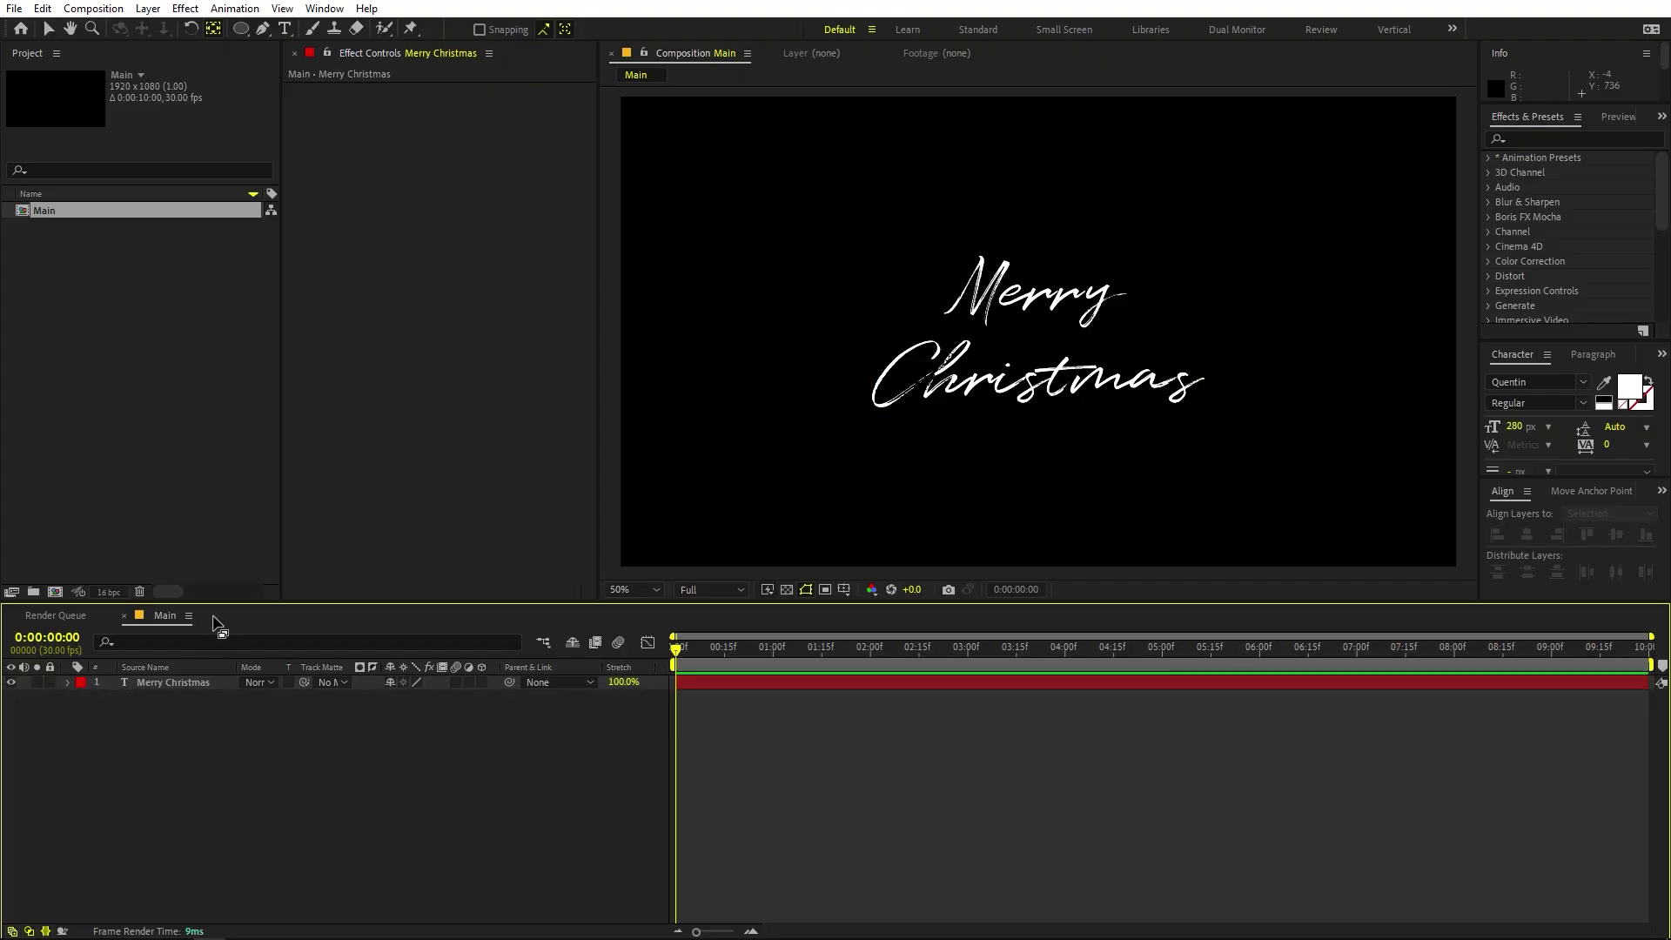
{"action": "left_click", "coordinate": [180, 463]}
{"action": "left_click", "coordinate": [322, 775]}
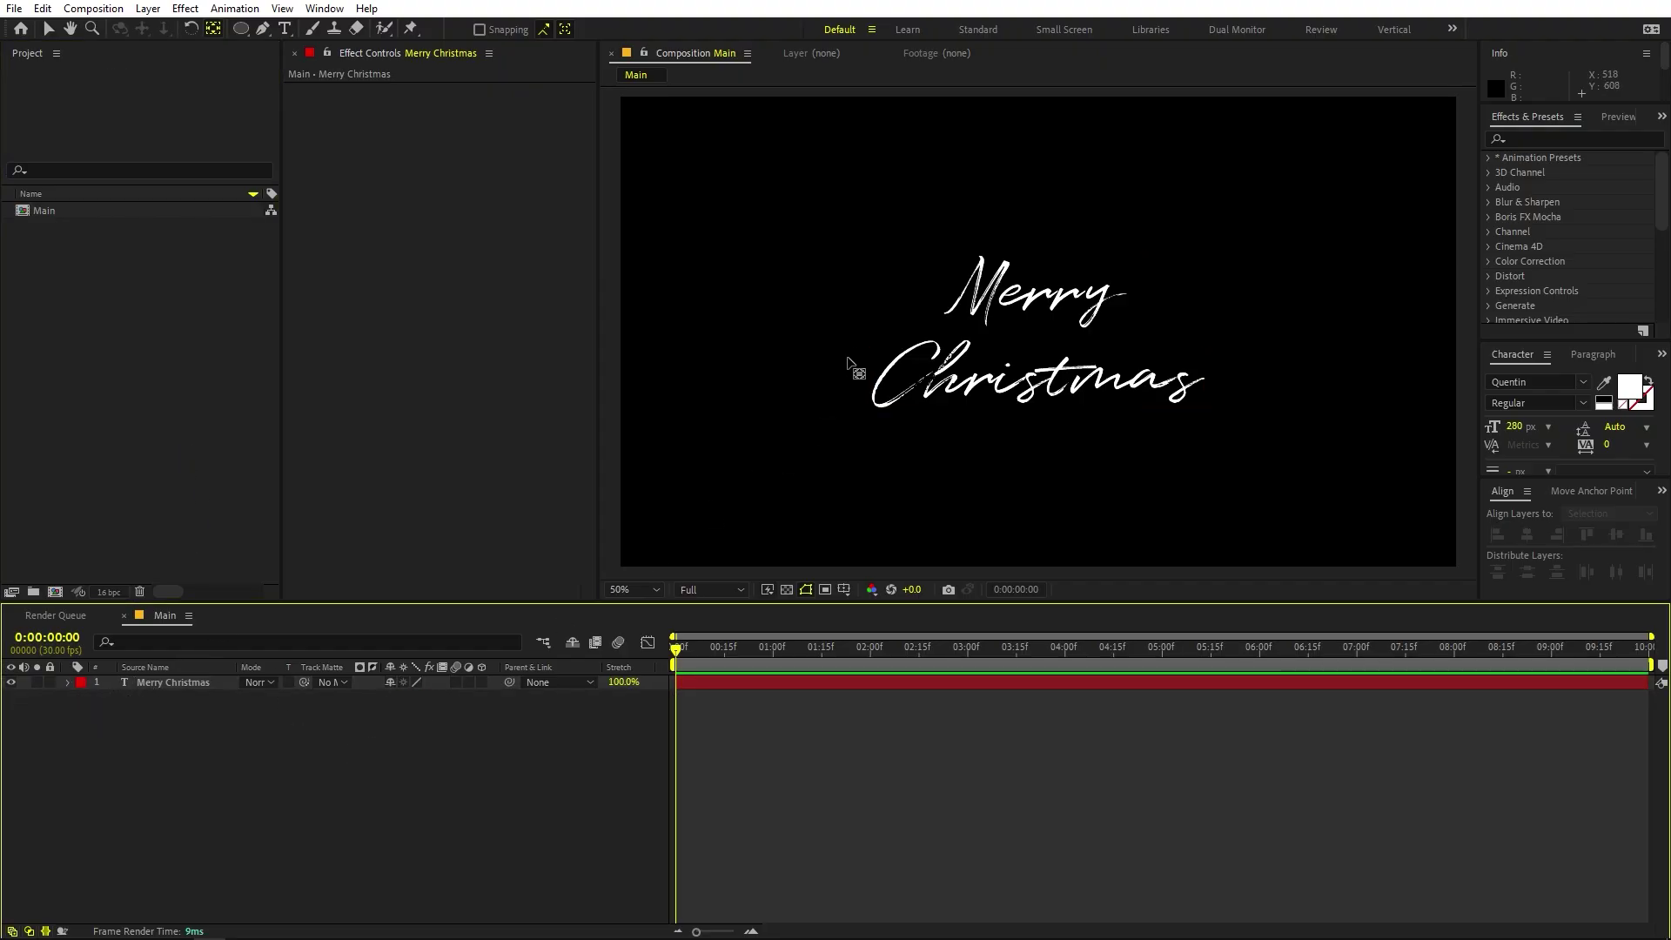
Start a Pen tool path on a new shape layer, tracing the lower half of the M's first stroke with a curved segment.
{"action": "scroll", "coordinate": [928, 317], "scroll_direction": "up", "scroll_amount": 1}
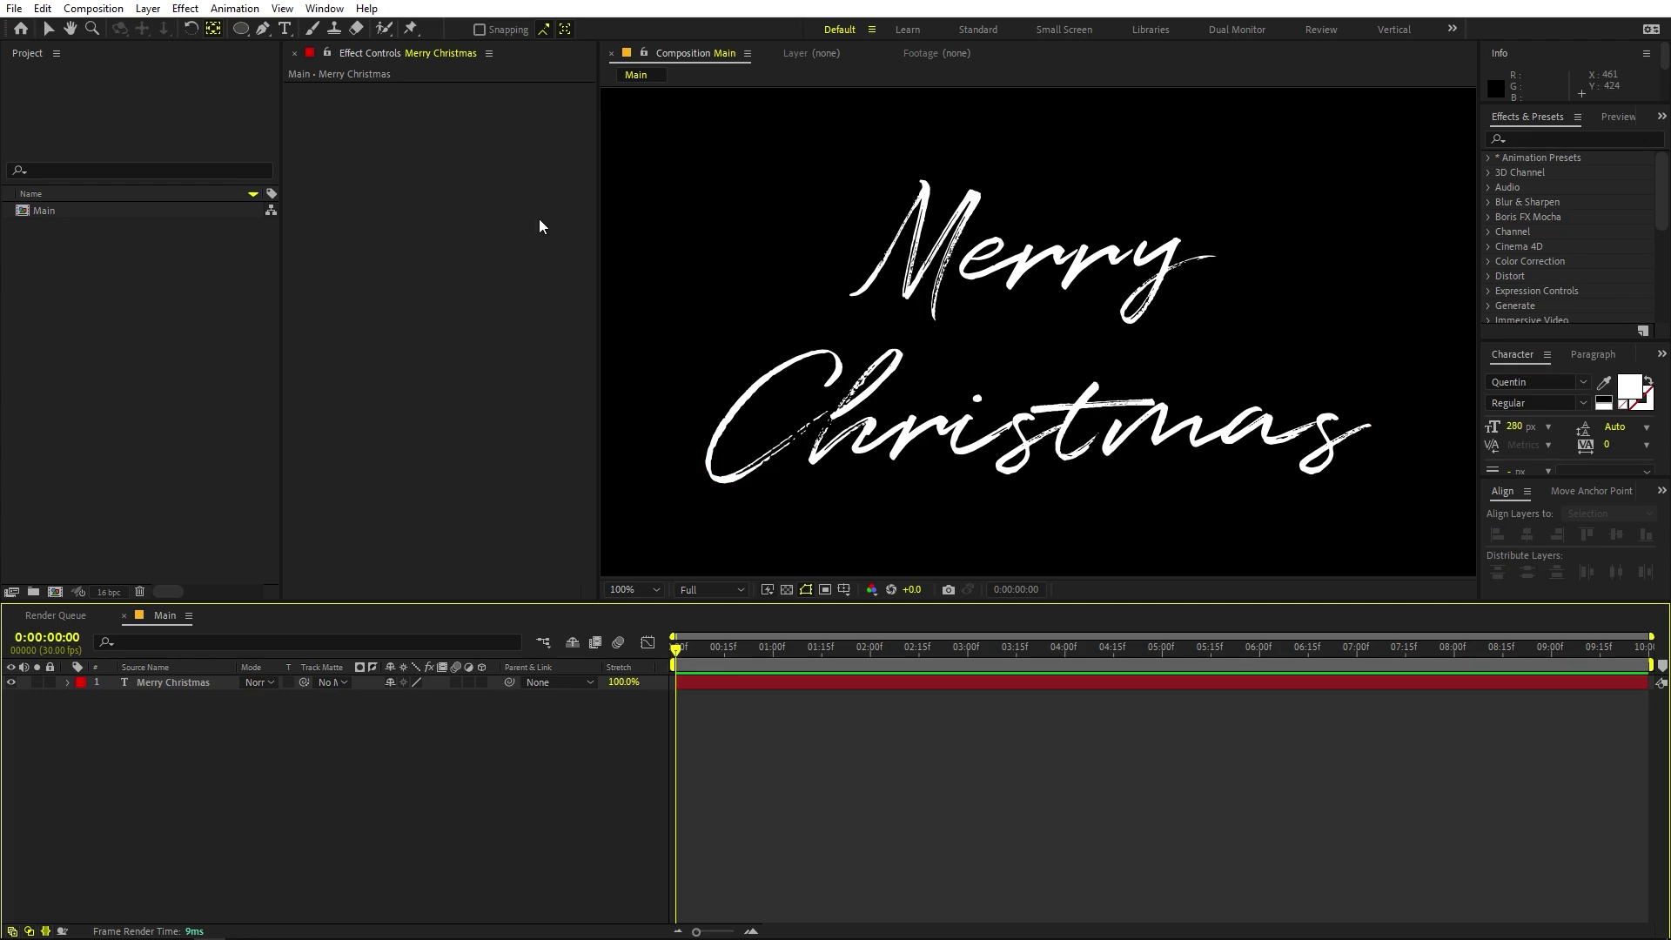
{"action": "left_click", "coordinate": [264, 32]}
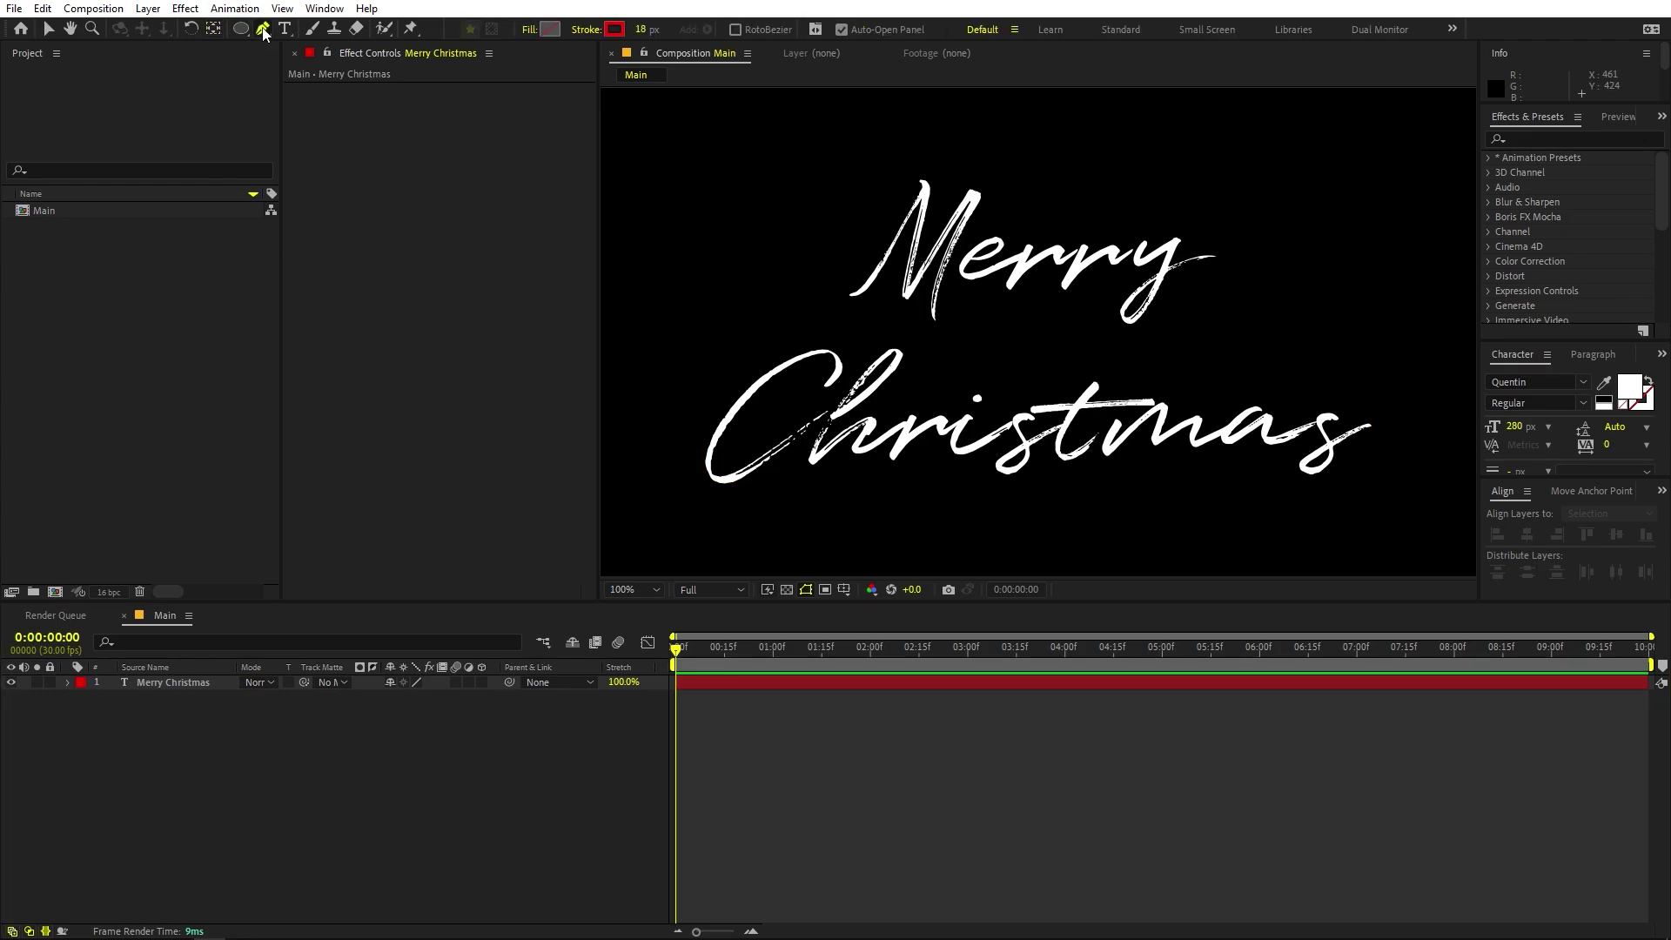
{"action": "left_click", "coordinate": [290, 776]}
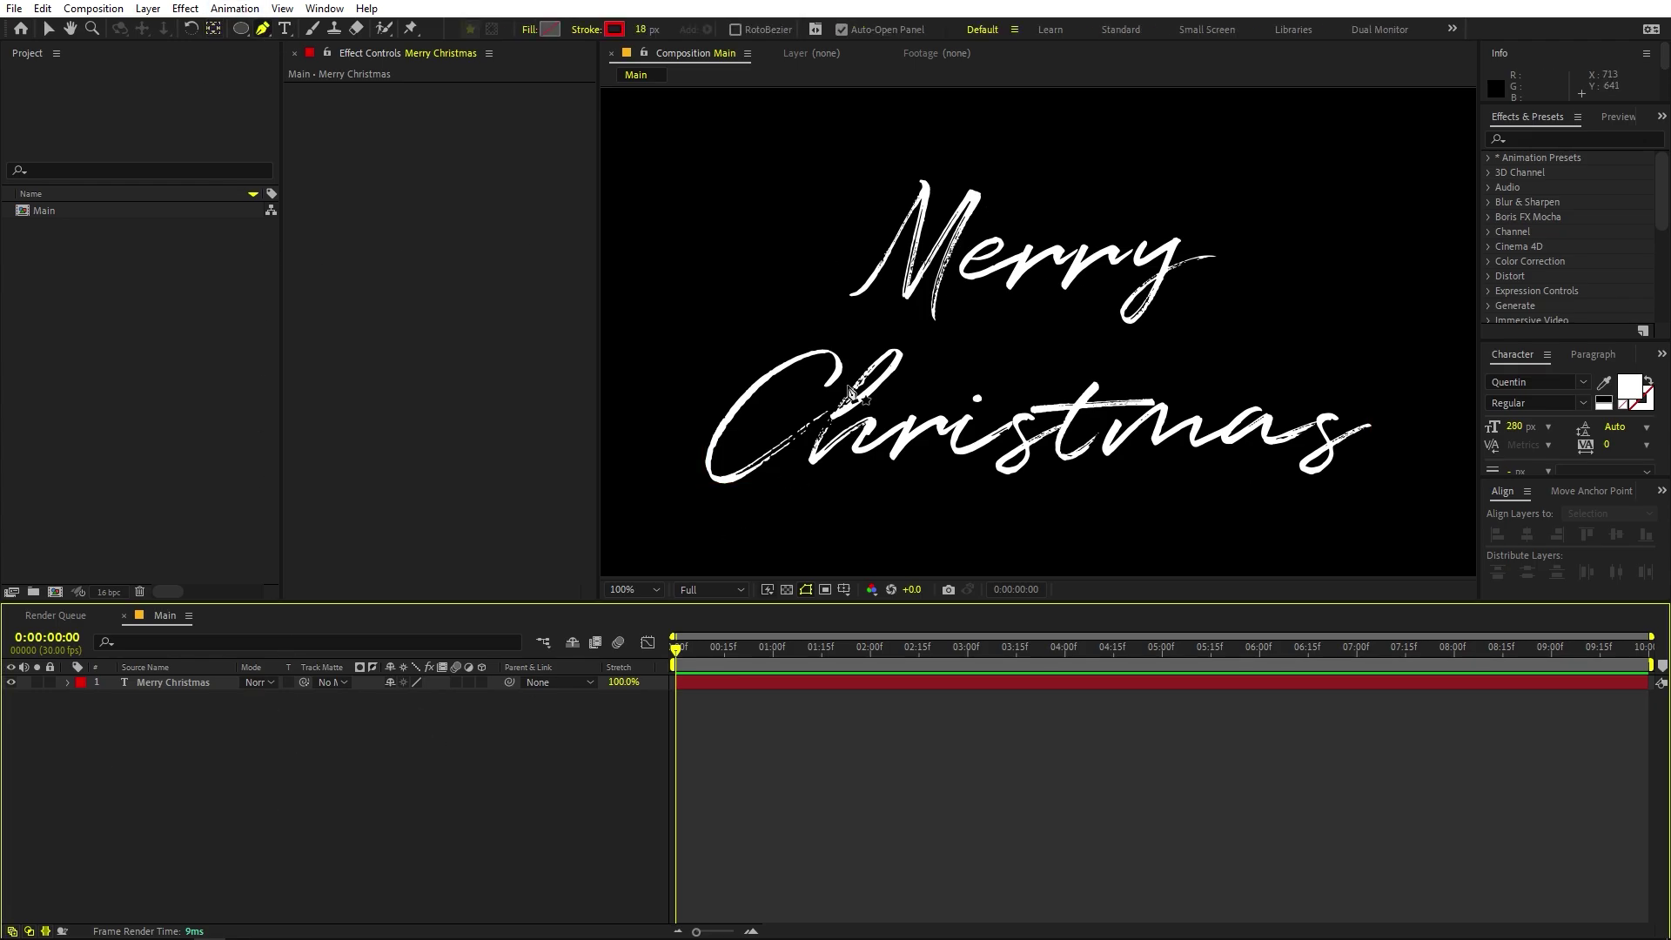
{"action": "scroll", "coordinate": [897, 258], "scroll_direction": "up", "scroll_amount": 1}
{"action": "key", "text": "space"}
{"action": "left_click_drag", "start_coordinate": [831, 132], "coordinate": [974, 319]}
{"action": "scroll", "coordinate": [925, 409], "scroll_direction": "up", "scroll_amount": 1}
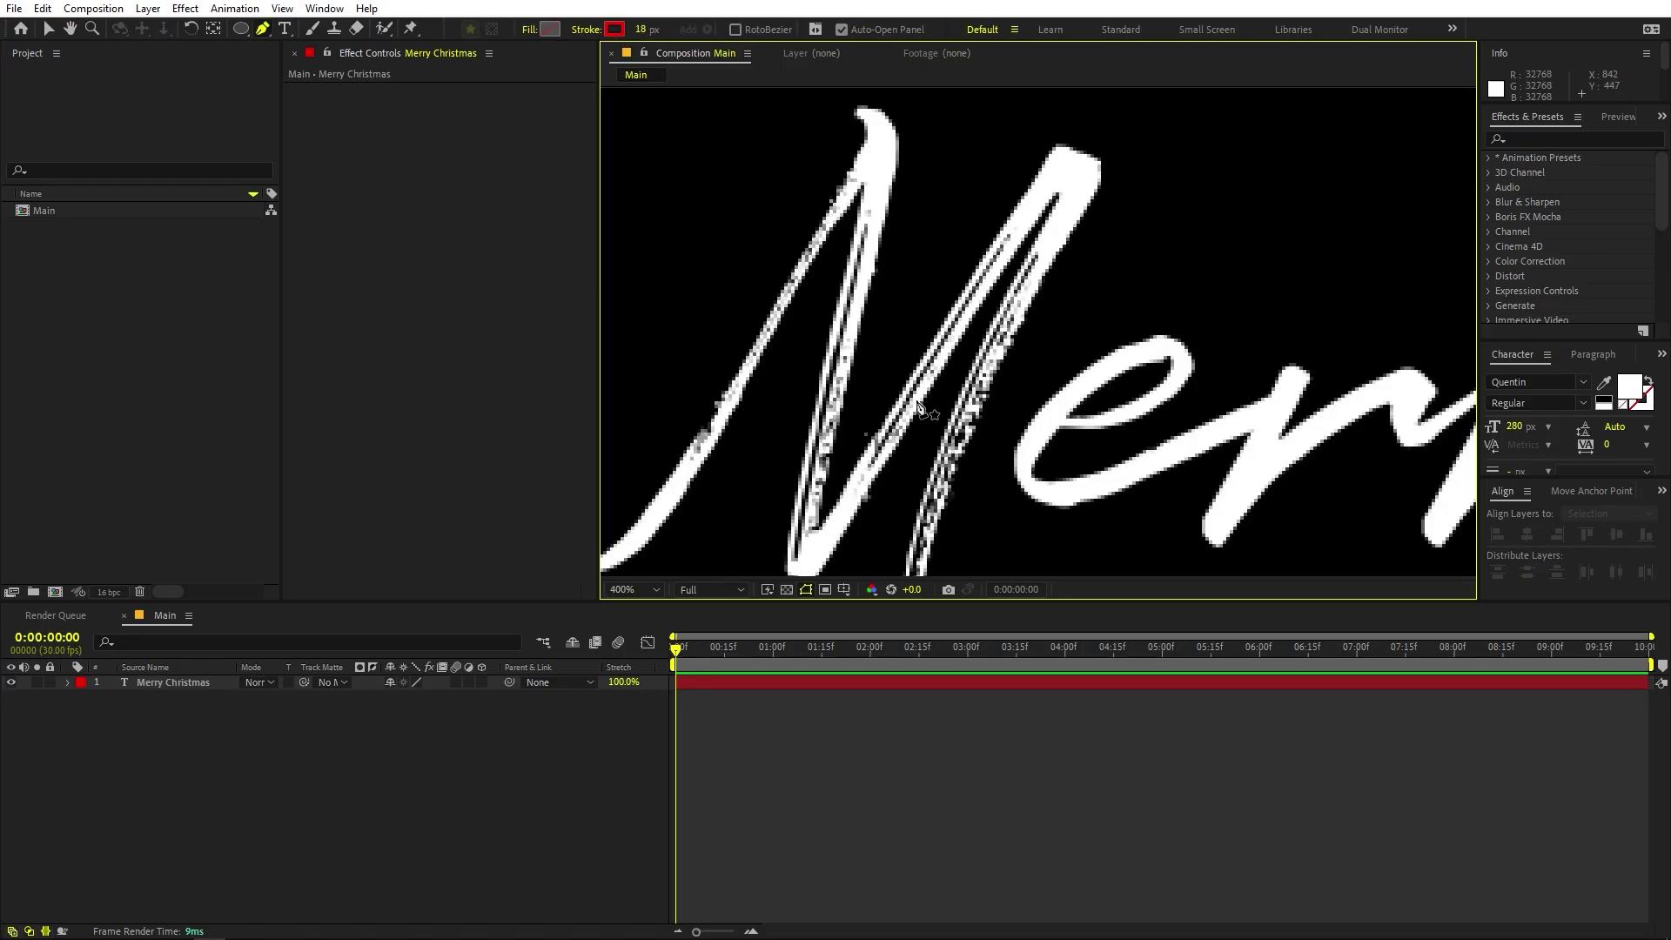
{"action": "key", "text": "space"}
{"action": "left_click_drag", "start_coordinate": [887, 407], "coordinate": [1009, 347]}
{"action": "scroll", "coordinate": [1018, 337], "scroll_direction": "down", "scroll_amount": 1}
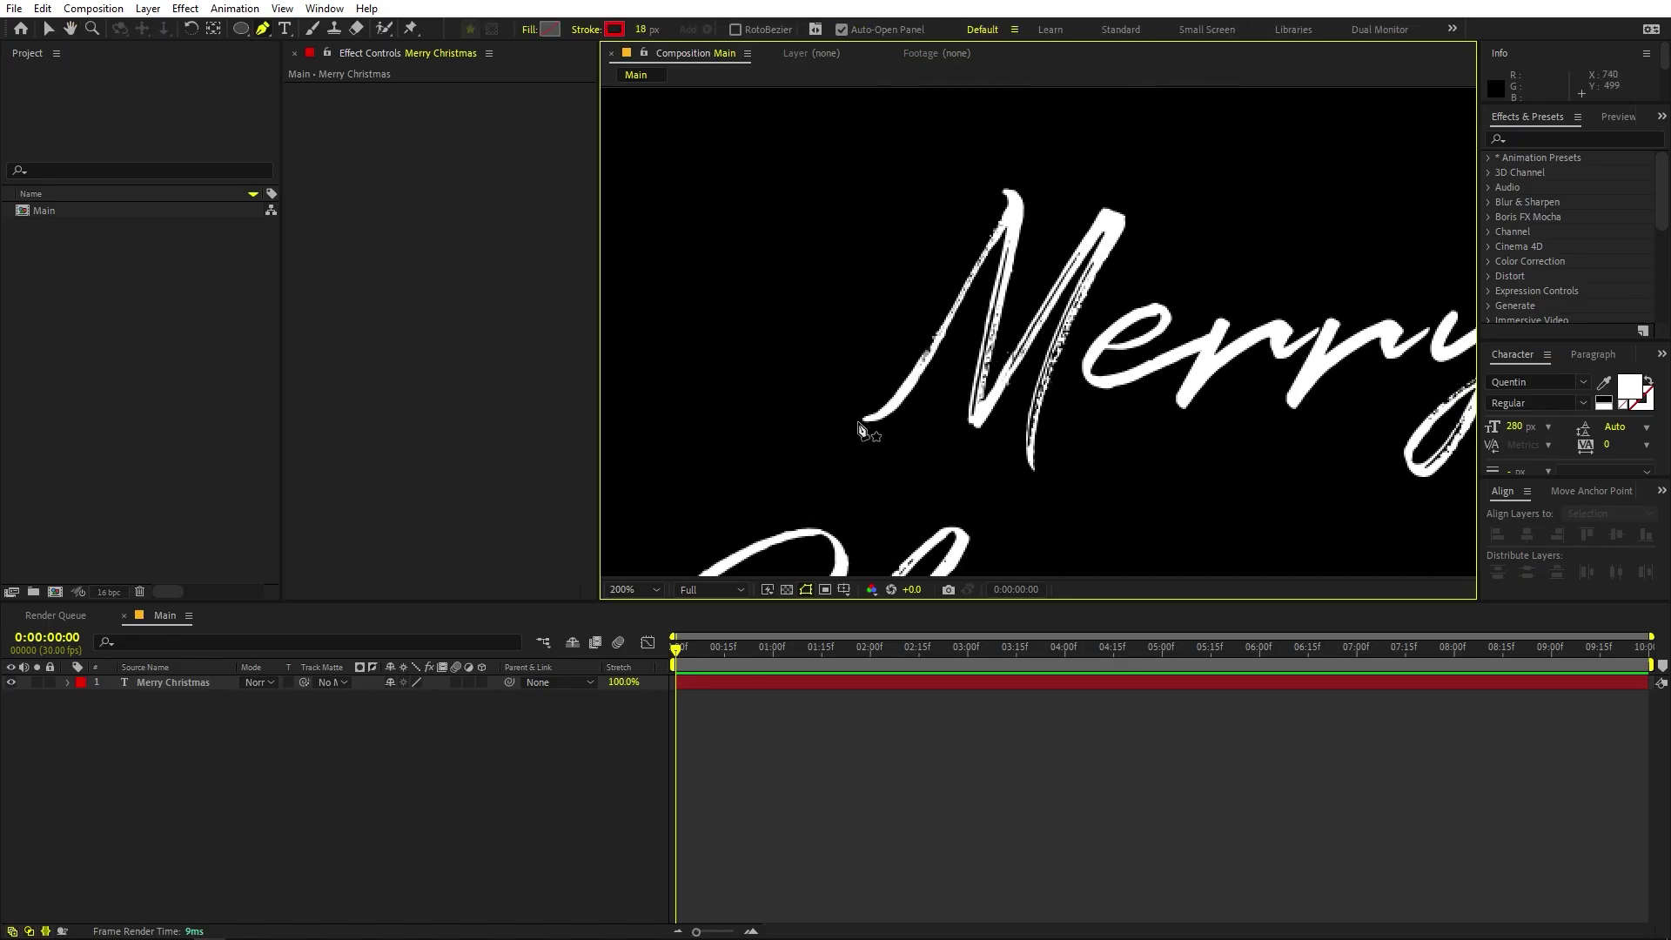
{"action": "left_click", "coordinate": [855, 422]}
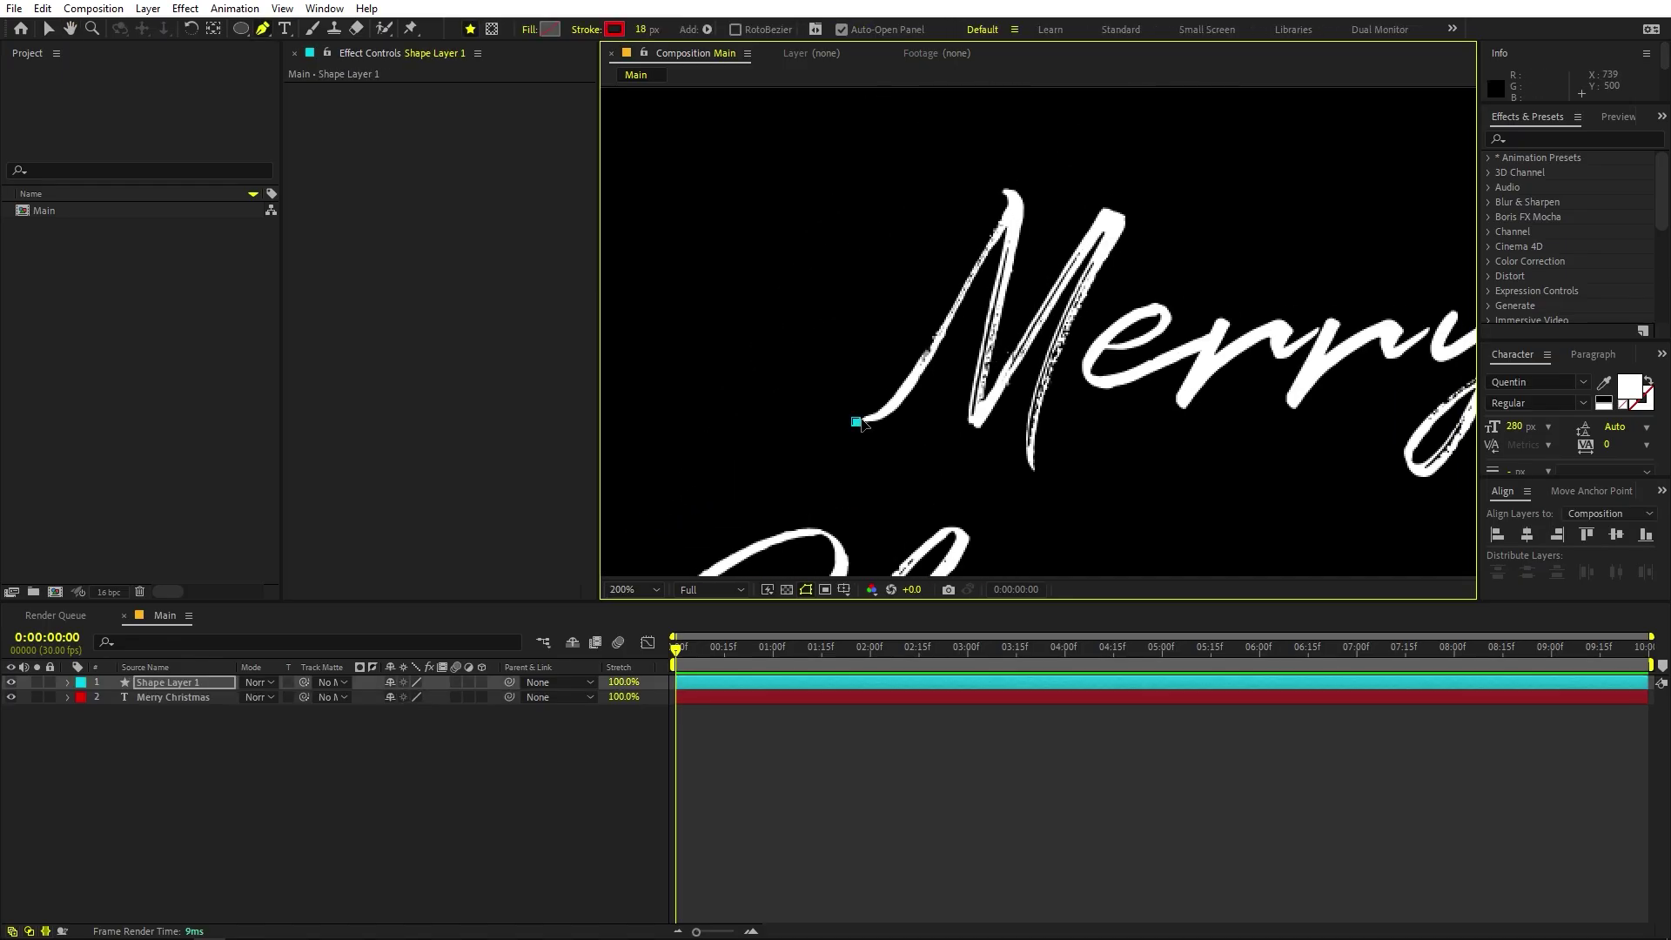
{"action": "left_click_drag", "start_coordinate": [957, 299], "coordinate": [961, 259]}
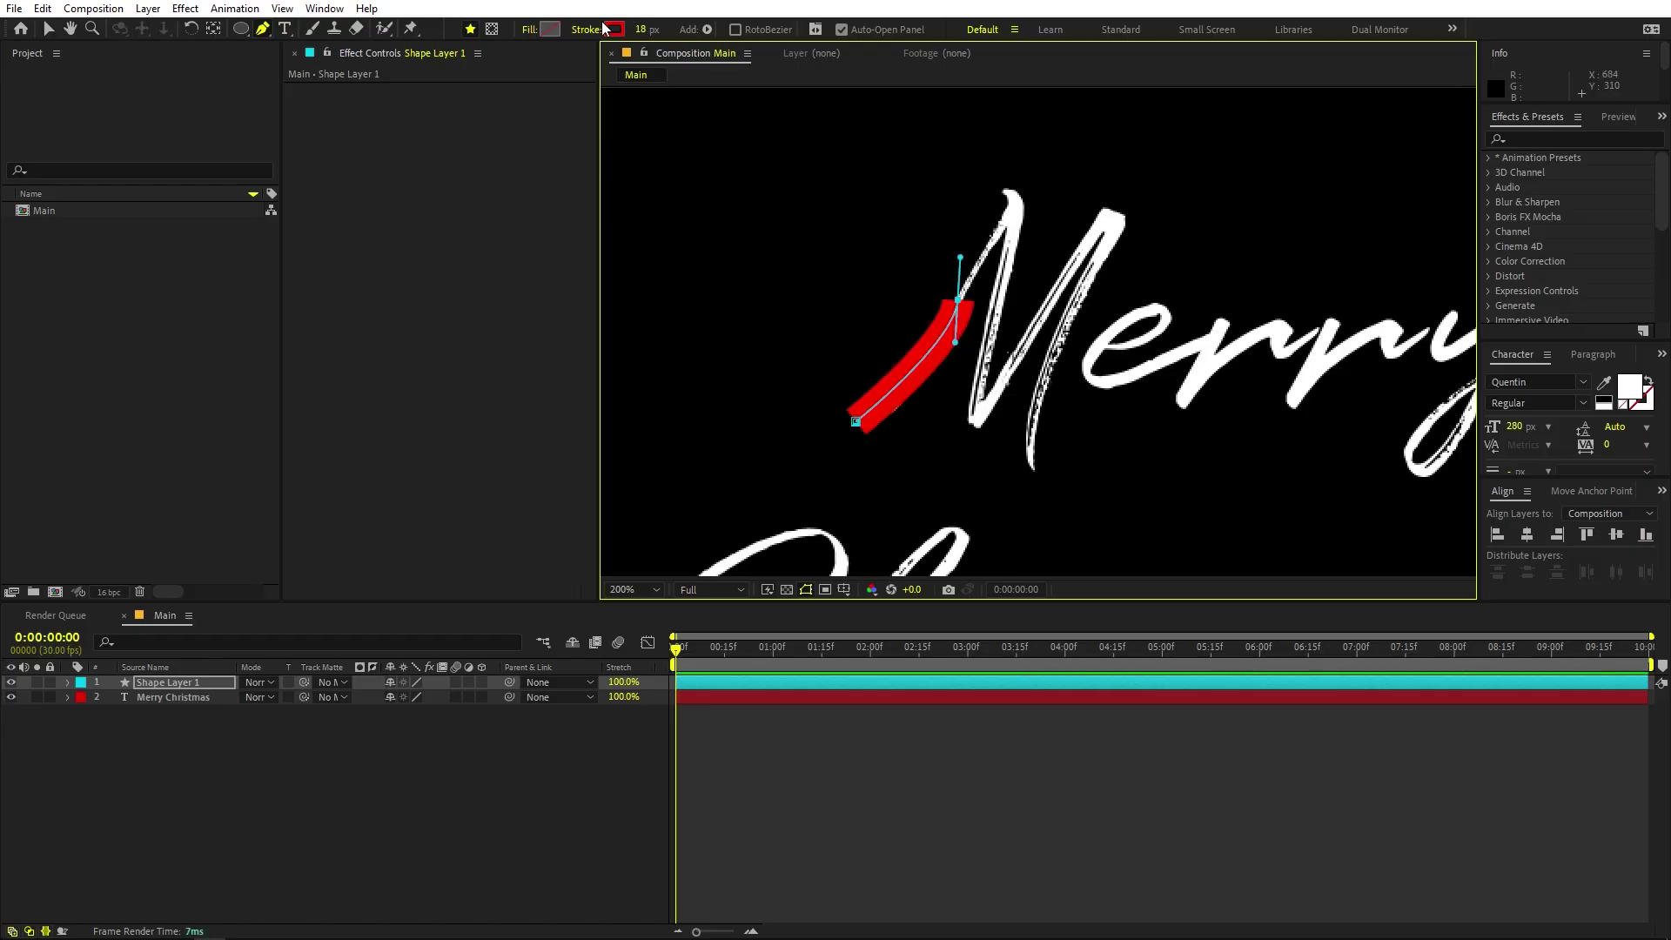
Set the shape's fill to None and its stroke color to FF0000.
{"action": "left_click", "coordinate": [540, 26]}
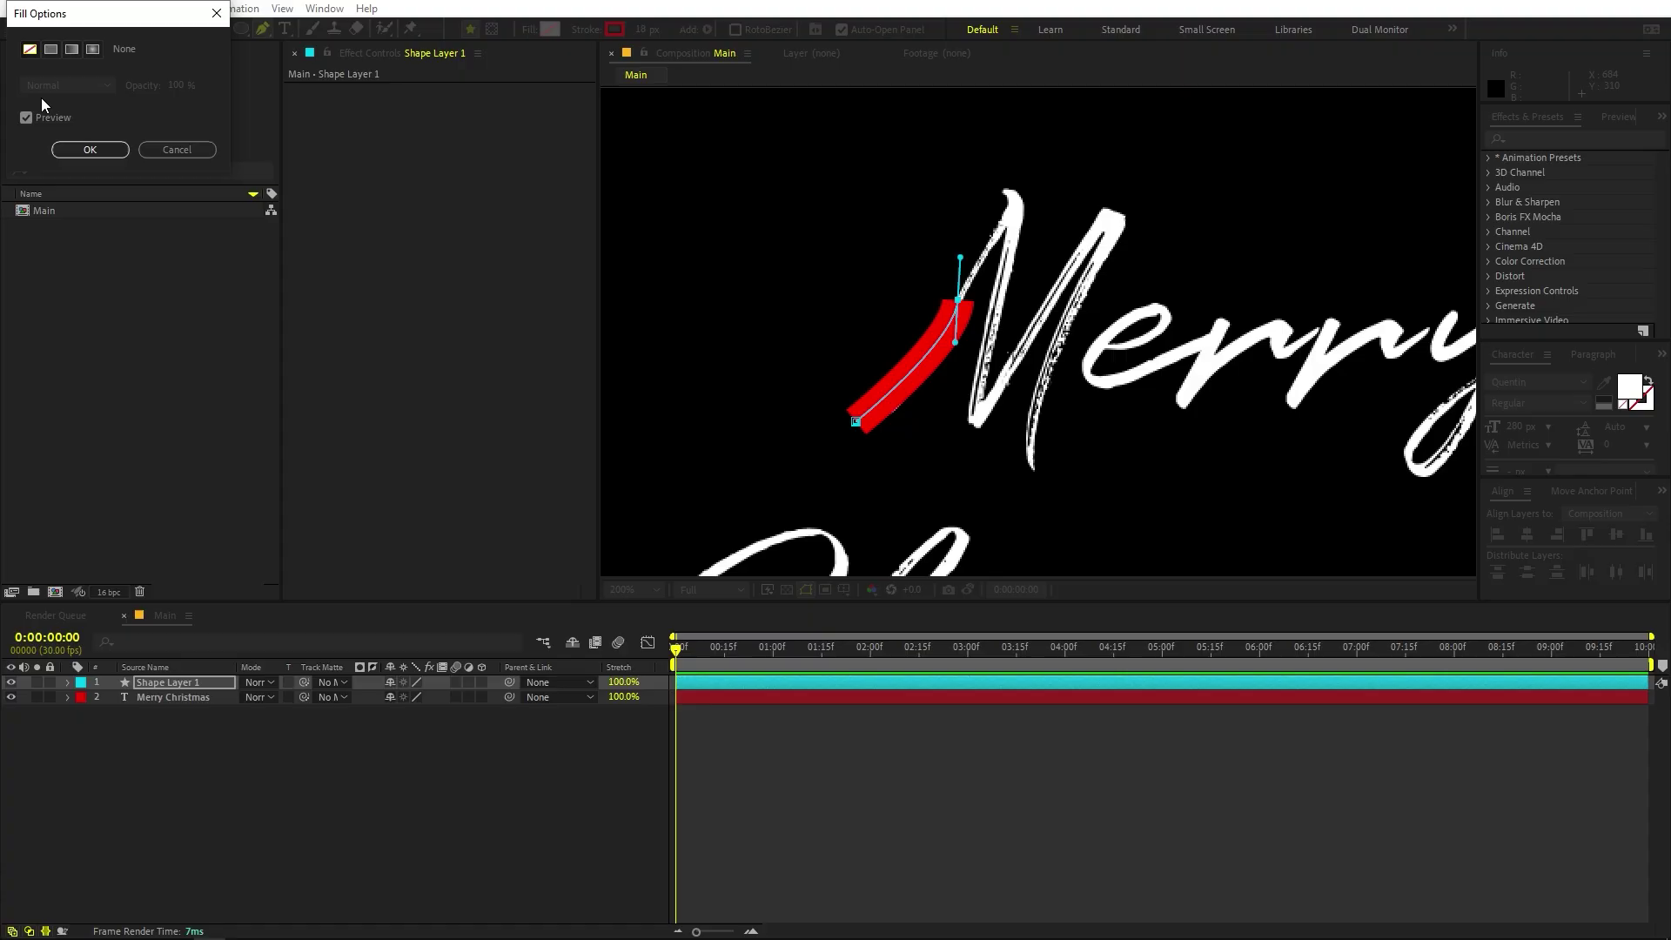
{"action": "left_click", "coordinate": [88, 149]}
{"action": "left_click", "coordinate": [614, 29]}
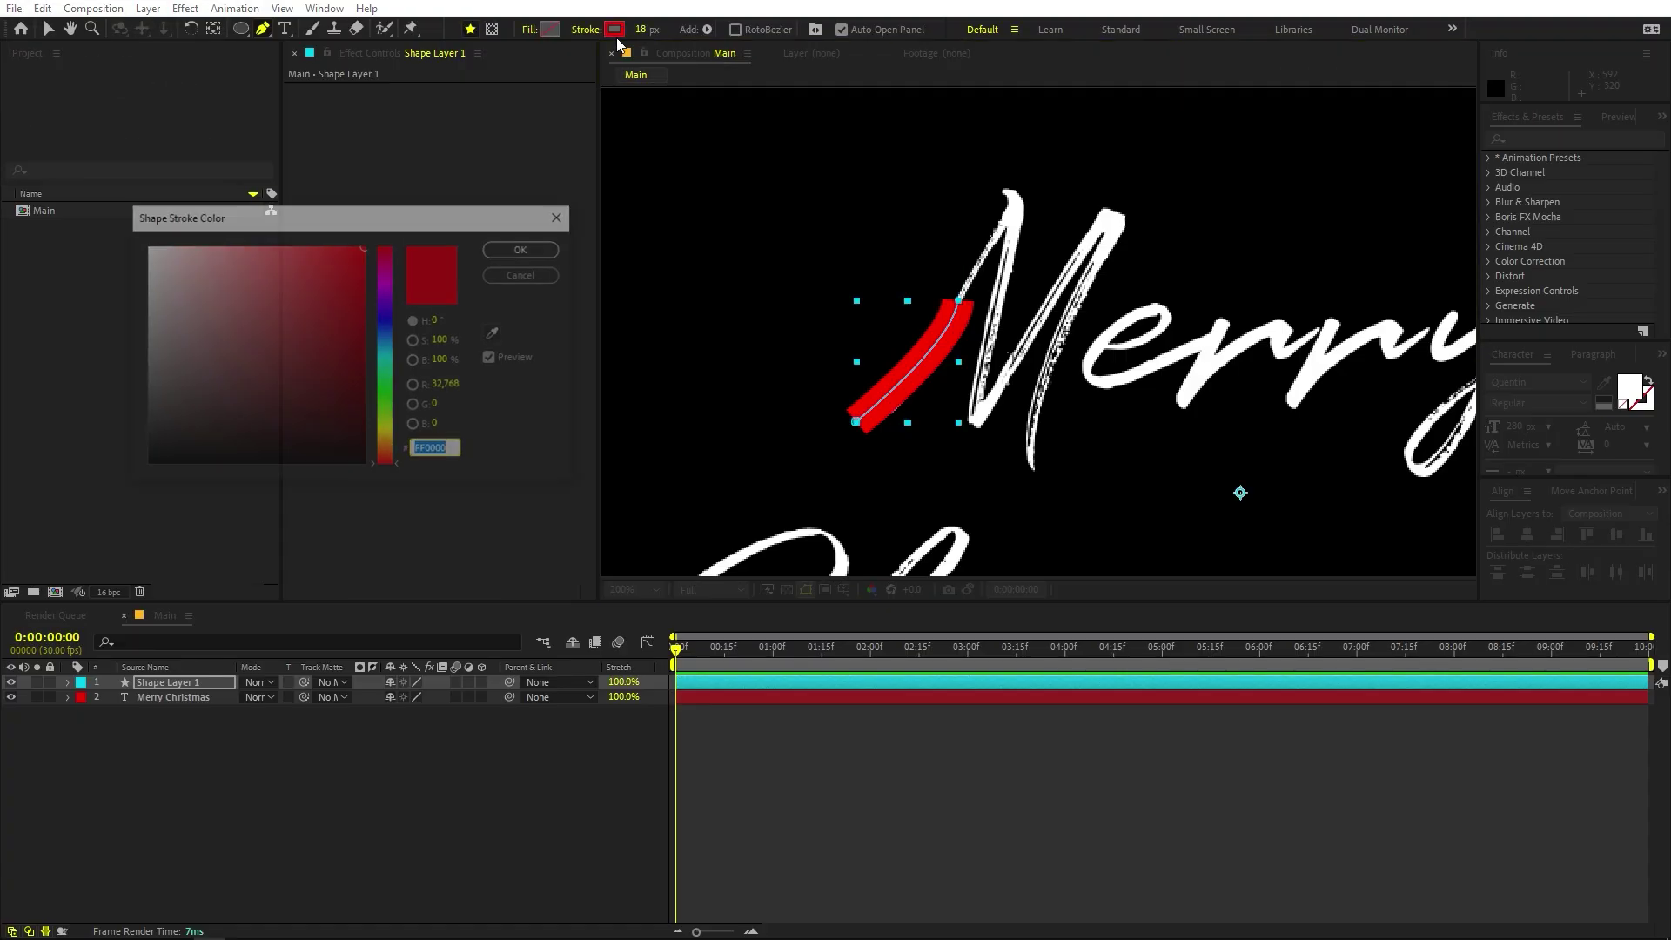
{"action": "left_click", "coordinate": [527, 251]}
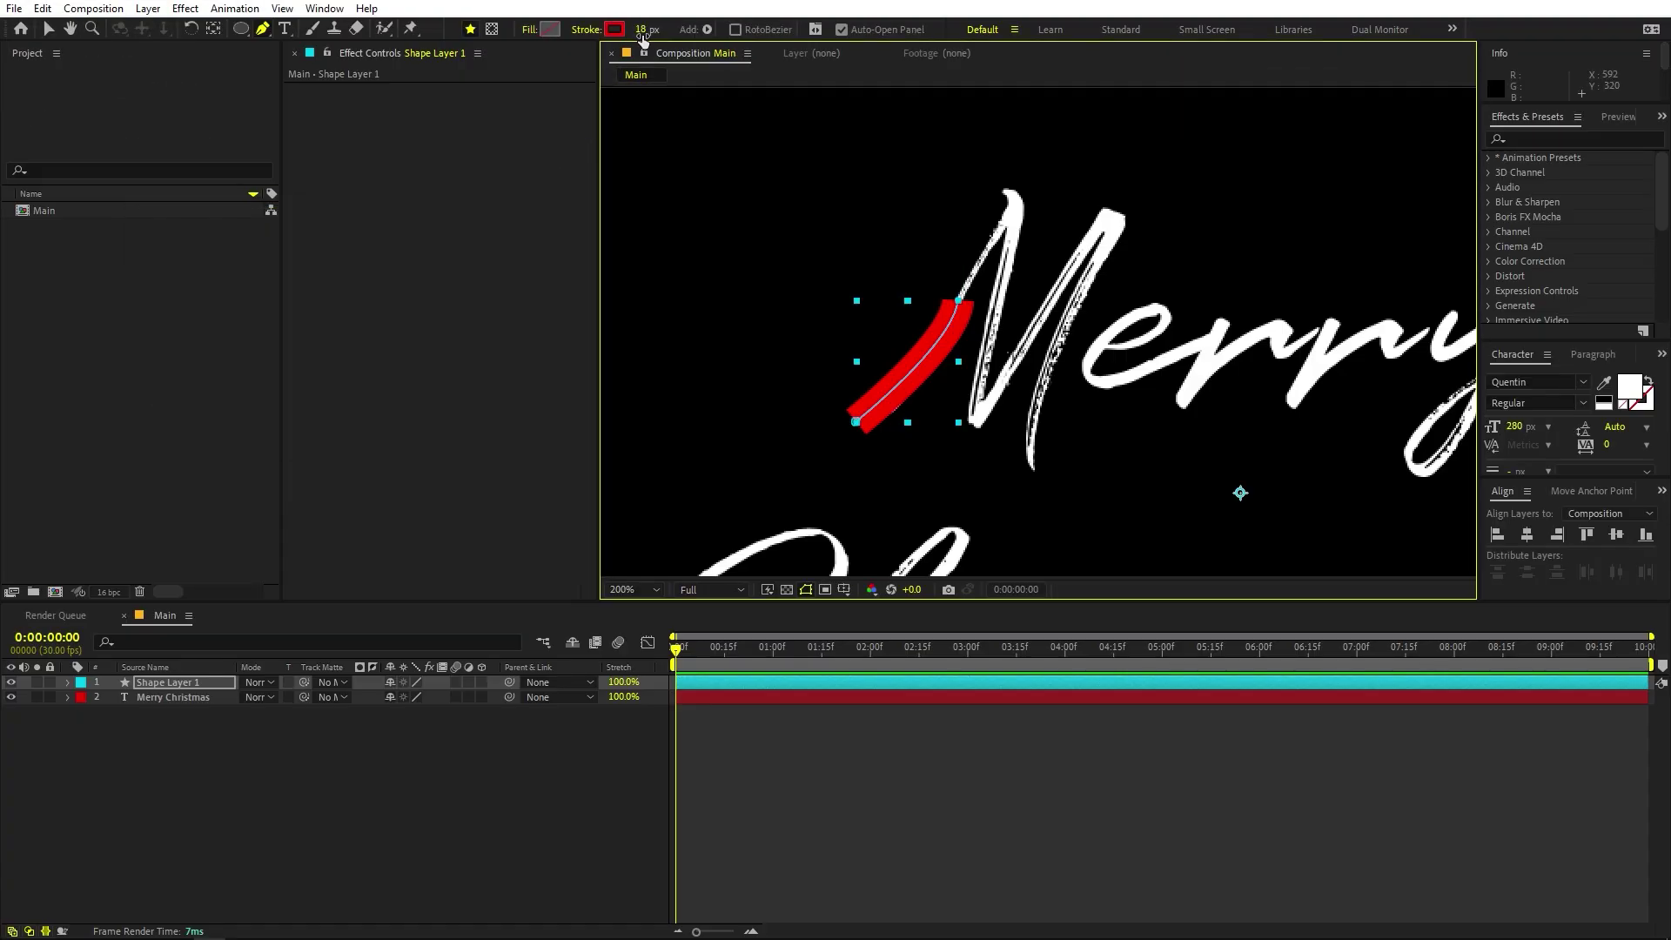
Continue the existing pen path over the remaining strokes of the letter M in Merry.
{"action": "left_click", "coordinate": [957, 299]}
{"action": "left_click_drag", "start_coordinate": [1014, 194], "coordinate": [1002, 167]}
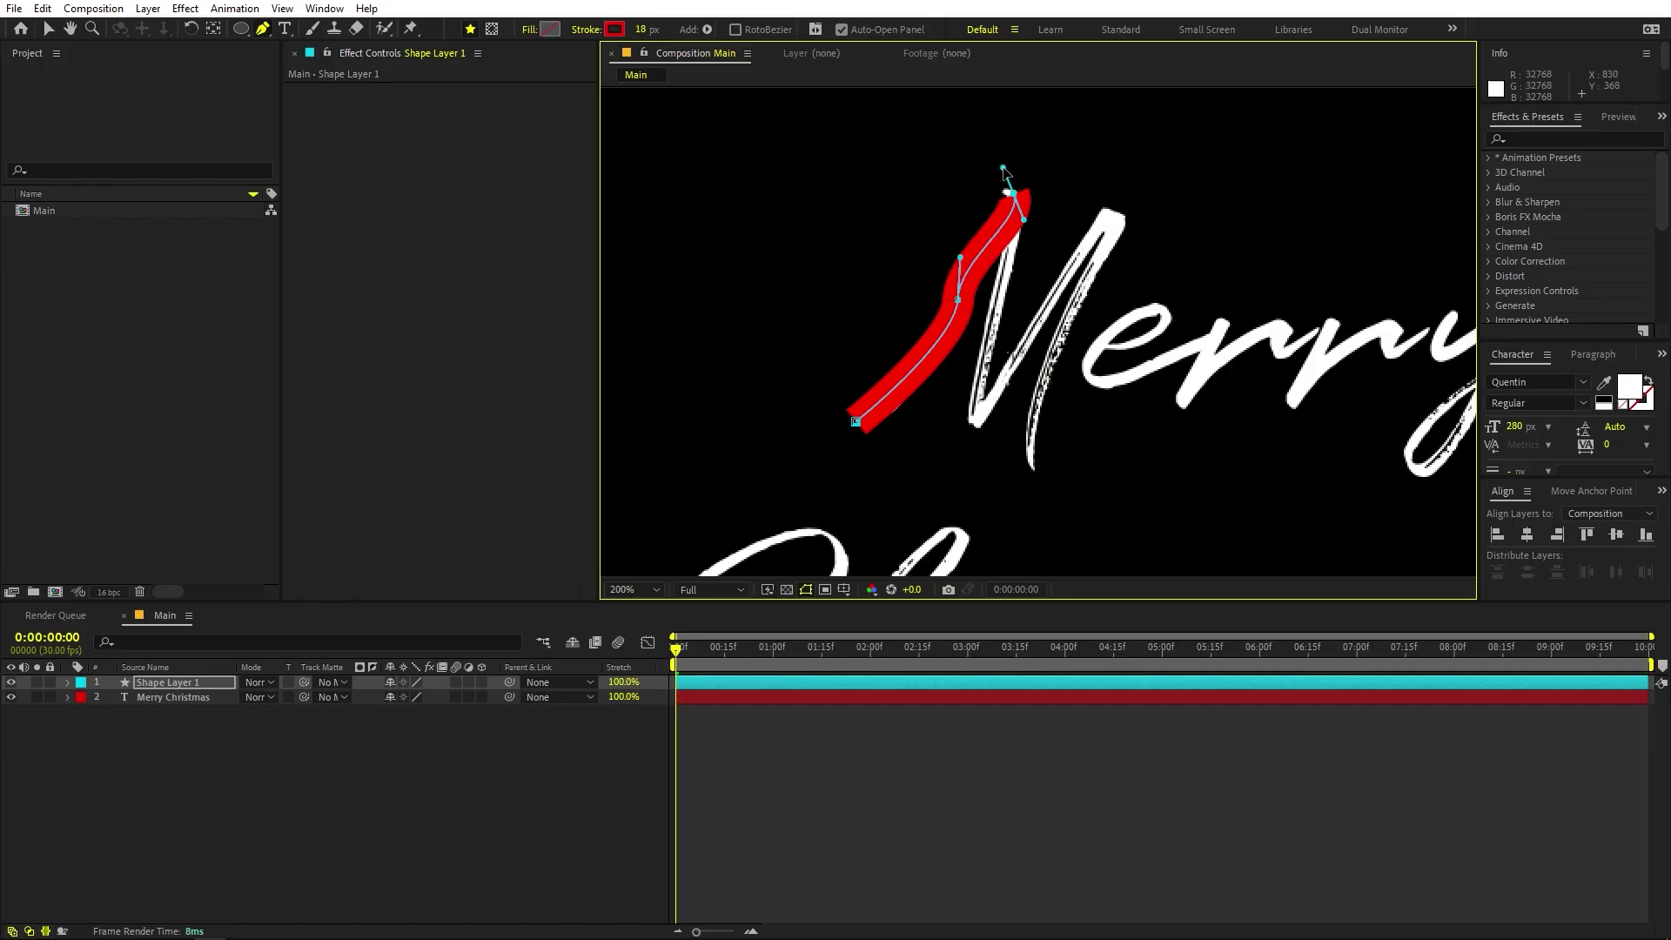
{"action": "left_click", "coordinate": [978, 374]}
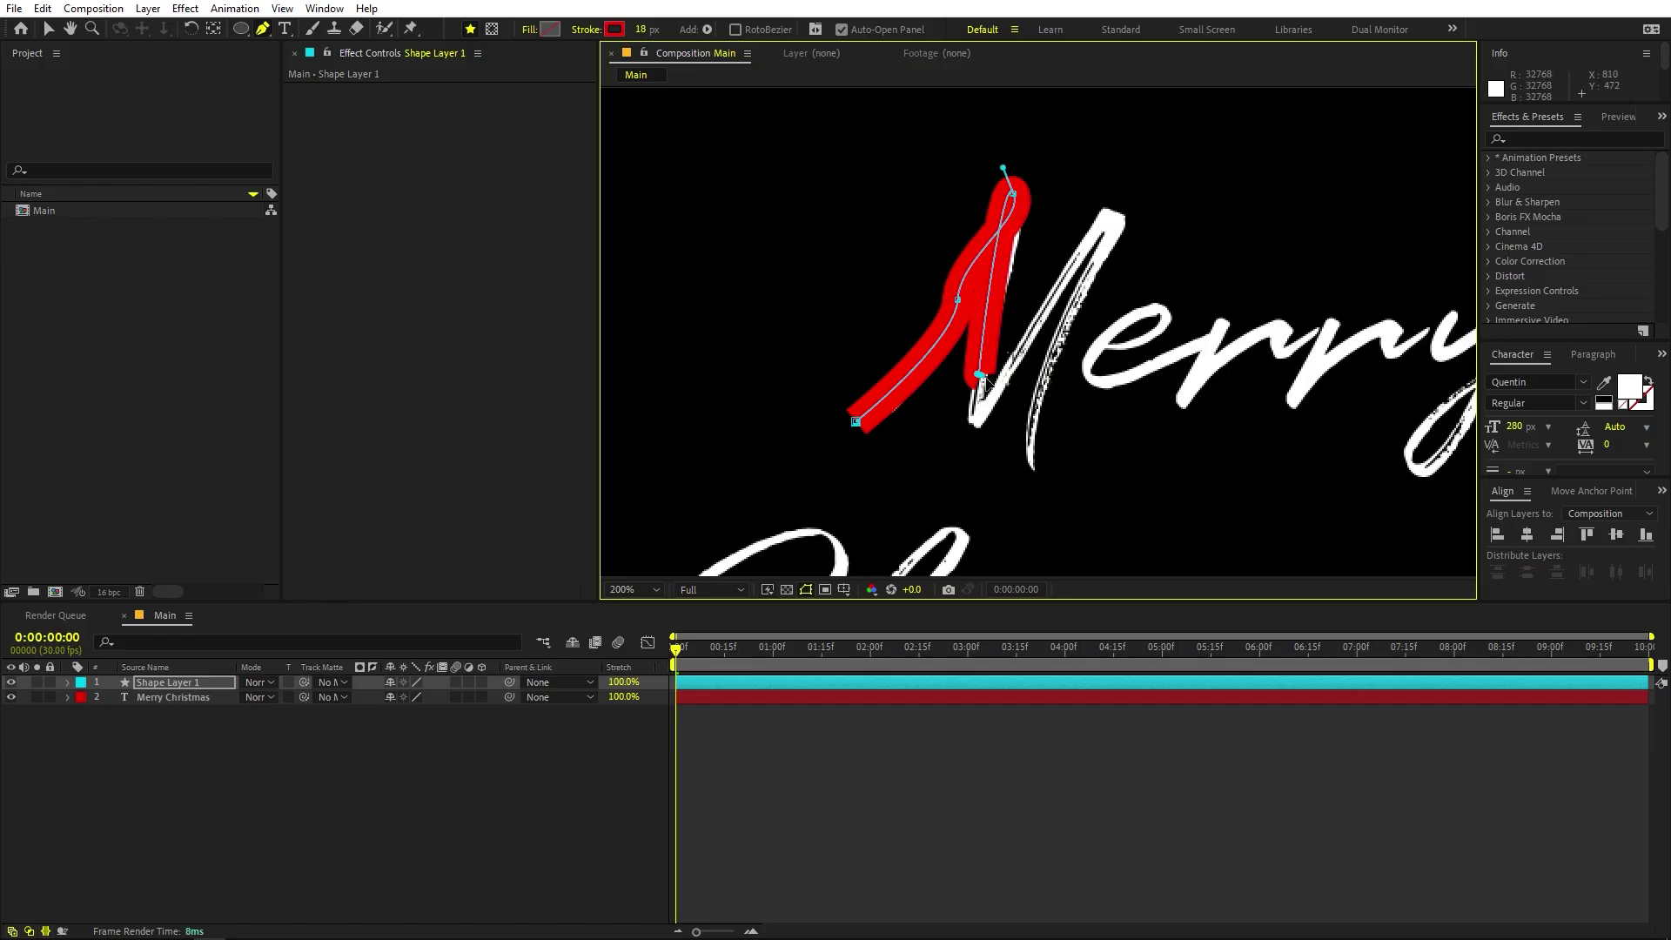
{"action": "left_click_drag", "start_coordinate": [1016, 199], "coordinate": [1016, 202]}
{"action": "left_click", "coordinate": [971, 436]}
{"action": "left_click_drag", "start_coordinate": [1017, 201], "coordinate": [1129, 215]}
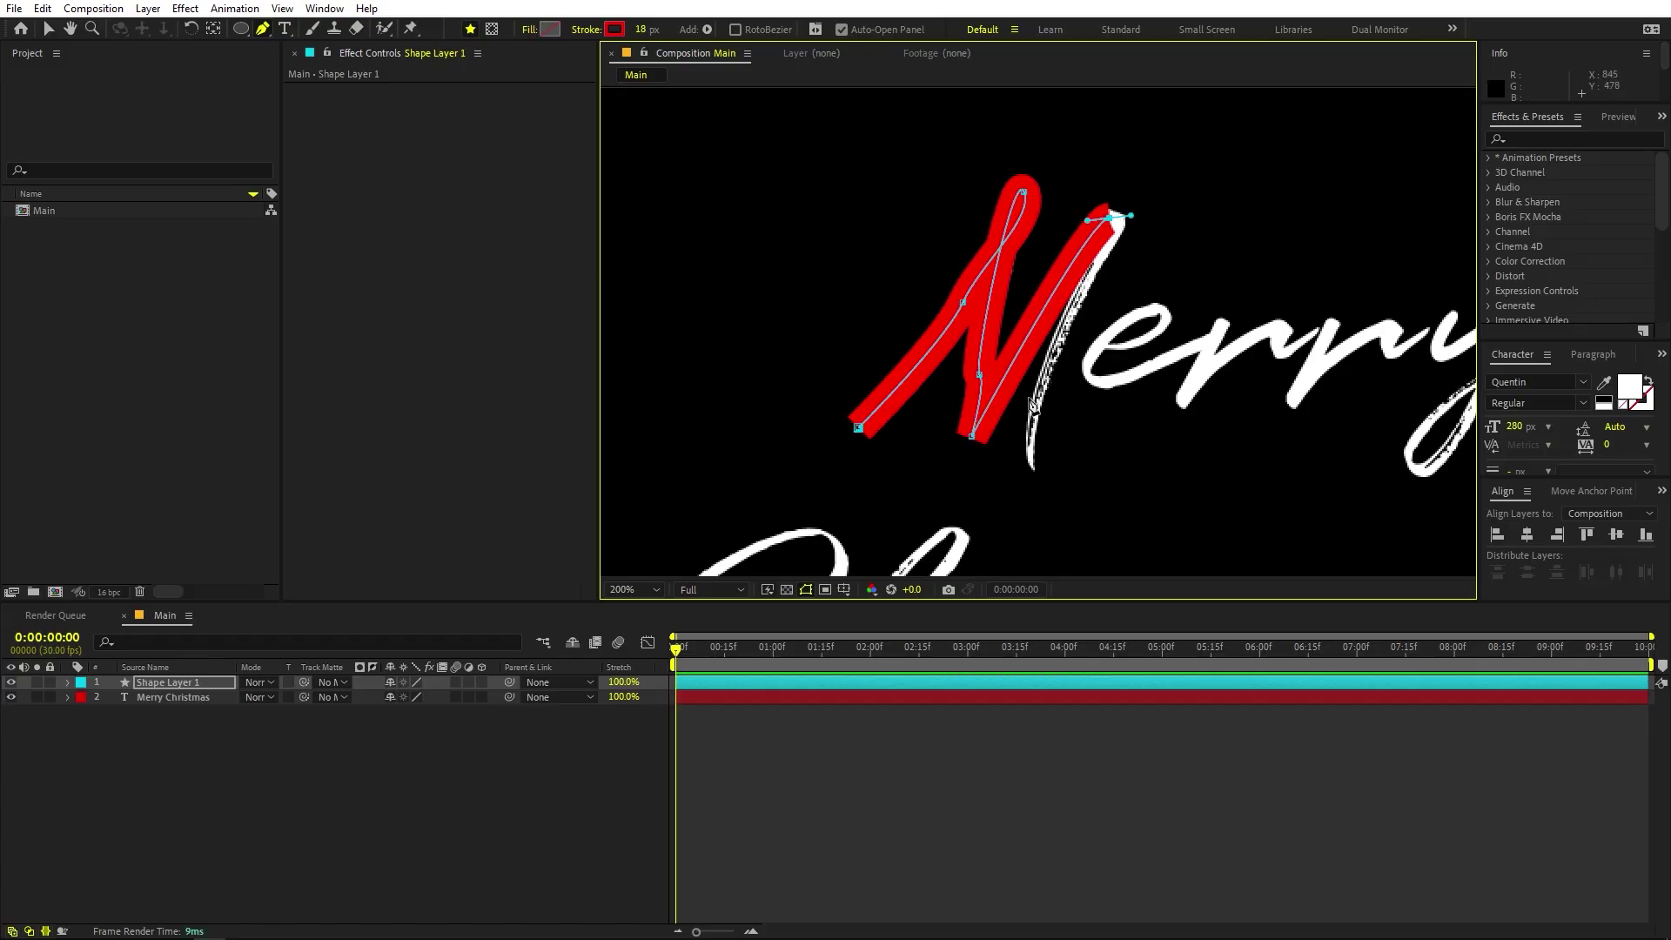
{"action": "left_click_drag", "start_coordinate": [1039, 470], "coordinate": [1053, 422]}
Extend the path with curved points over the letters e, r and r of Merry.
{"action": "left_click_drag", "start_coordinate": [1088, 345], "coordinate": [1107, 353]}
{"action": "left_click_drag", "start_coordinate": [1163, 301], "coordinate": [1175, 321]}
{"action": "left_click", "coordinate": [1091, 380]}
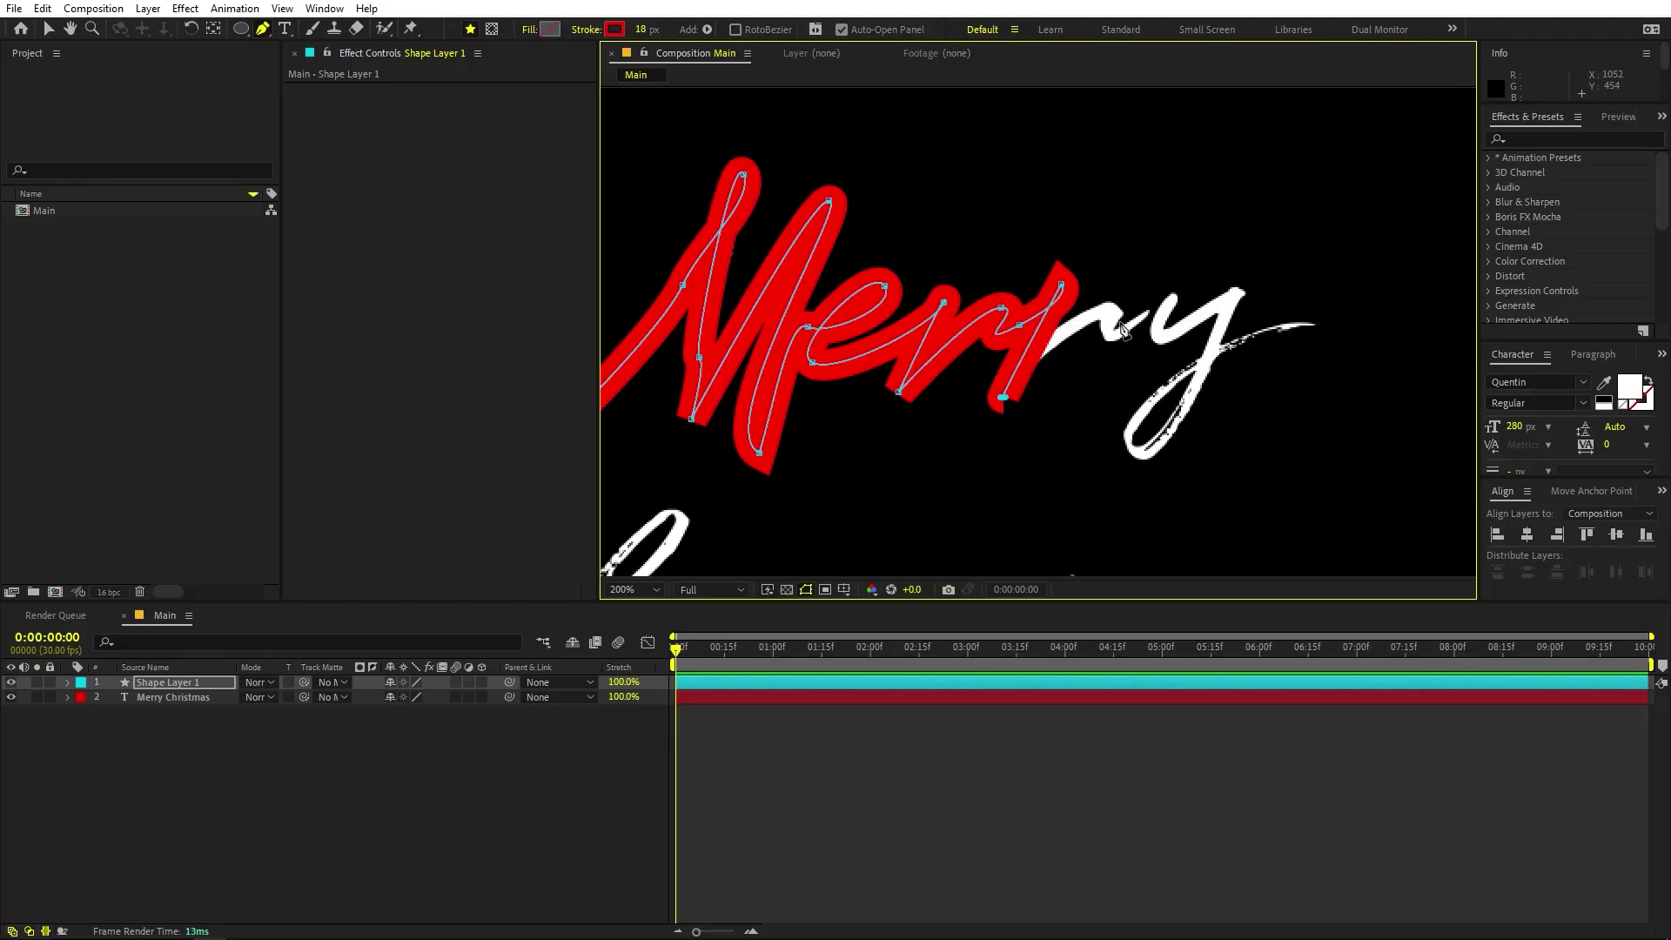
{"action": "left_click_drag", "start_coordinate": [1094, 302], "coordinate": [1144, 327]}
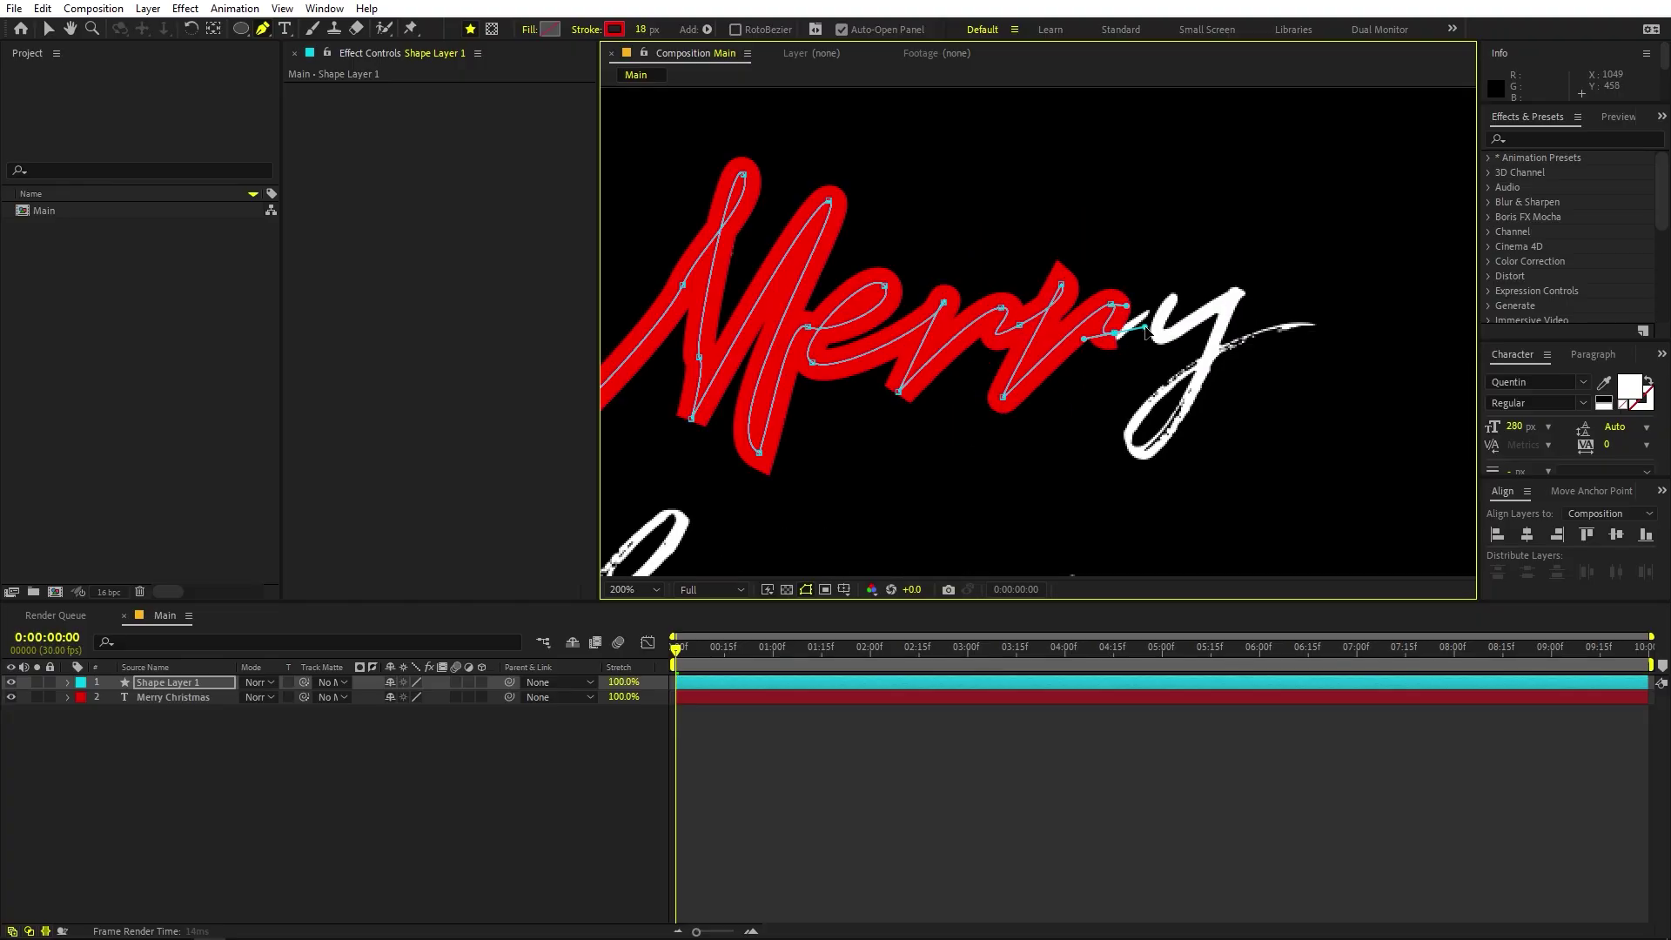
Set the stroke width to 17.2 px and trace the y of Merry through its loop and tail, then deselect the layer.
{"action": "left_click_drag", "start_coordinate": [639, 37], "coordinate": [640, 31]}
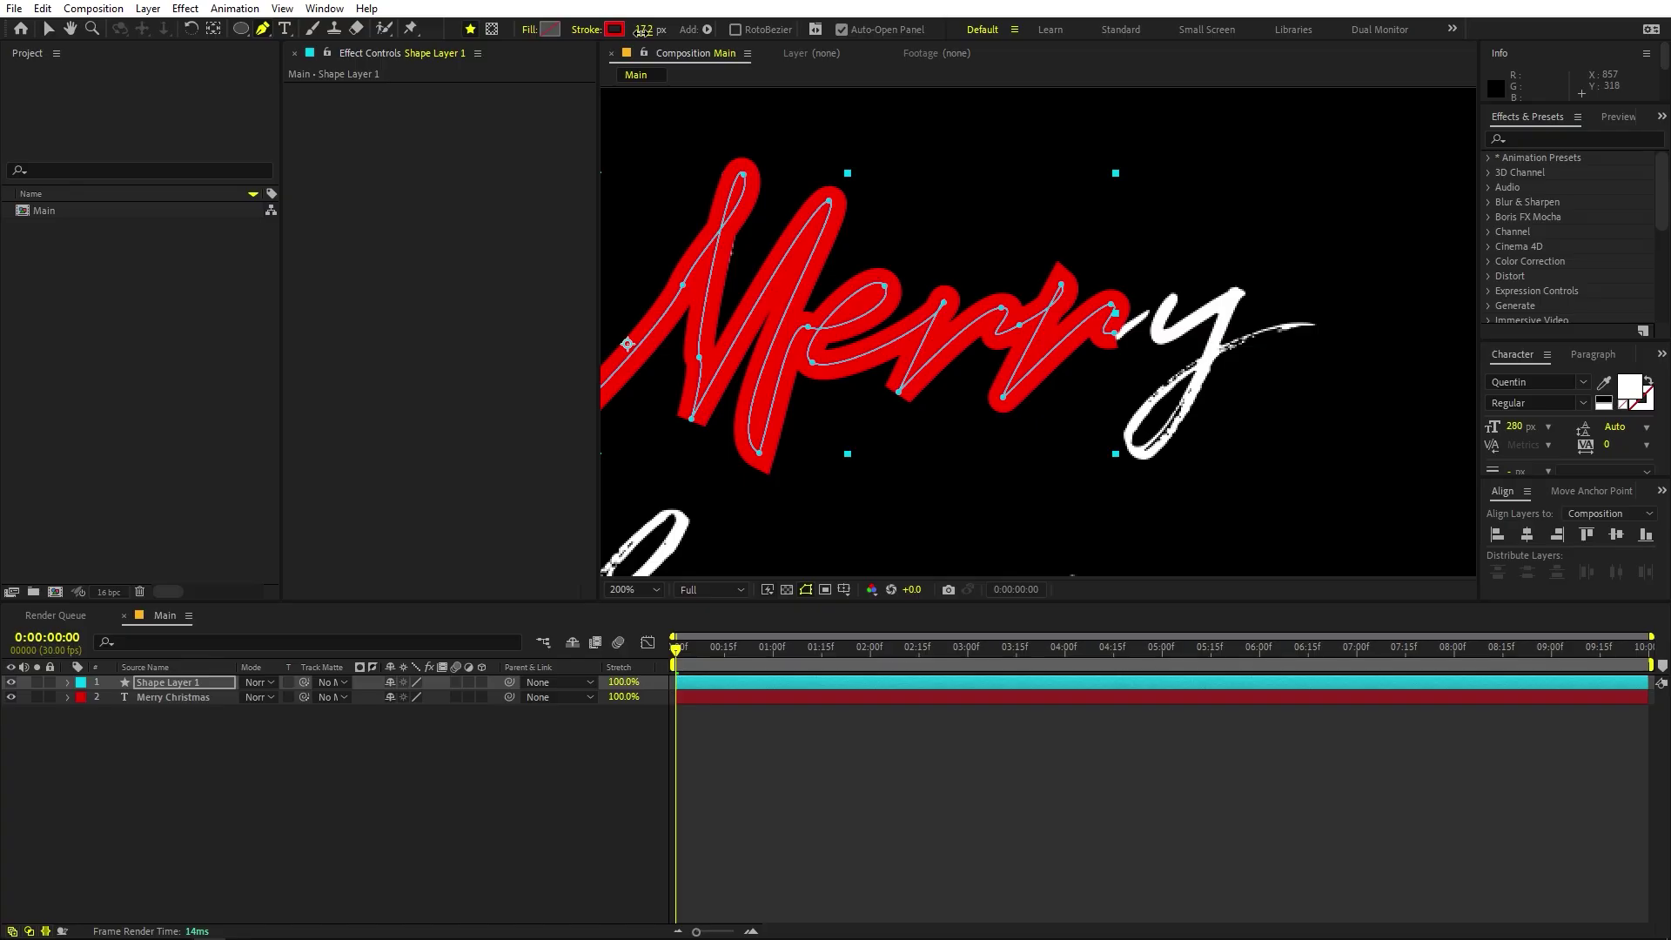
{"action": "left_click", "coordinate": [1171, 283]}
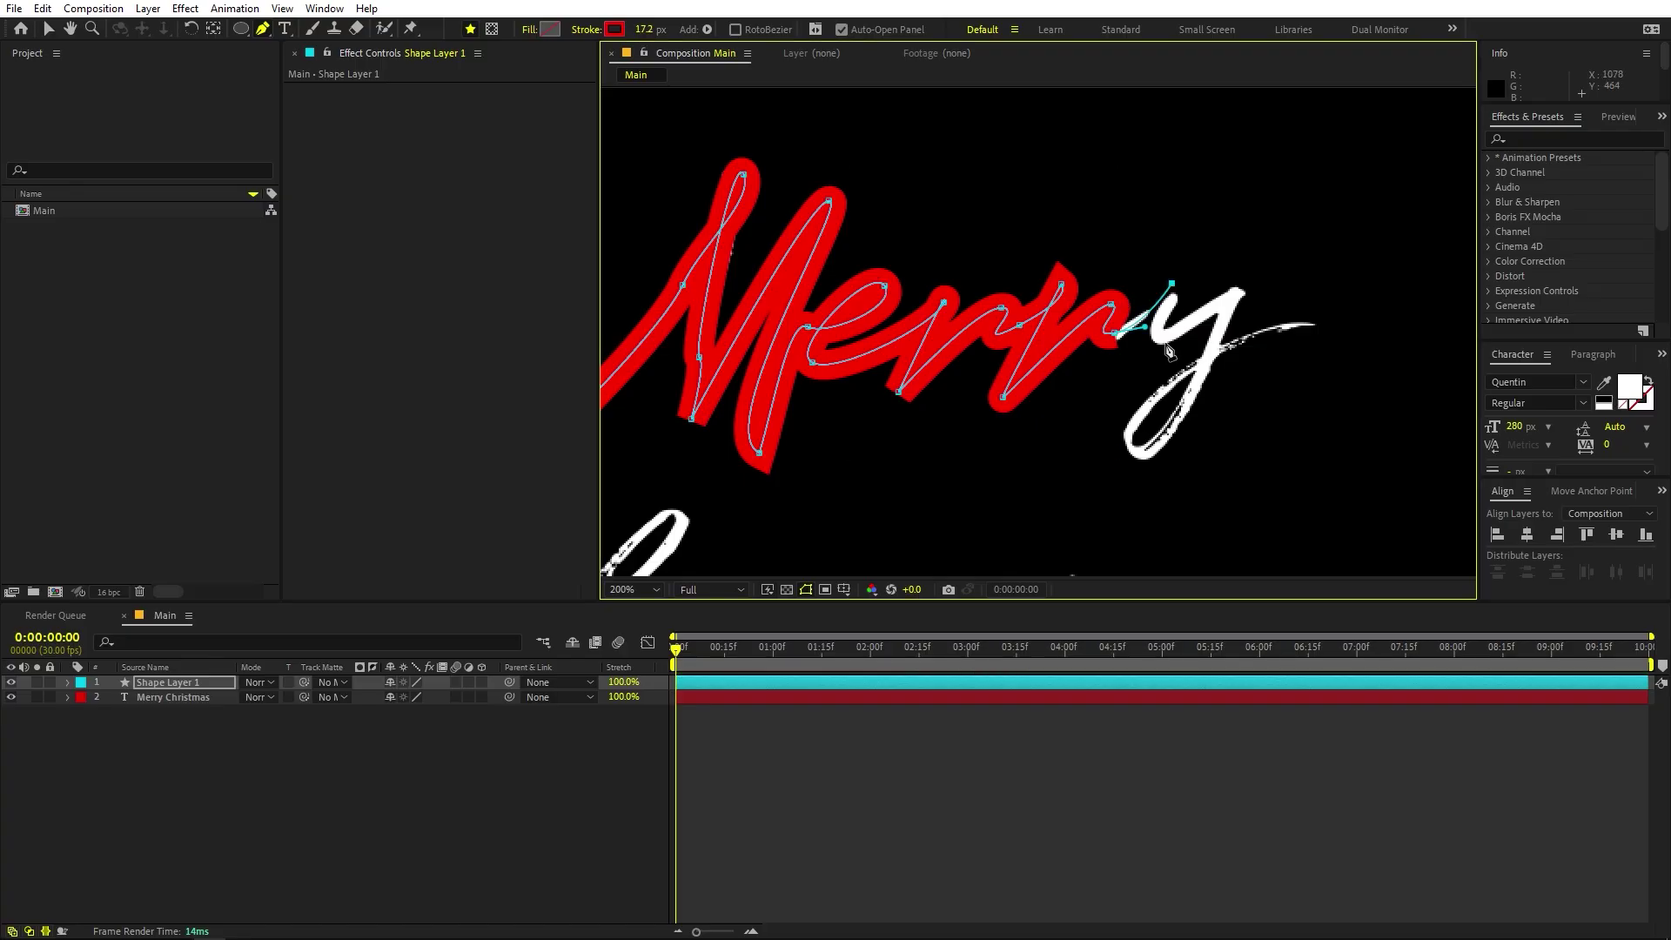
{"action": "left_click_drag", "start_coordinate": [1166, 341], "coordinate": [1185, 339]}
{"action": "left_click", "coordinate": [1242, 281]}
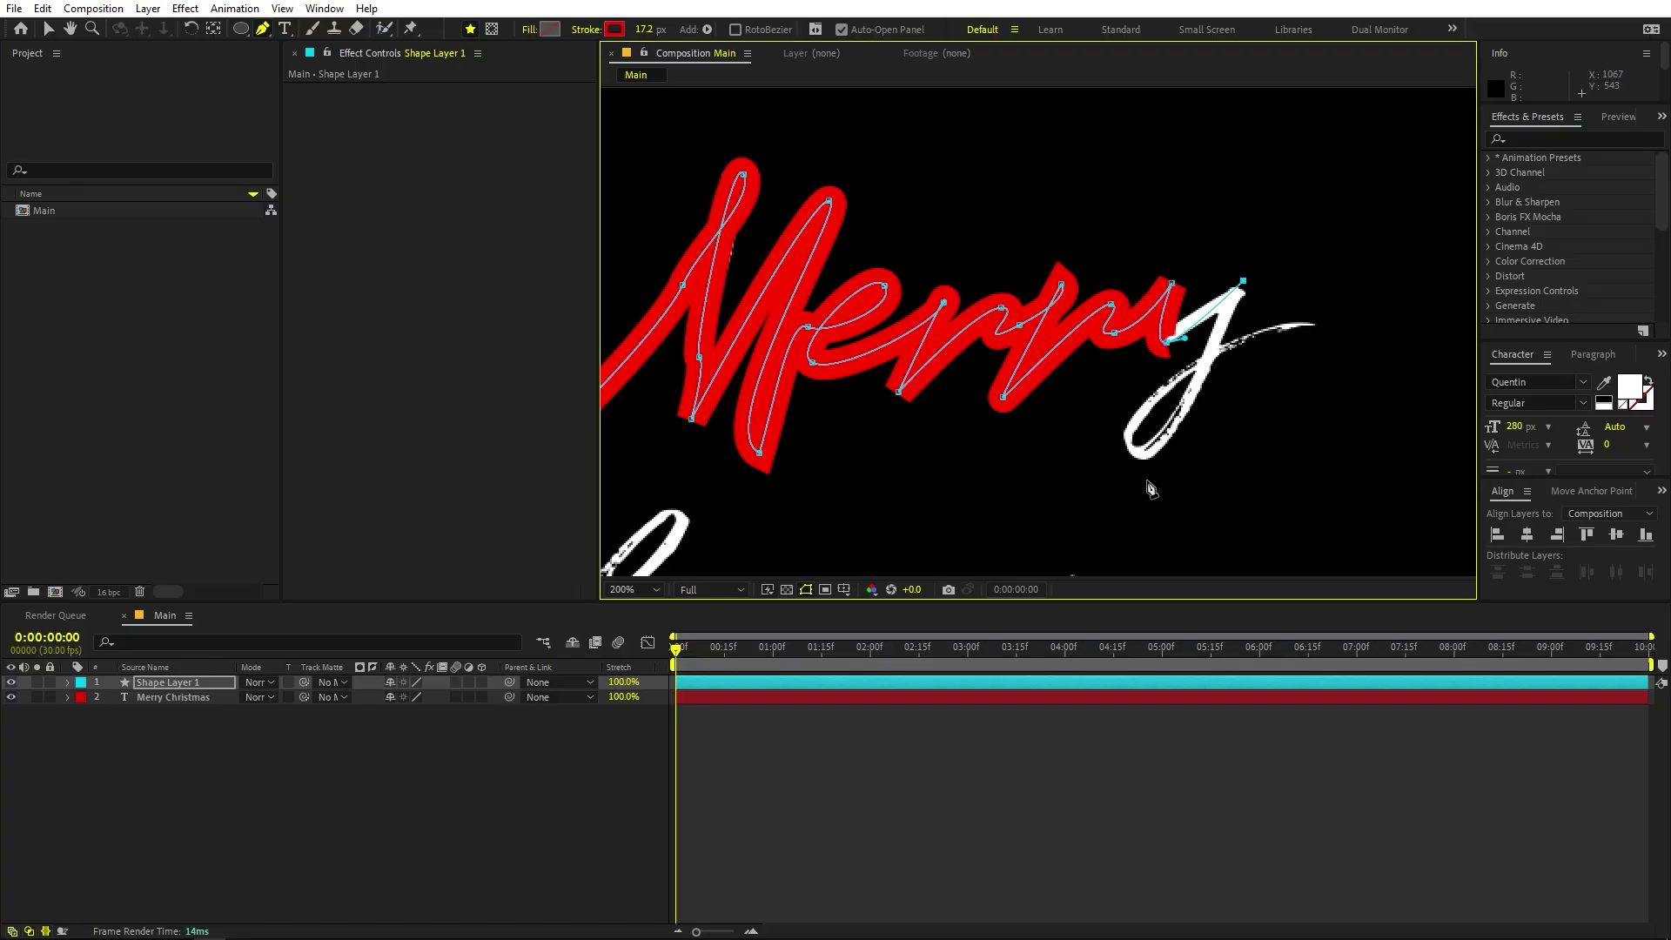
{"action": "left_click", "coordinate": [1141, 454]}
{"action": "left_click_drag", "start_coordinate": [1141, 455], "coordinate": [1115, 432]}
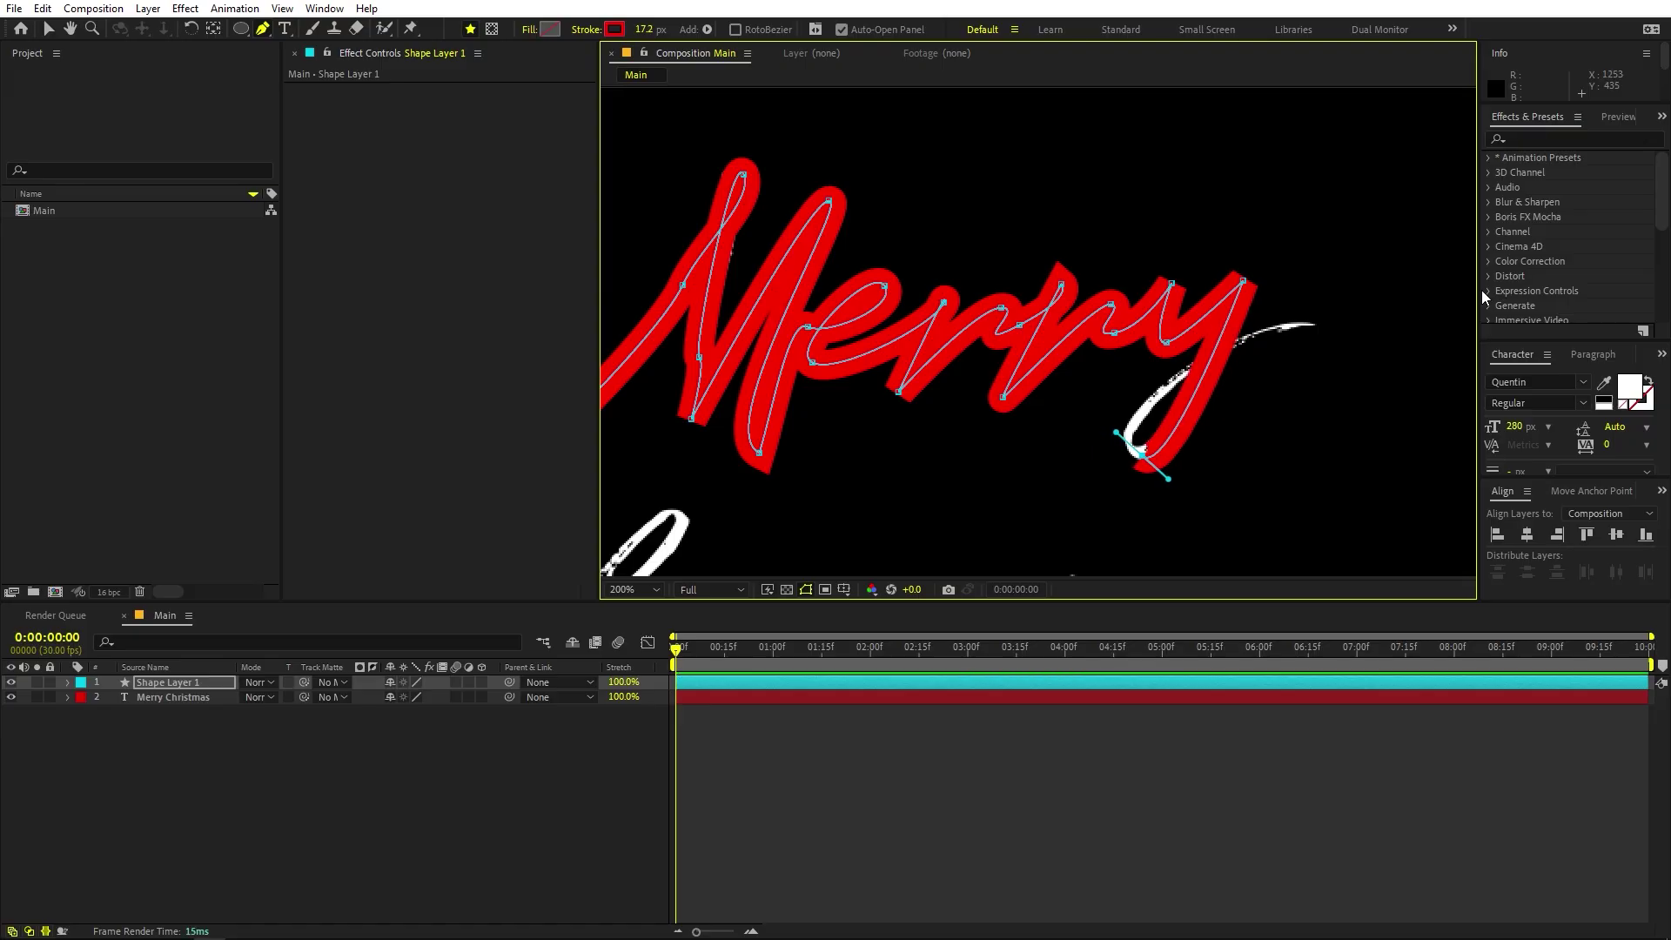
{"action": "left_click_drag", "start_coordinate": [1312, 328], "coordinate": [1441, 308]}
{"action": "scroll", "coordinate": [1008, 315], "scroll_direction": "down", "scroll_amount": 1}
{"action": "key", "text": "space"}
{"action": "mouse_move", "coordinate": [940, 315]}
{"action": "left_mouse_down"}
{"action": "mouse_move", "coordinate": [986, 311]}
{"action": "mouse_move", "coordinate": [950, 301]}
{"action": "left_mouse_up"}
{"action": "left_click", "coordinate": [399, 728]}
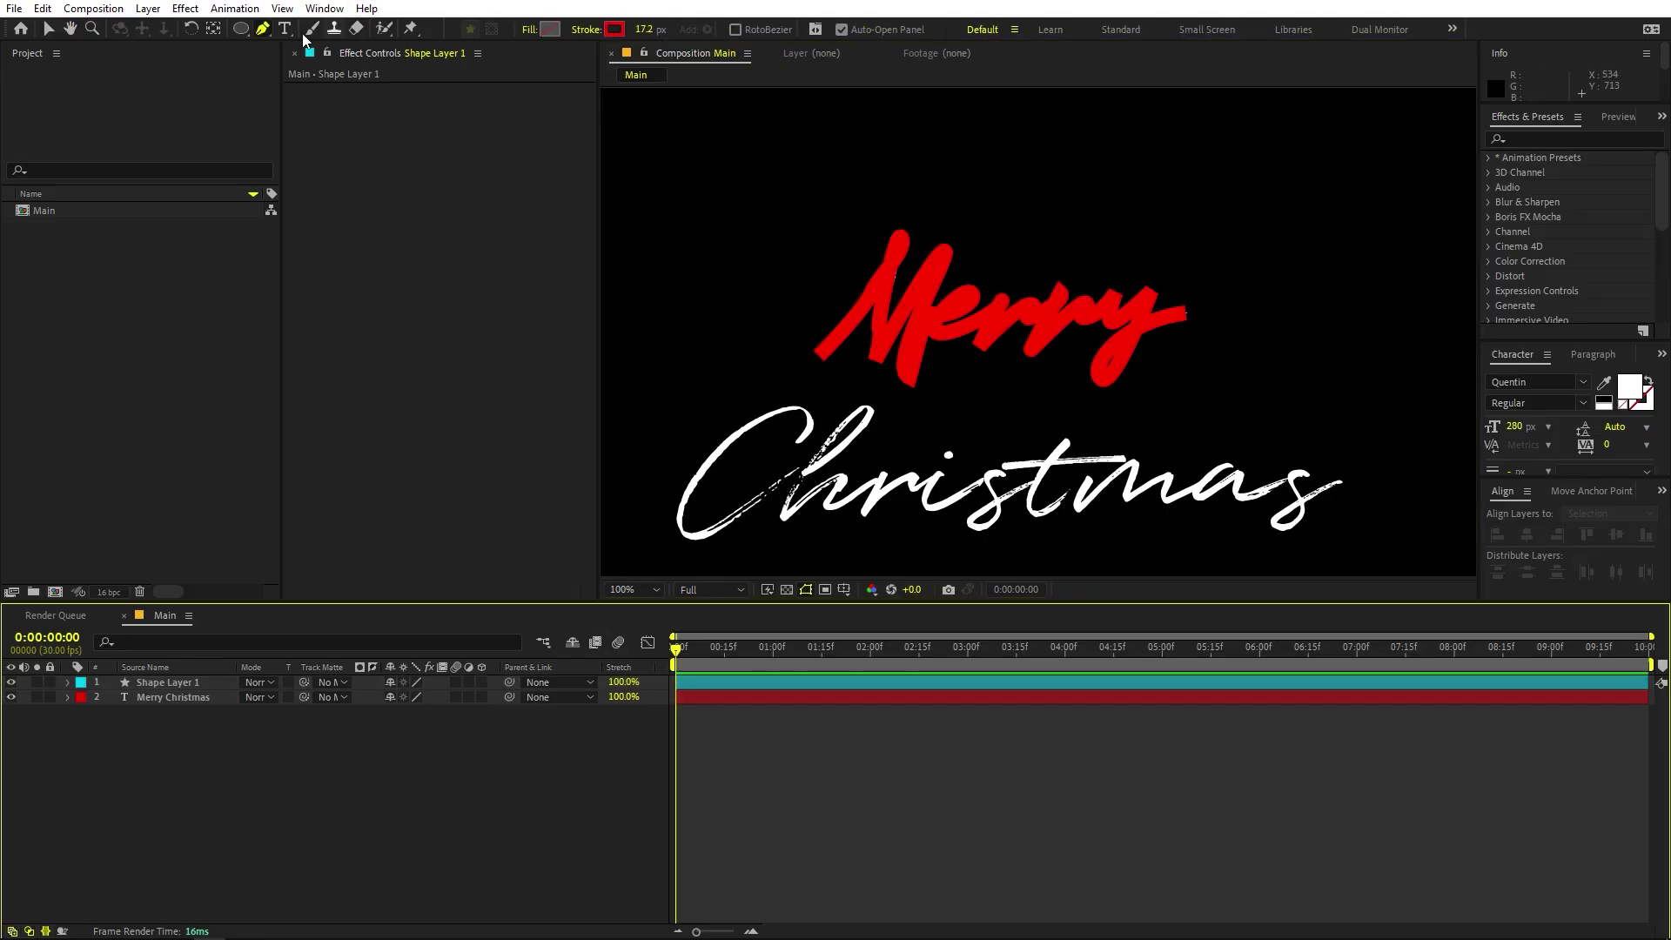
Start a separate Pen tool shape layer for Christmas, tracing the C and the tall stroke of the h.
{"action": "left_click", "coordinate": [262, 28]}
{"action": "left_click", "coordinate": [216, 794]}
{"action": "key", "text": "space"}
{"action": "left_click_drag", "start_coordinate": [681, 381], "coordinate": [937, 285]}
{"action": "scroll", "coordinate": [821, 290], "scroll_direction": "up", "scroll_amount": 1}
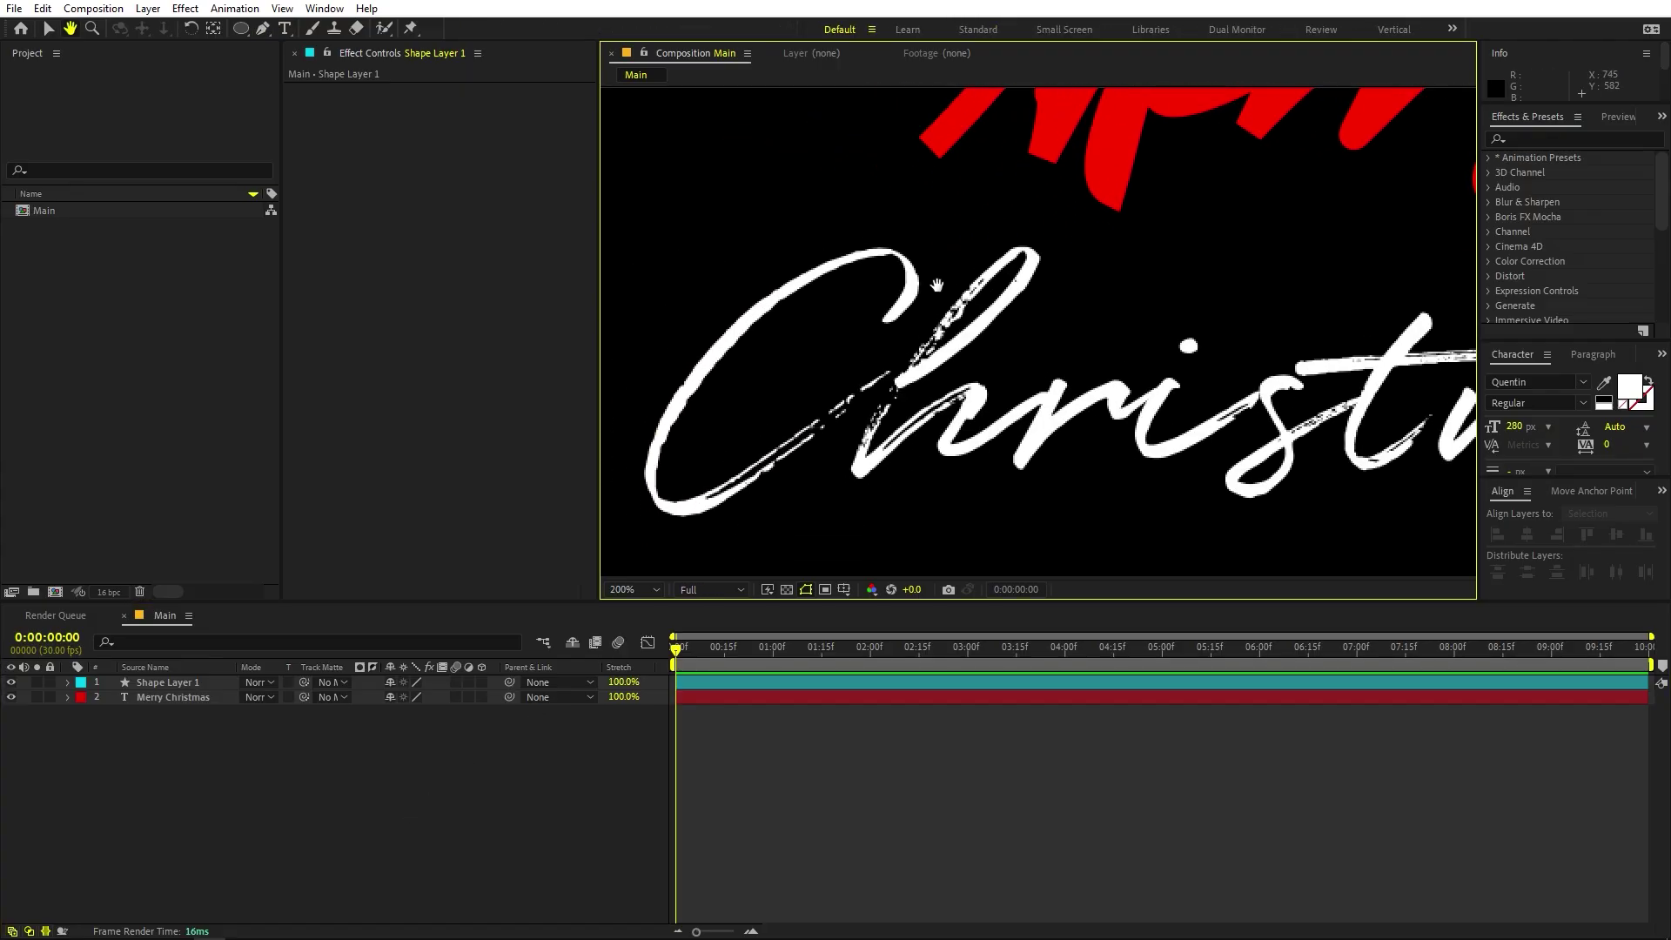
{"action": "left_click", "coordinate": [880, 324]}
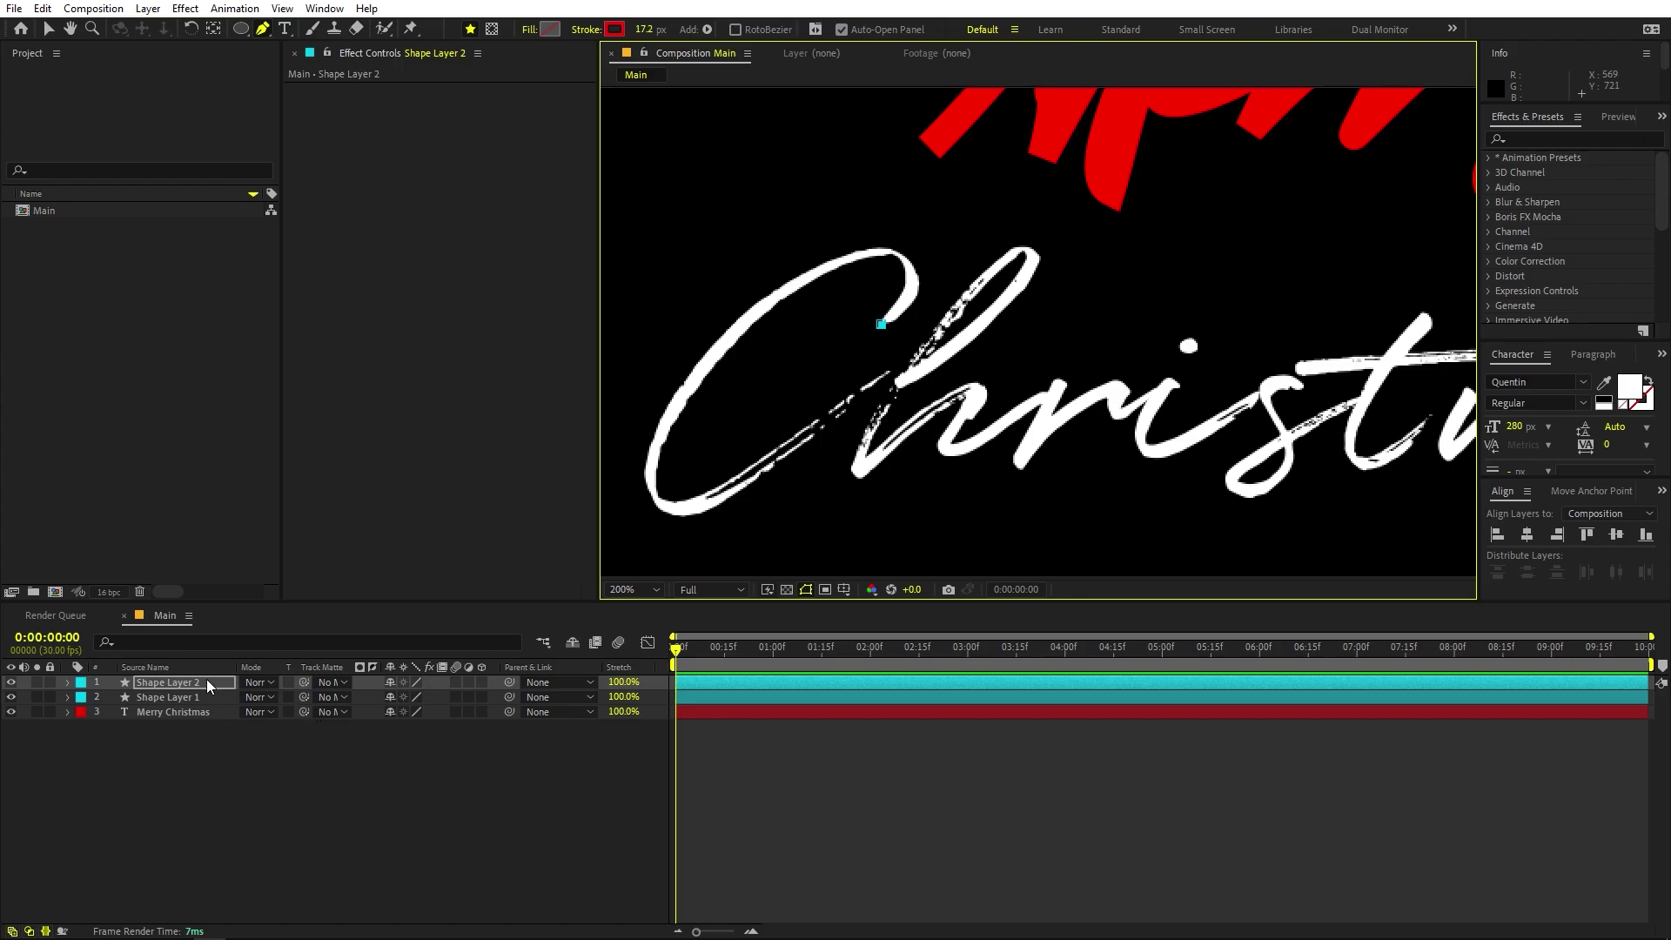
{"action": "mouse_move", "coordinate": [905, 257]}
{"action": "left_mouse_down"}
{"action": "mouse_move", "coordinate": [920, 259]}
{"action": "mouse_move", "coordinate": [874, 248]}
{"action": "left_mouse_up"}
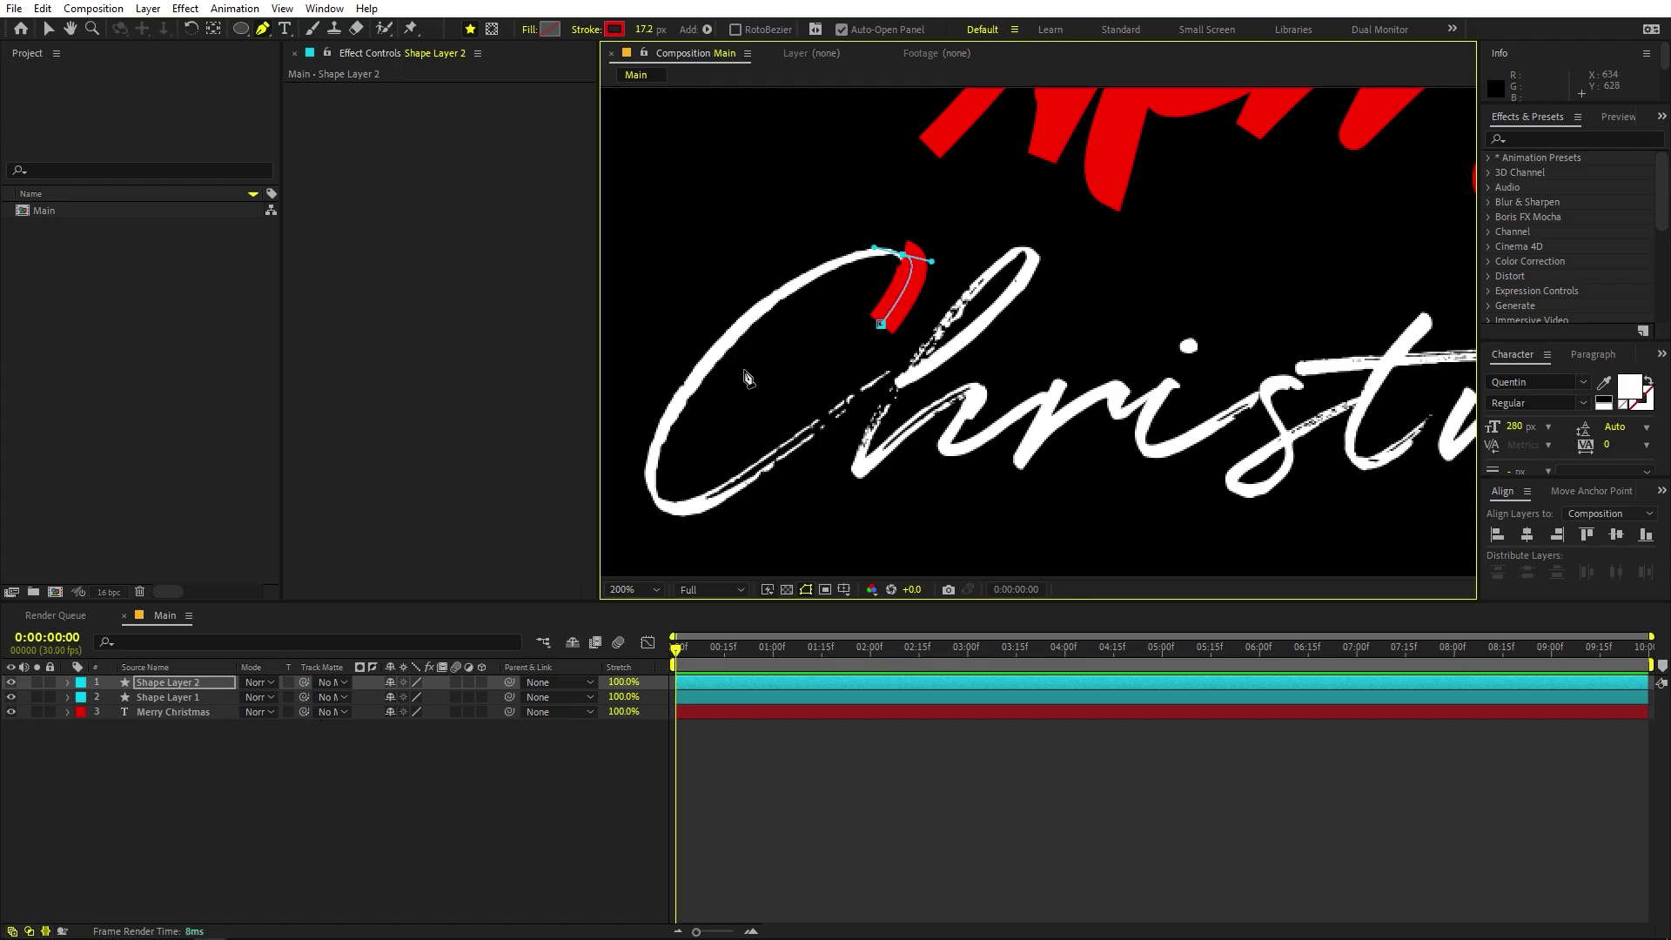
{"action": "left_click_drag", "start_coordinate": [679, 509], "coordinate": [722, 503]}
{"action": "left_click_drag", "start_coordinate": [1025, 253], "coordinate": [1041, 253]}
{"action": "left_click", "coordinate": [859, 473]}
Trace the remaining letters of Christmas through the final s's tail, fit the composition view up to 100% and deselect the layer.
{"action": "mouse_move", "coordinate": [1305, 348]}
{"action": "left_mouse_down"}
{"action": "mouse_move", "coordinate": [931, 383]}
{"action": "mouse_move", "coordinate": [983, 374]}
{"action": "left_mouse_up"}
{"action": "left_click_drag", "start_coordinate": [1207, 431], "coordinate": [1183, 425]}
{"action": "left_click_drag", "start_coordinate": [1140, 537], "coordinate": [1106, 512]}
{"action": "left_click_drag", "start_coordinate": [1295, 444], "coordinate": [1334, 443]}
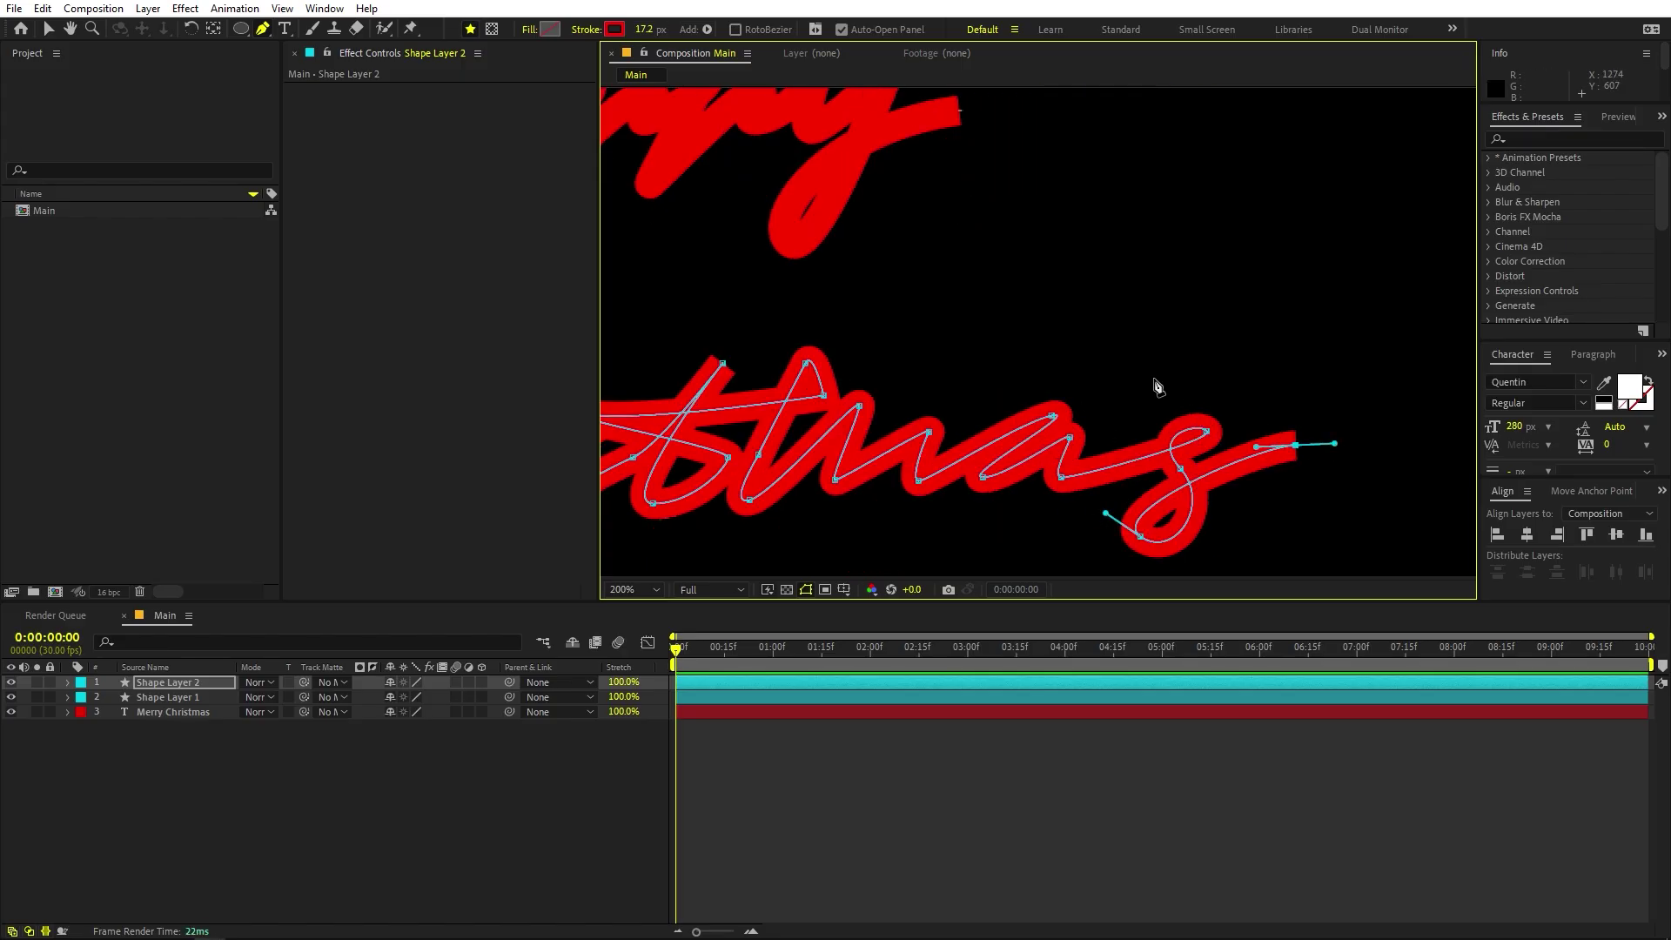
{"action": "scroll", "coordinate": [1157, 388], "scroll_direction": "down", "scroll_amount": 1}
{"action": "left_click", "coordinate": [637, 593]}
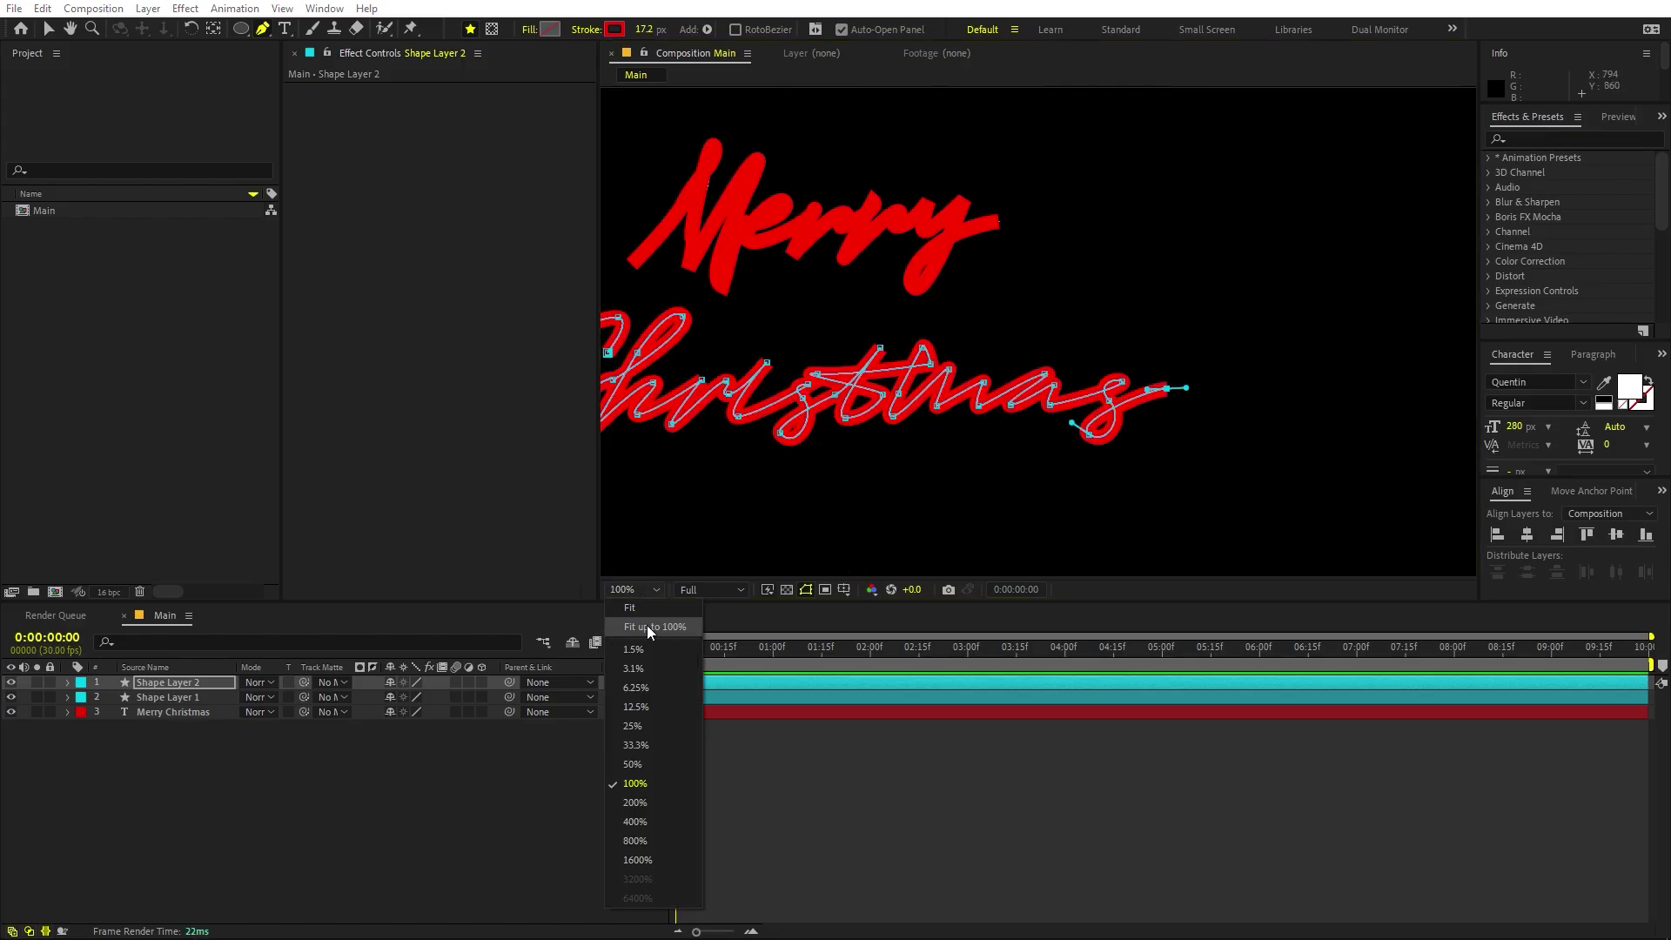
{"action": "left_click", "coordinate": [645, 625]}
{"action": "left_click", "coordinate": [250, 774]}
Add Trim Paths to the shape layer that traces Merry.
{"action": "left_click", "coordinate": [164, 697]}
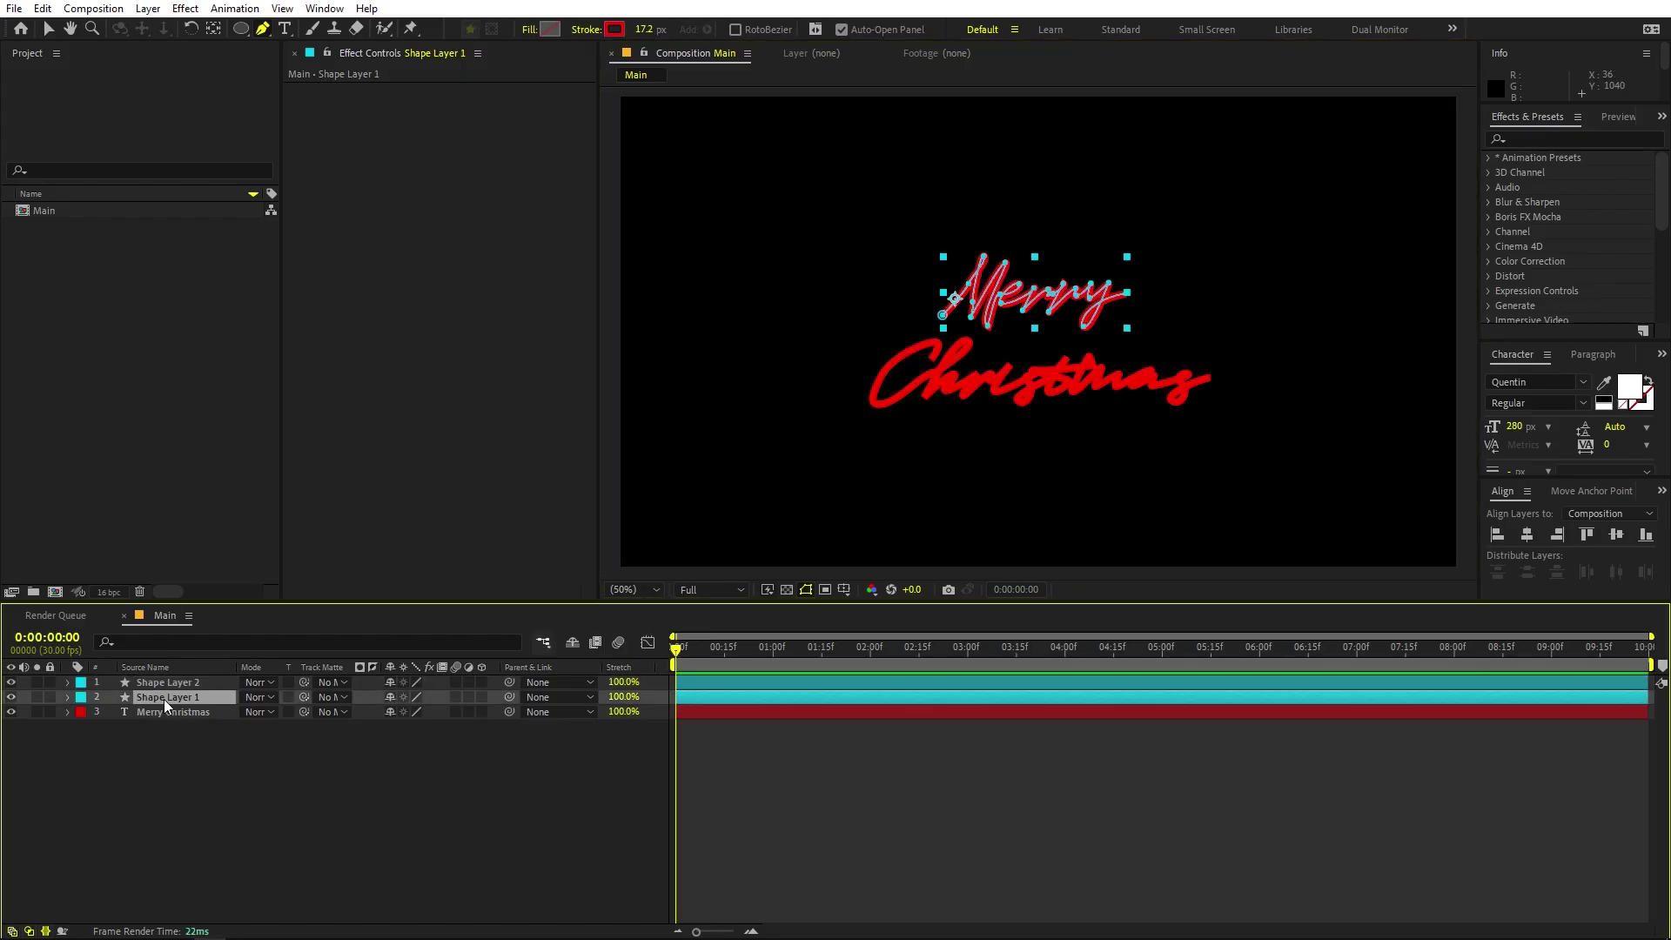
{"action": "left_click", "coordinate": [67, 697]}
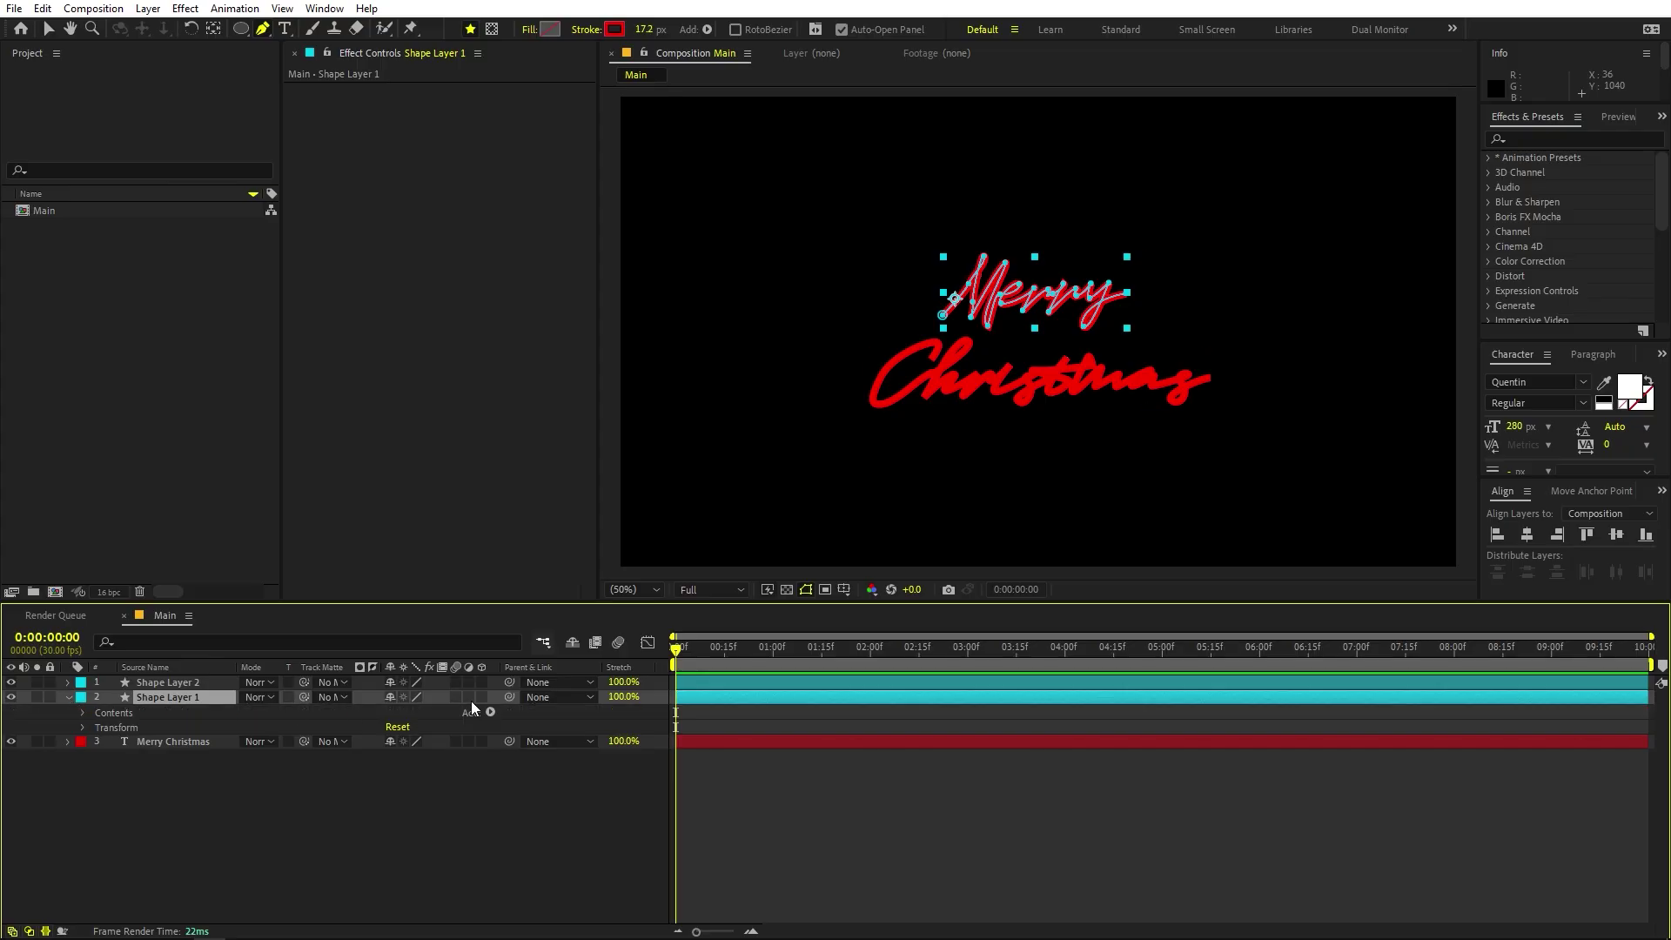
{"action": "left_click", "coordinate": [490, 712]}
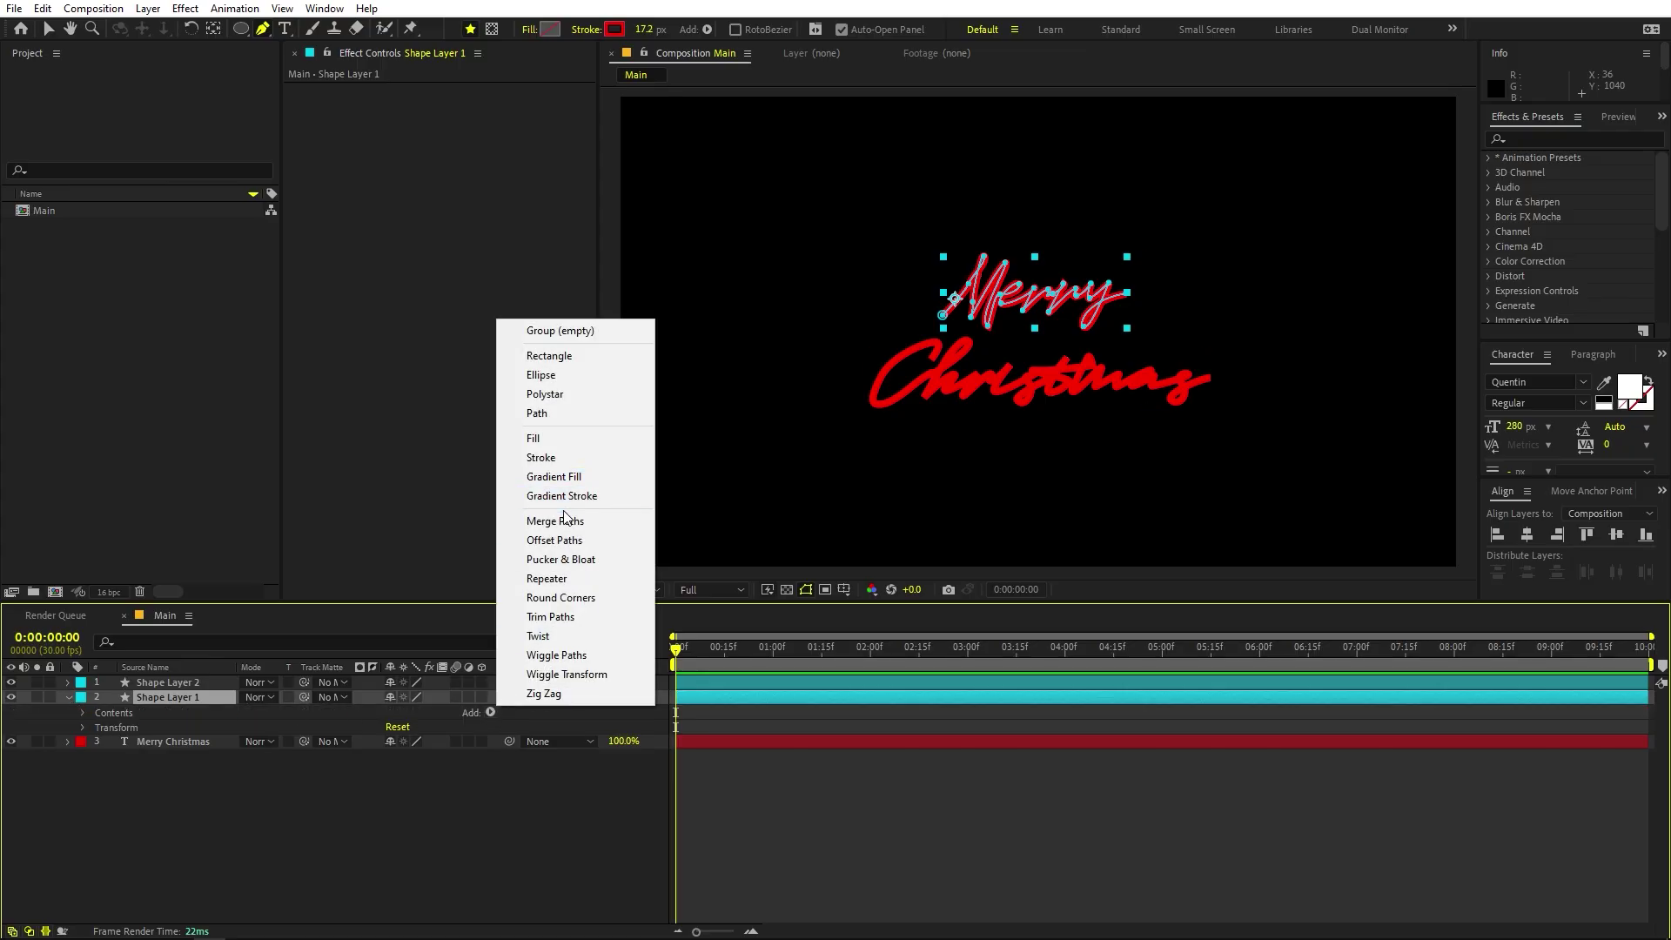
{"action": "left_click", "coordinate": [549, 617]}
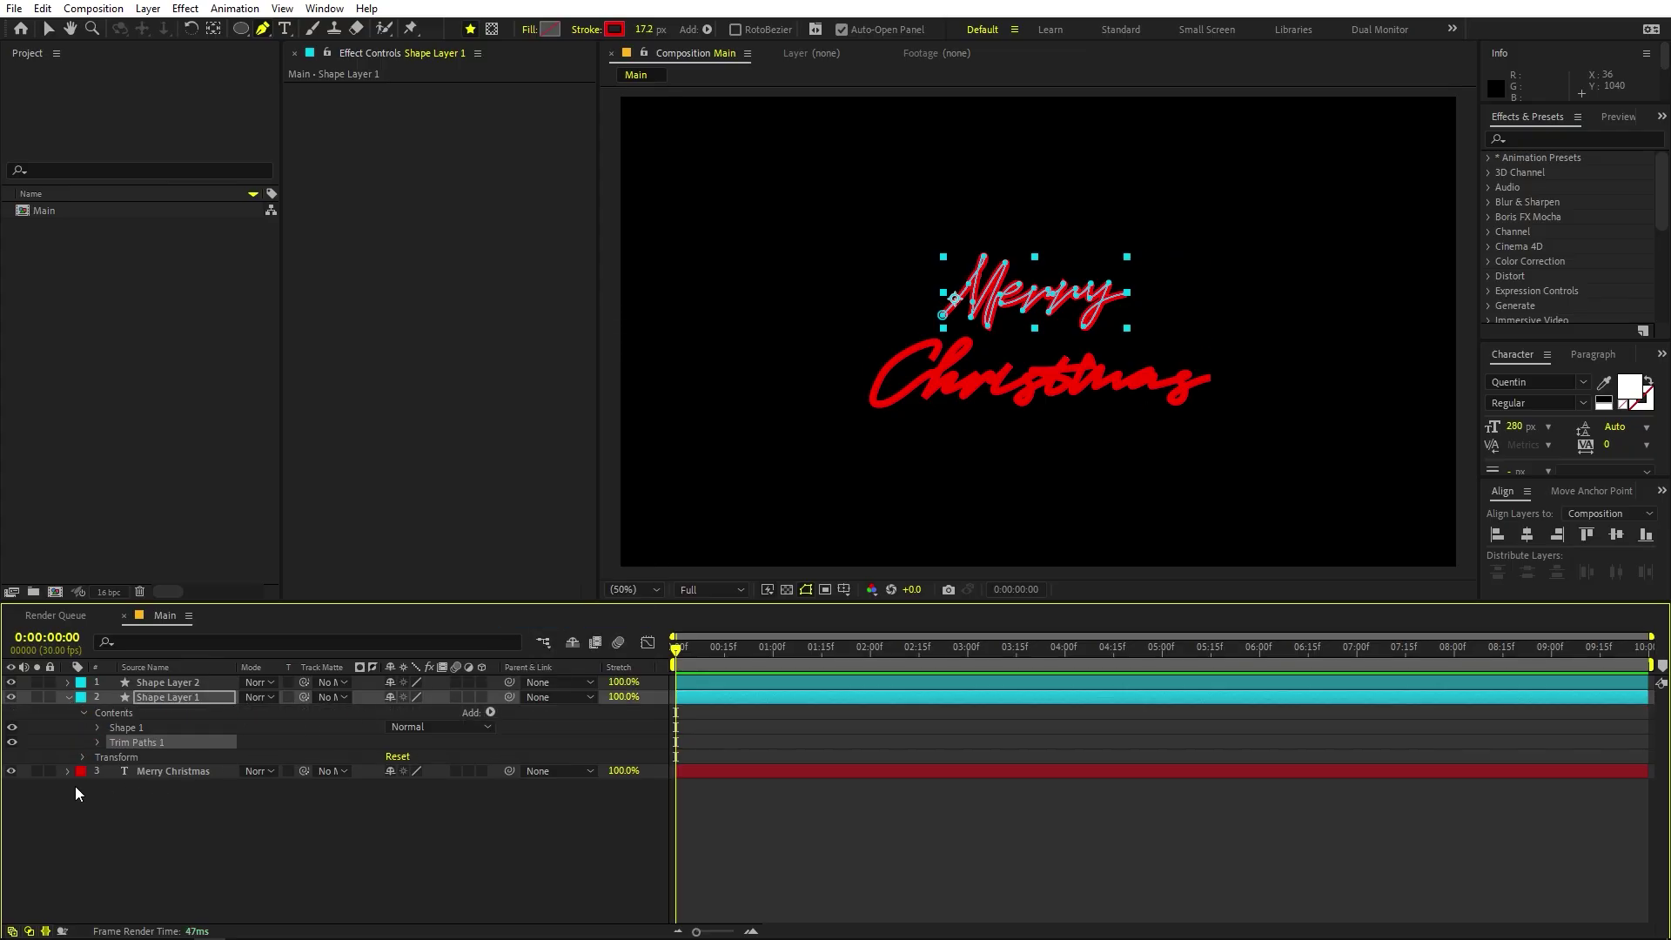
Keyframe the Merry layer's Trim Paths End from 0% at the first frame to 100% at 2 seconds.
{"action": "left_click", "coordinate": [98, 742]}
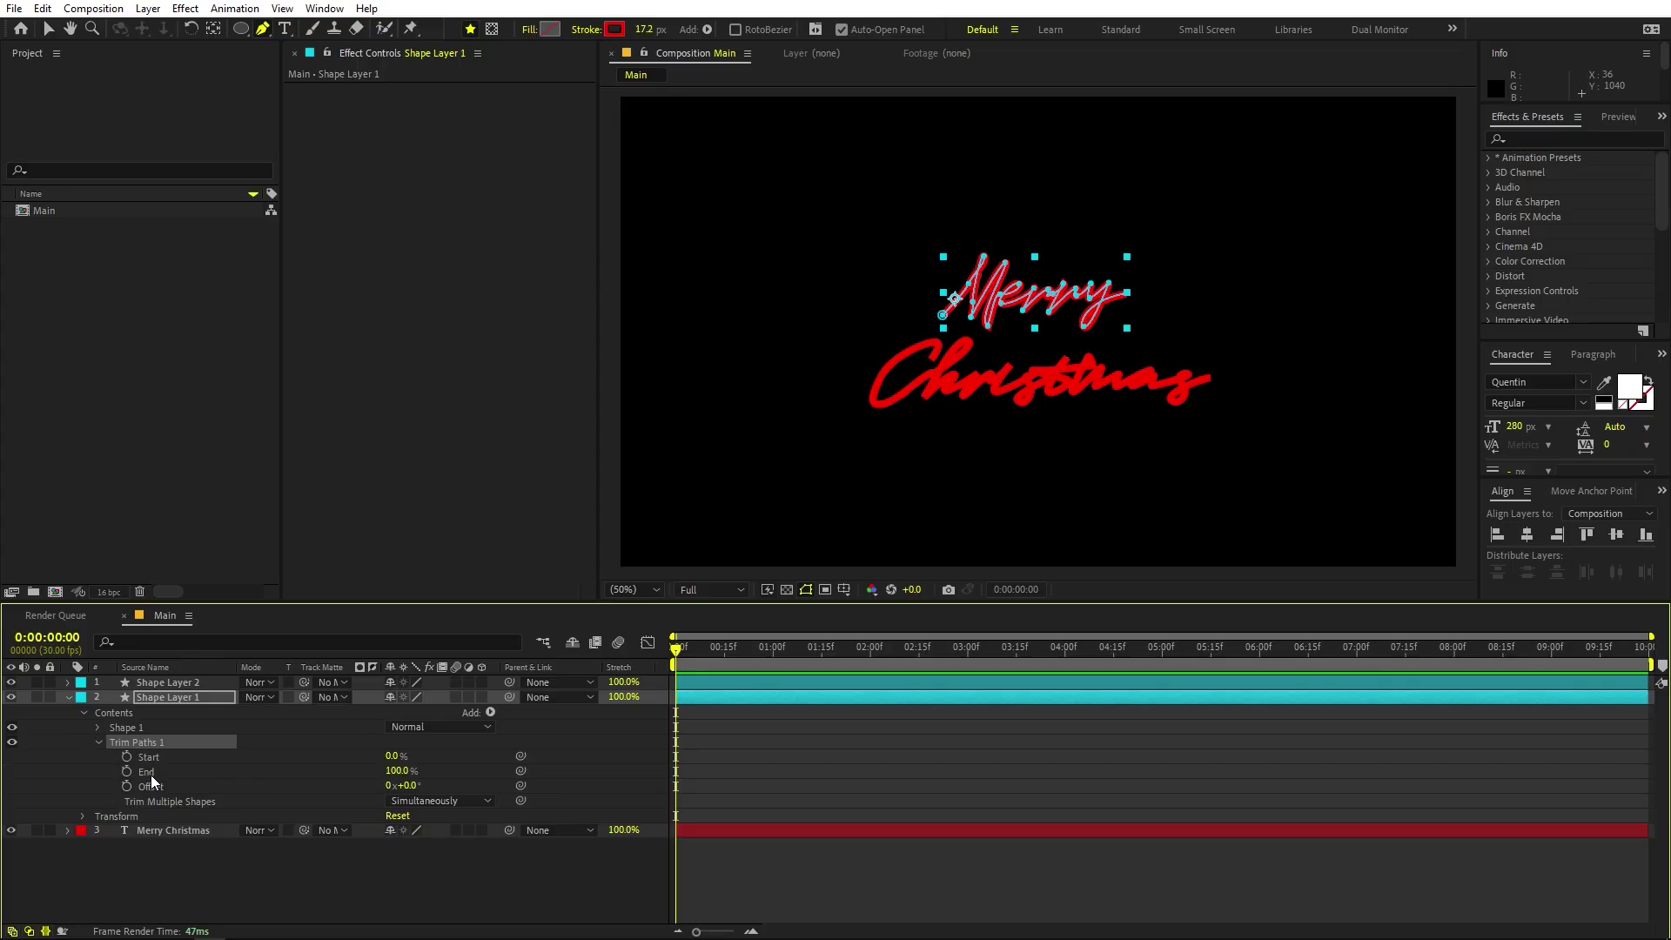
{"action": "left_click_drag", "start_coordinate": [396, 773], "coordinate": [144, 788]}
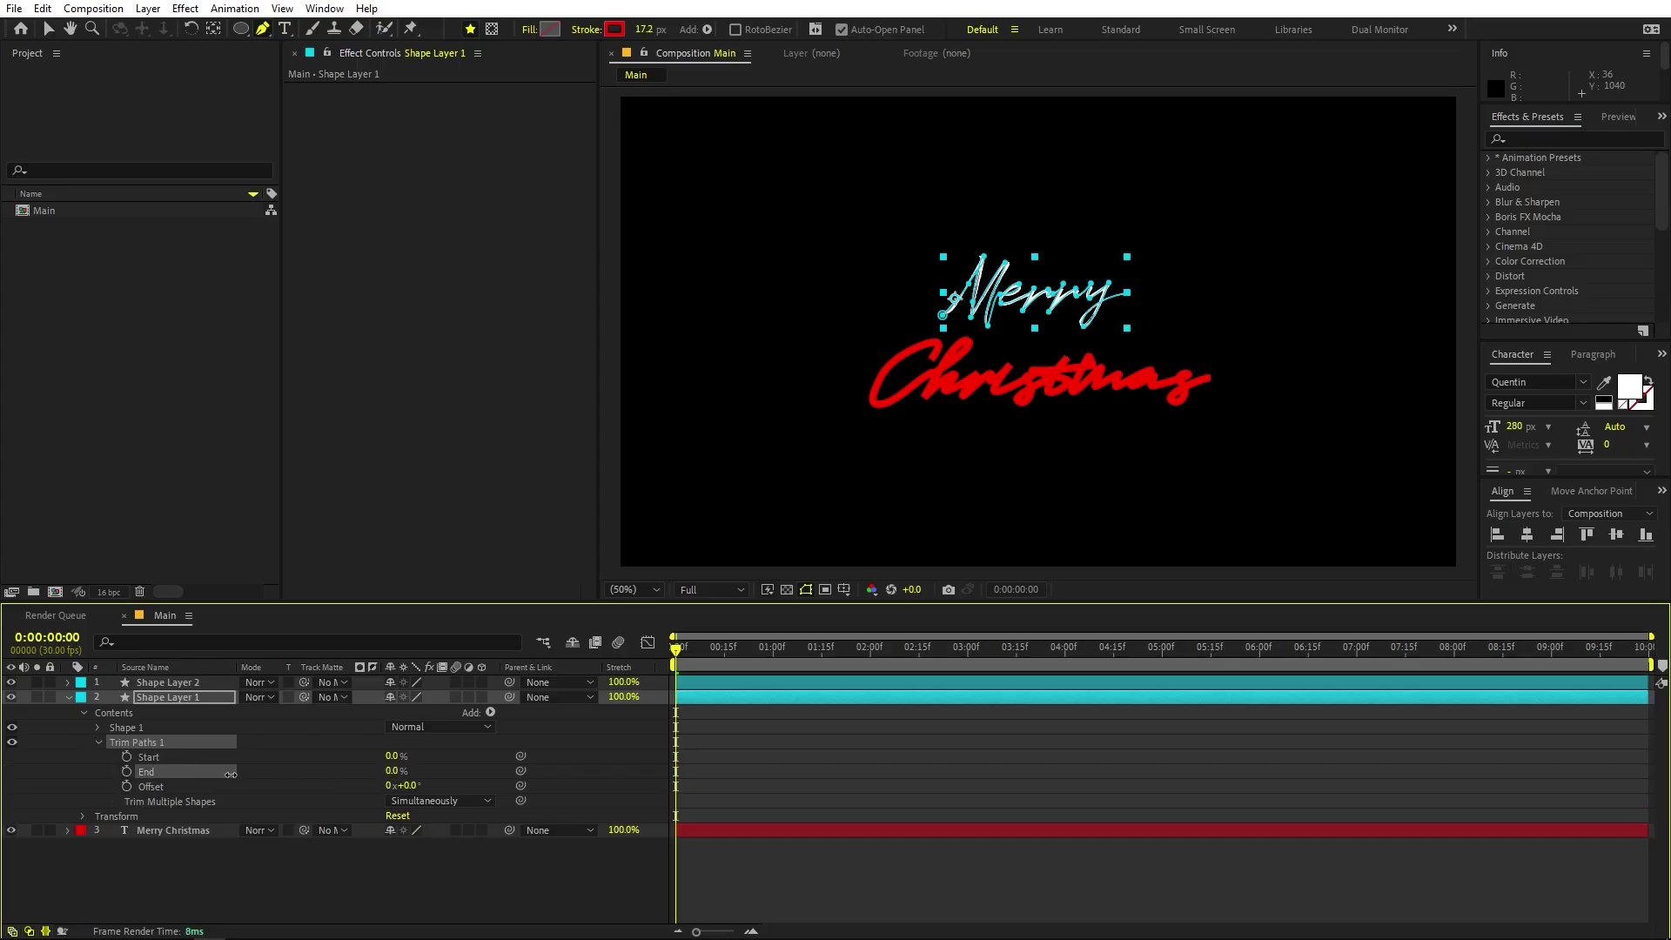
{"action": "left_click", "coordinate": [126, 772]}
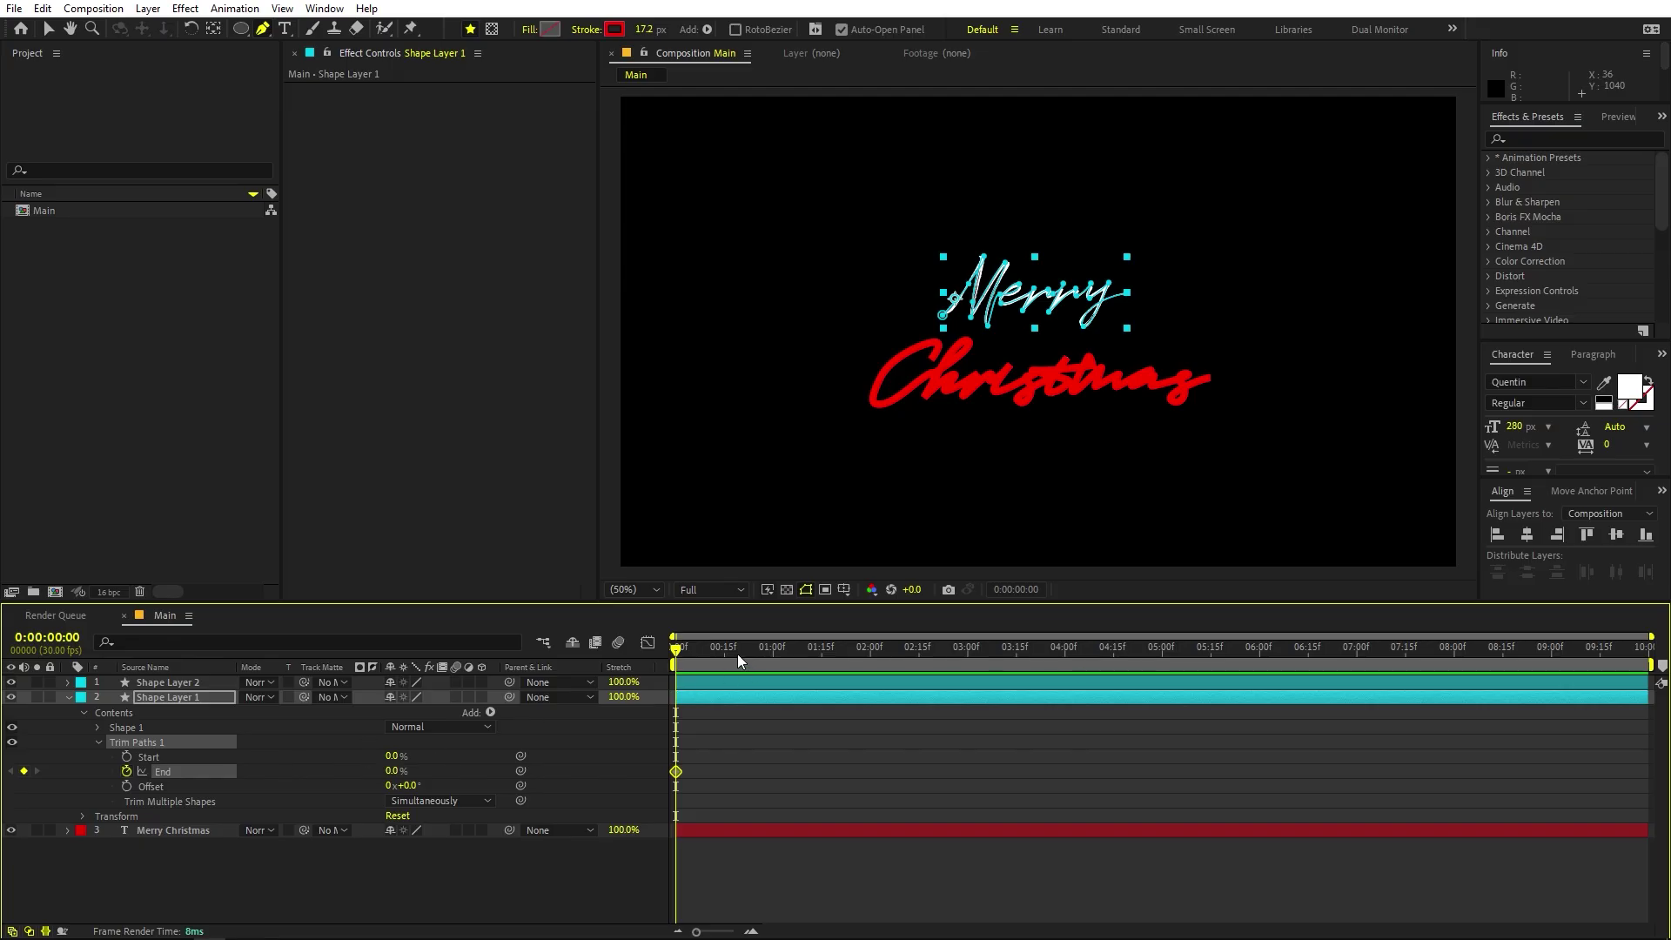
{"action": "left_click_drag", "start_coordinate": [741, 653], "coordinate": [870, 654]}
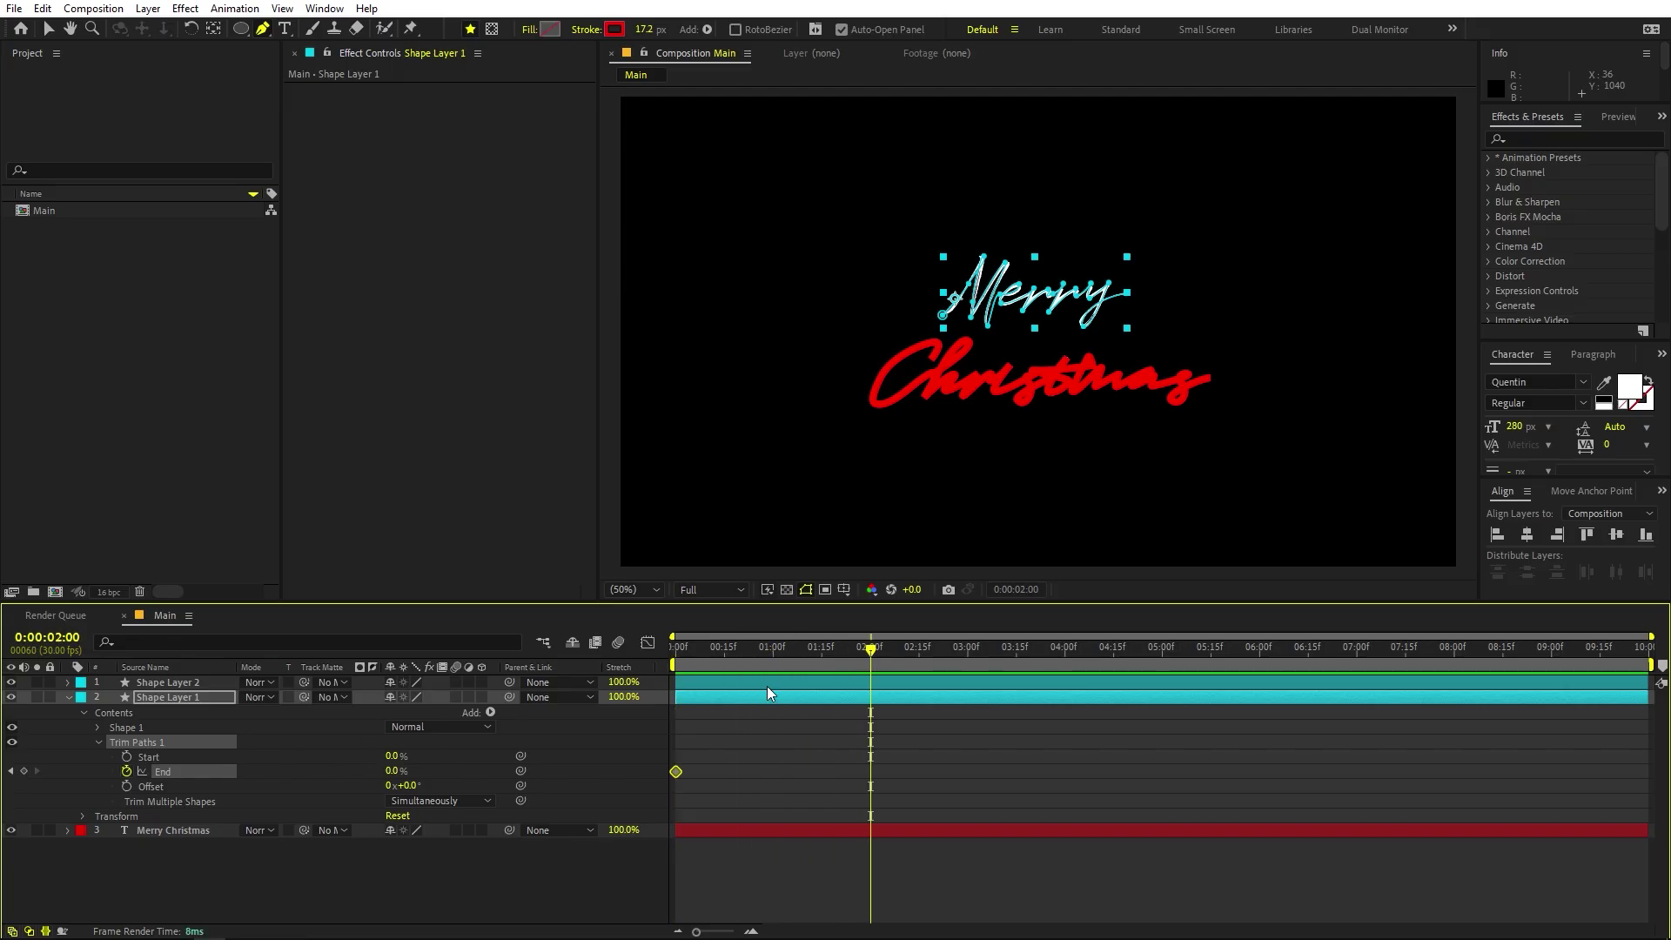
{"action": "left_click_drag", "start_coordinate": [401, 770], "coordinate": [683, 761]}
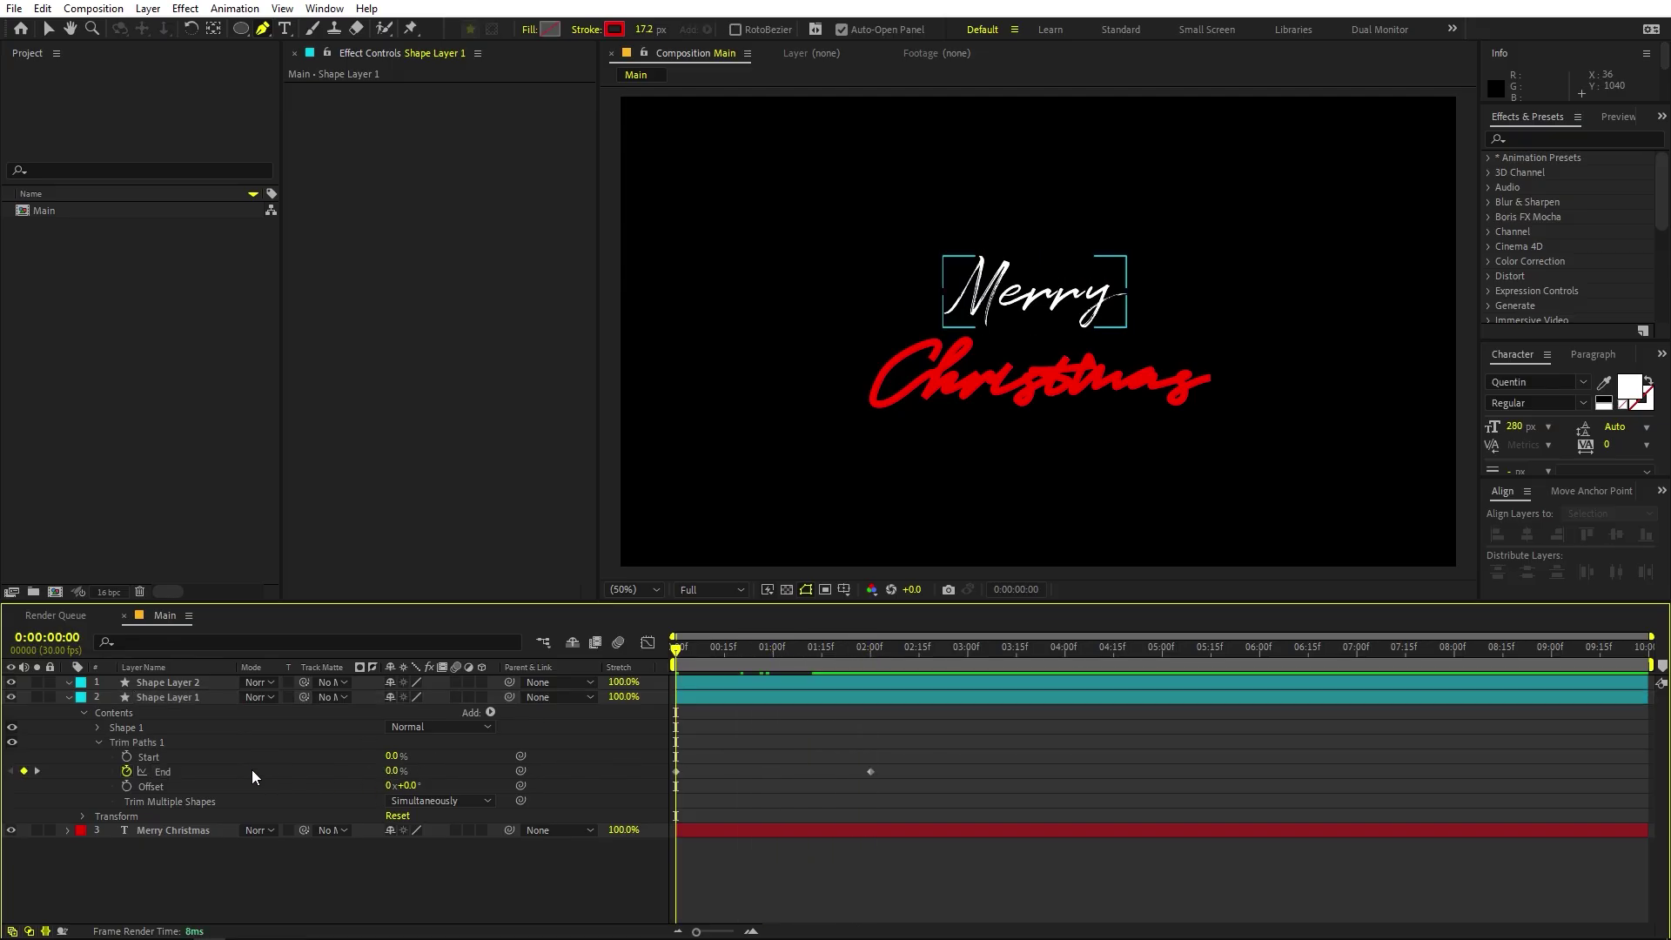
Copy the keyframed Trim Paths onto the Christmas shape layer from the first frame, check the reveal, and collapse both layers' properties.
{"action": "left_click", "coordinate": [165, 774]}
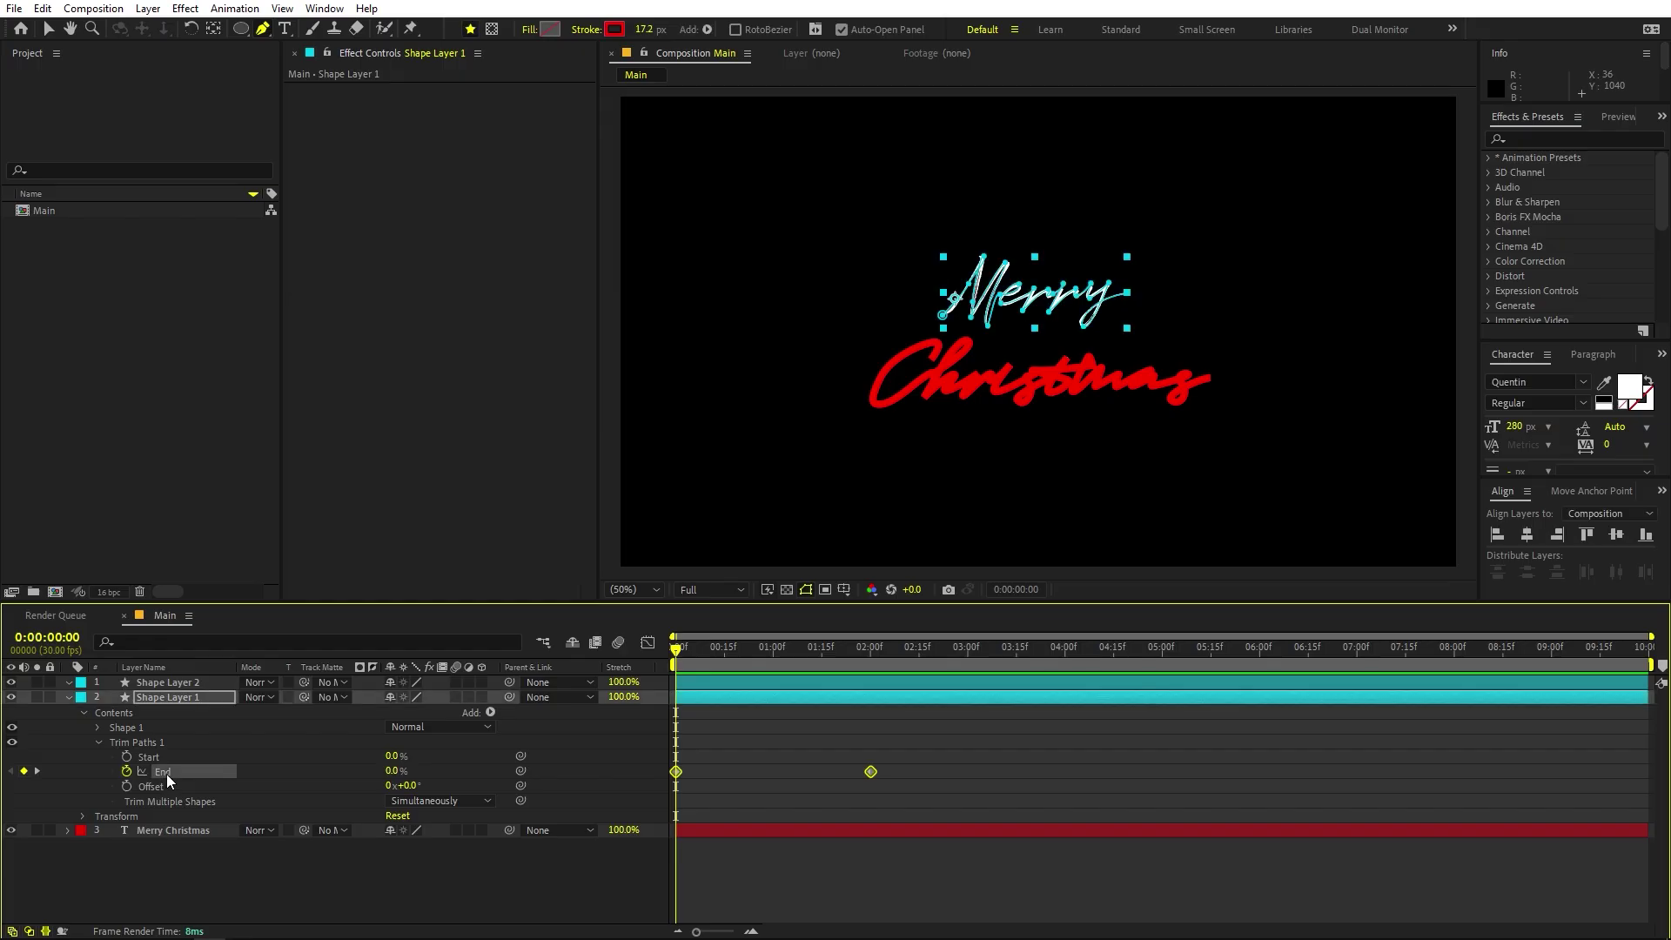
{"action": "left_click", "coordinate": [170, 682]}
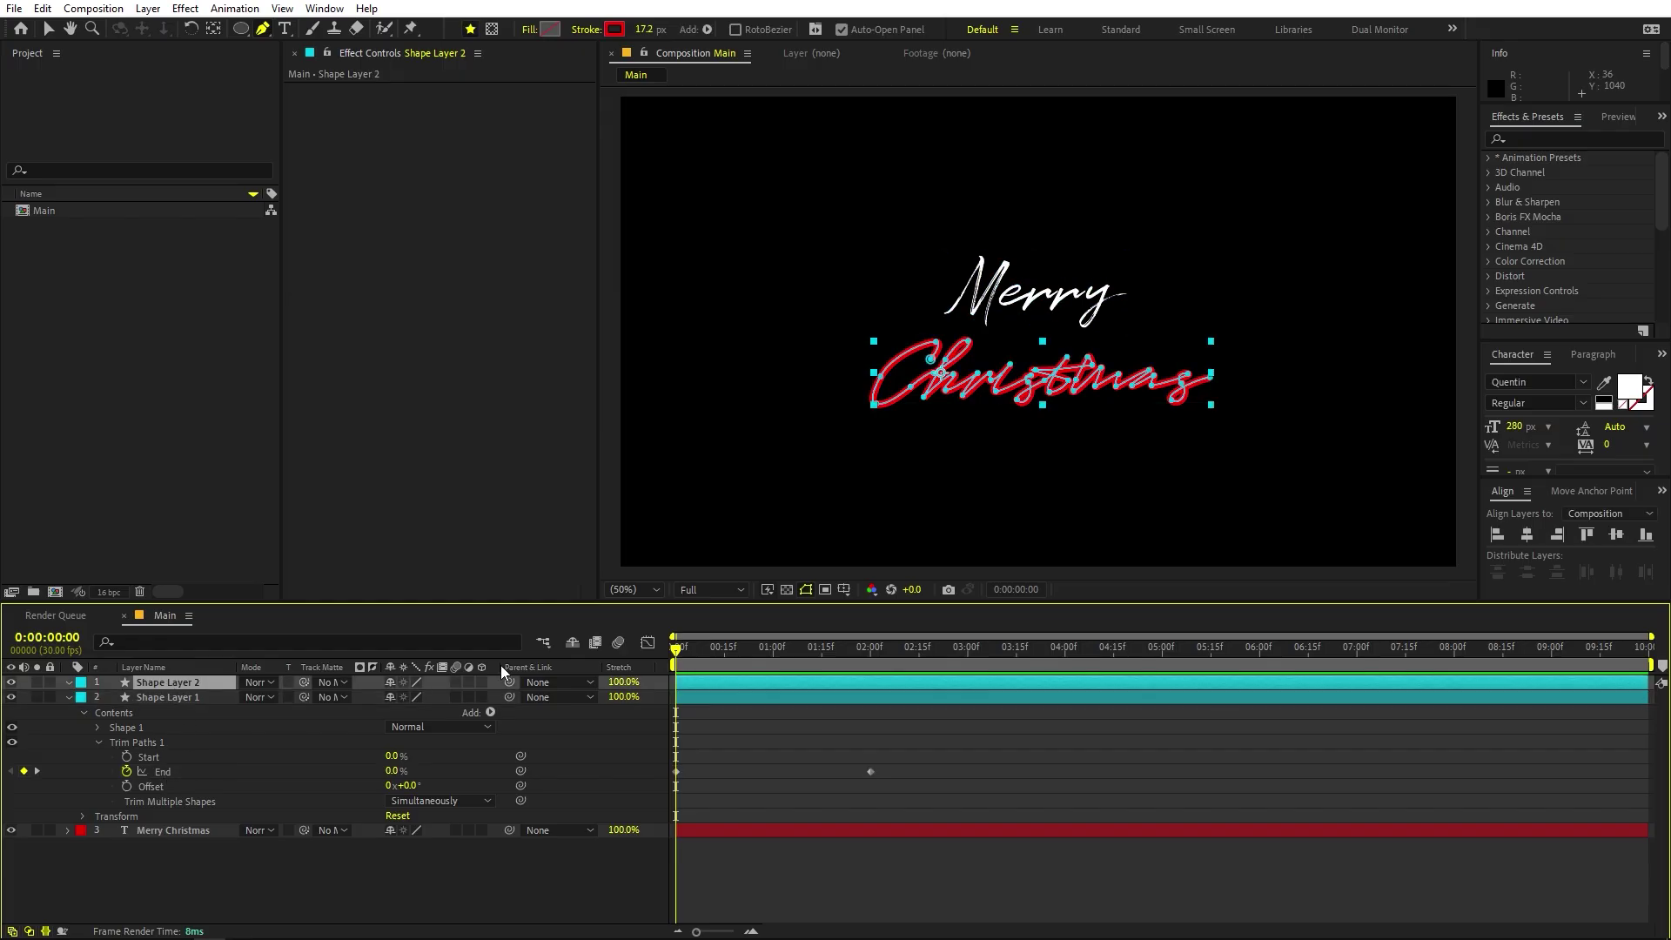
{"action": "mouse_move", "coordinate": [704, 649]}
{"action": "left_mouse_down"}
{"action": "mouse_move", "coordinate": [718, 666]}
{"action": "mouse_move", "coordinate": [675, 669]}
{"action": "left_mouse_up"}
{"action": "key", "text": "ctrl+v"}
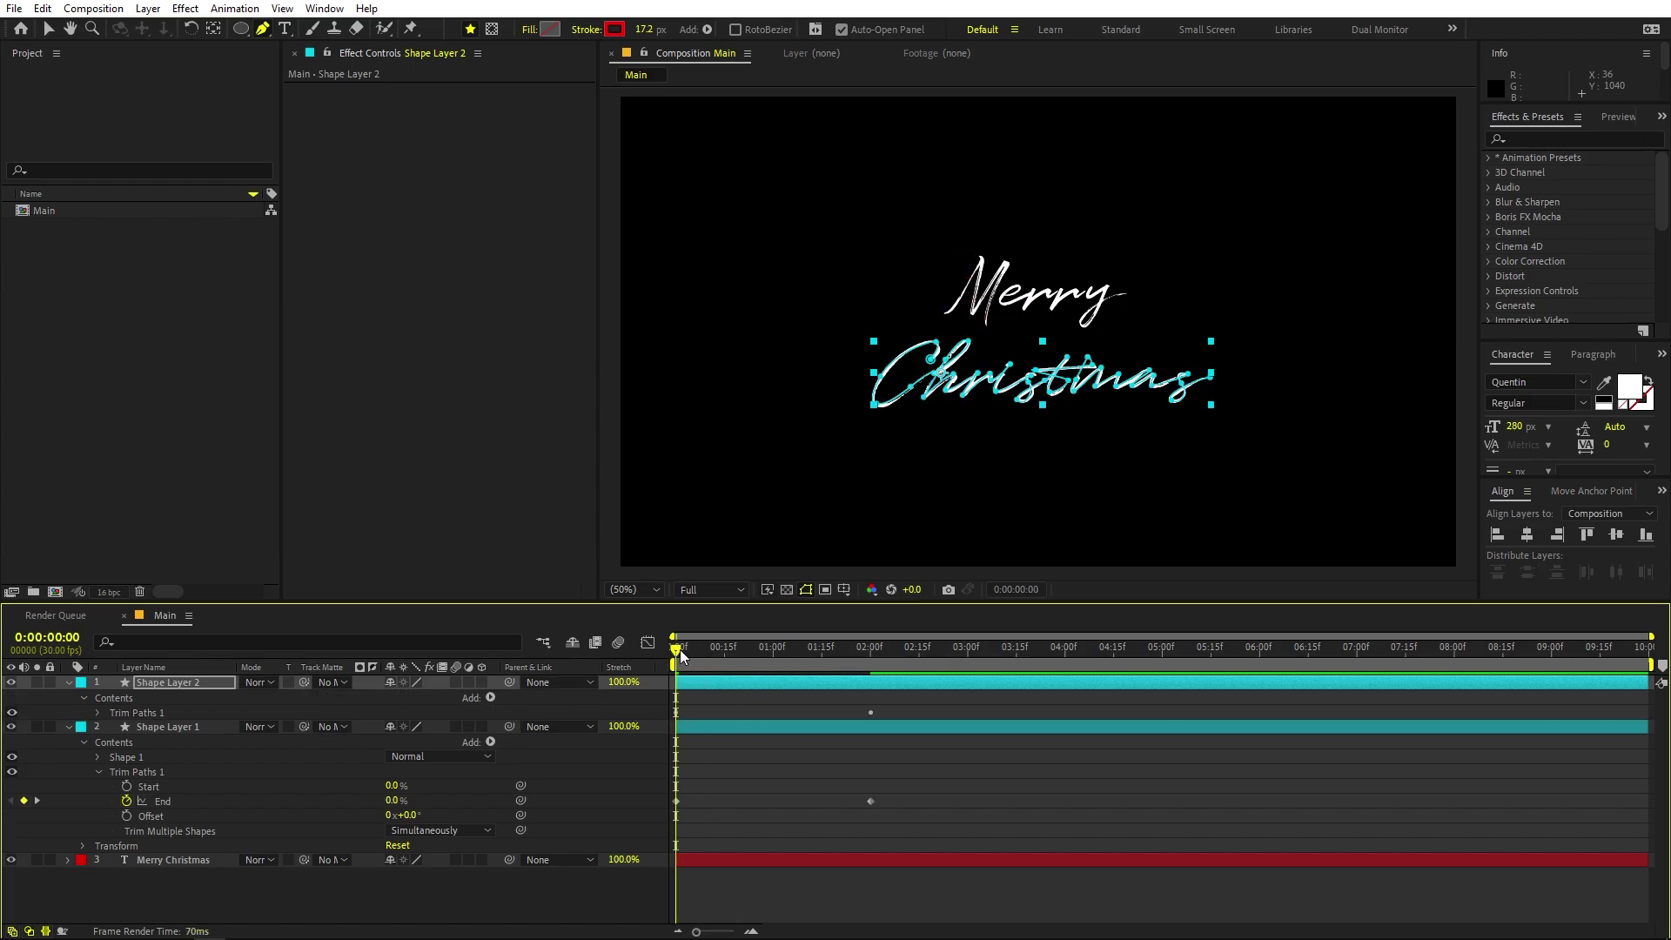
{"action": "left_click_drag", "start_coordinate": [680, 649], "coordinate": [882, 662]}
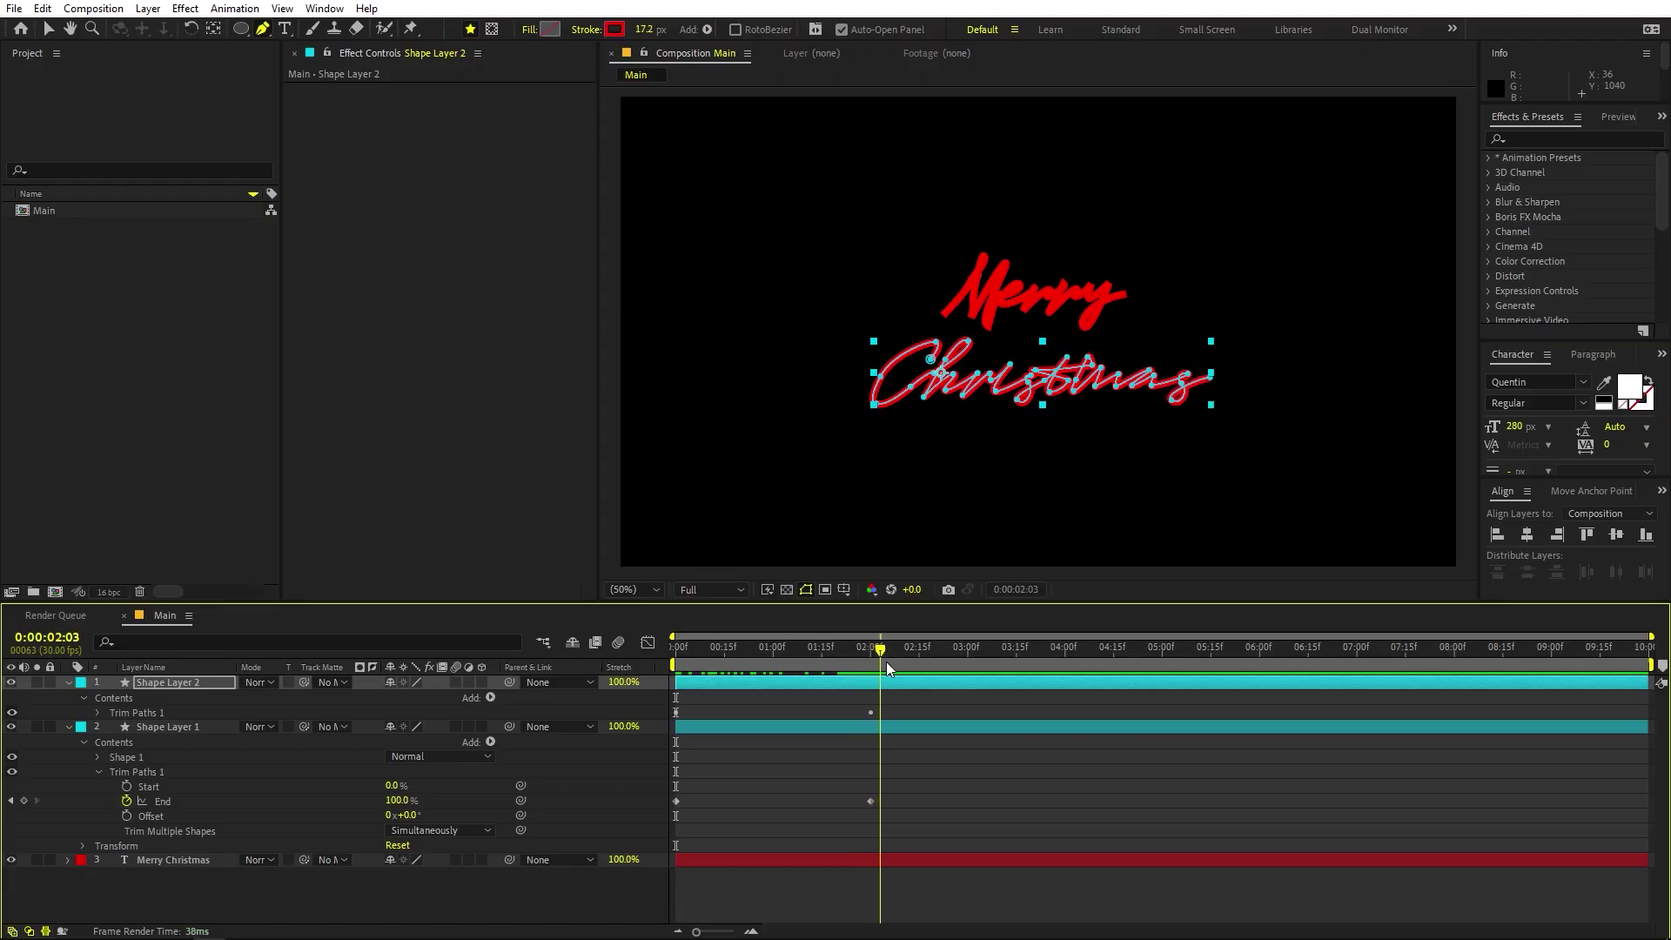
{"action": "left_click", "coordinate": [70, 682]}
{"action": "left_click", "coordinate": [67, 697]}
{"action": "key", "text": "F2"}
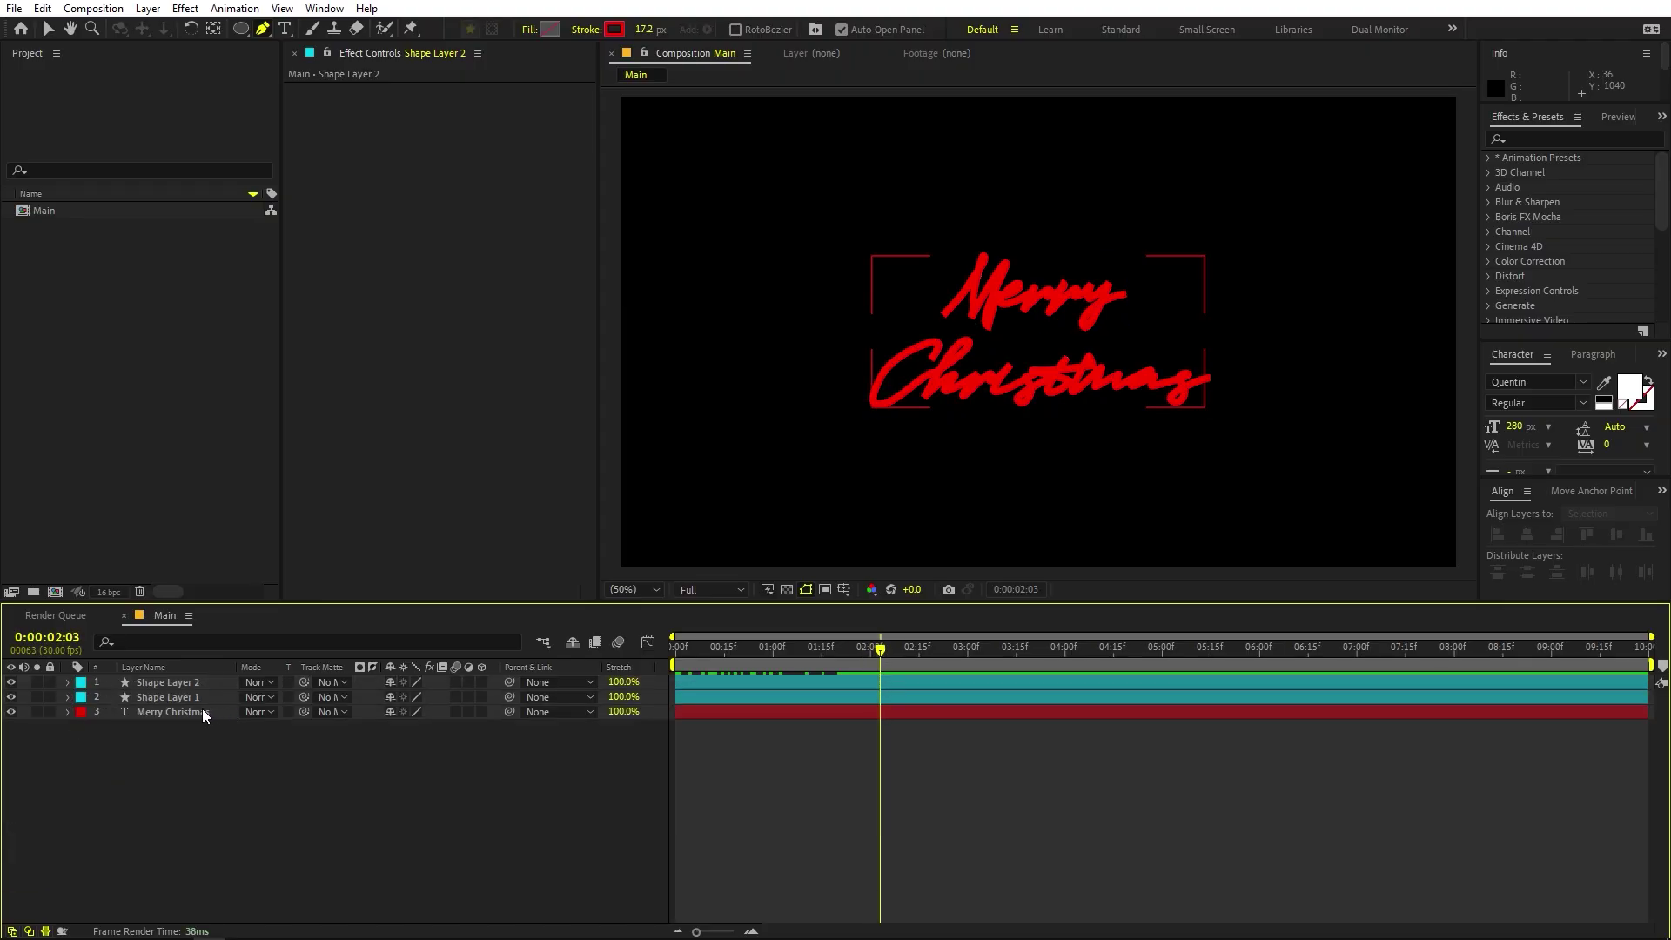
Duplicate the Merry Christmas text layer and place the copy between Shape Layer 2 and Shape Layer 1.
{"action": "left_click", "coordinate": [160, 713]}
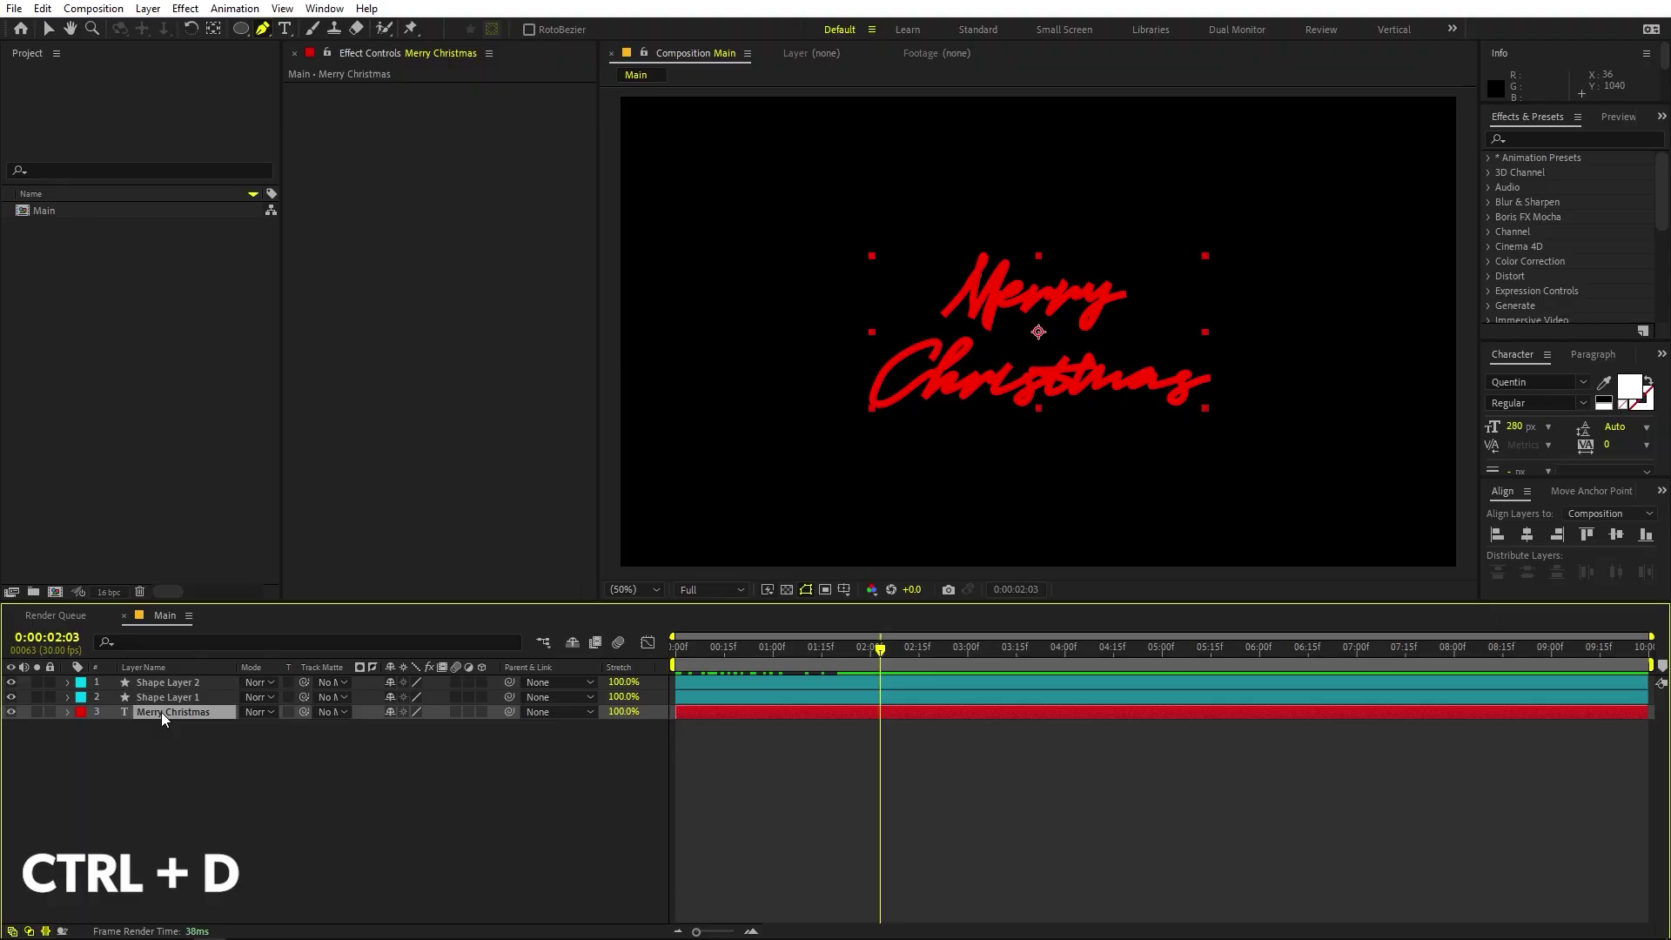
{"action": "key", "text": "ctrl+d"}
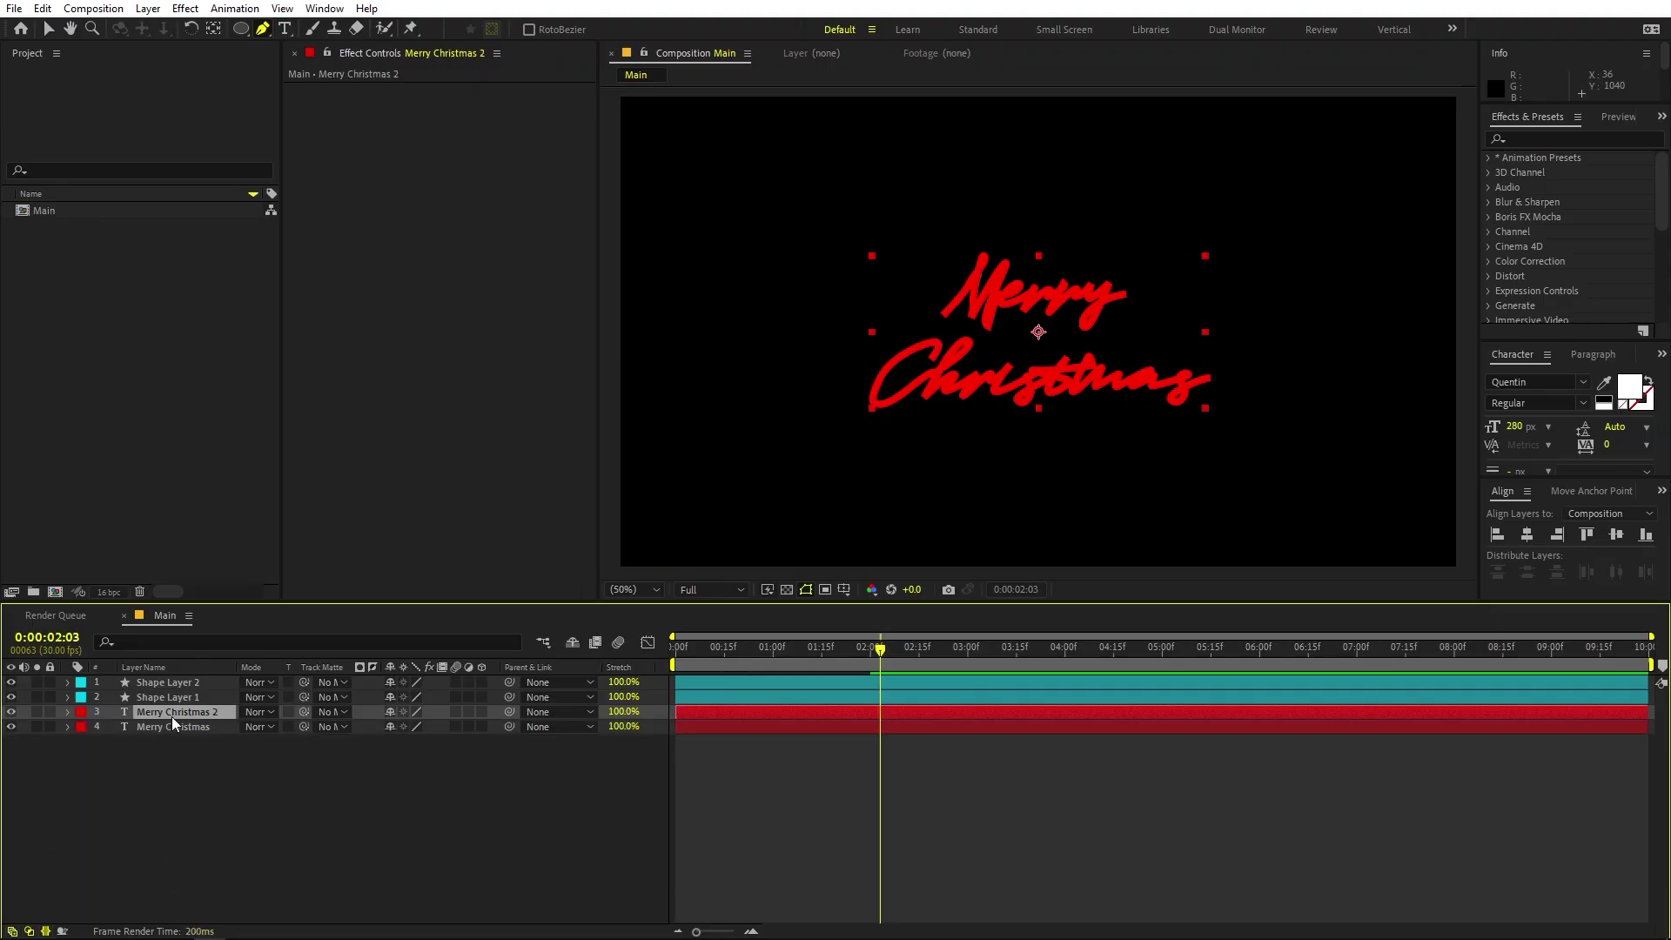
{"action": "left_click_drag", "start_coordinate": [171, 717], "coordinate": [174, 695]}
{"action": "left_click", "coordinate": [167, 725]}
{"action": "left_click", "coordinate": [166, 716]}
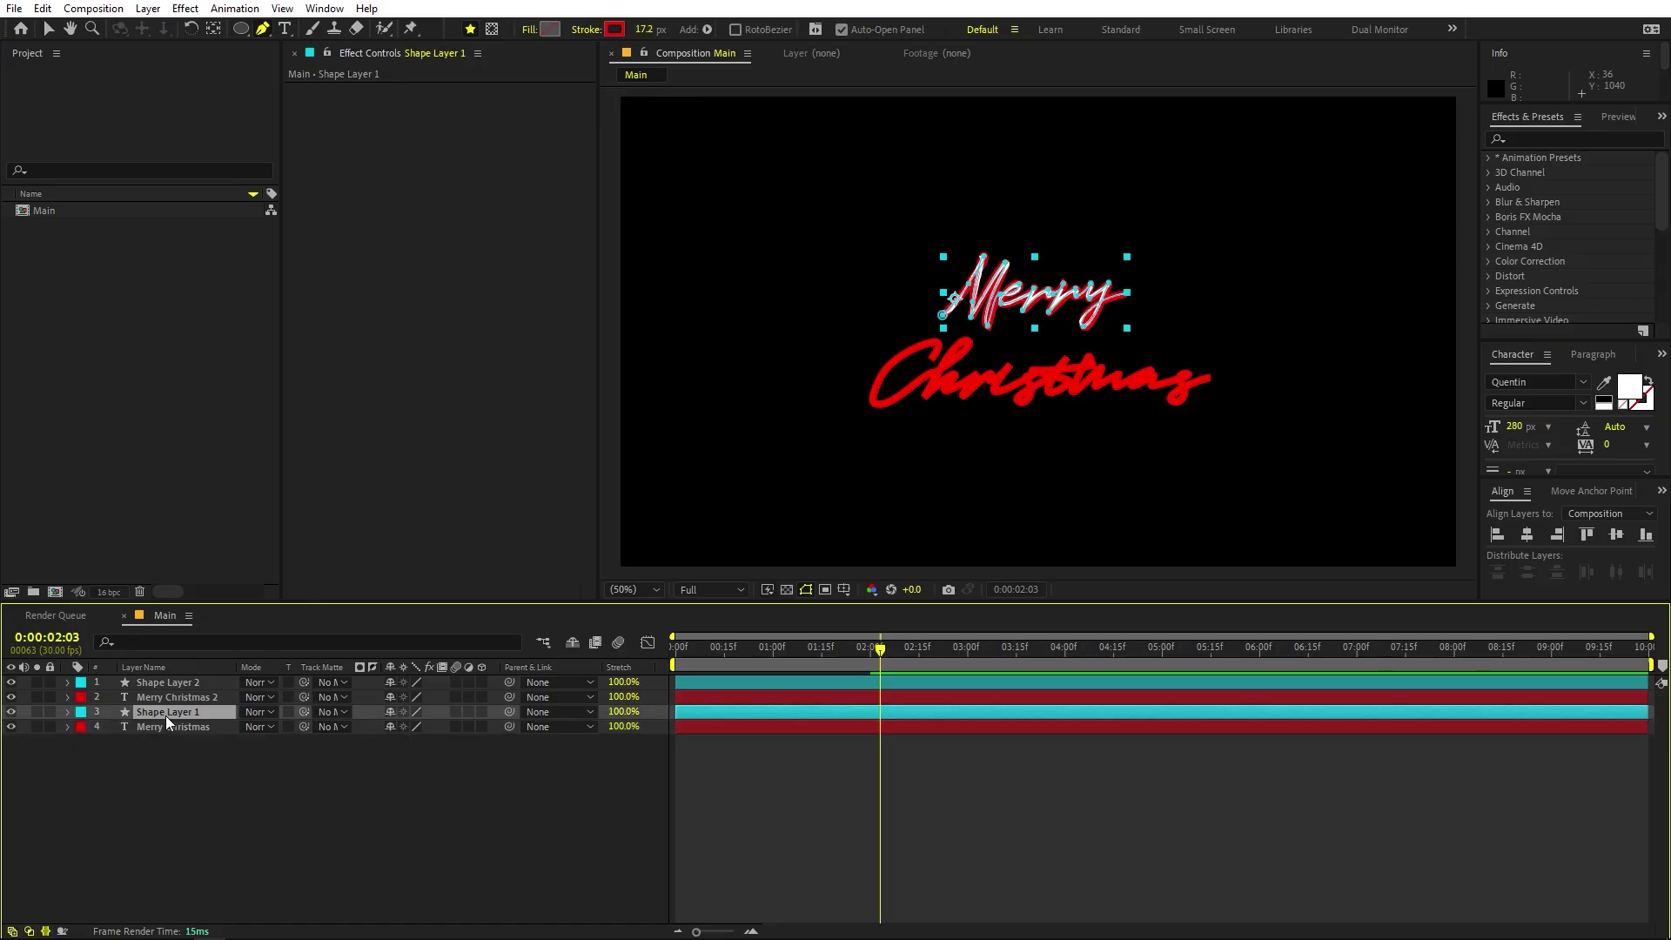
{"action": "left_click", "coordinate": [164, 728]}
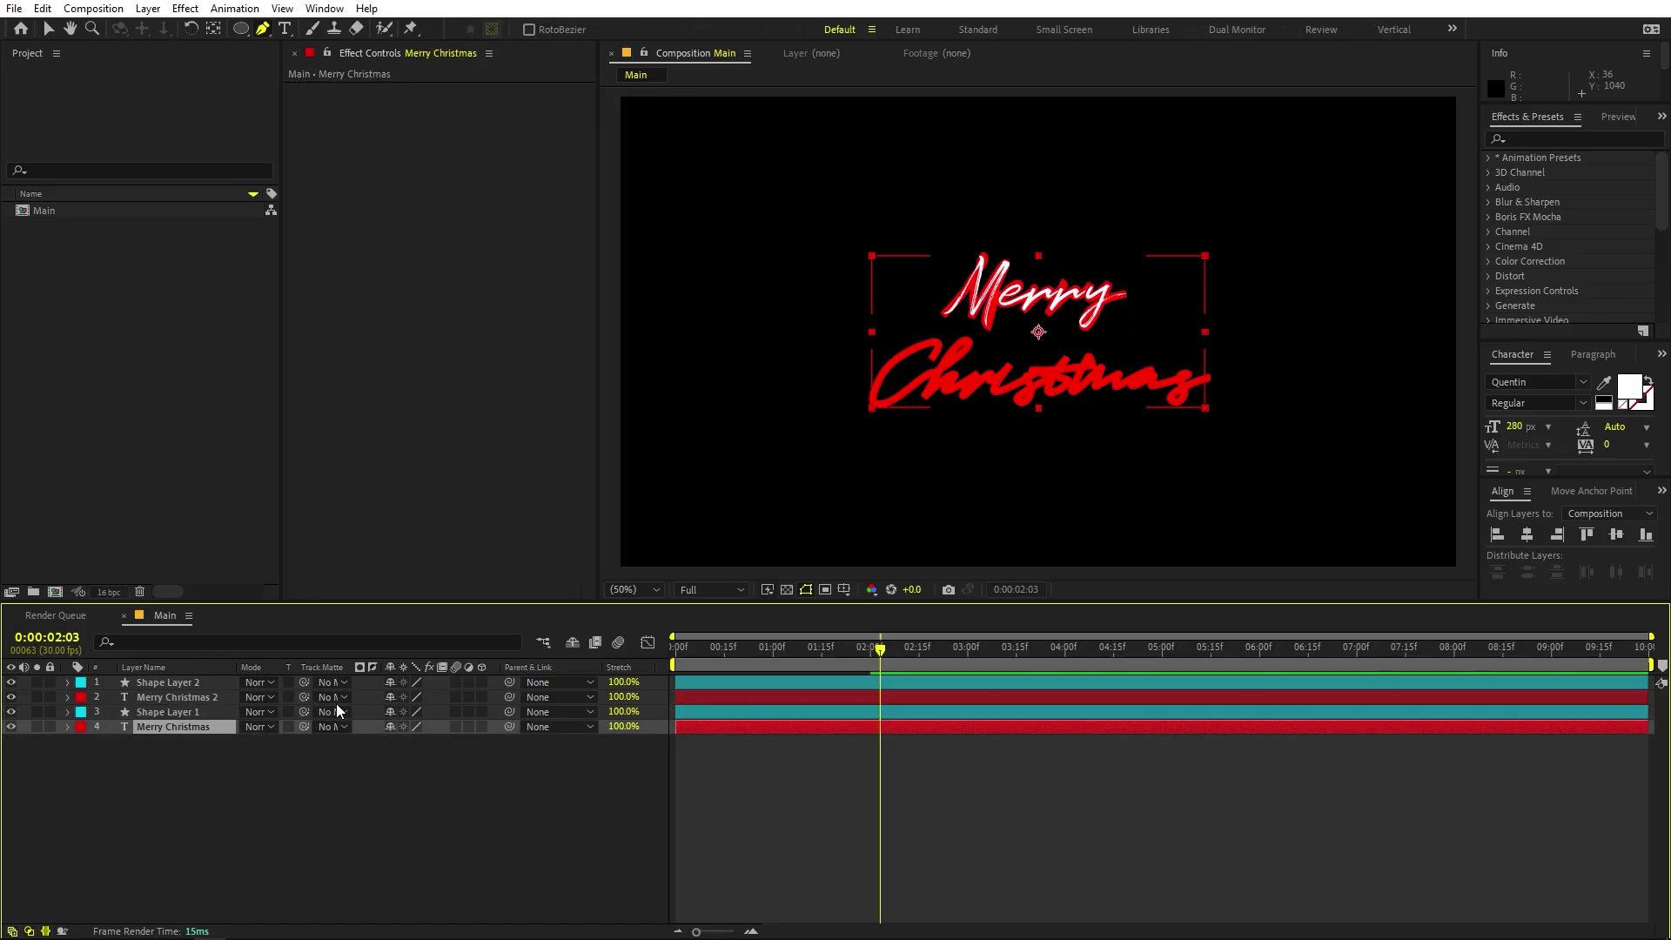
{"action": "left_click", "coordinate": [29, 931]}
{"action": "left_click", "coordinate": [30, 931]}
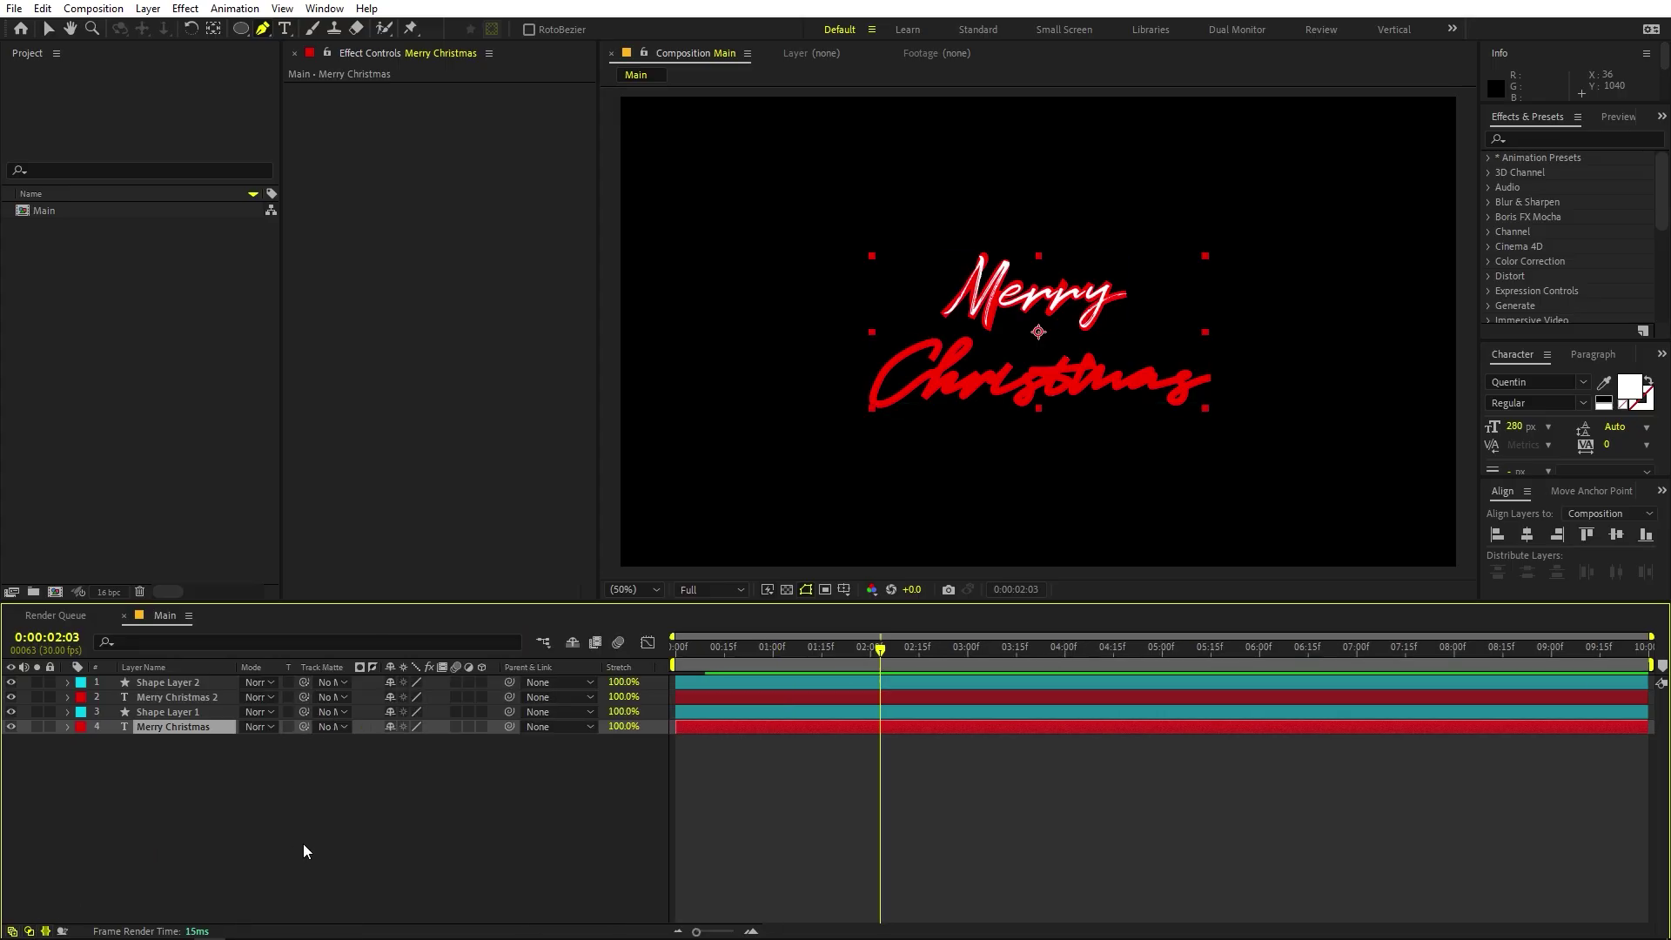
{"action": "left_click", "coordinate": [303, 843]}
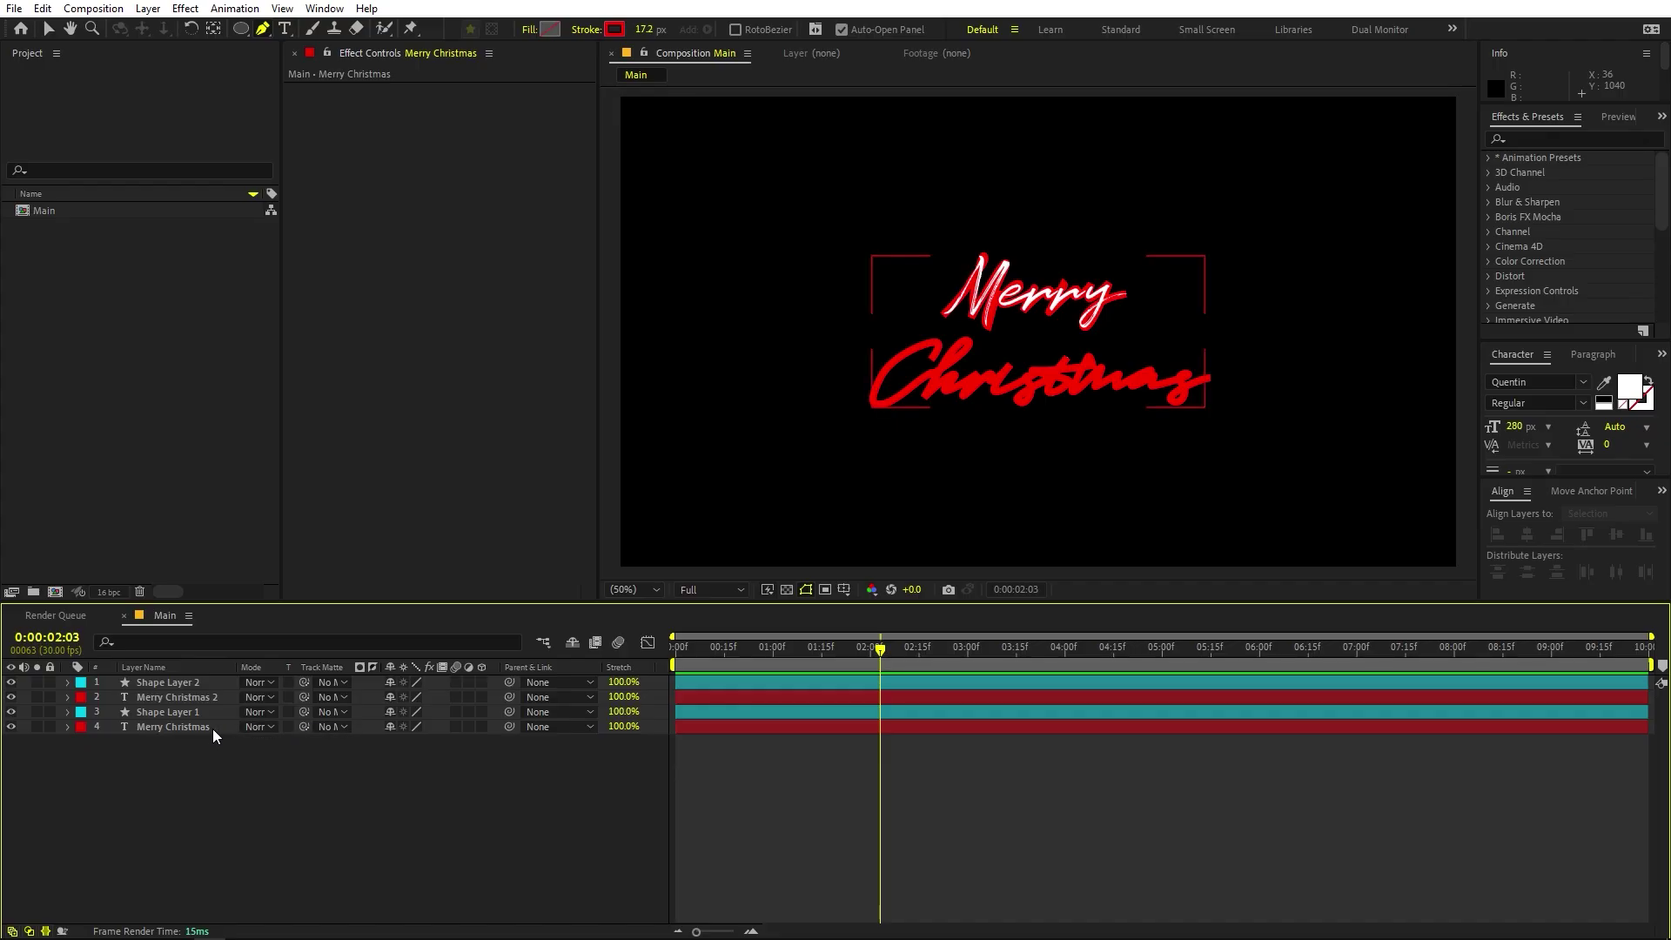
Set Shape Layer 1 as the track matte of the original Merry Christmas text layer.
{"action": "left_click", "coordinate": [193, 712]}
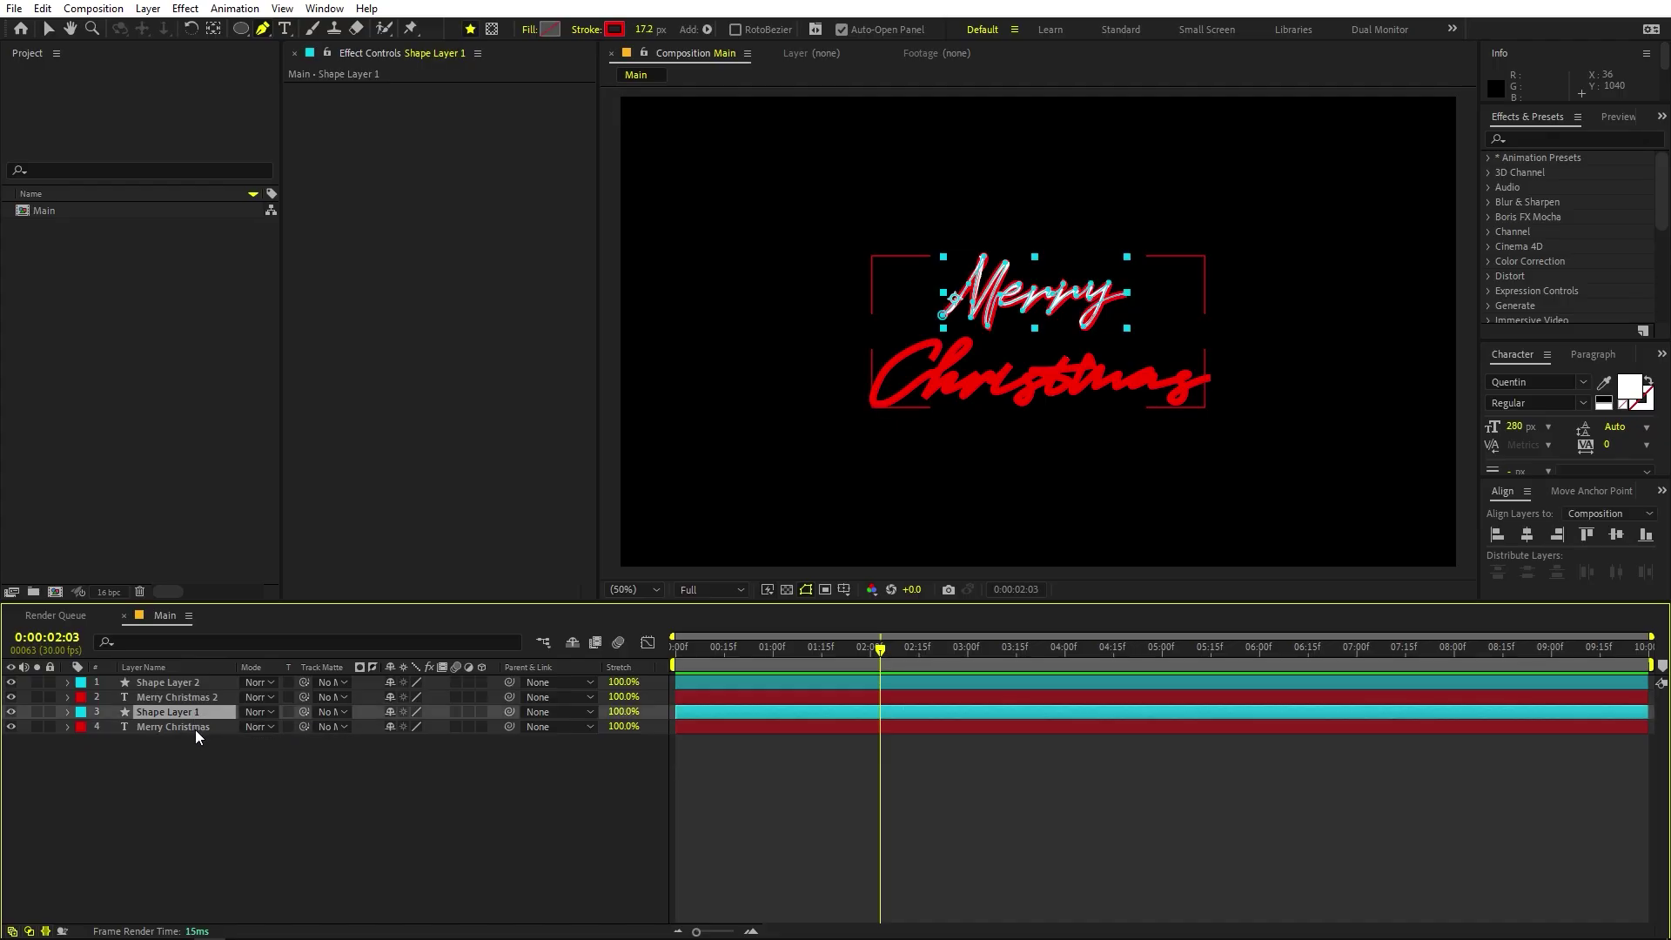
{"action": "left_click", "coordinate": [194, 728]}
{"action": "left_click", "coordinate": [337, 727]}
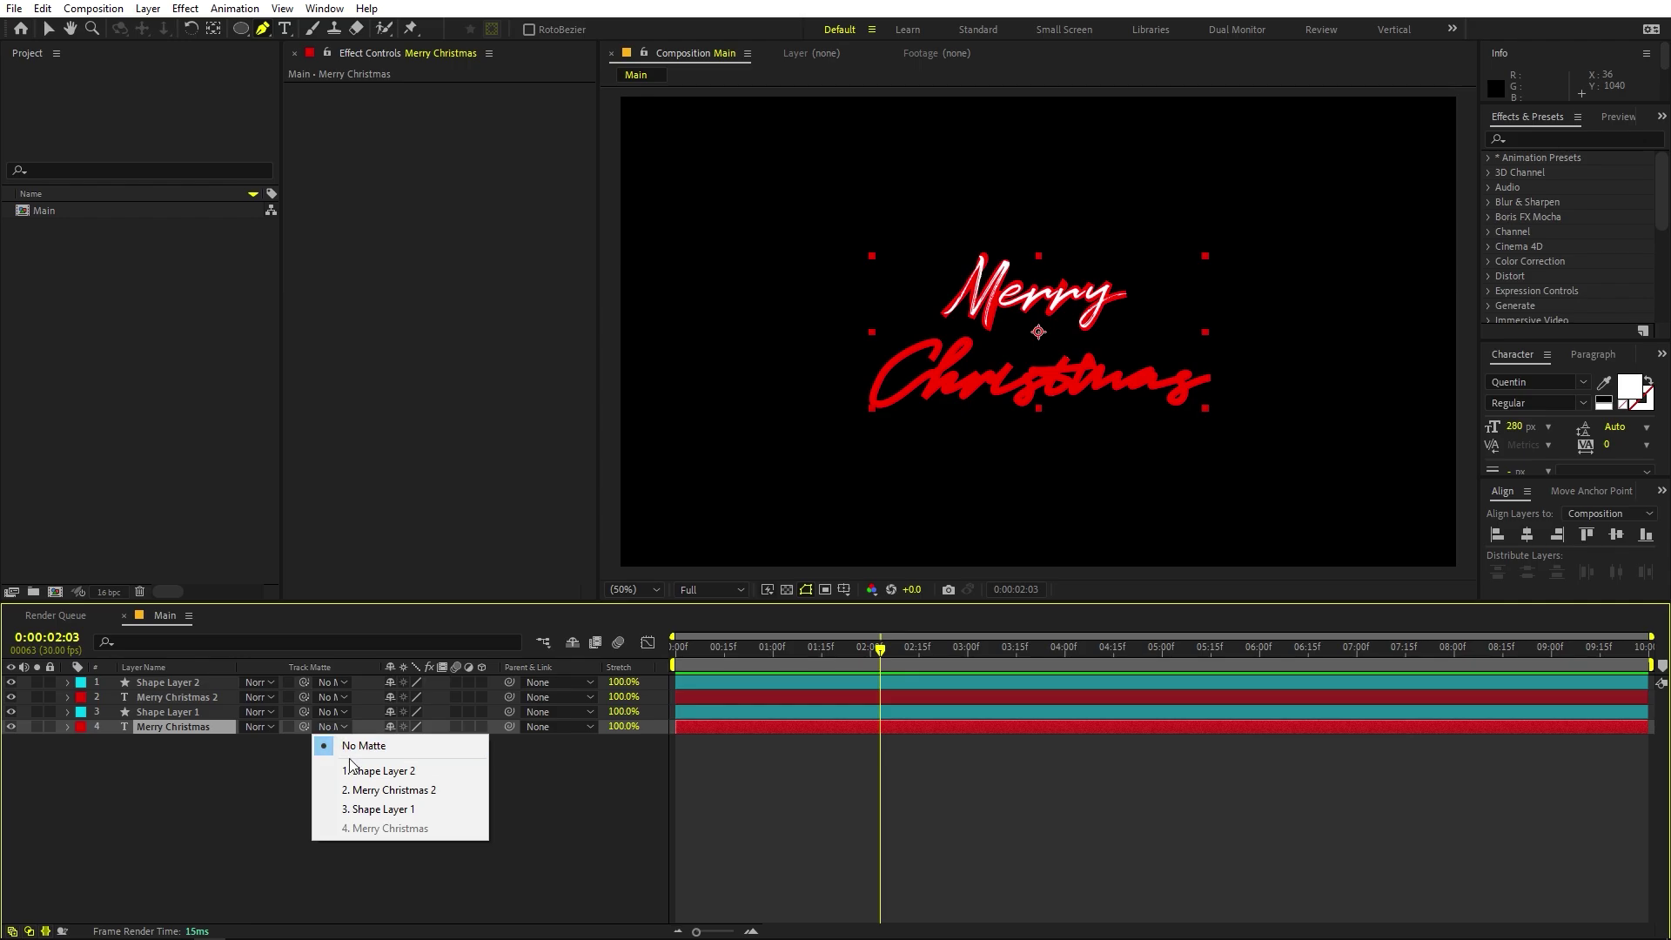
{"action": "left_click", "coordinate": [301, 761]}
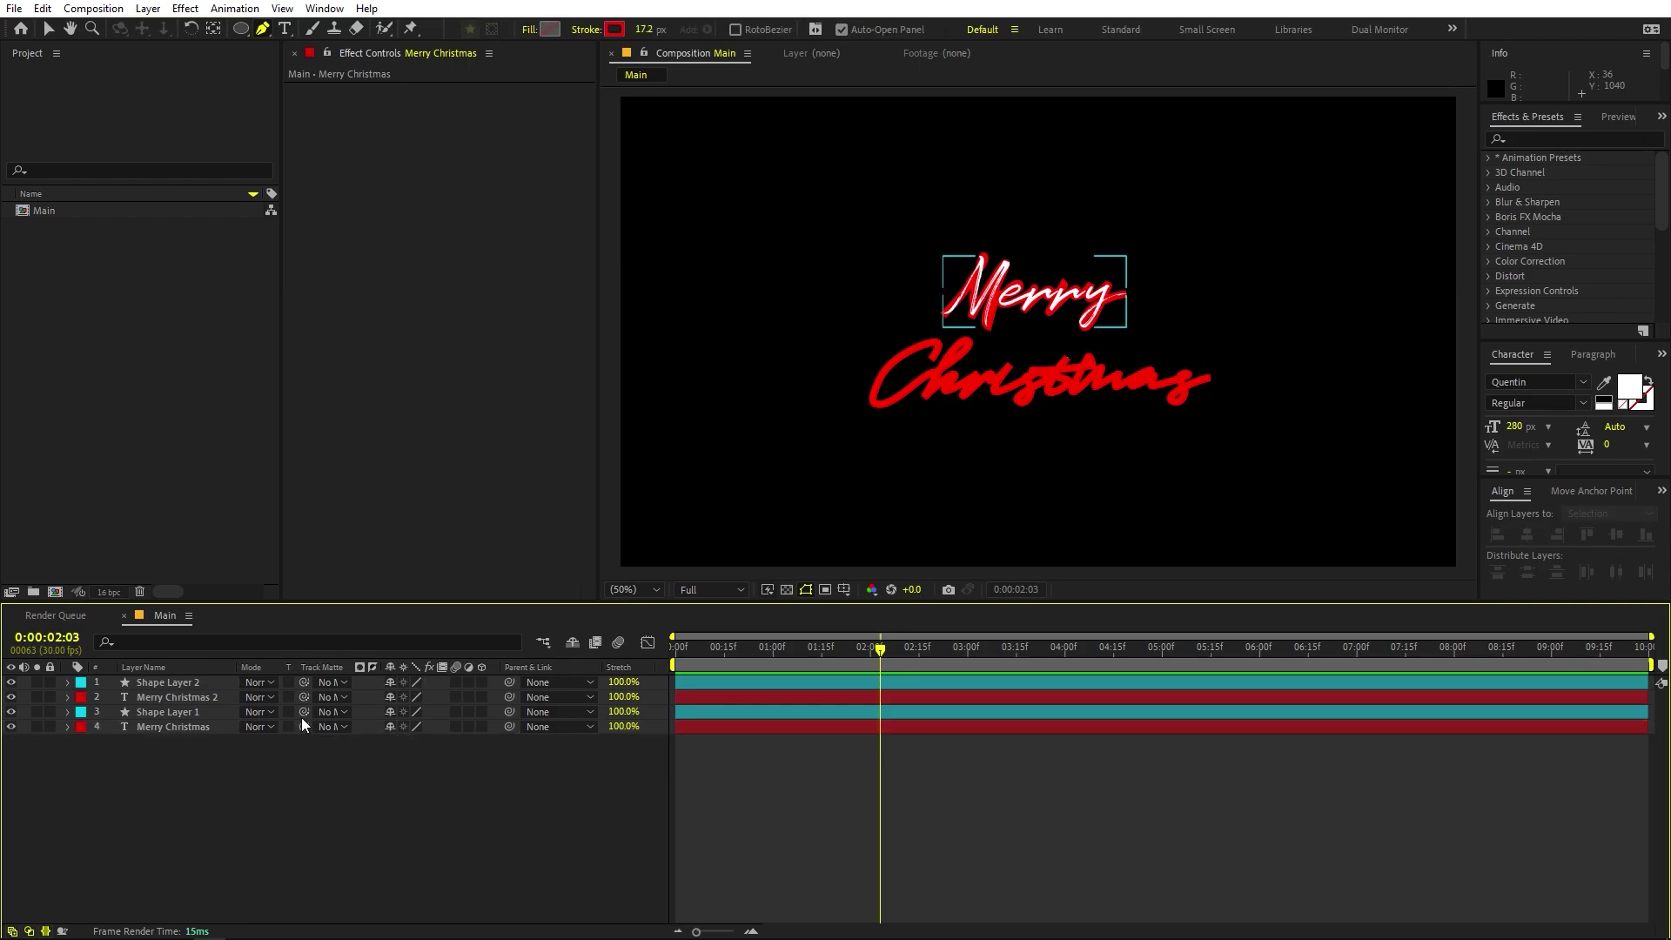
{"action": "left_click_drag", "start_coordinate": [303, 725], "coordinate": [196, 712]}
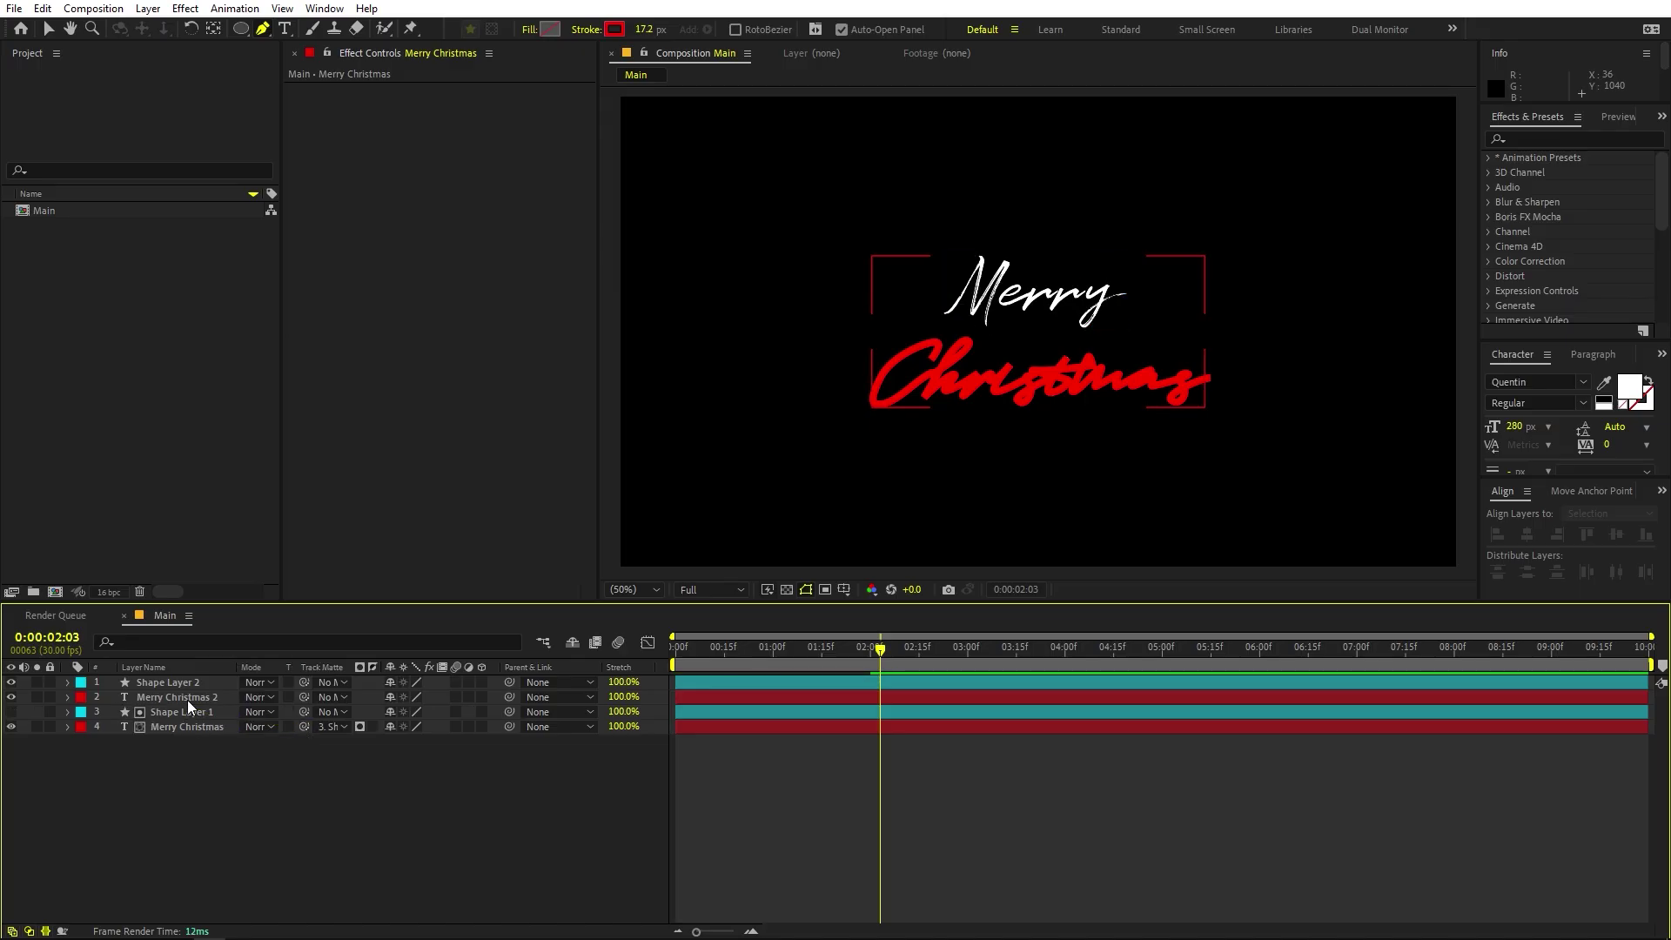
Set Shape Layer 2 as the track matte of the duplicated text layer Merry Christmas 2 and deselect it.
{"action": "left_click", "coordinate": [186, 696]}
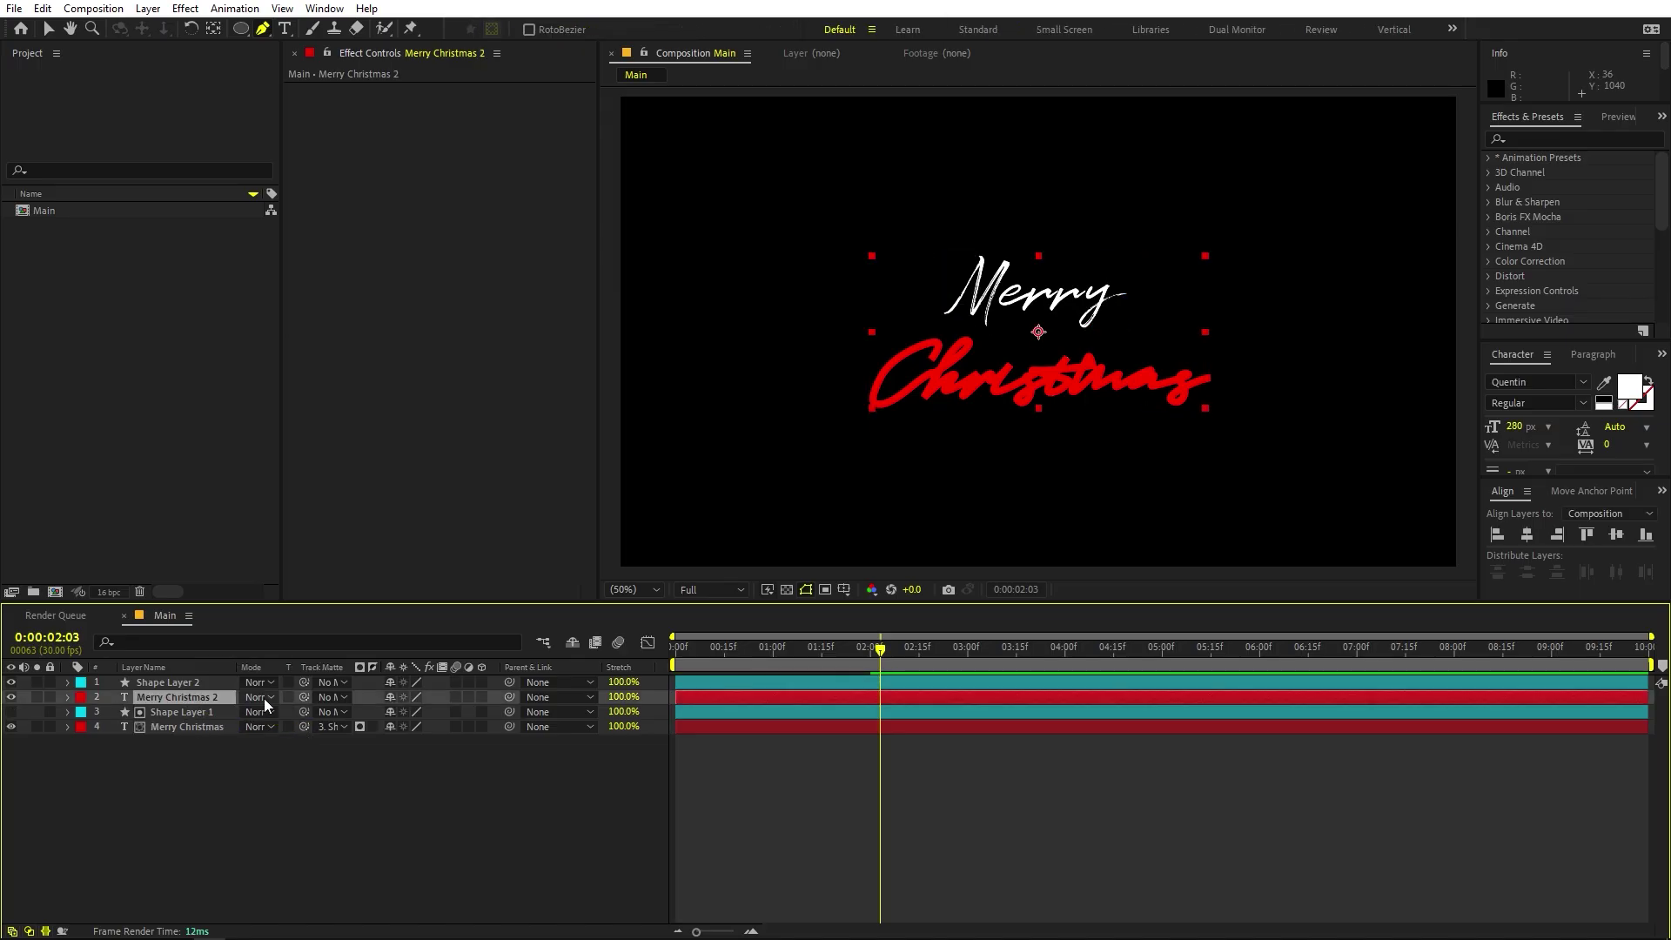
{"action": "left_click_drag", "start_coordinate": [296, 694], "coordinate": [179, 681]}
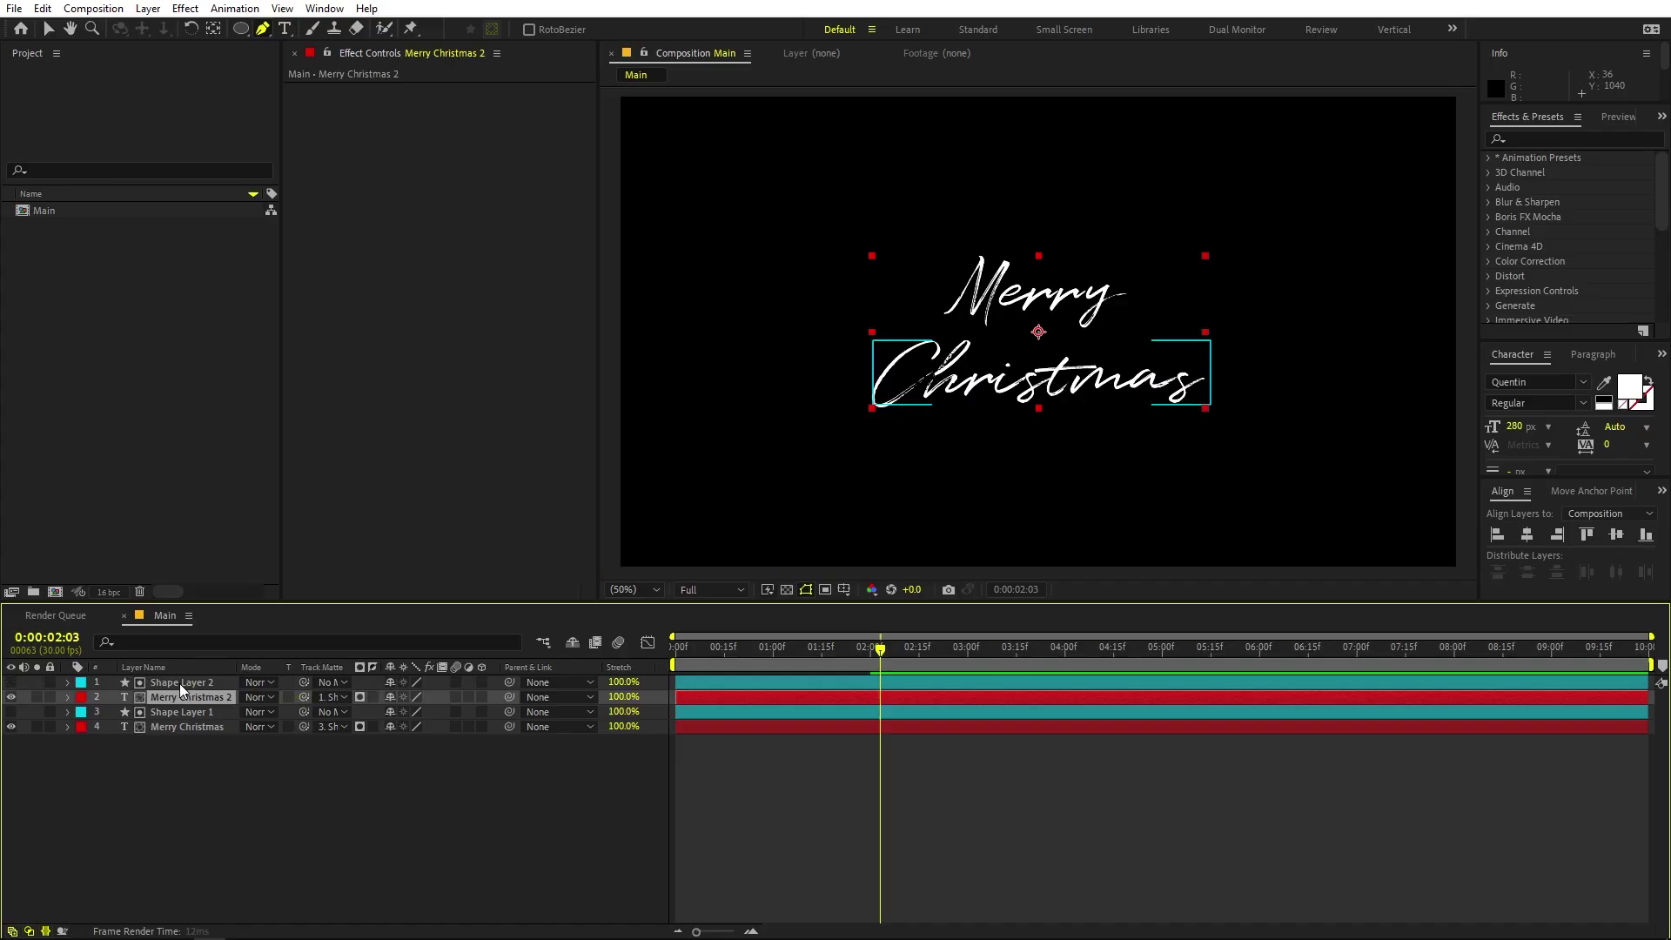
{"action": "left_click", "coordinate": [404, 795]}
Preview the handwriting reveal from the first frame and inspect the lettering of Merry up close.
{"action": "left_click_drag", "start_coordinate": [841, 653], "coordinate": [453, 682]}
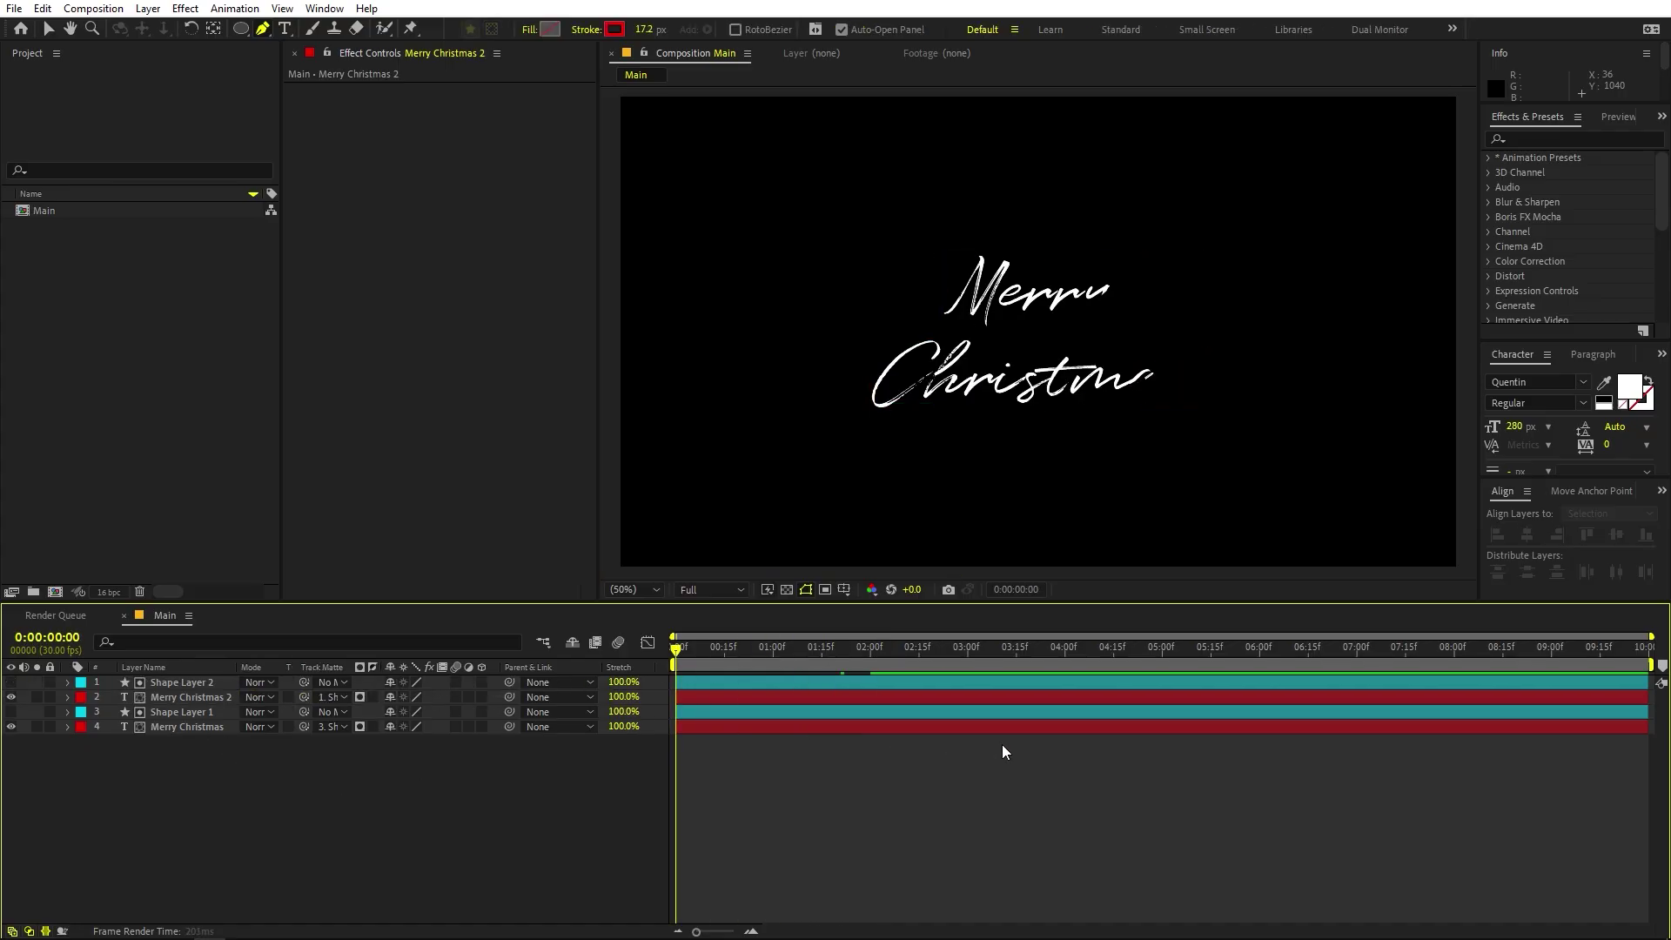
{"action": "key", "text": "space"}
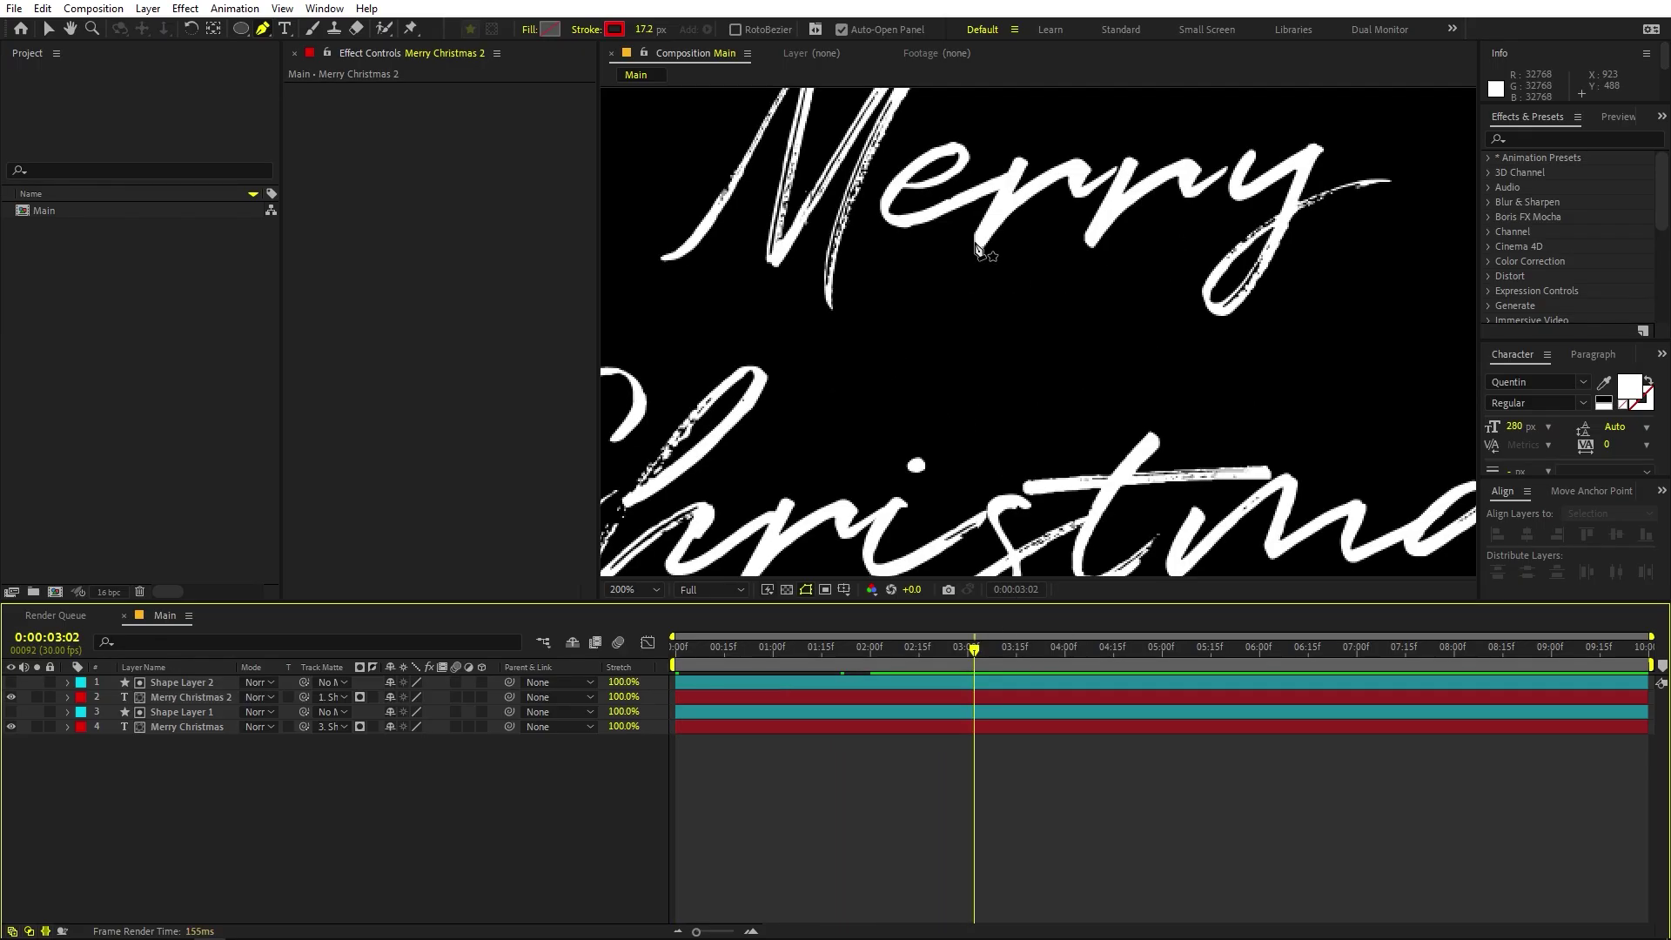
{"action": "left_click_drag", "start_coordinate": [975, 248], "coordinate": [1073, 381]}
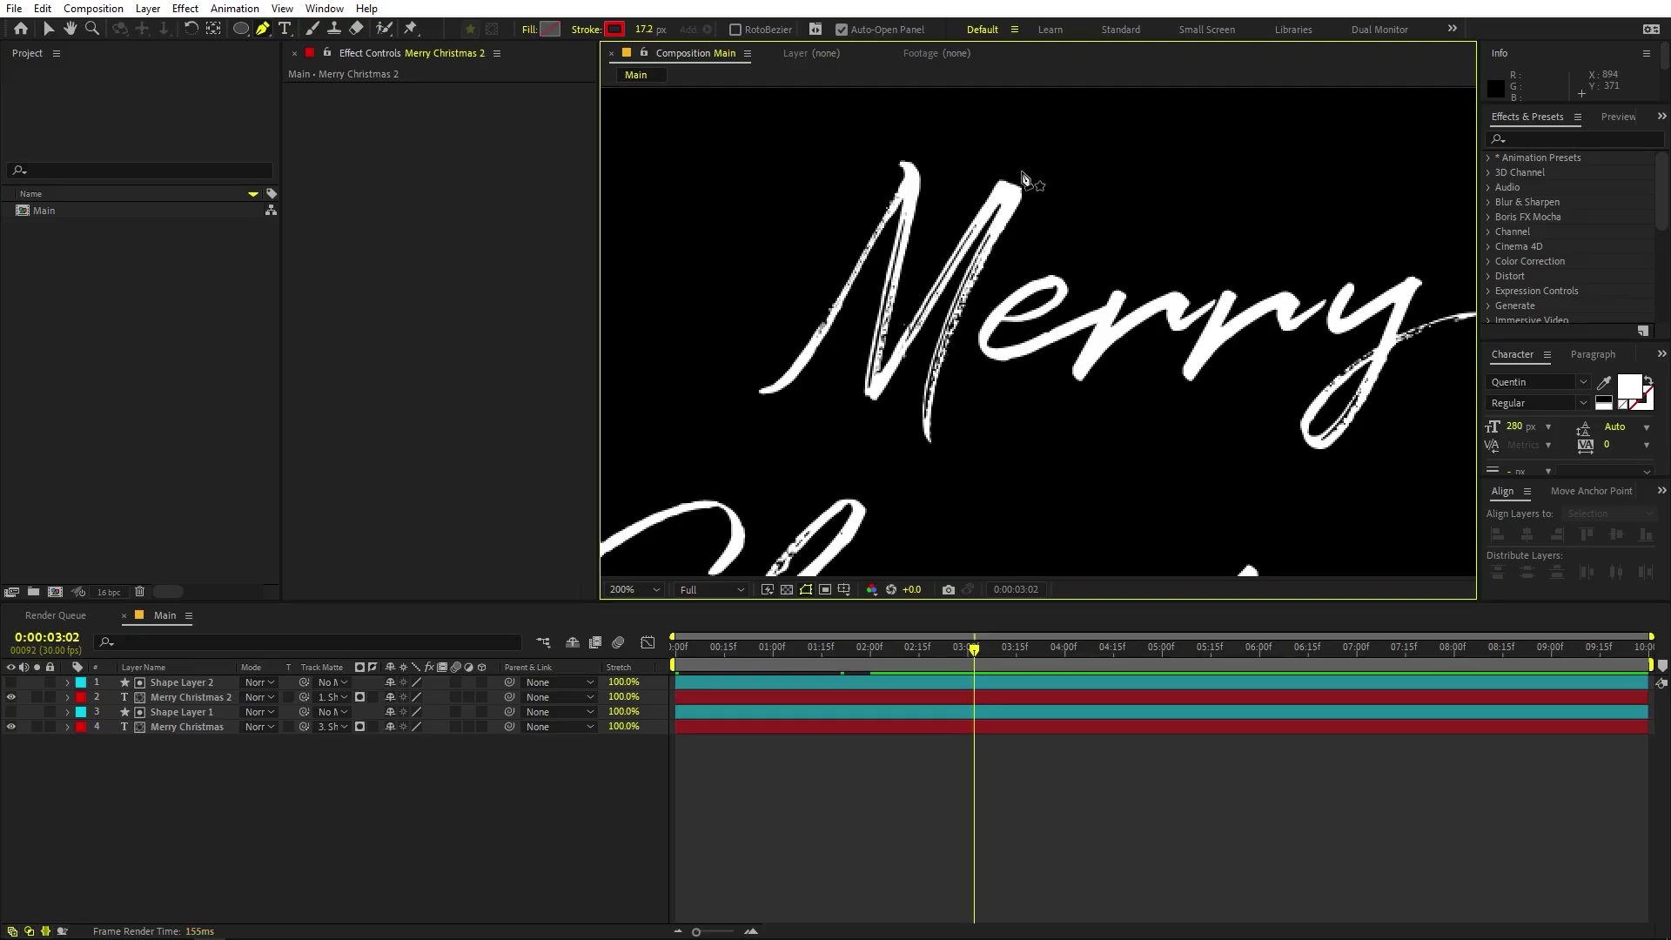
{"action": "mouse_move", "coordinate": [938, 658]}
{"action": "left_mouse_down"}
{"action": "mouse_move", "coordinate": [800, 672]}
{"action": "mouse_move", "coordinate": [838, 672]}
{"action": "left_mouse_up"}
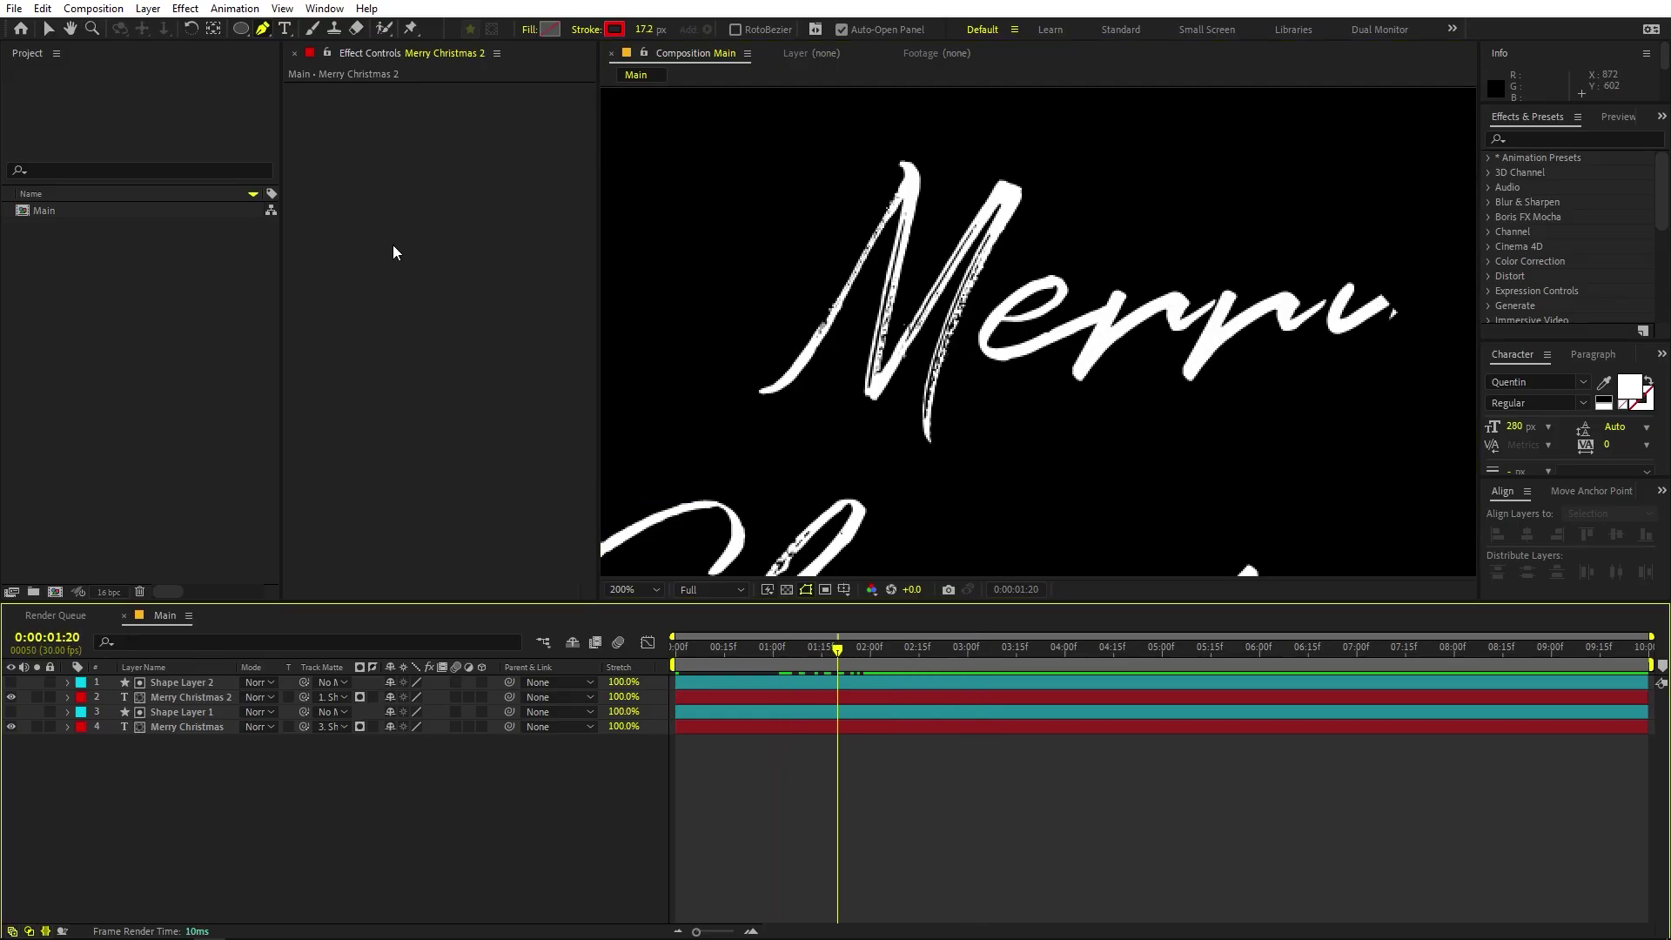
Draw a small circle with a white fill and 0 px stroke between Merry and Christmas, and center its anchor point.
{"action": "left_click", "coordinate": [241, 32]}
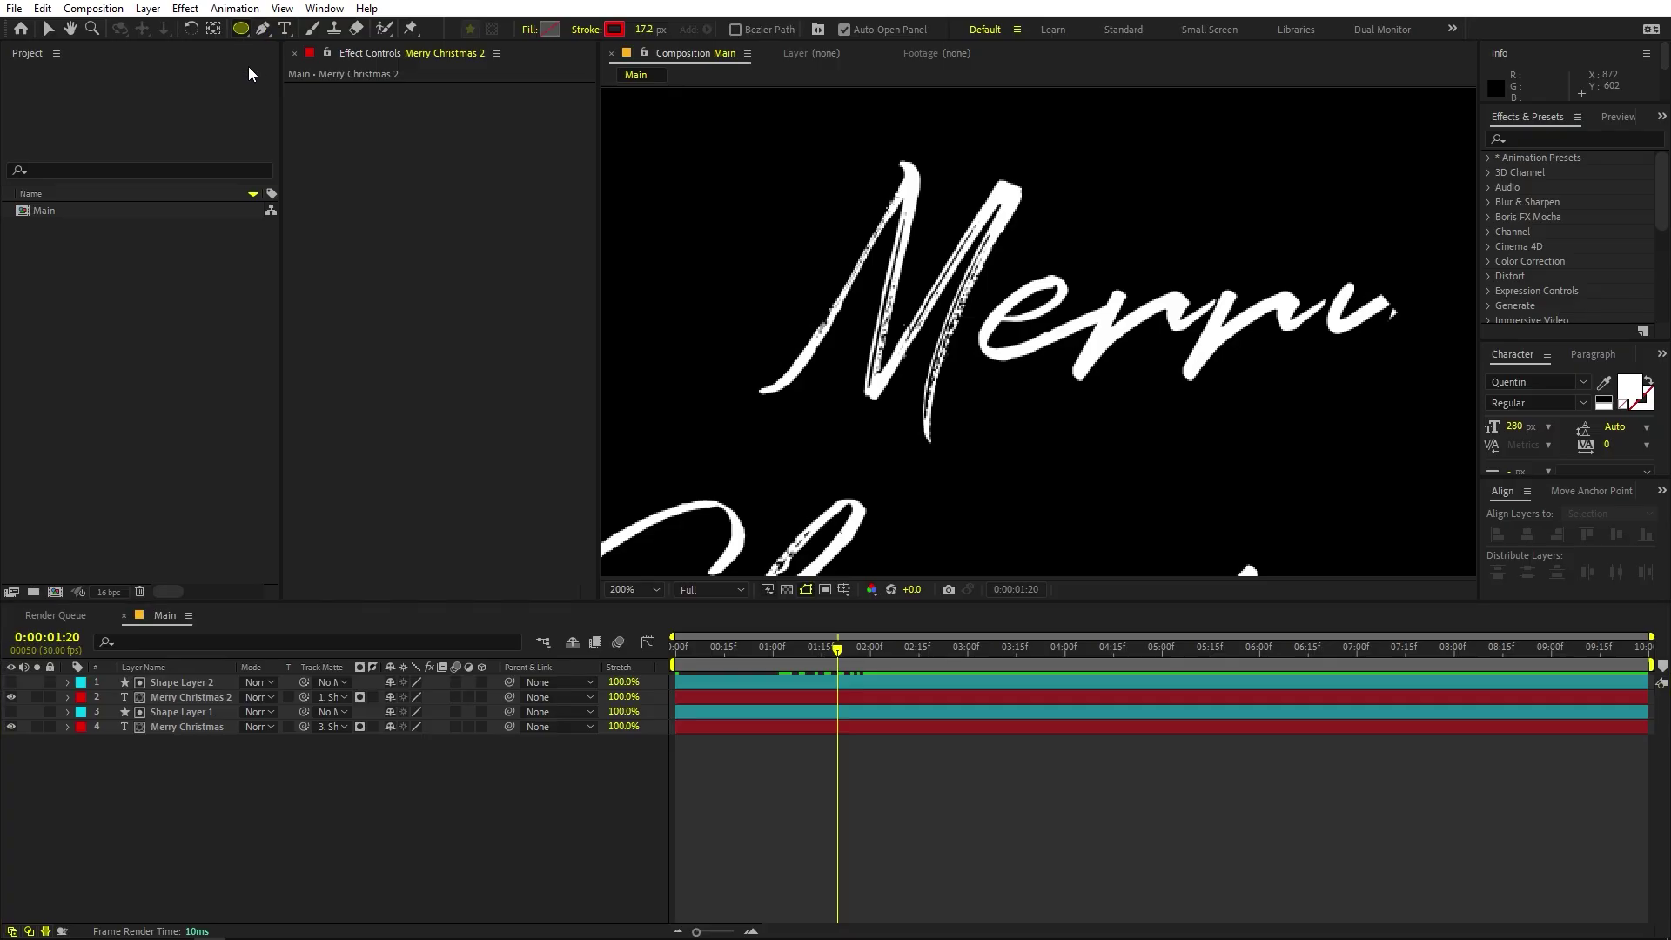
{"action": "left_click", "coordinate": [546, 30]}
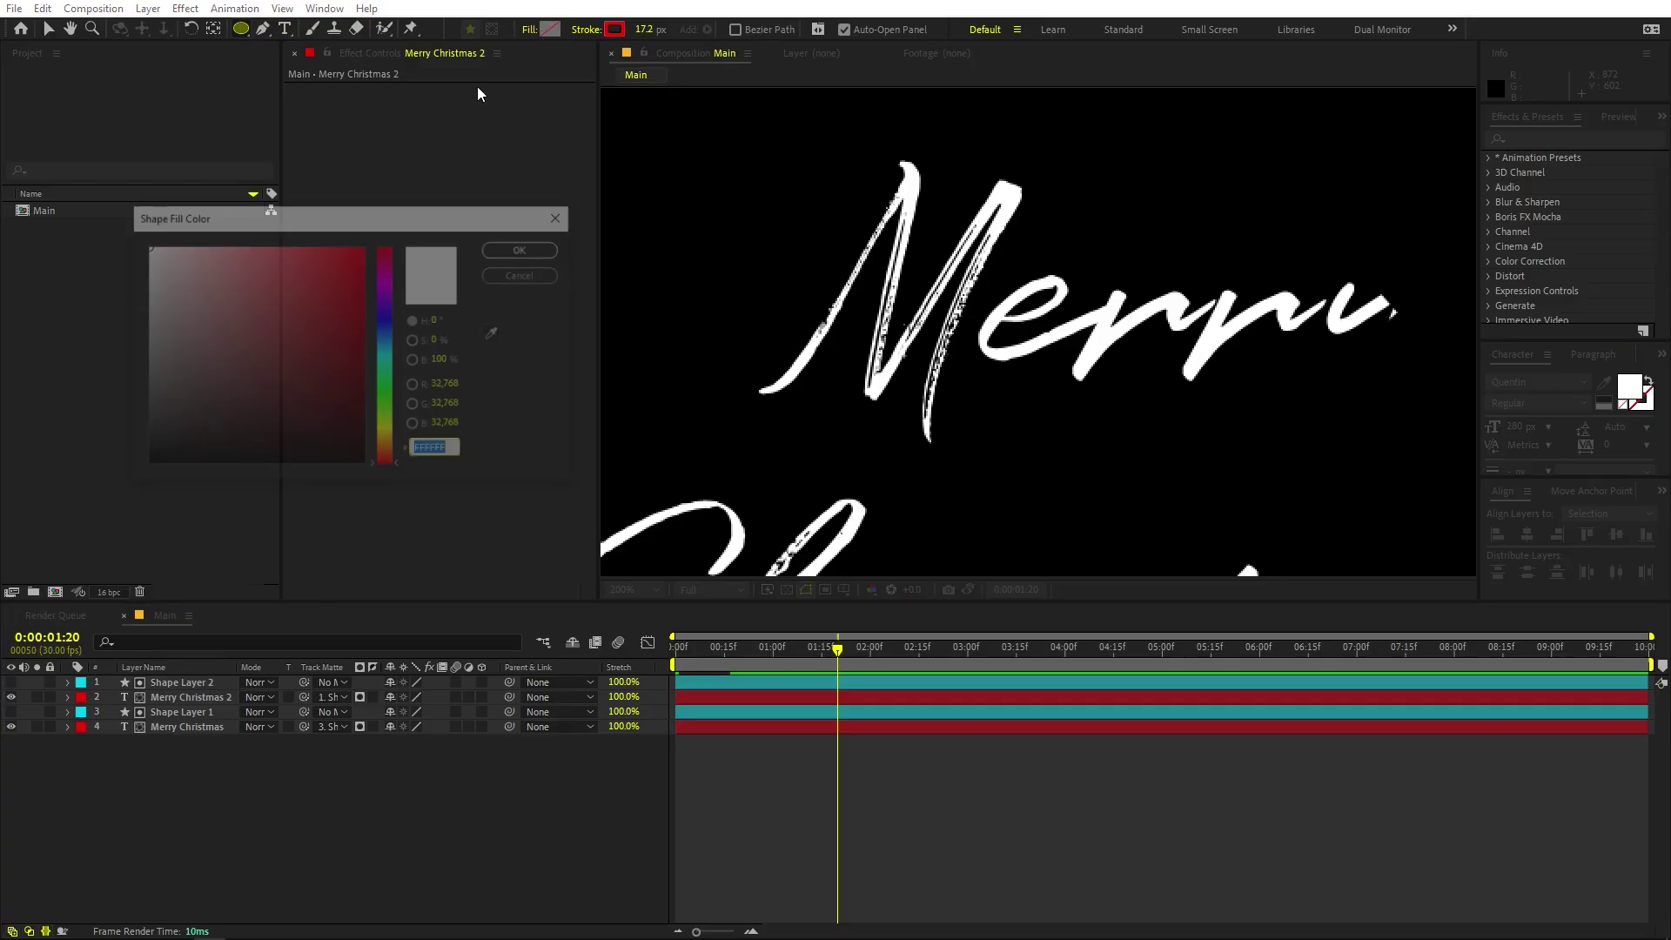
{"action": "left_click", "coordinate": [525, 249]}
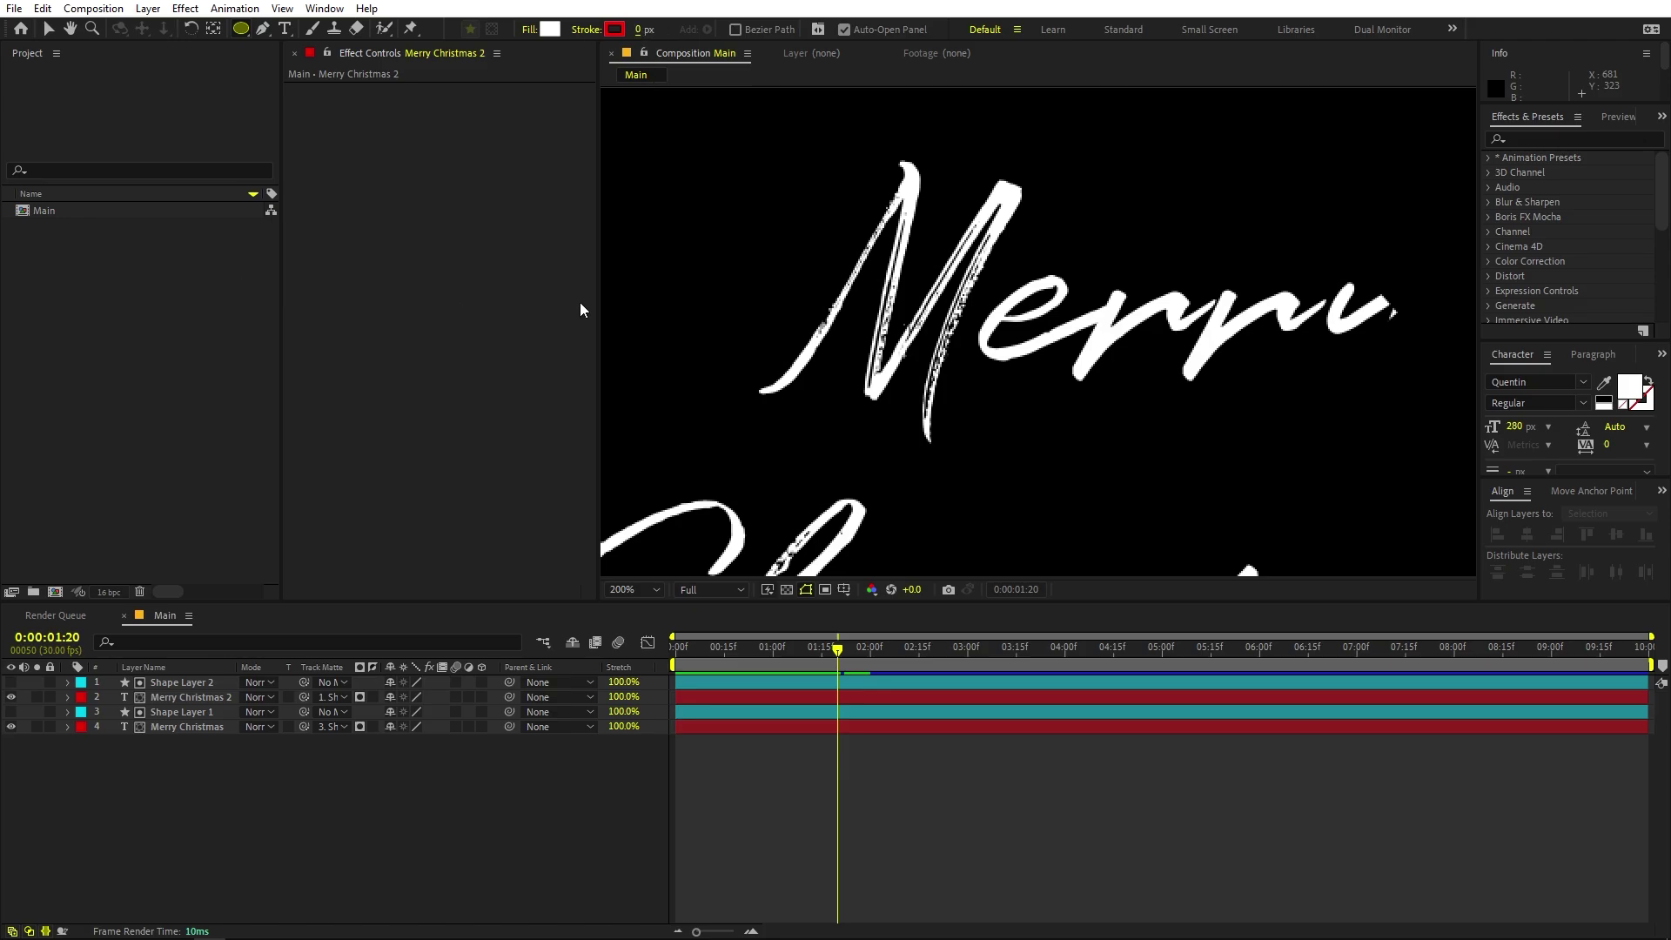
{"action": "key", "text": "comma"}
{"action": "left_click_drag", "start_coordinate": [1055, 410], "coordinate": [1019, 360]}
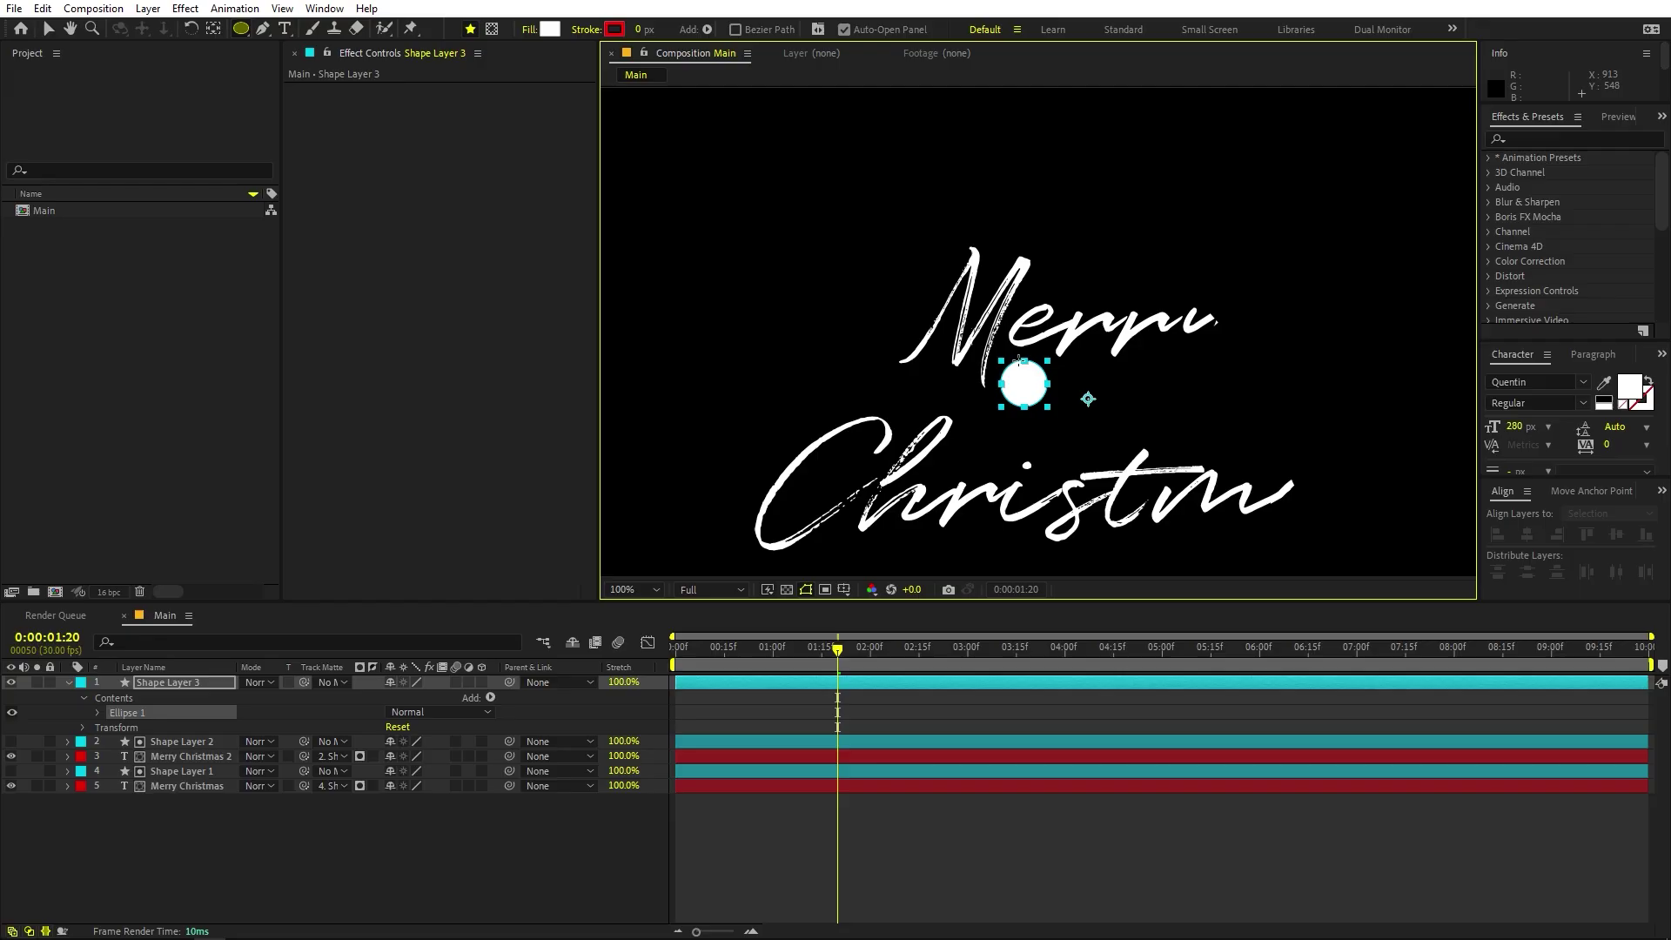
{"action": "key", "text": "ctrl+alt+Home"}
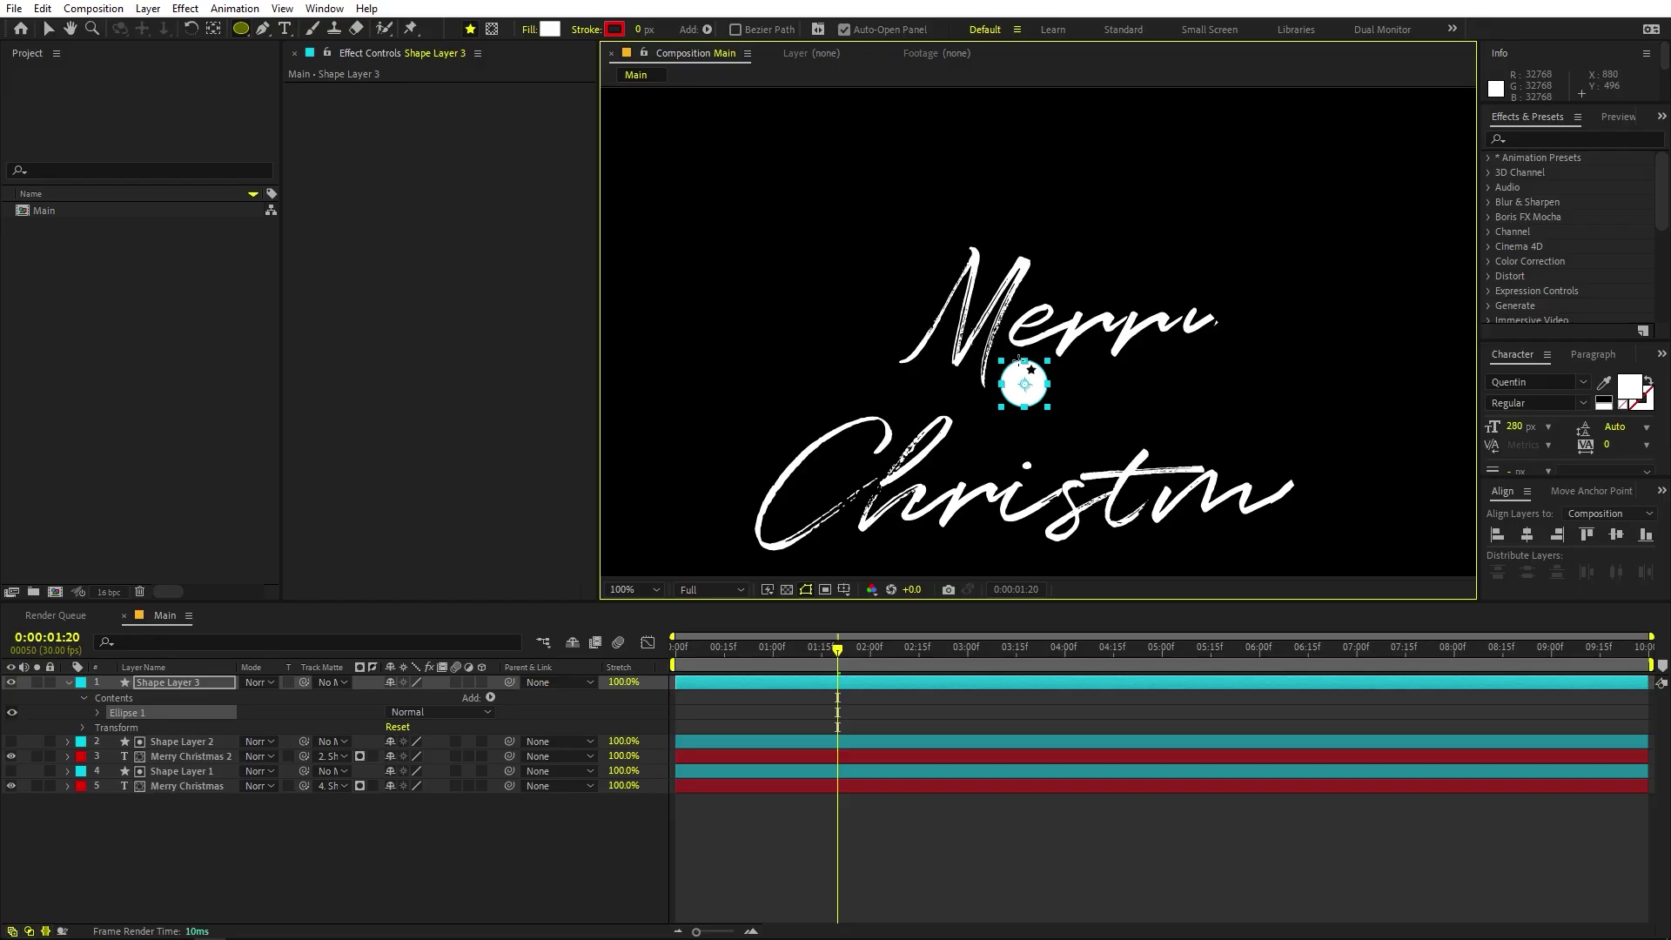
Scale the white circle on Shape Layer 3 down to 59.1%.
{"action": "left_click", "coordinate": [360, 687]}
{"action": "key", "text": "s"}
{"action": "left_click_drag", "start_coordinate": [409, 697], "coordinate": [411, 809]}
{"action": "left_click", "coordinate": [470, 812]}
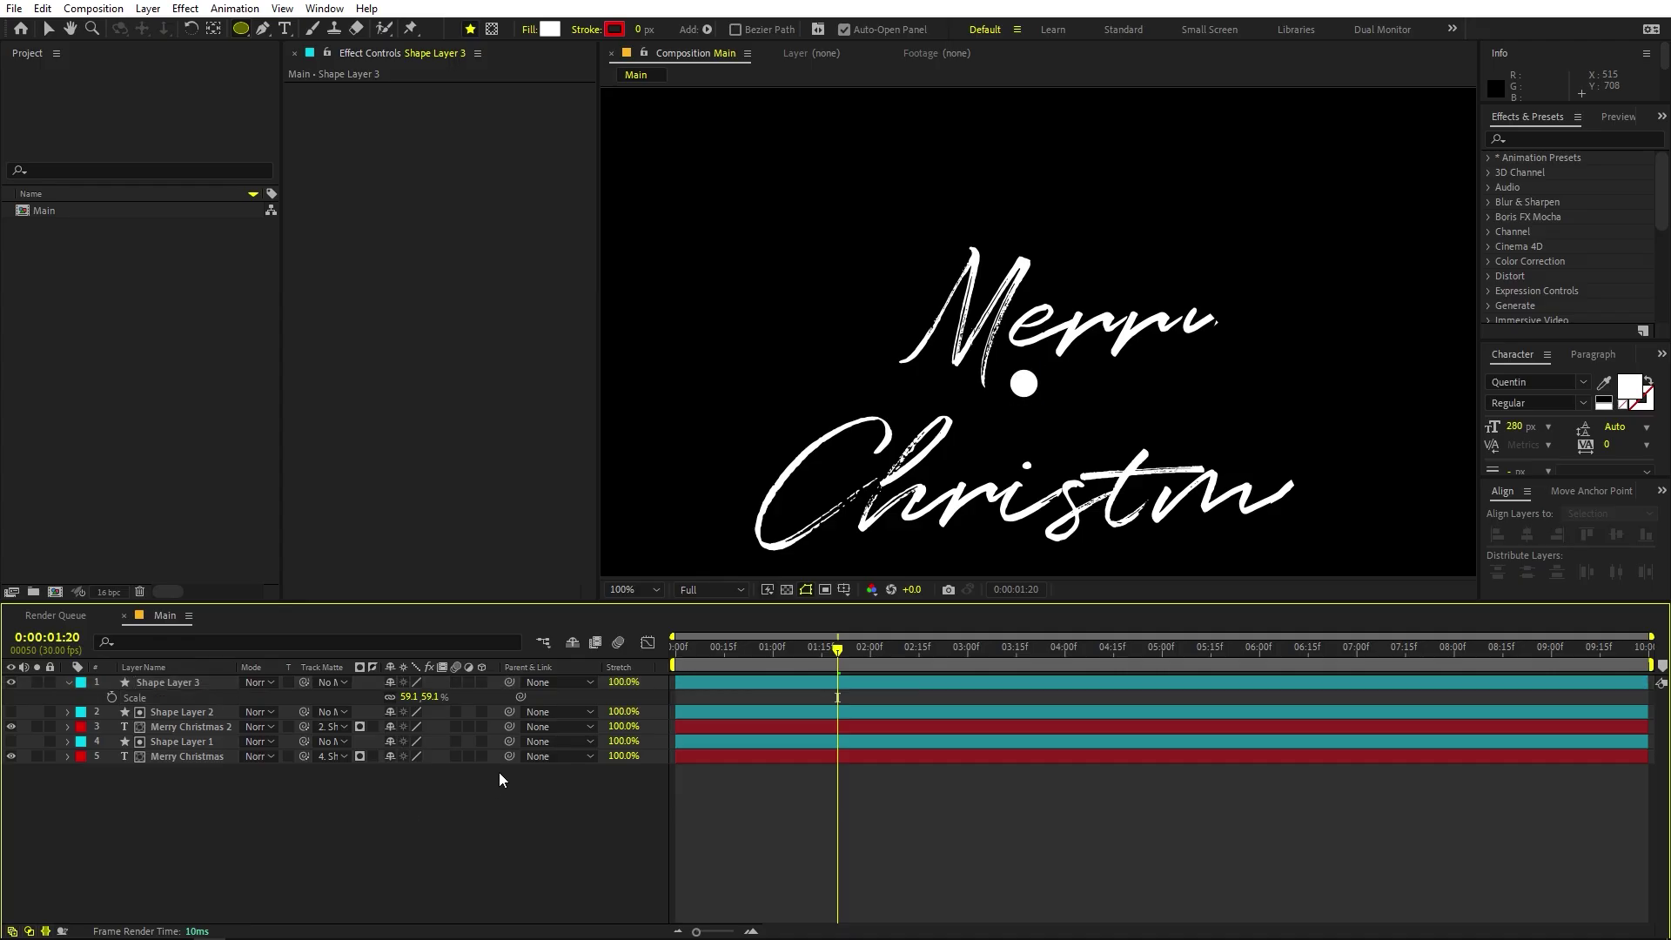
Apply the Glow effect to Shape Layer 3 with a glow radius of 12 and a glow intensity of 0.9.
{"action": "left_click", "coordinate": [1537, 140]}
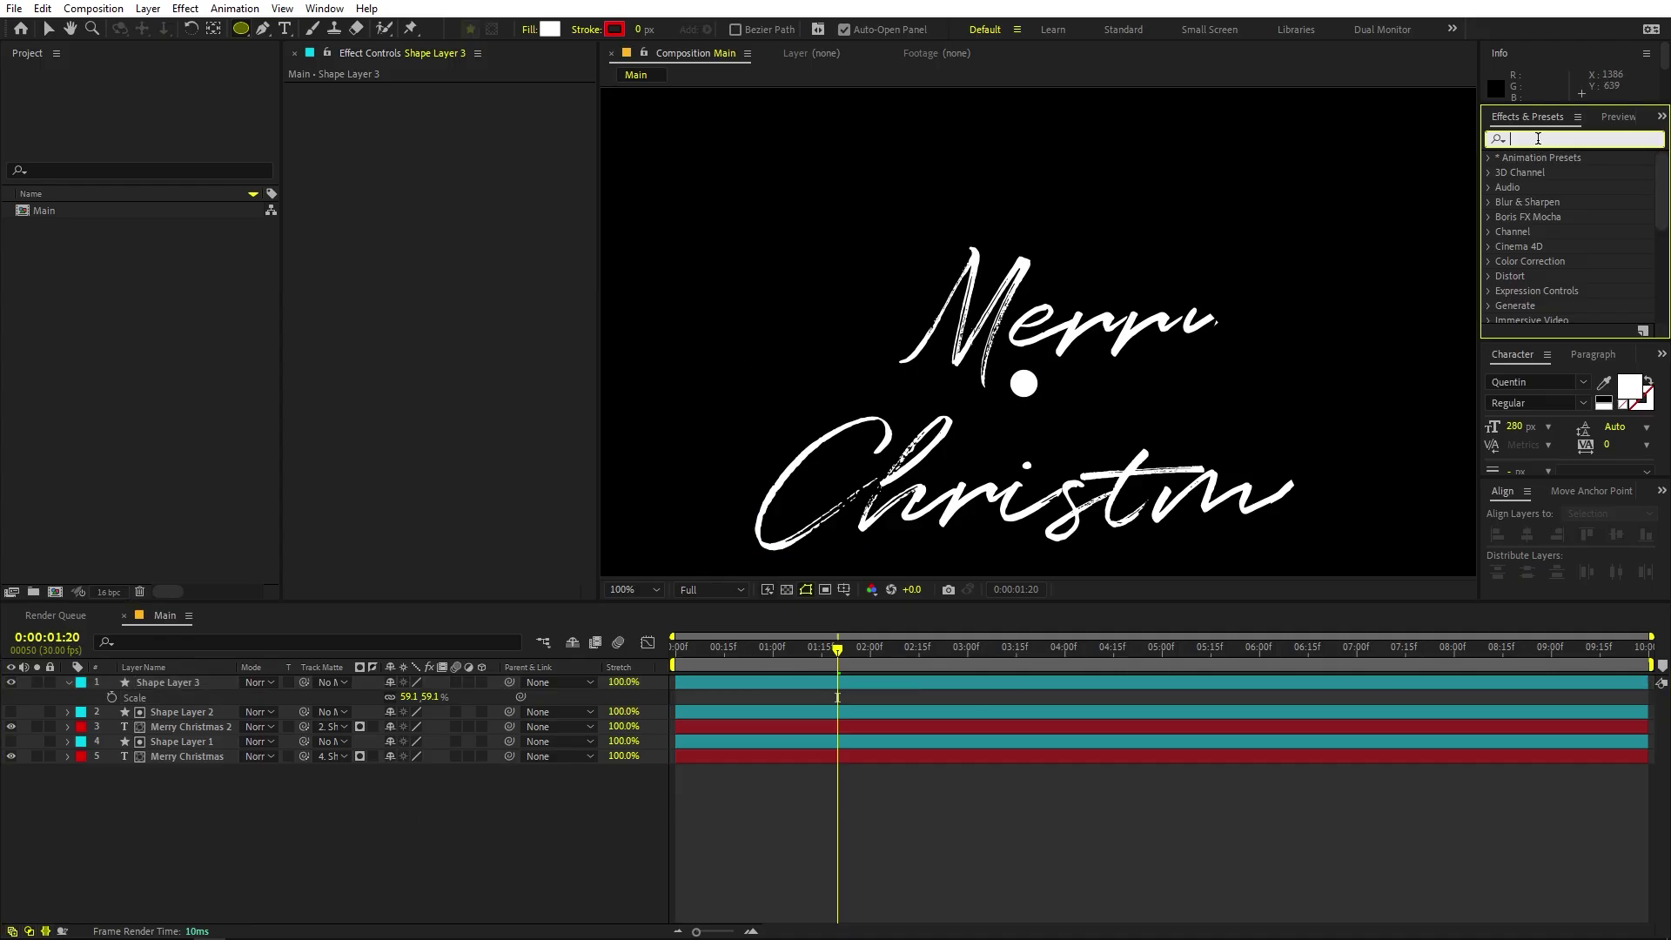
{"action": "type", "text": "glow"}
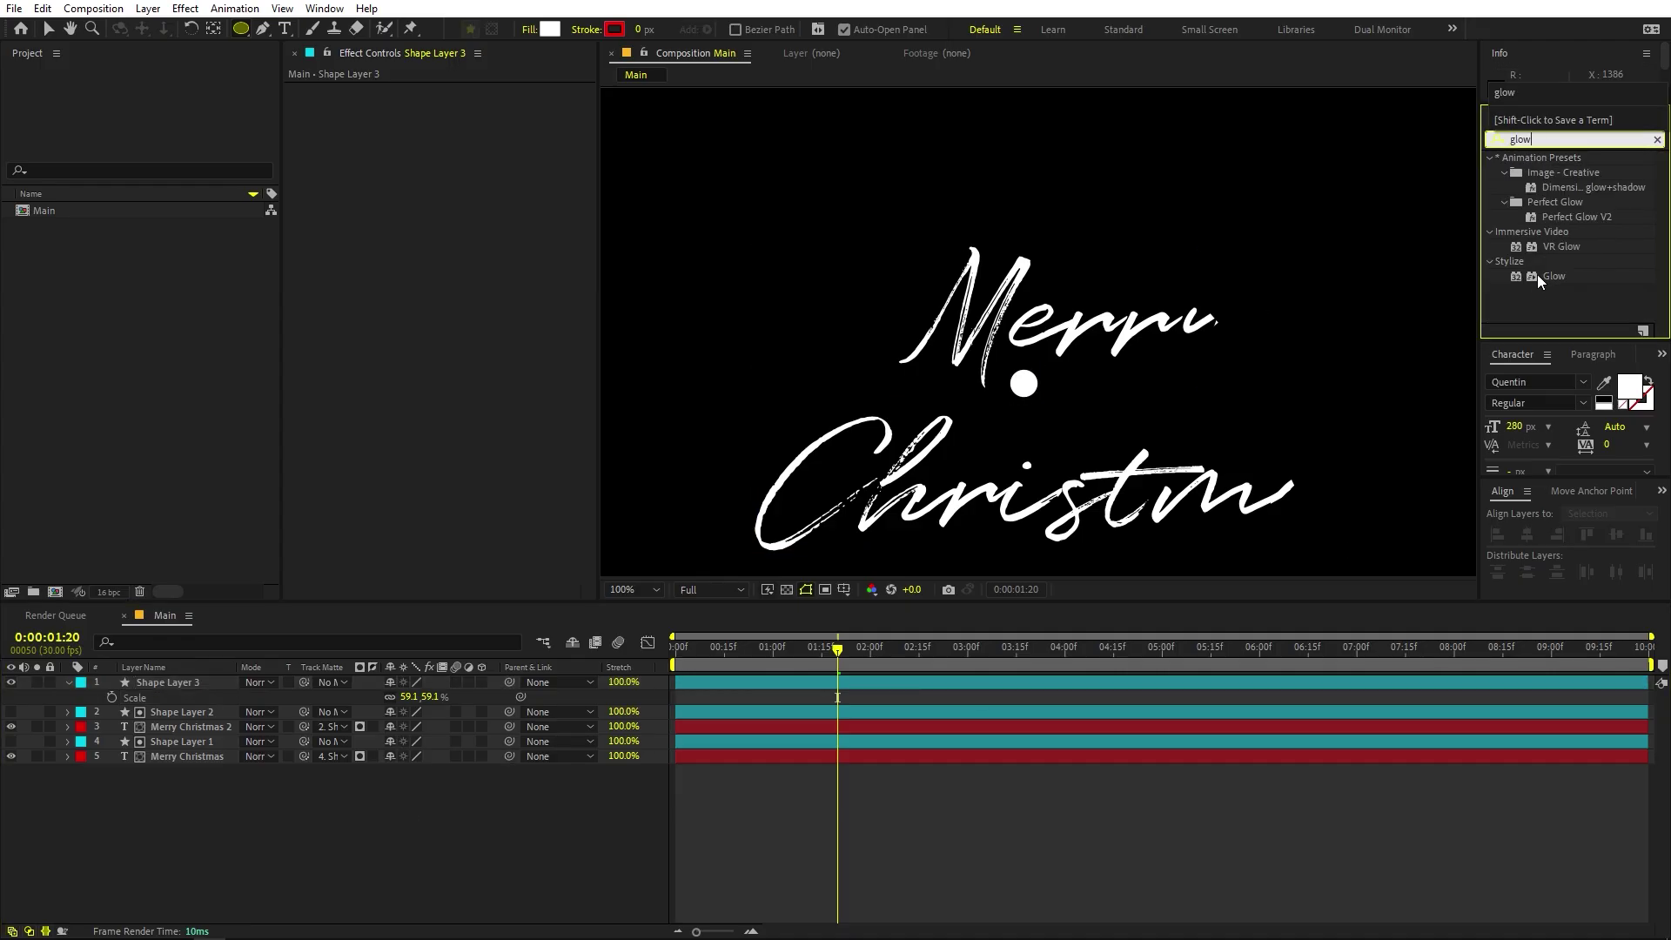
{"action": "left_click_drag", "start_coordinate": [1537, 279], "coordinate": [166, 685]}
{"action": "key", "text": "v"}
{"action": "scroll", "coordinate": [1001, 322], "scroll_direction": "up", "scroll_amount": 2}
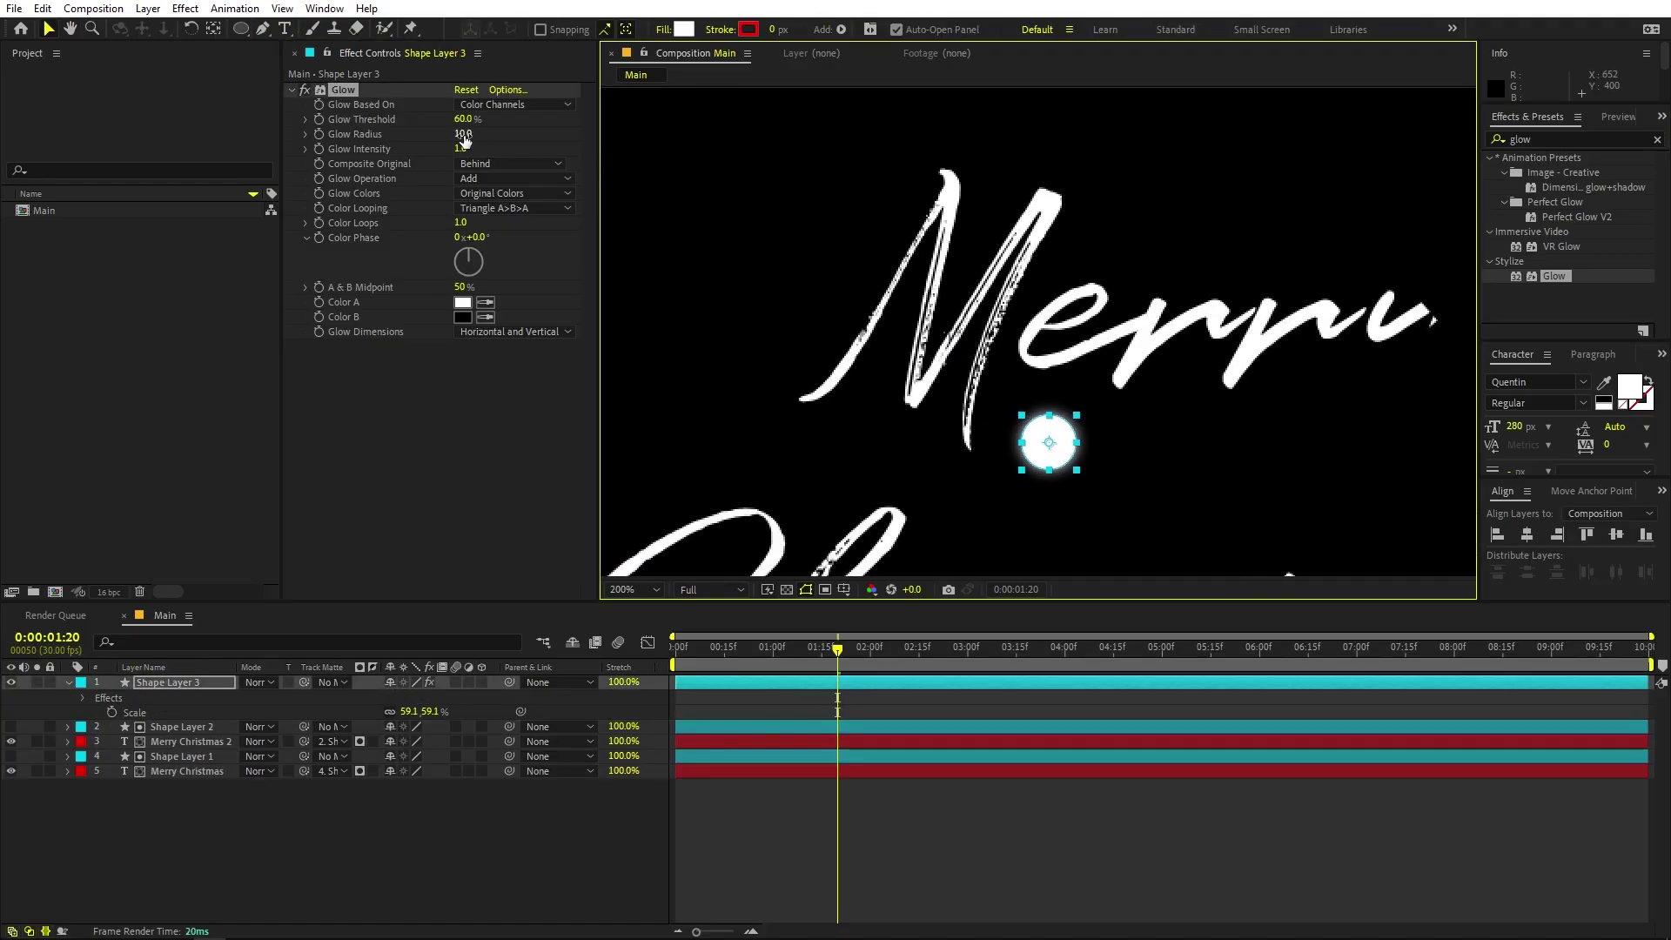
{"action": "left_click_drag", "start_coordinate": [463, 135], "coordinate": [468, 136]}
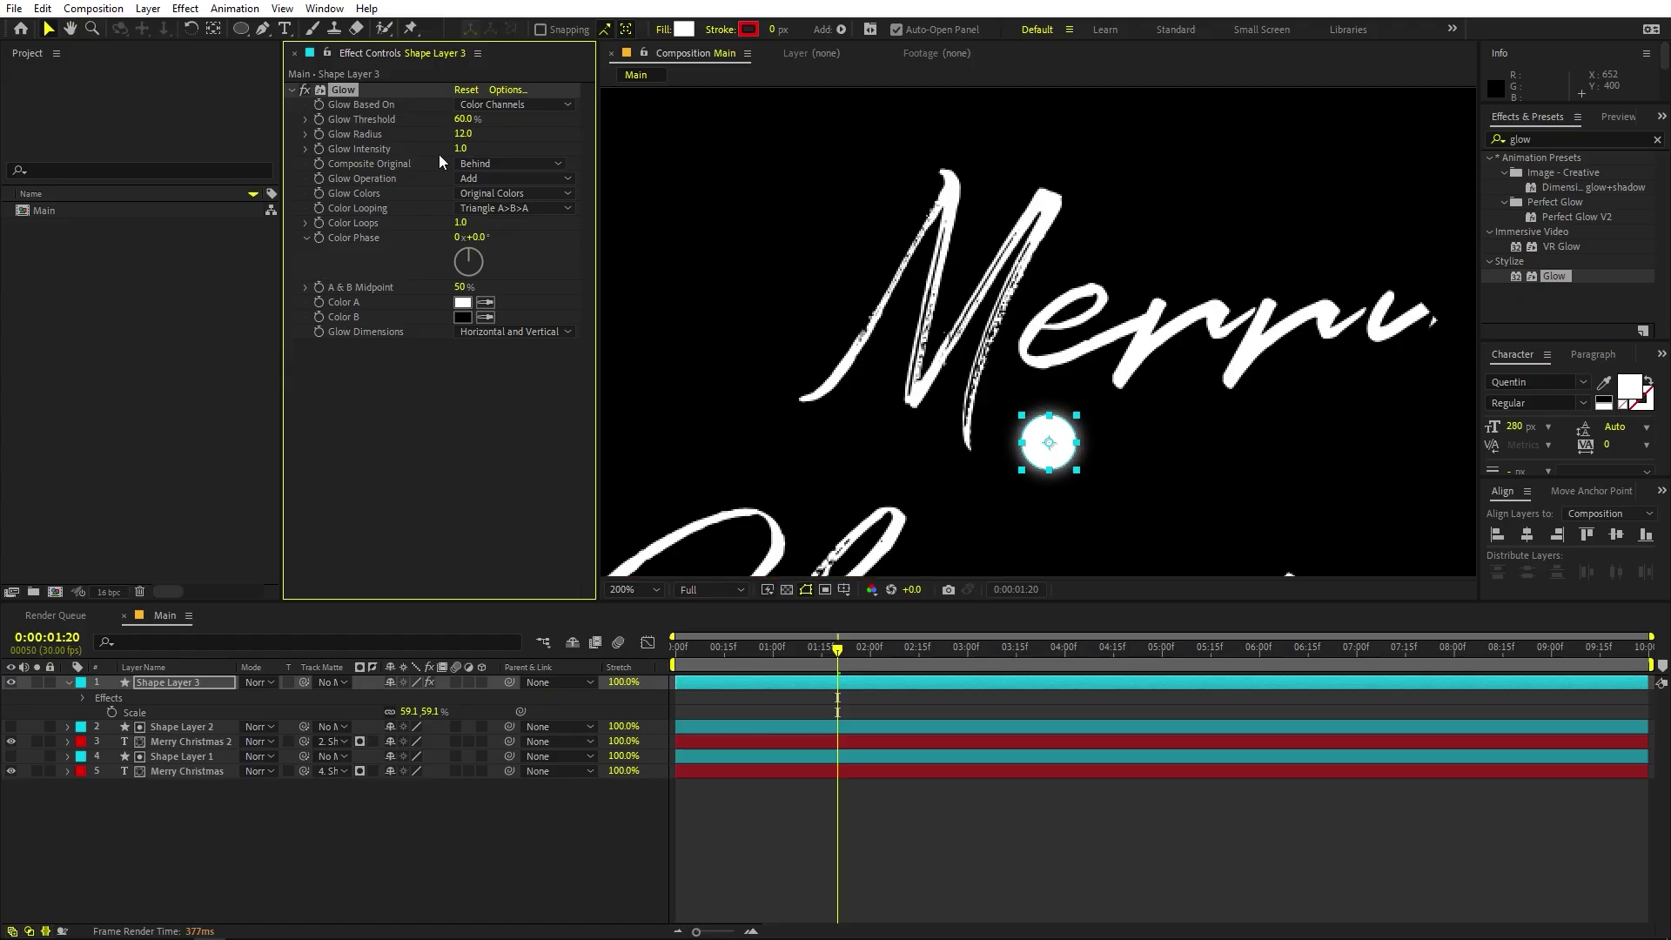
{"action": "left_click_drag", "start_coordinate": [460, 148], "coordinate": [440, 149]}
Duplicate the Glow effect, giving the copy radius 120 and intensity 0.5 and the first Glow radius 40 and intensity 0.7.
{"action": "key", "text": "ctrl+d"}
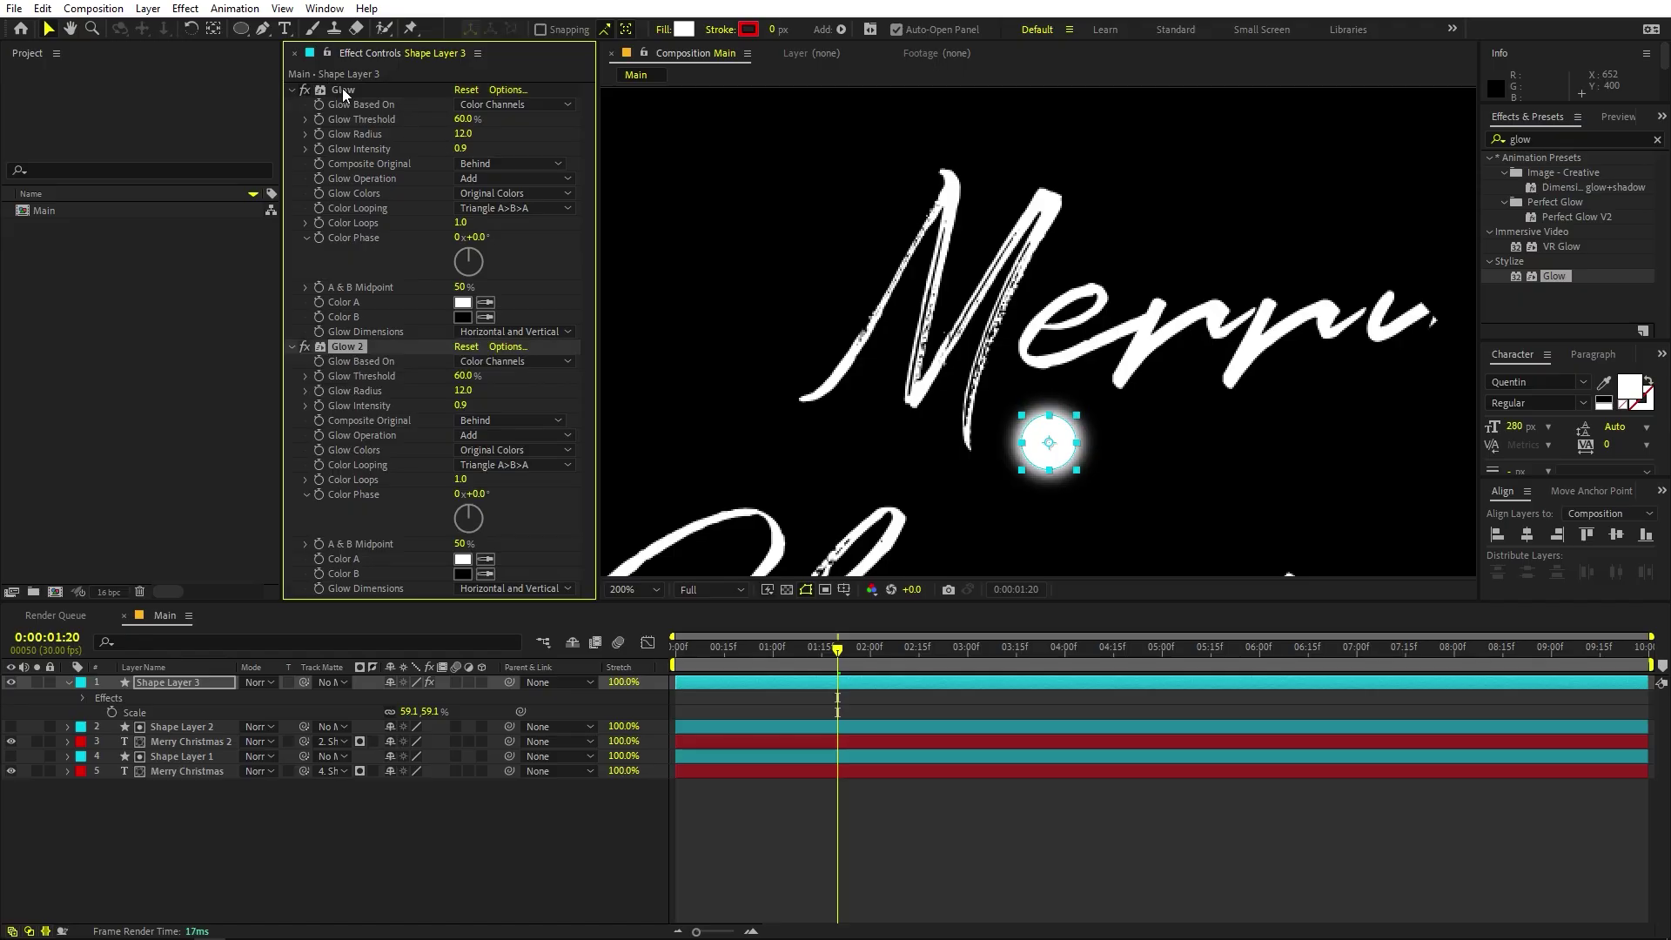
{"action": "left_click_drag", "start_coordinate": [471, 388], "coordinate": [566, 390]}
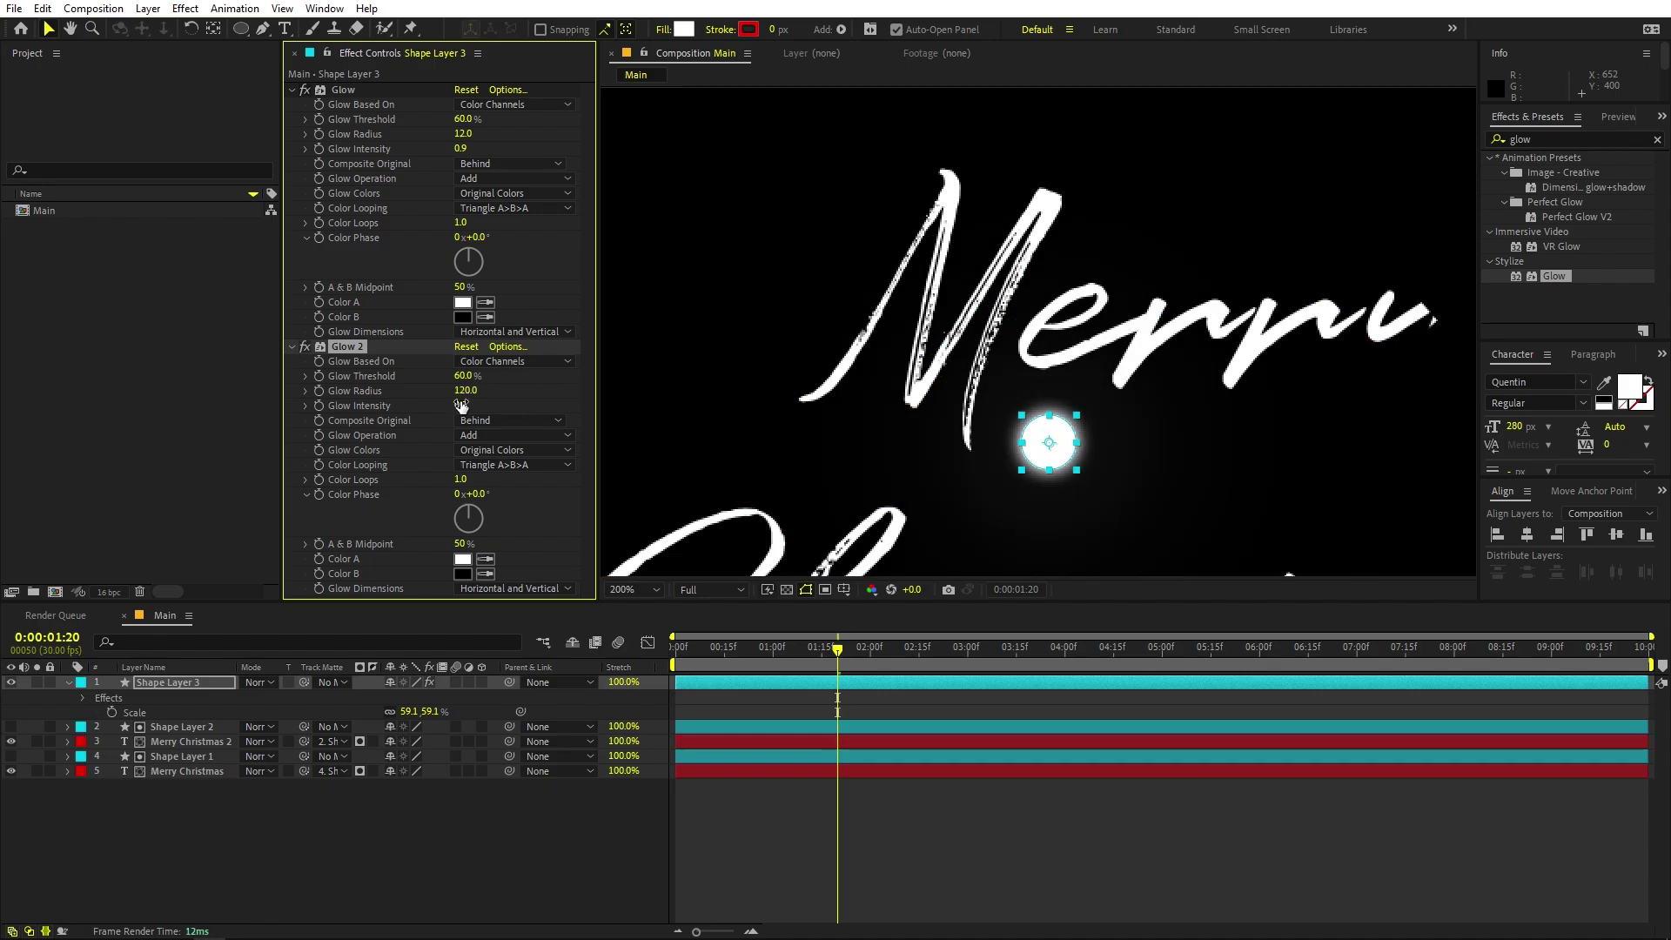
{"action": "left_click_drag", "start_coordinate": [461, 405], "coordinate": [419, 410]}
{"action": "mouse_move", "coordinate": [461, 148]}
{"action": "left_mouse_down"}
{"action": "mouse_move", "coordinate": [437, 150]}
{"action": "mouse_move", "coordinate": [487, 133]}
{"action": "left_mouse_up"}
Duplicate the Glow 2 effect and set the new copy's glow radius to 113.
{"action": "left_click", "coordinate": [359, 345]}
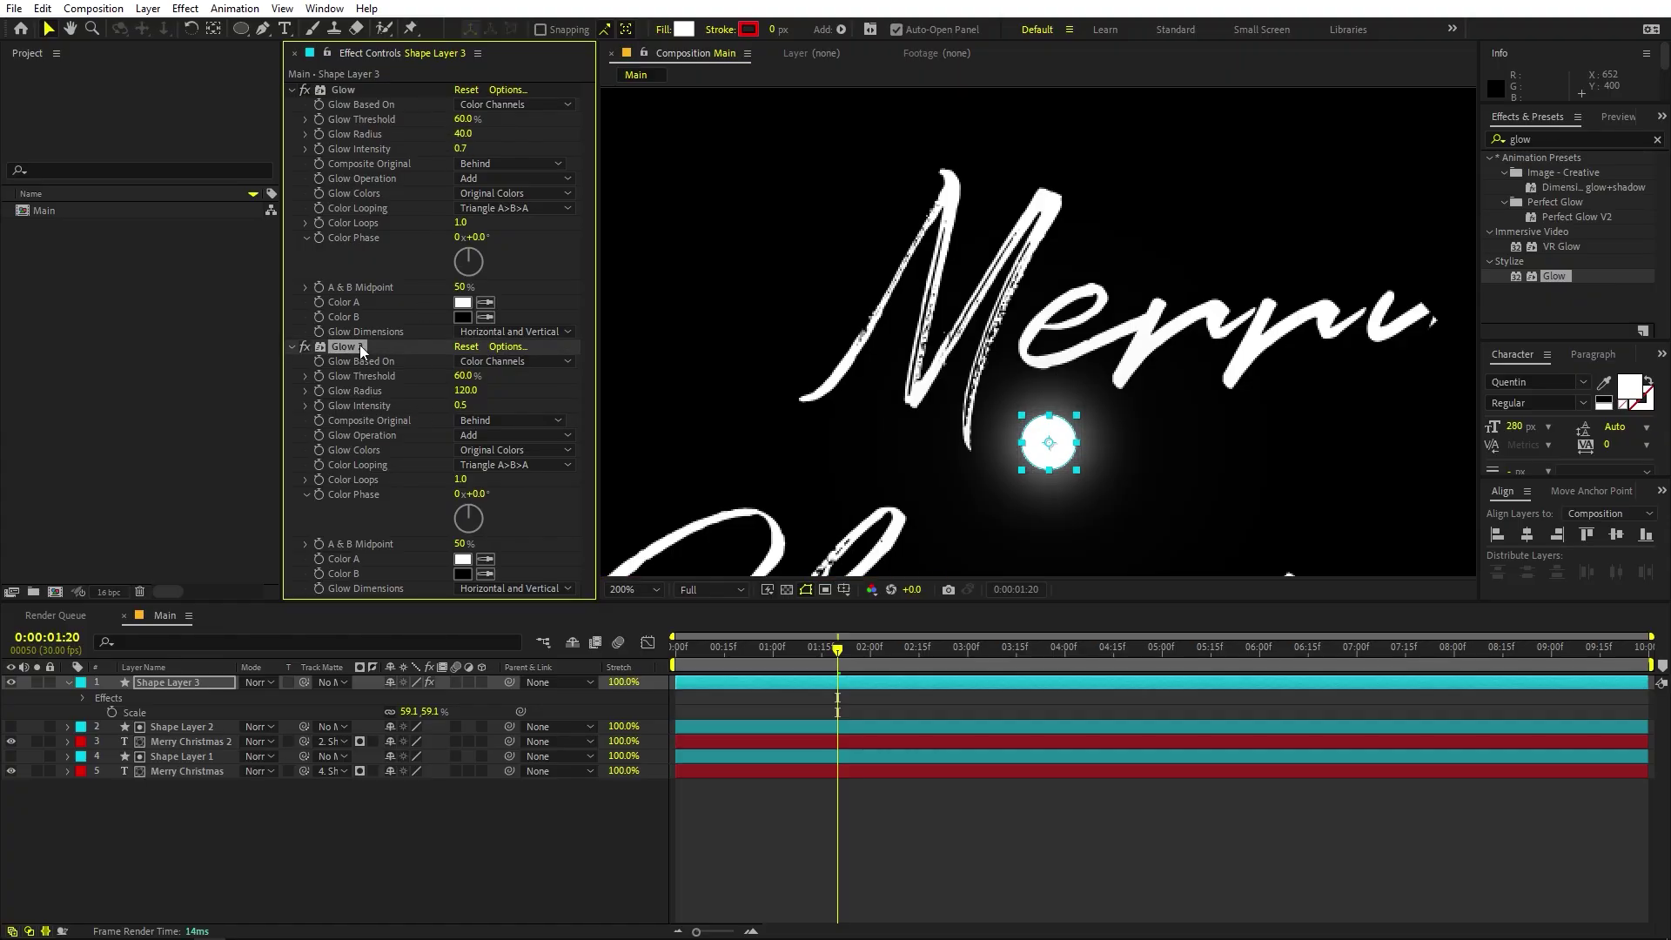
{"action": "key", "text": "ctrl+d"}
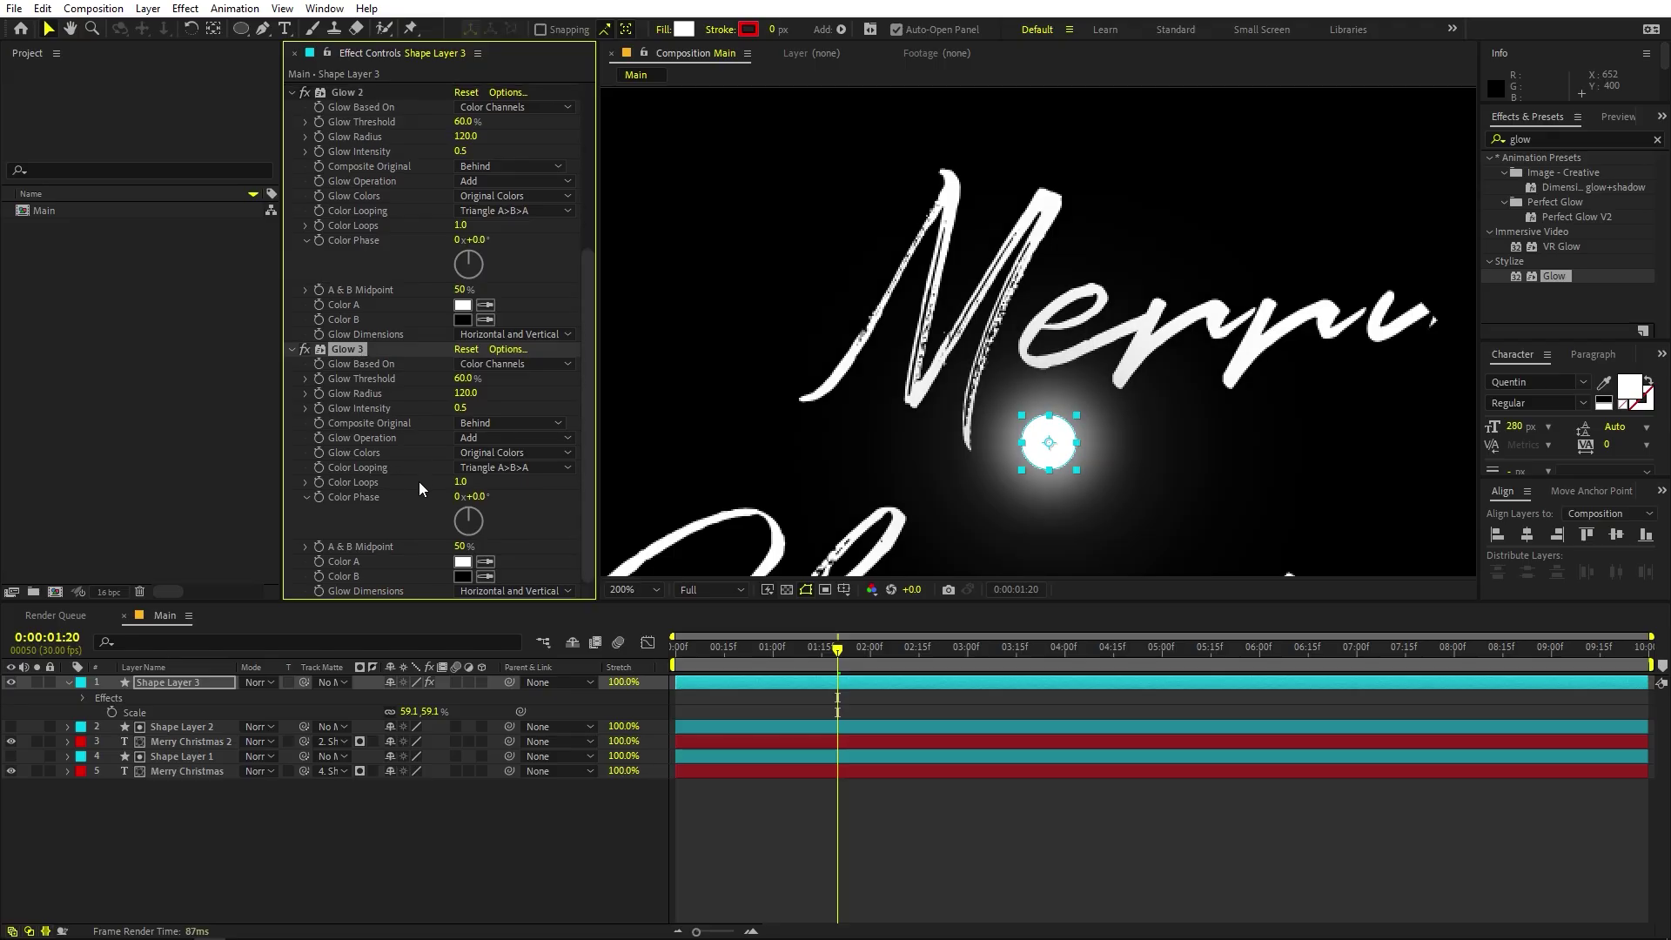
{"action": "mouse_move", "coordinate": [457, 397]}
{"action": "left_mouse_down"}
{"action": "mouse_move", "coordinate": [436, 400]}
{"action": "mouse_move", "coordinate": [458, 407]}
{"action": "left_mouse_up"}
Reduce the scale of Shape Layer 3 to 52.3% and deselect the layer.
{"action": "left_click", "coordinate": [181, 678]}
{"action": "key", "text": "s"}
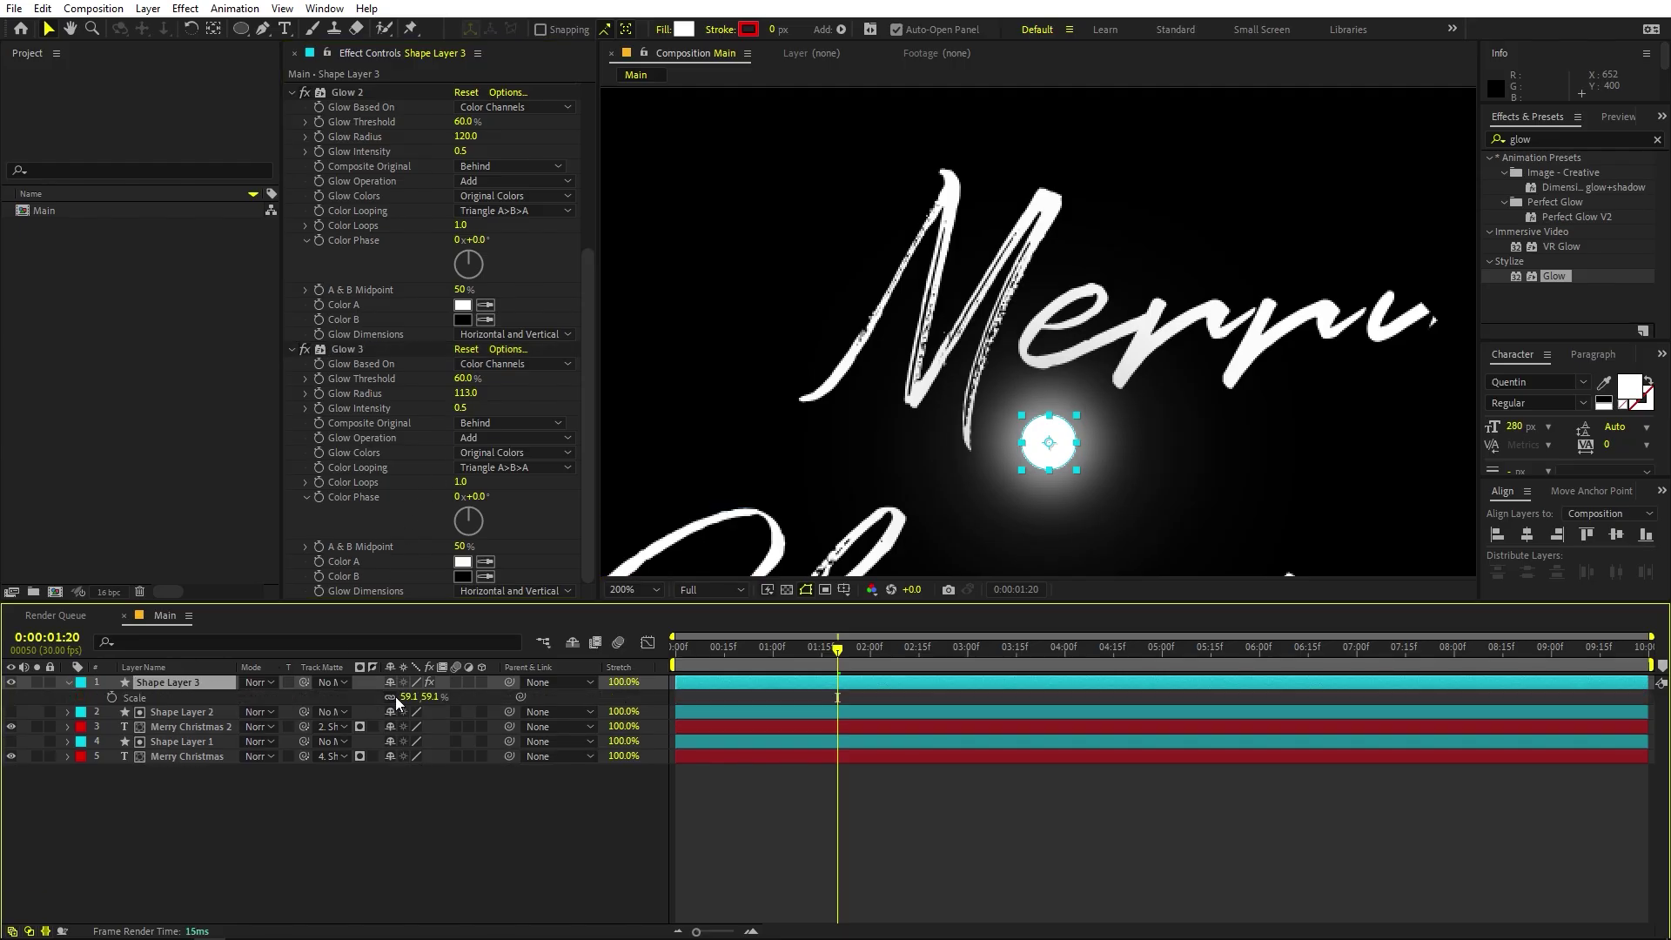
{"action": "left_click_drag", "start_coordinate": [406, 699], "coordinate": [349, 699]}
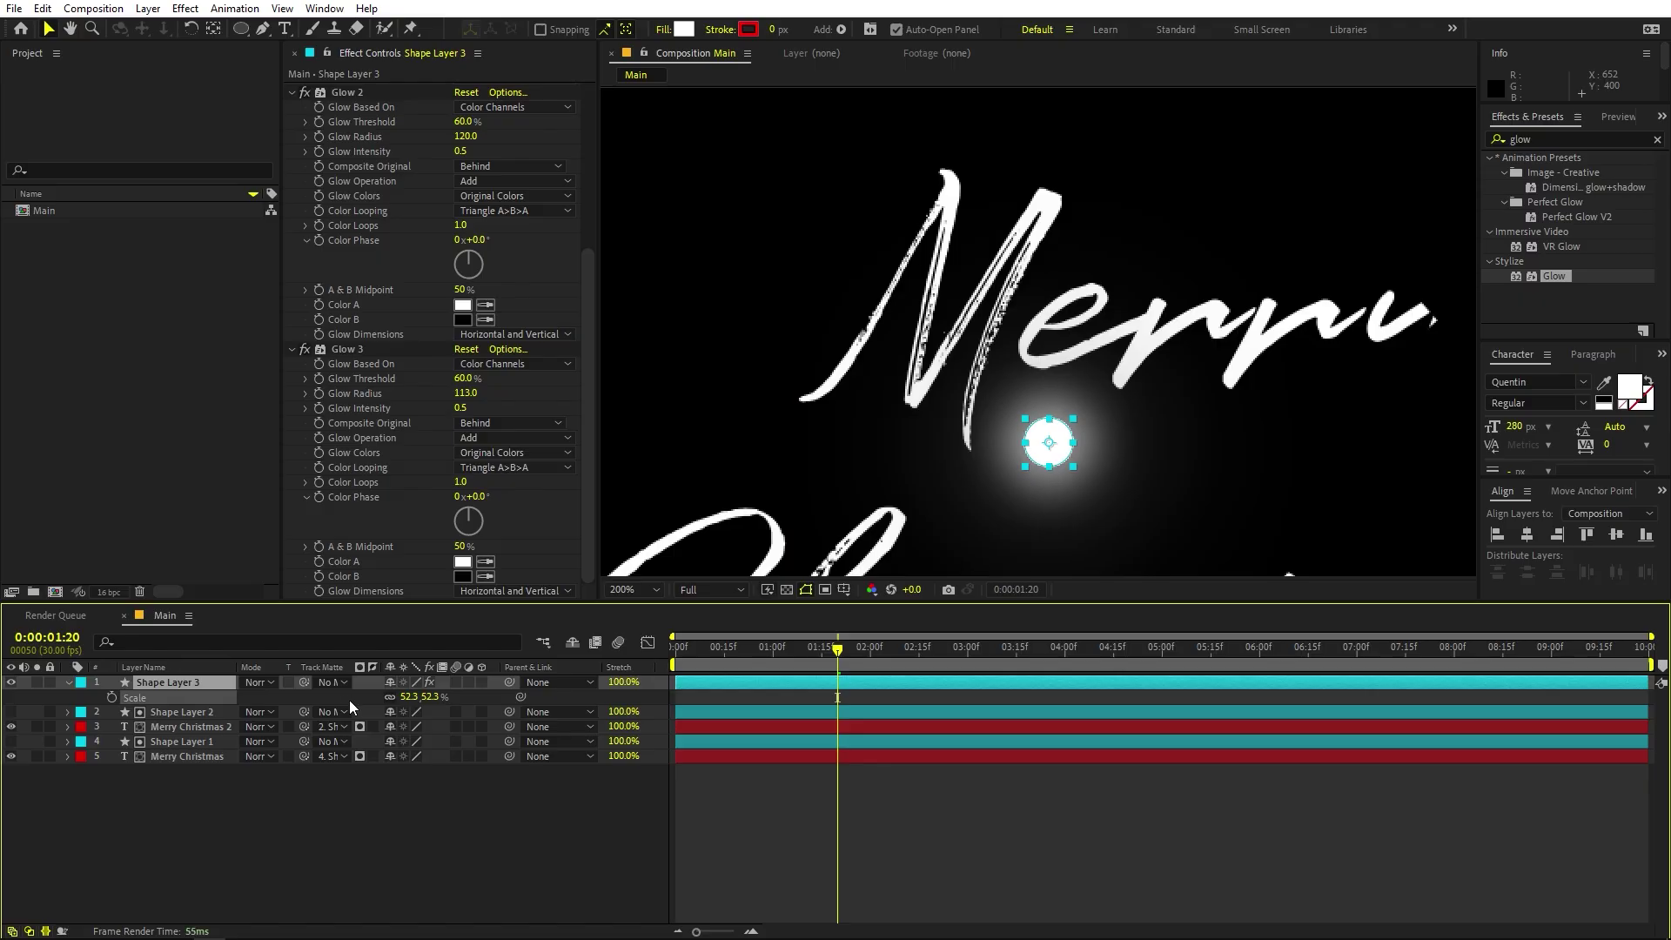
{"action": "left_click", "coordinate": [1074, 825]}
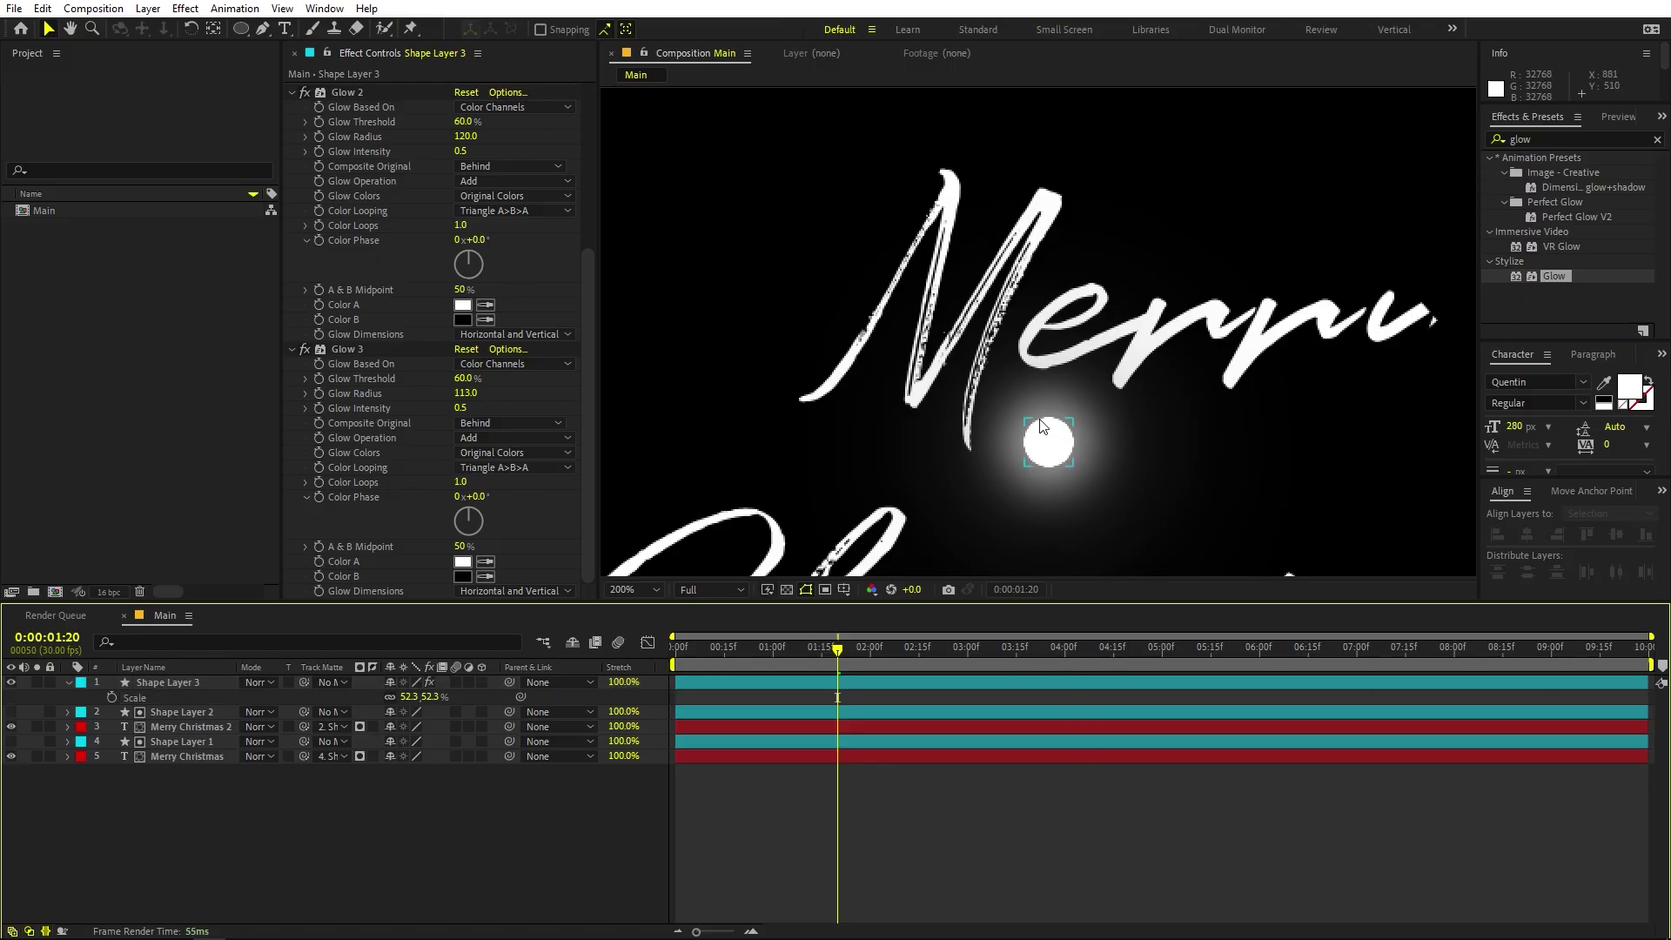
Apply Gaussian Blur to Shape Layer 3 with a blurriness of 12.8 and check the dot against the lettering.
{"action": "left_click", "coordinate": [1580, 142]}
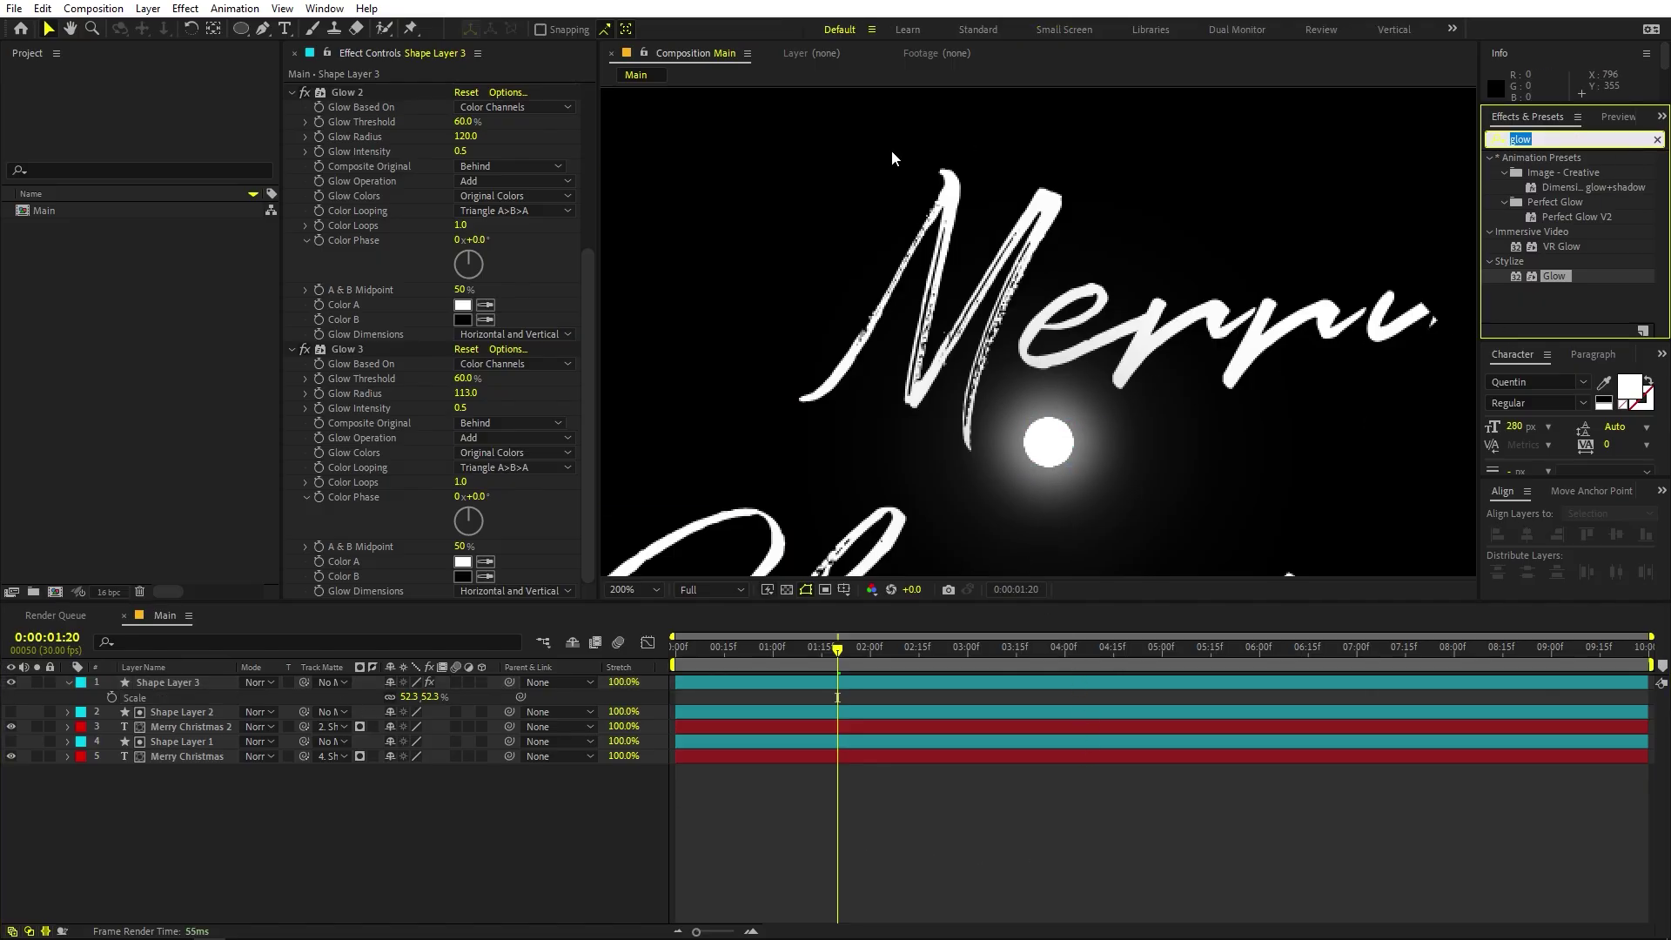
{"action": "type", "text": "gaussian"}
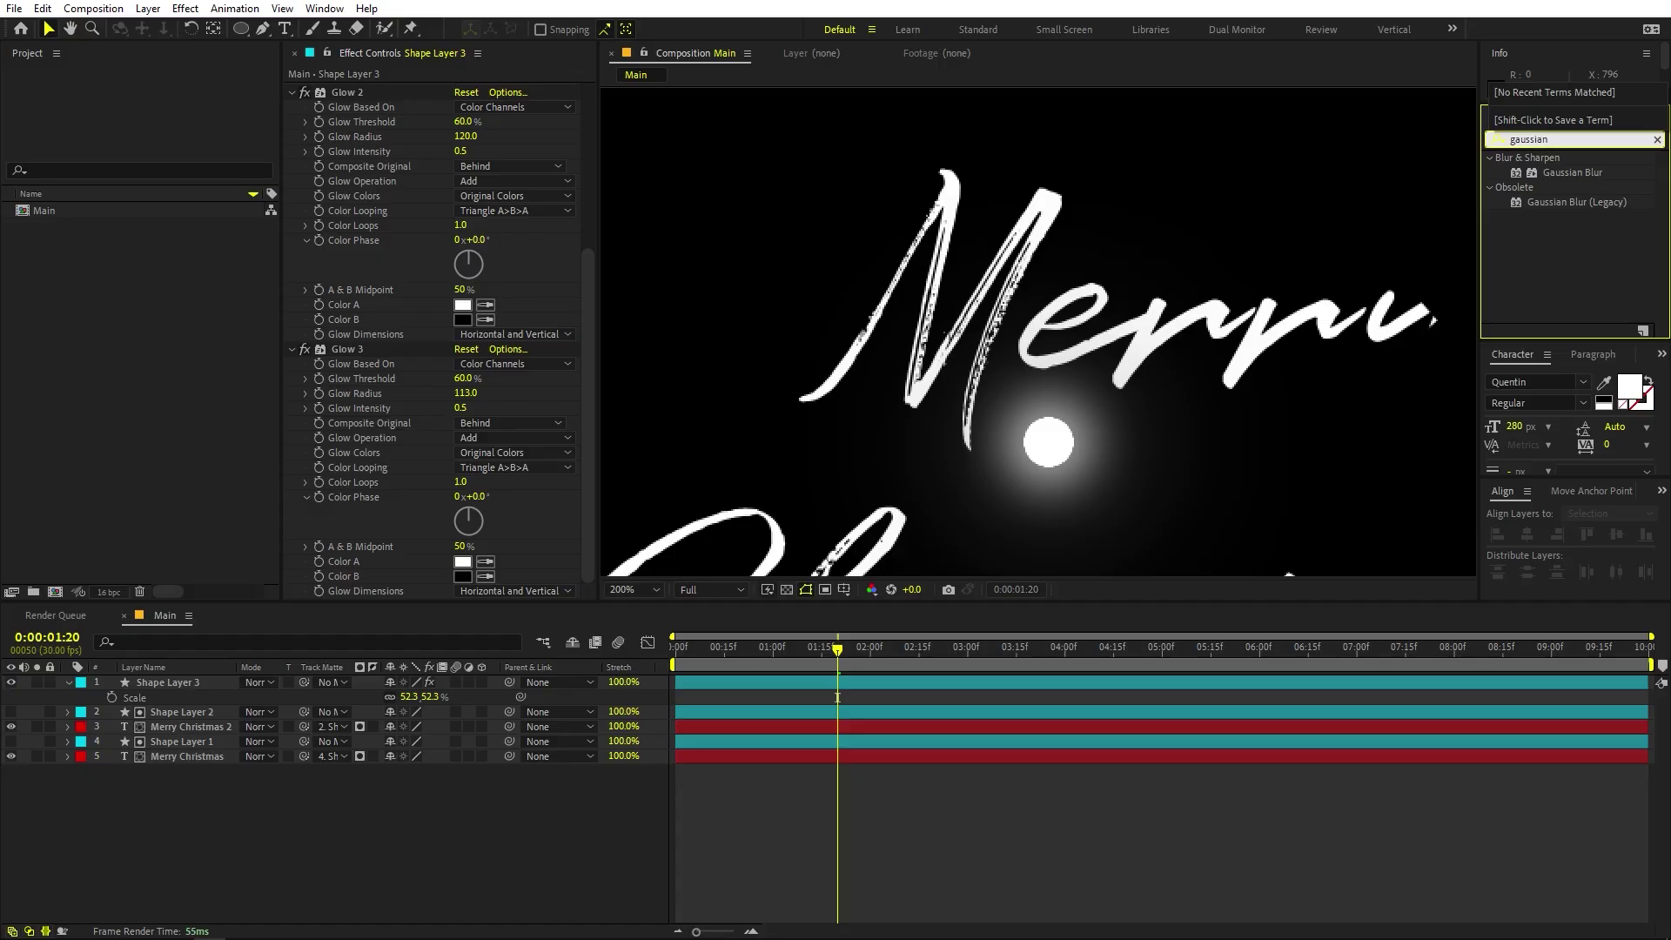
{"action": "left_click_drag", "start_coordinate": [1587, 165], "coordinate": [568, 564]}
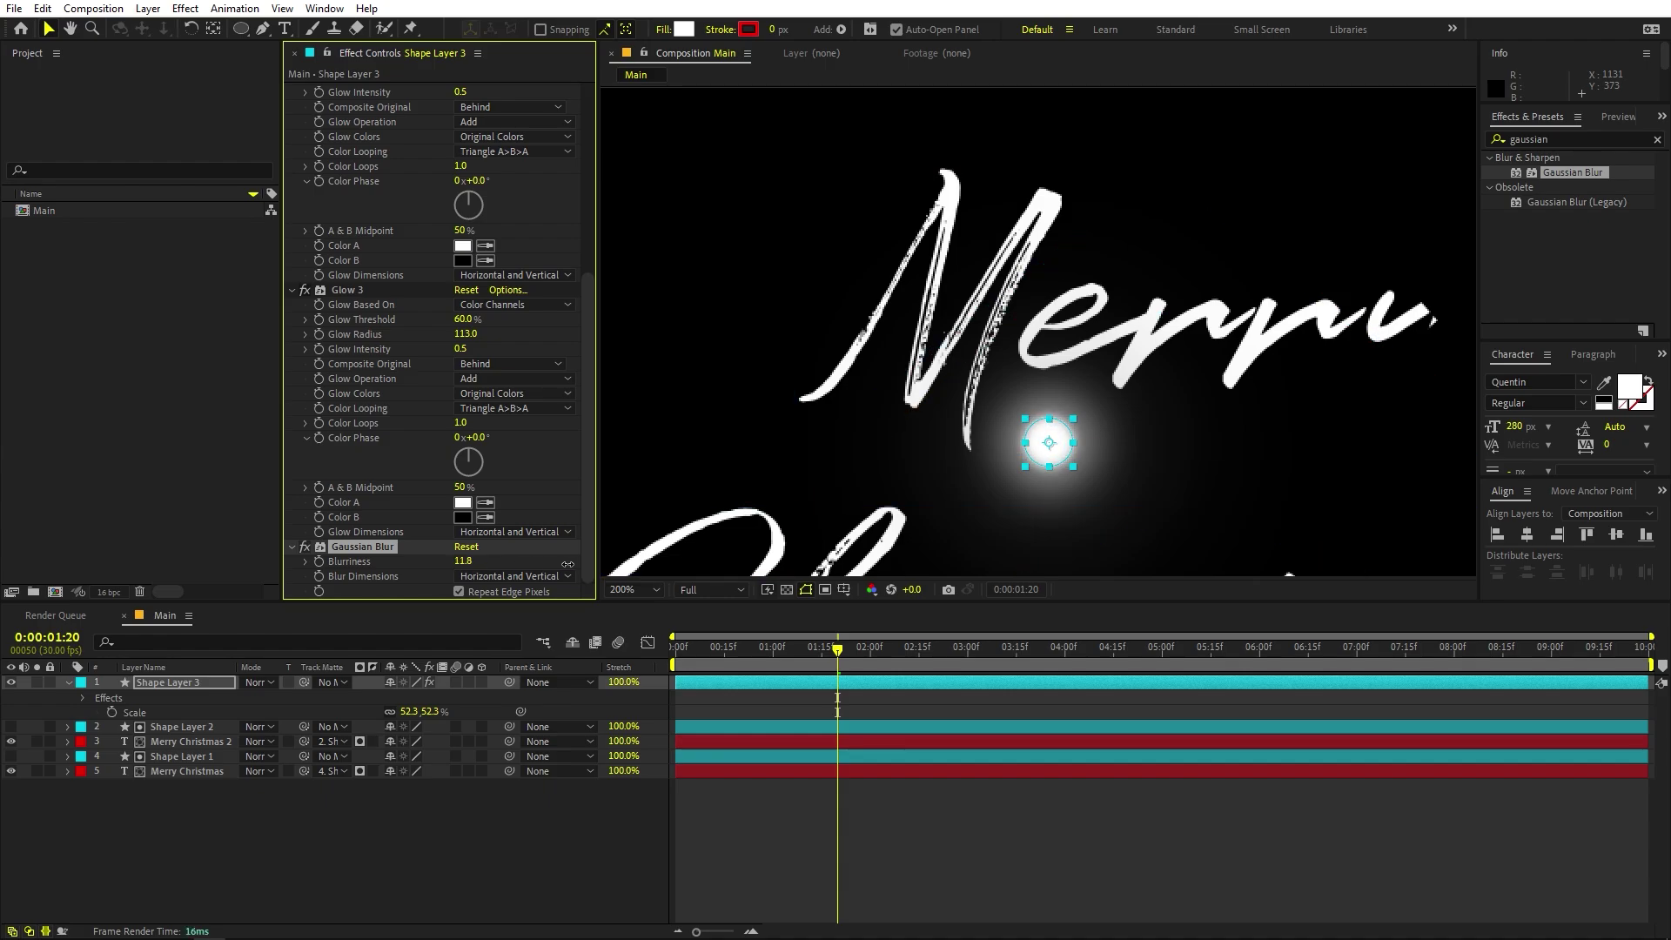
{"action": "left_click", "coordinate": [1145, 502]}
{"action": "scroll", "coordinate": [1150, 482], "scroll_direction": "down", "scroll_amount": 2}
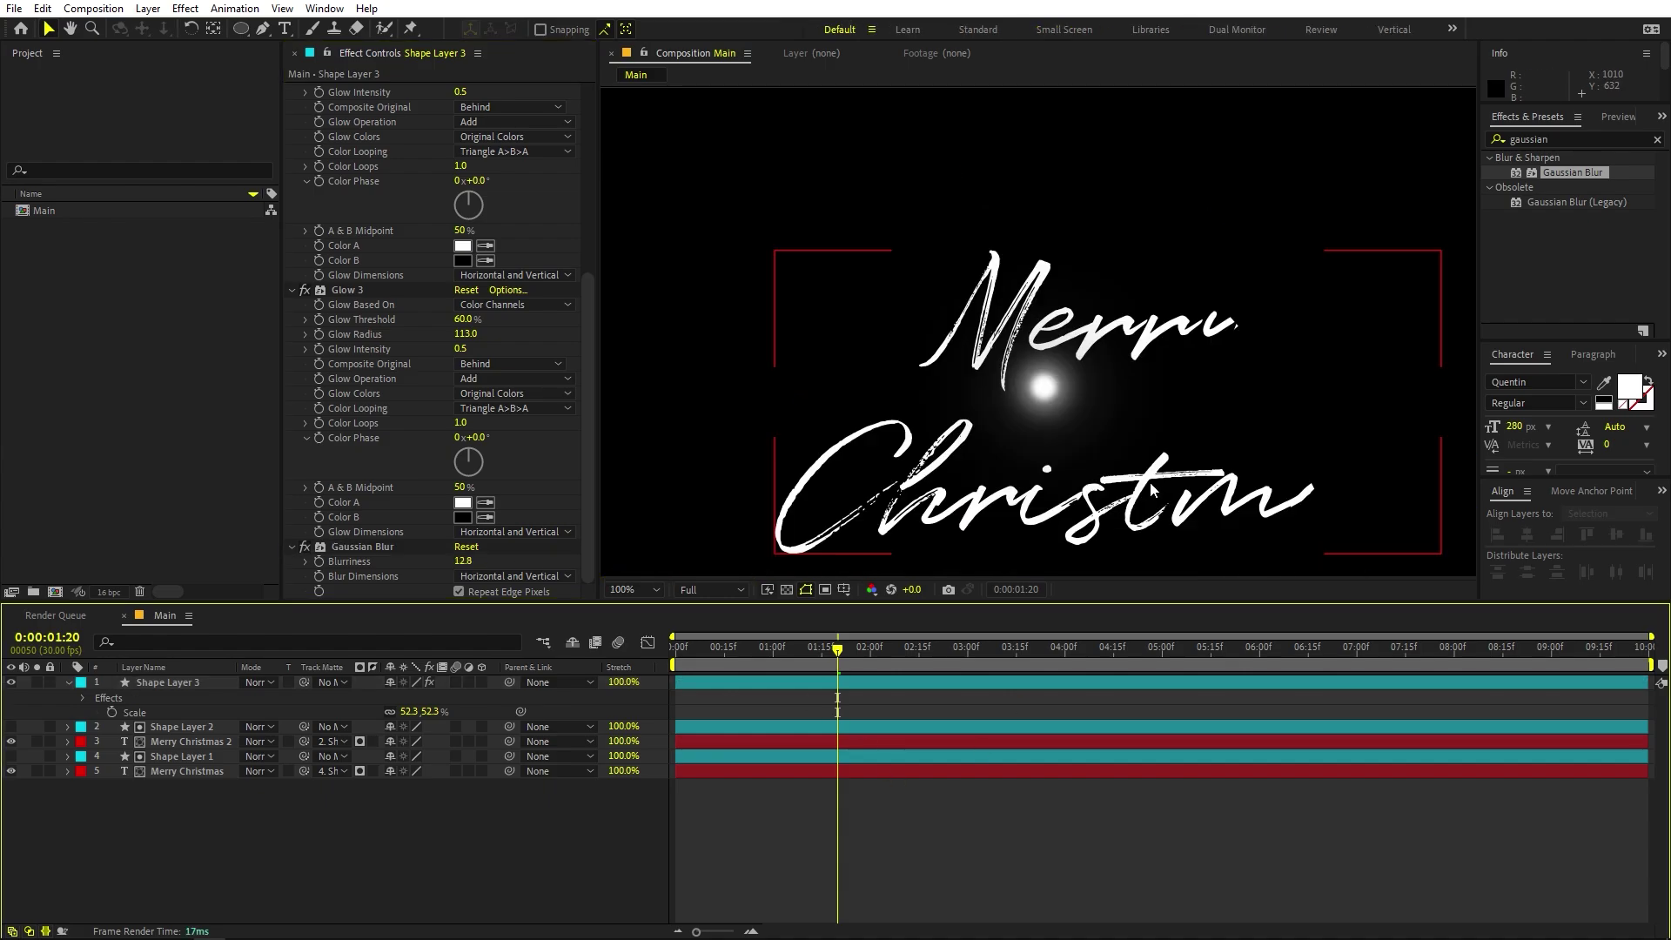
{"action": "scroll", "coordinate": [1050, 395], "scroll_direction": "up", "scroll_amount": 2}
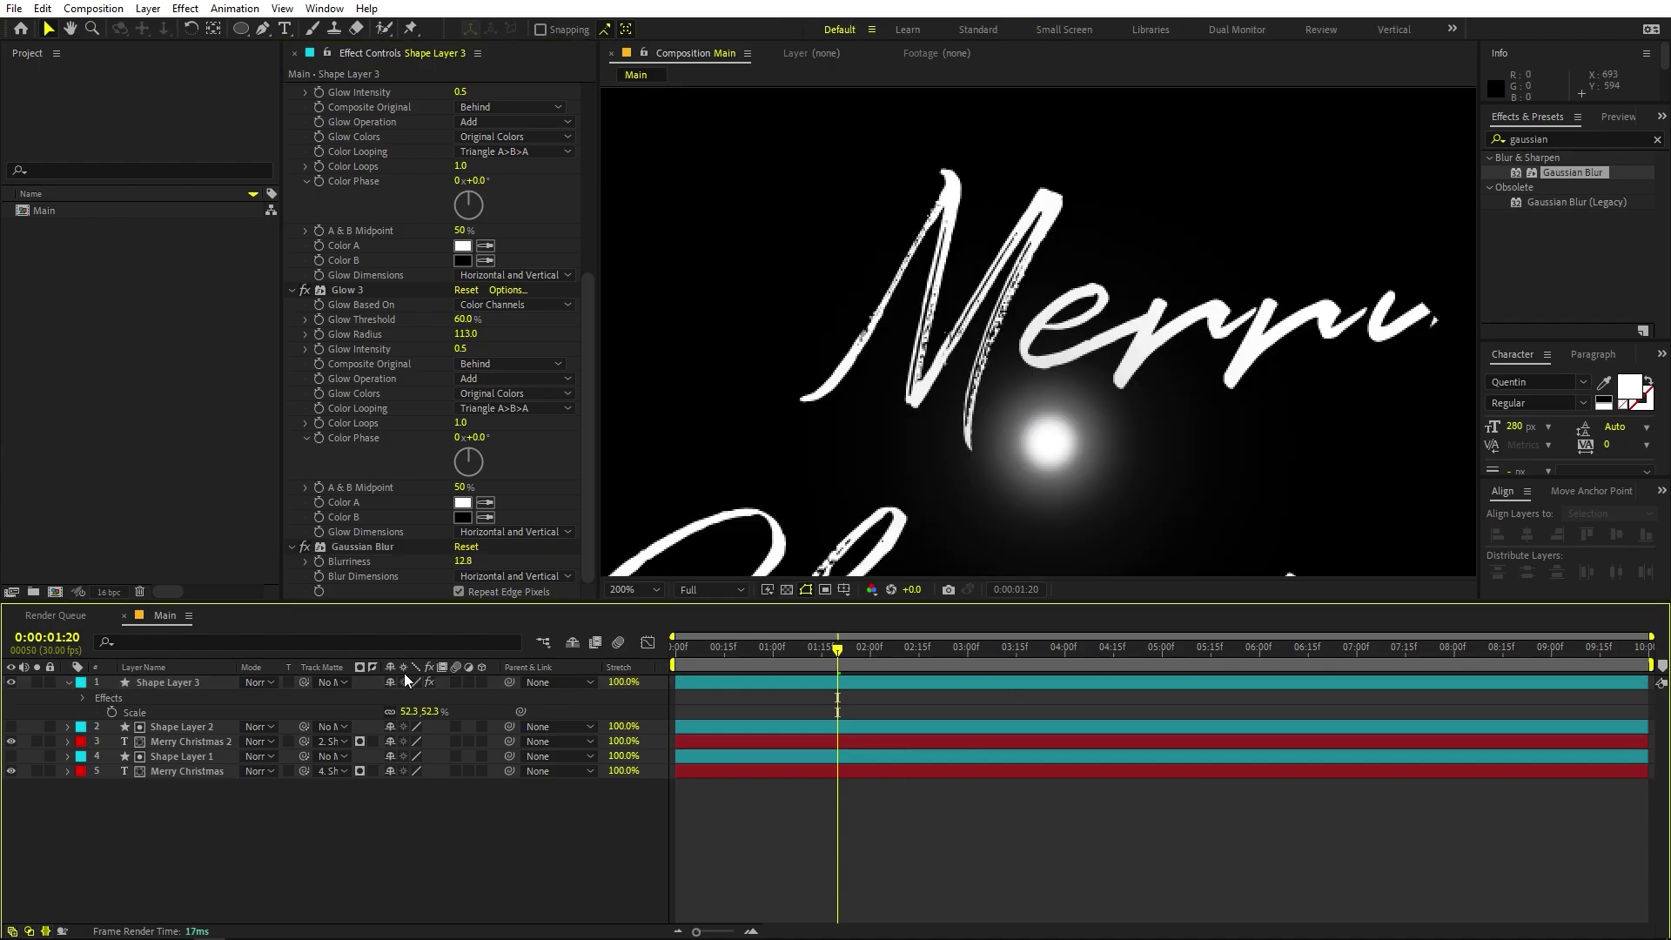
Set the scale of Shape Layer 3 to 30% and deselect it.
{"action": "left_click", "coordinate": [163, 682]}
{"action": "mouse_move", "coordinate": [407, 712]}
{"action": "left_mouse_down"}
{"action": "mouse_move", "coordinate": [210, 739]}
{"action": "mouse_move", "coordinate": [235, 740]}
{"action": "left_mouse_up"}
{"action": "left_click", "coordinate": [1239, 877]}
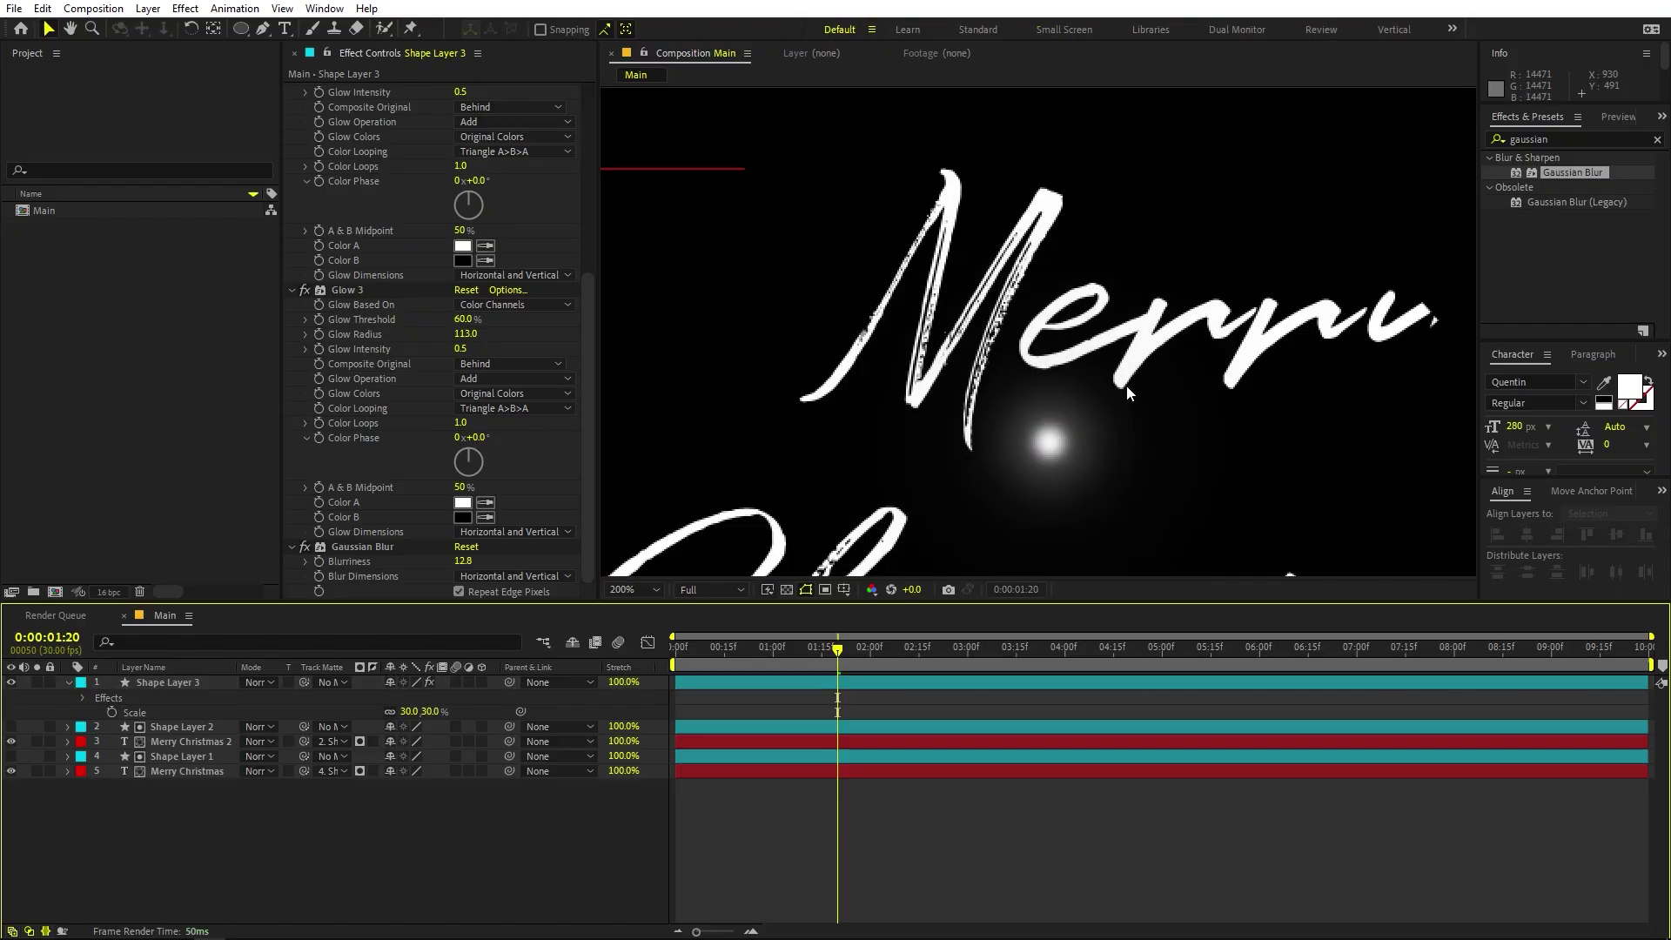
Set the first Glow to radius 22 and intensity 1.3, and Glow 2 to radius 93 and intensity 1.1.
{"action": "left_click", "coordinate": [467, 348]}
{"action": "scroll", "coordinate": [507, 345], "scroll_direction": "up", "scroll_amount": 5}
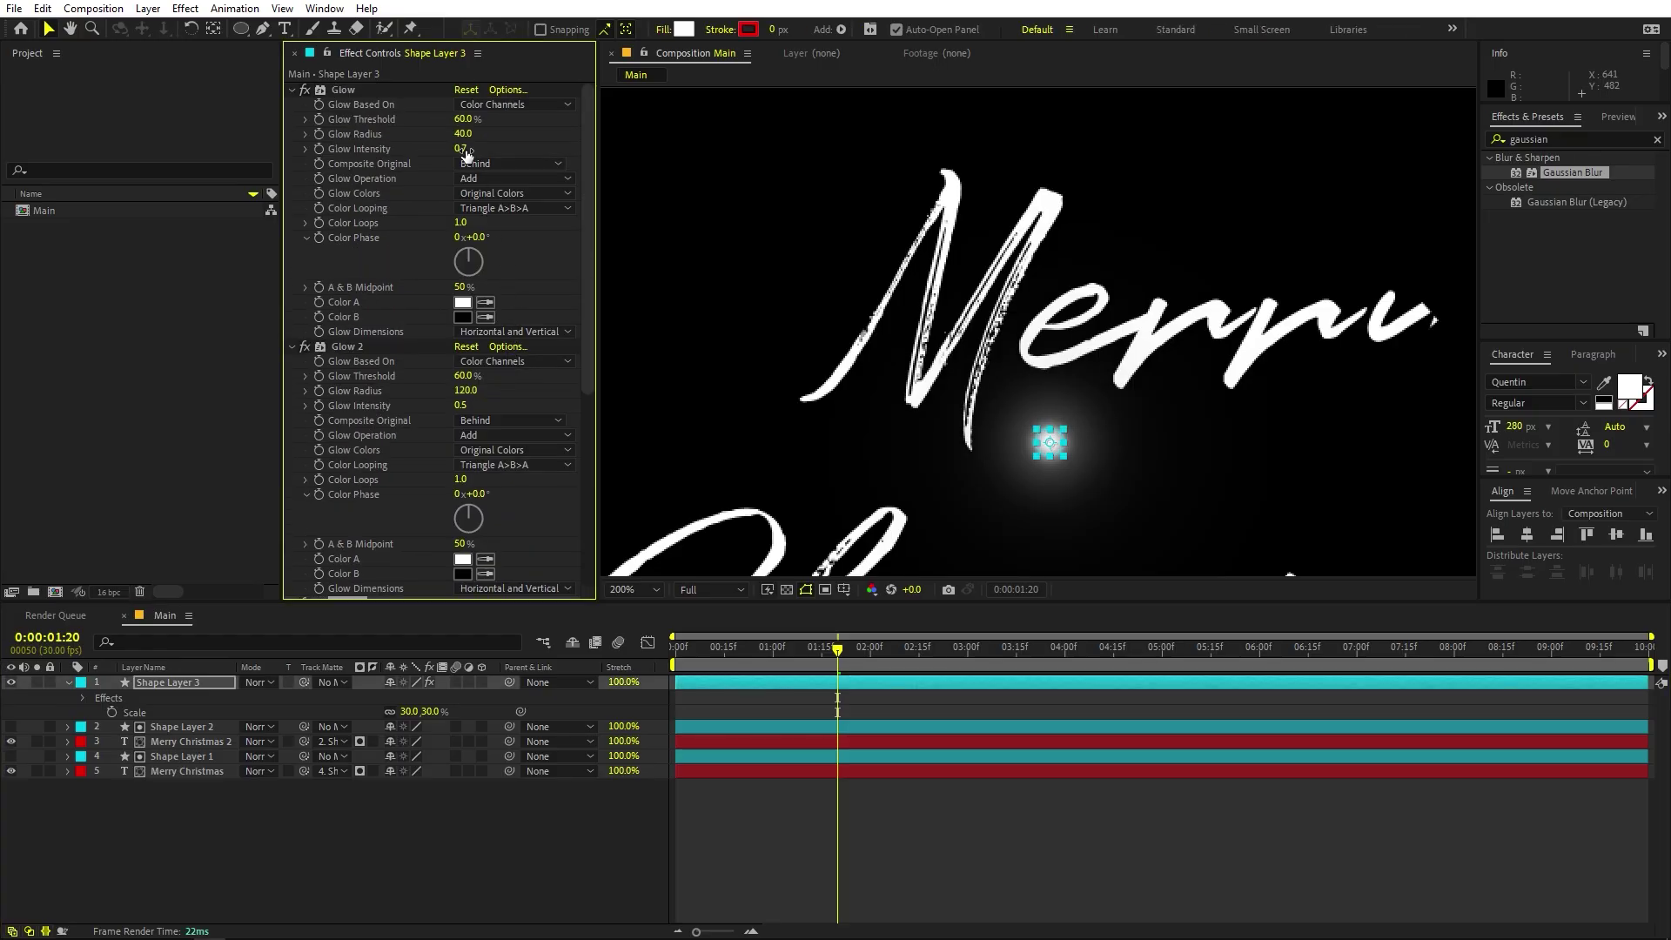
{"action": "mouse_move", "coordinate": [466, 153]}
{"action": "left_mouse_down"}
{"action": "mouse_move", "coordinate": [516, 151]}
{"action": "mouse_move", "coordinate": [439, 134]}
{"action": "mouse_move", "coordinate": [461, 137]}
{"action": "left_mouse_up"}
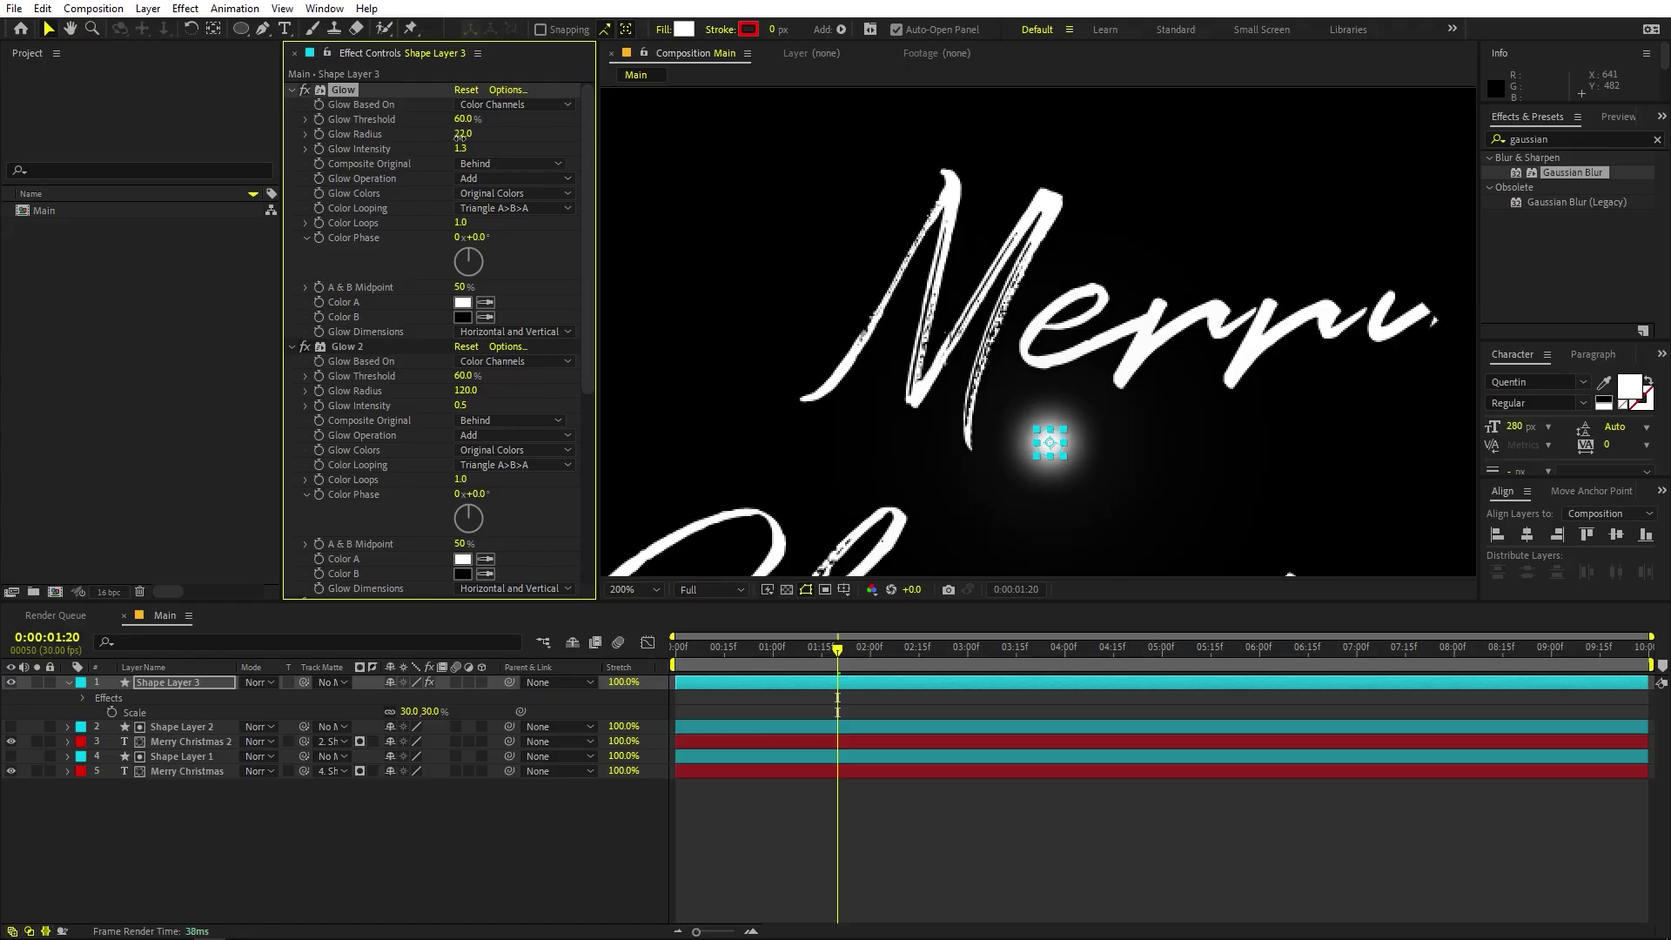
{"action": "left_click_drag", "start_coordinate": [462, 404], "coordinate": [491, 404]}
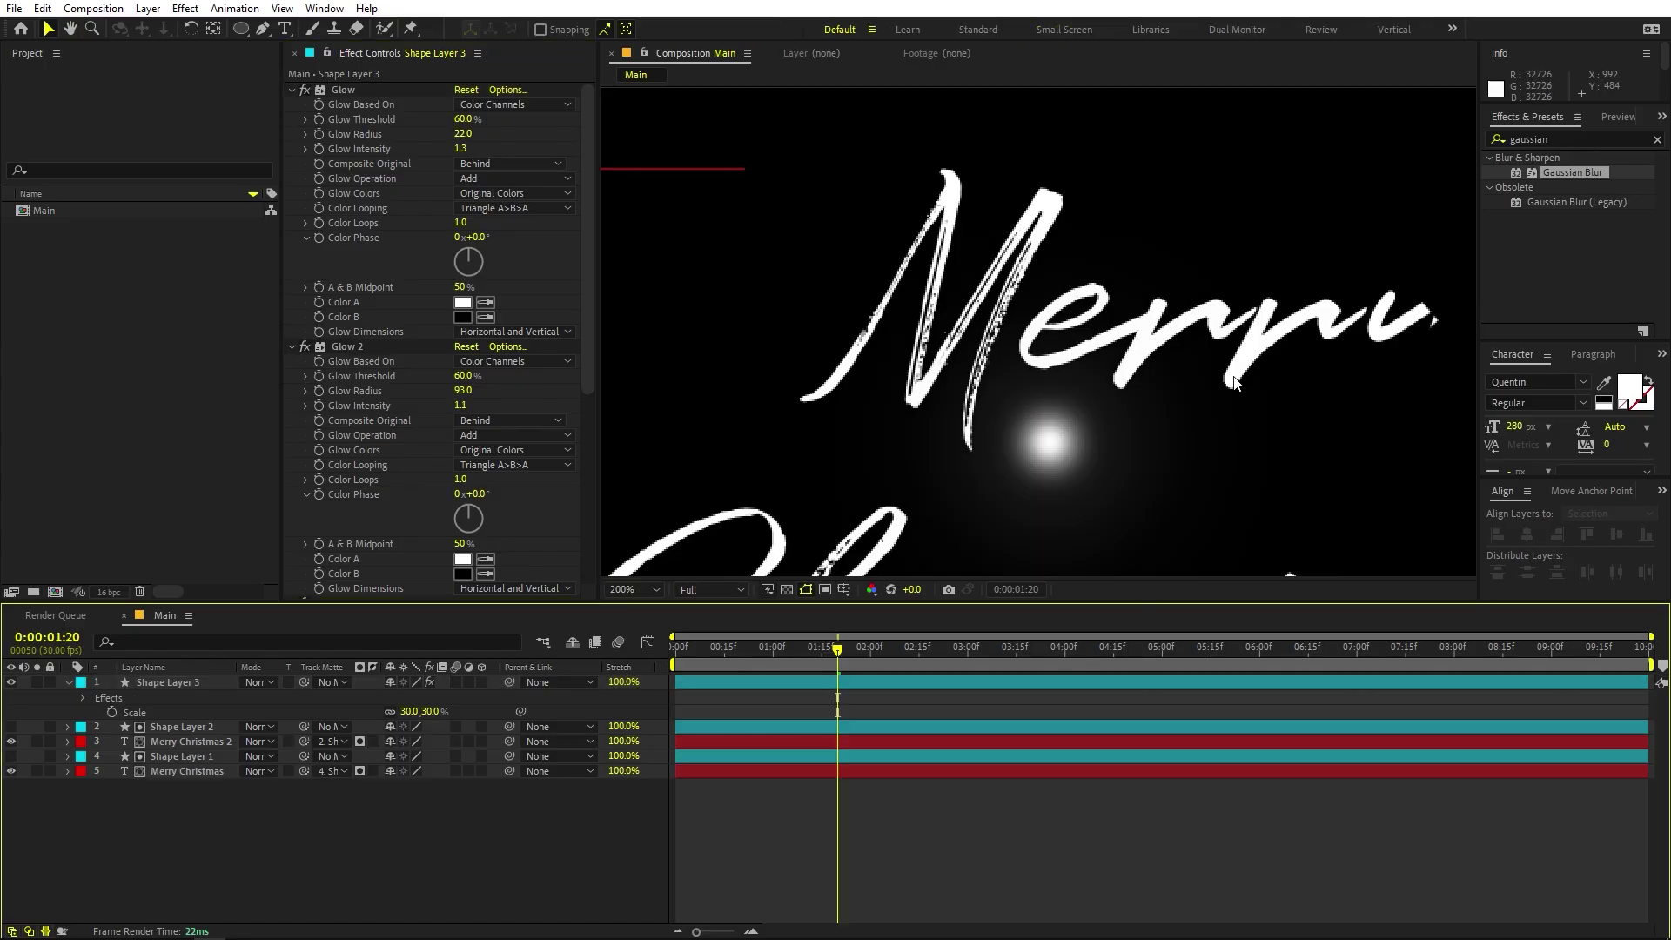
{"action": "scroll", "coordinate": [1141, 426], "scroll_direction": "down", "scroll_amount": 1}
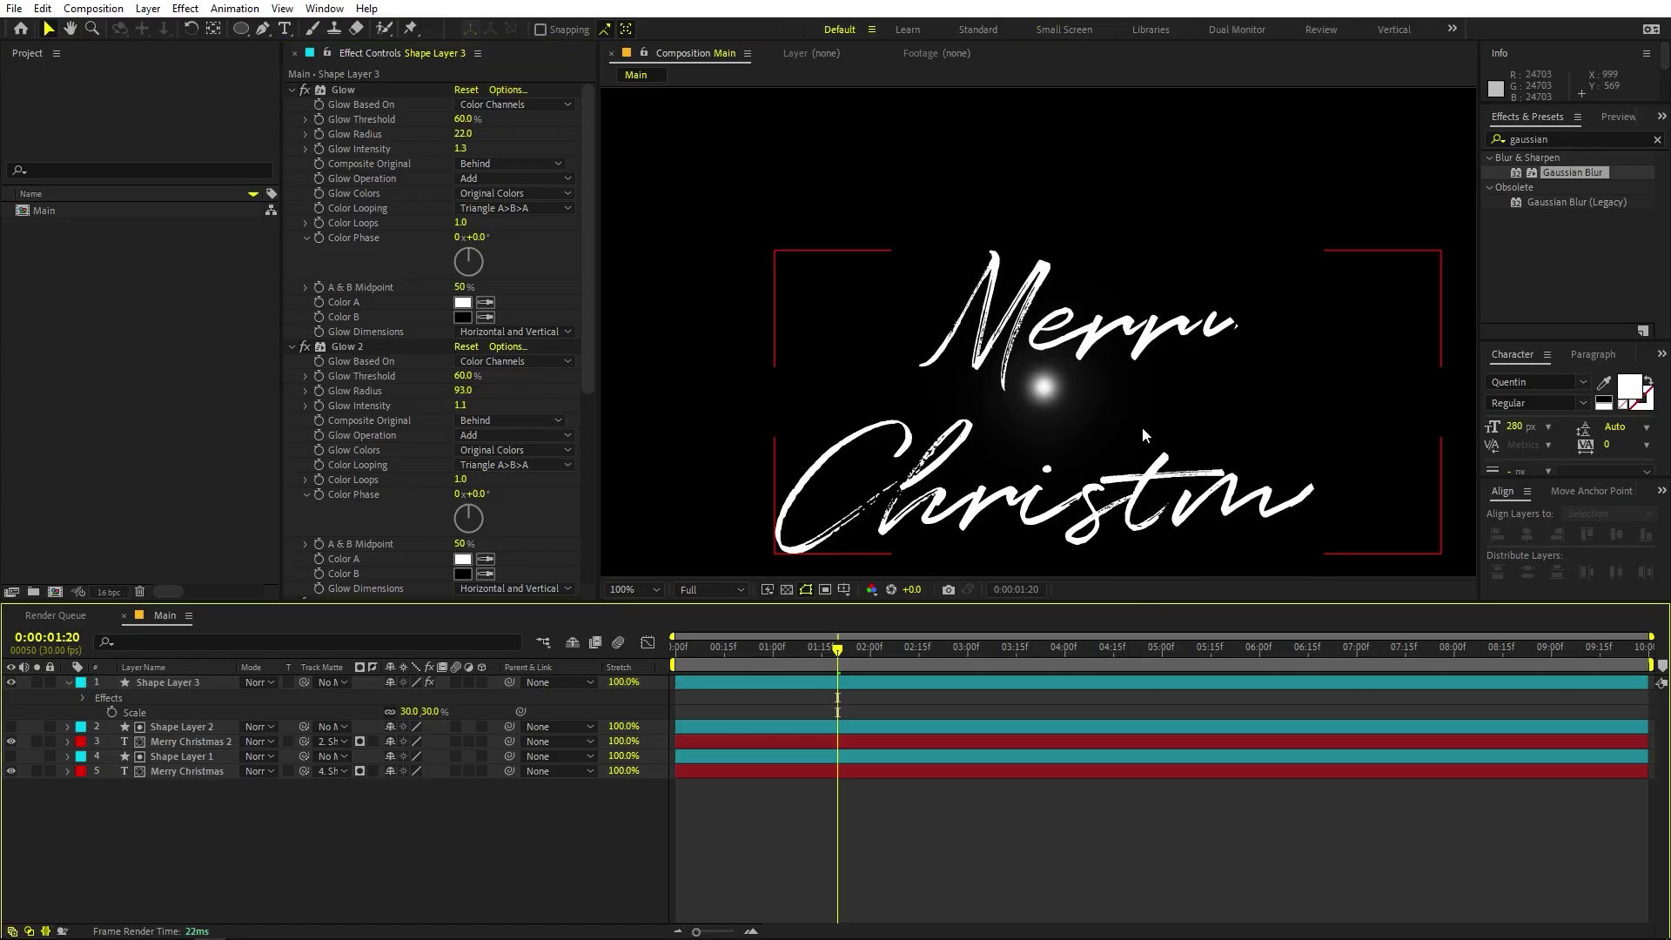
{"action": "scroll", "coordinate": [1135, 420], "scroll_direction": "up", "scroll_amount": 1}
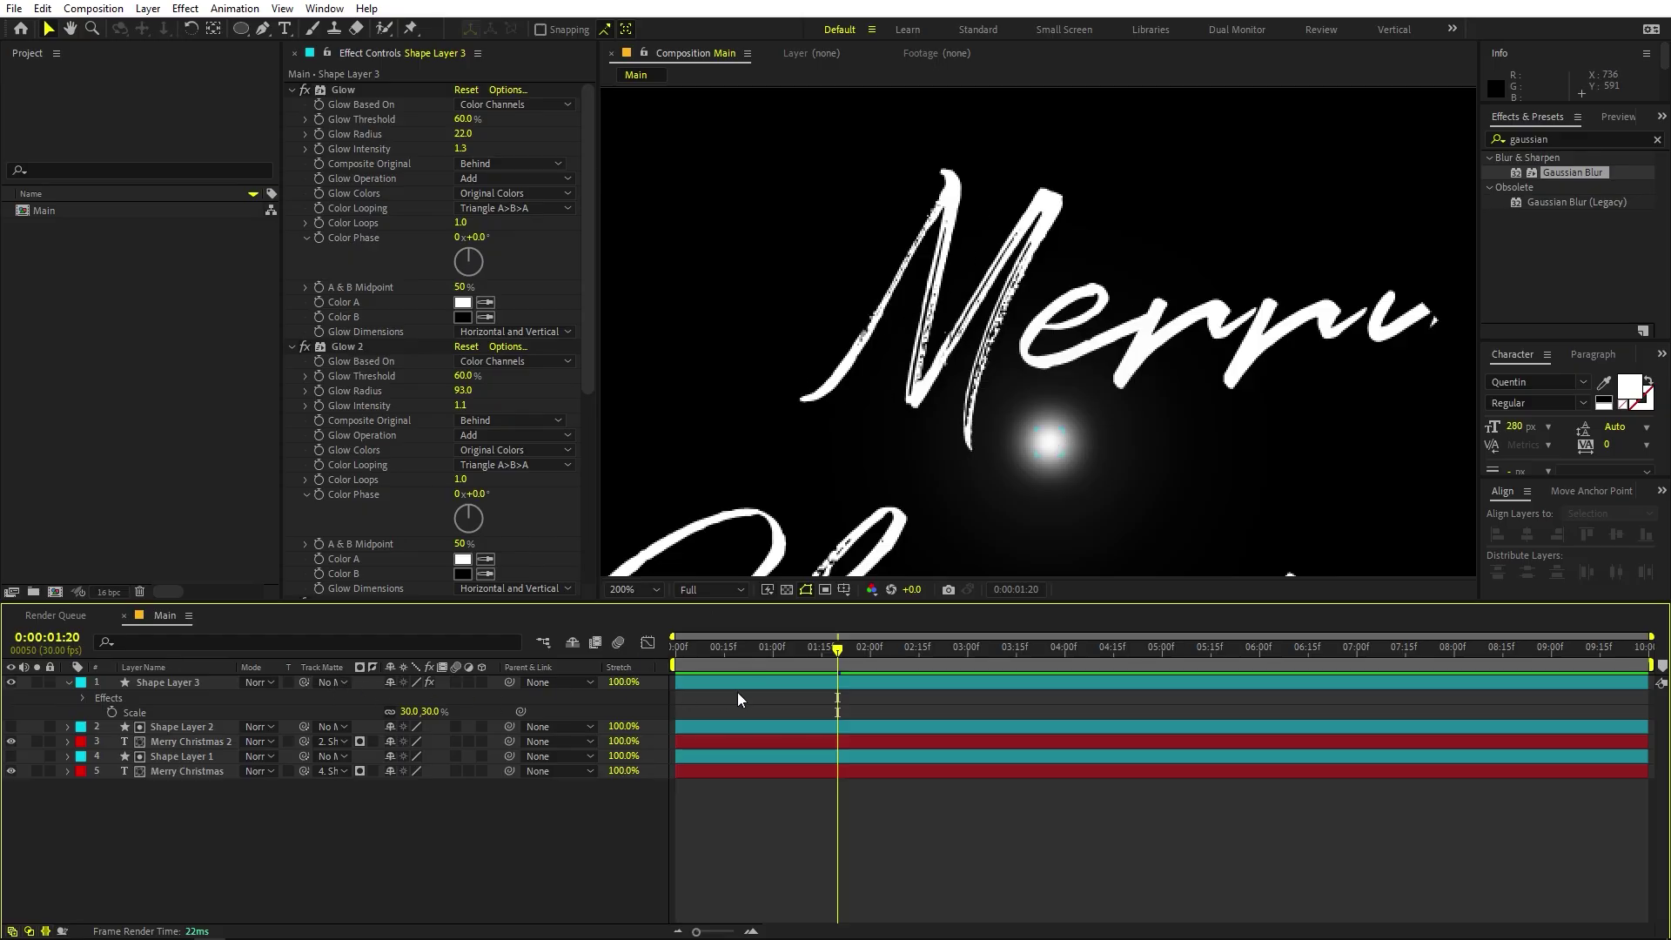
Expand Shape Layer 2 down to the Path property of Path 1 in Shape 1.
{"action": "left_click", "coordinate": [177, 727]}
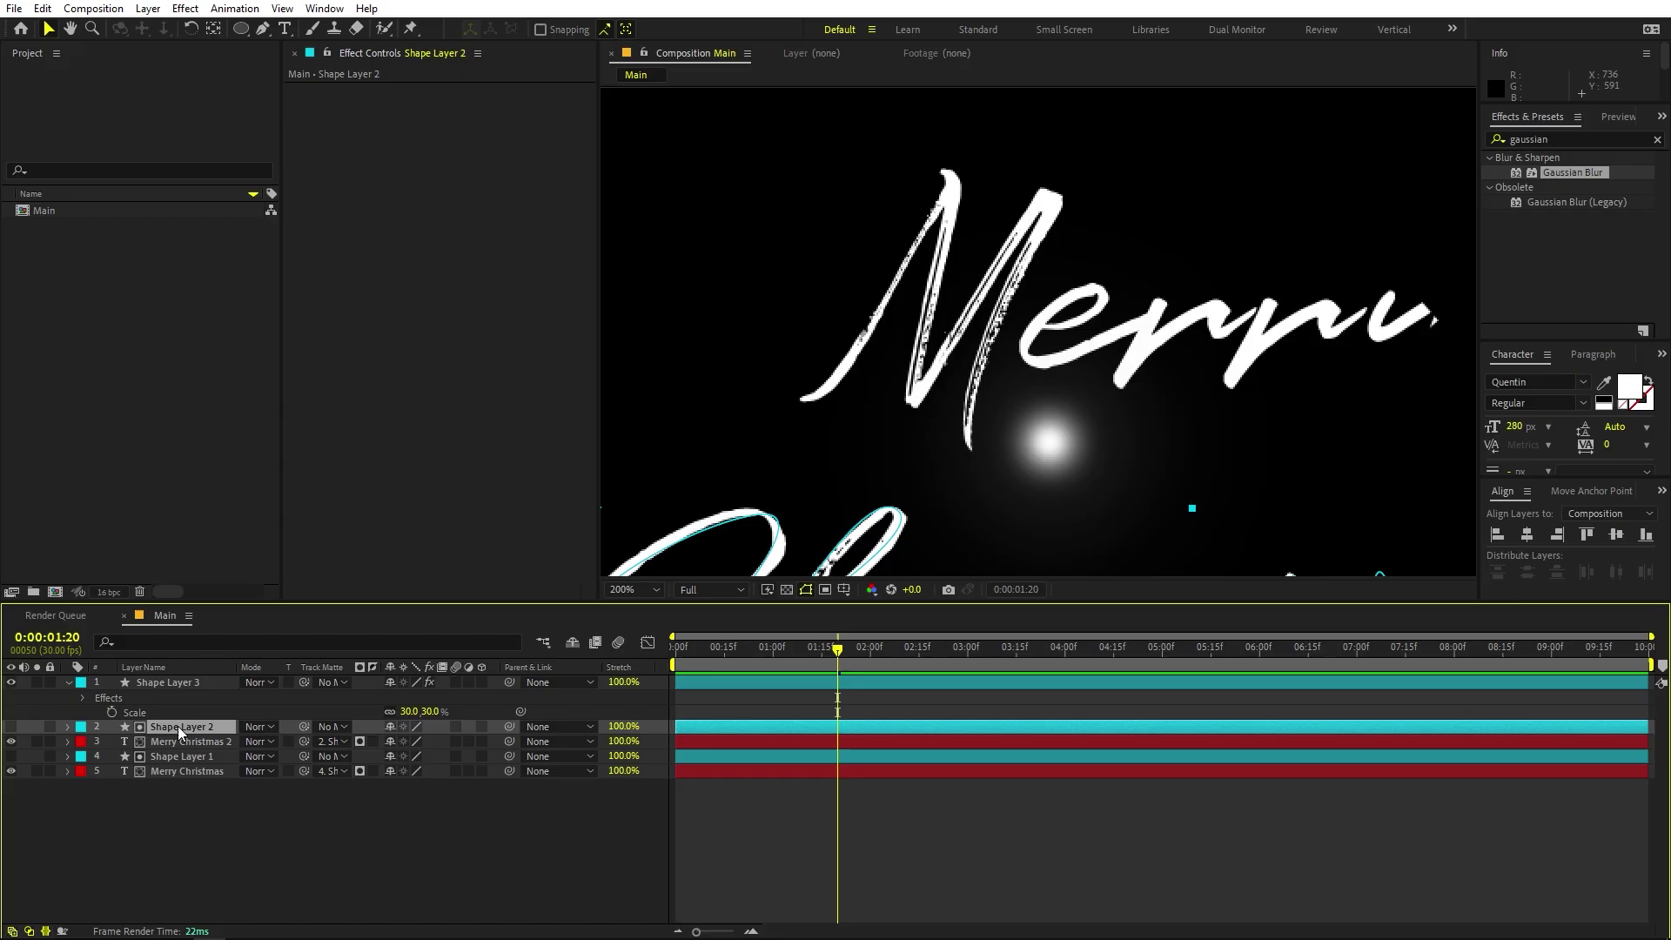
{"action": "left_click", "coordinate": [63, 730]}
{"action": "left_click", "coordinate": [98, 757]}
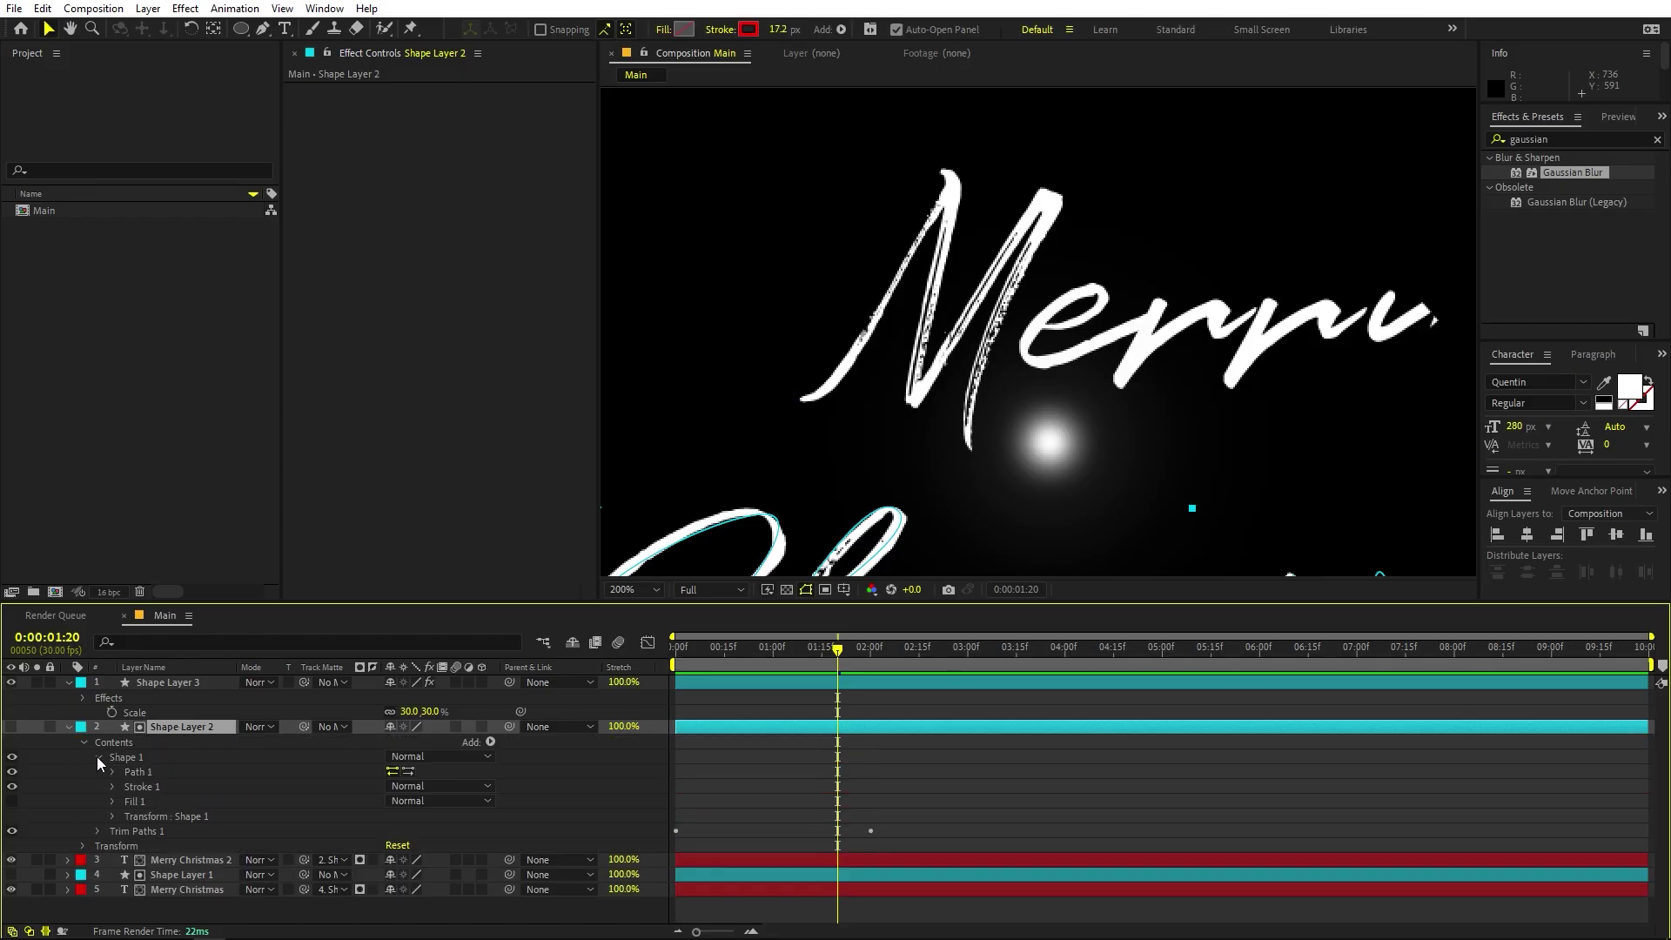
{"action": "left_click", "coordinate": [111, 772]}
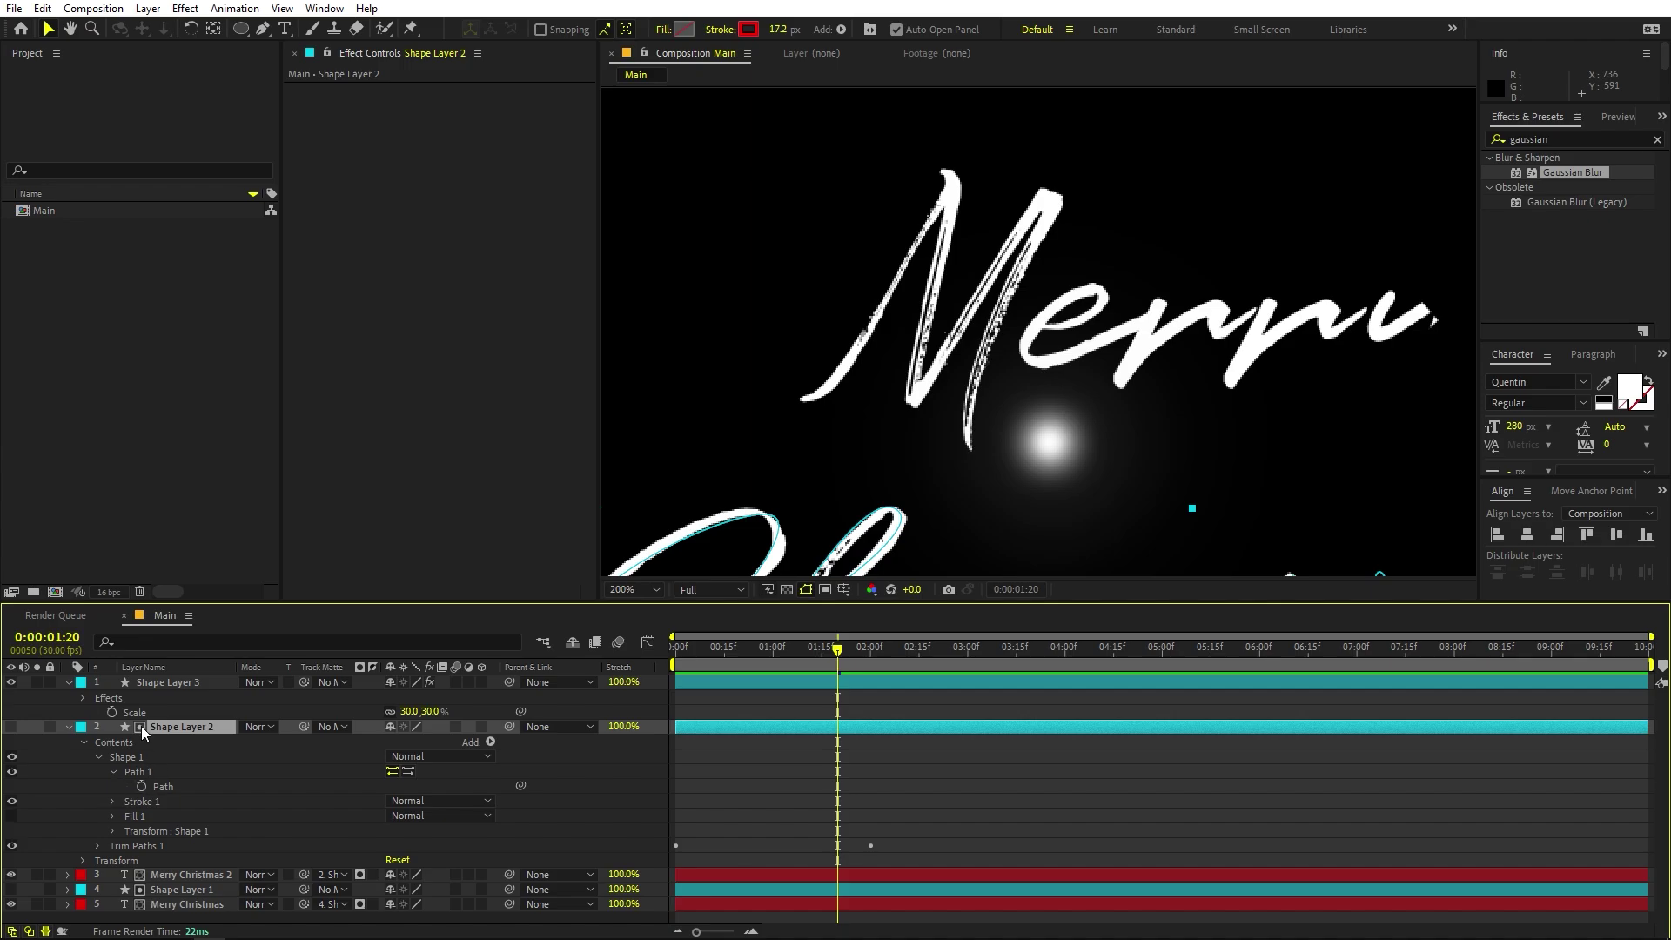
Rename Shape Layer 3 as Glow Dot 1.
{"action": "left_click", "coordinate": [153, 682]}
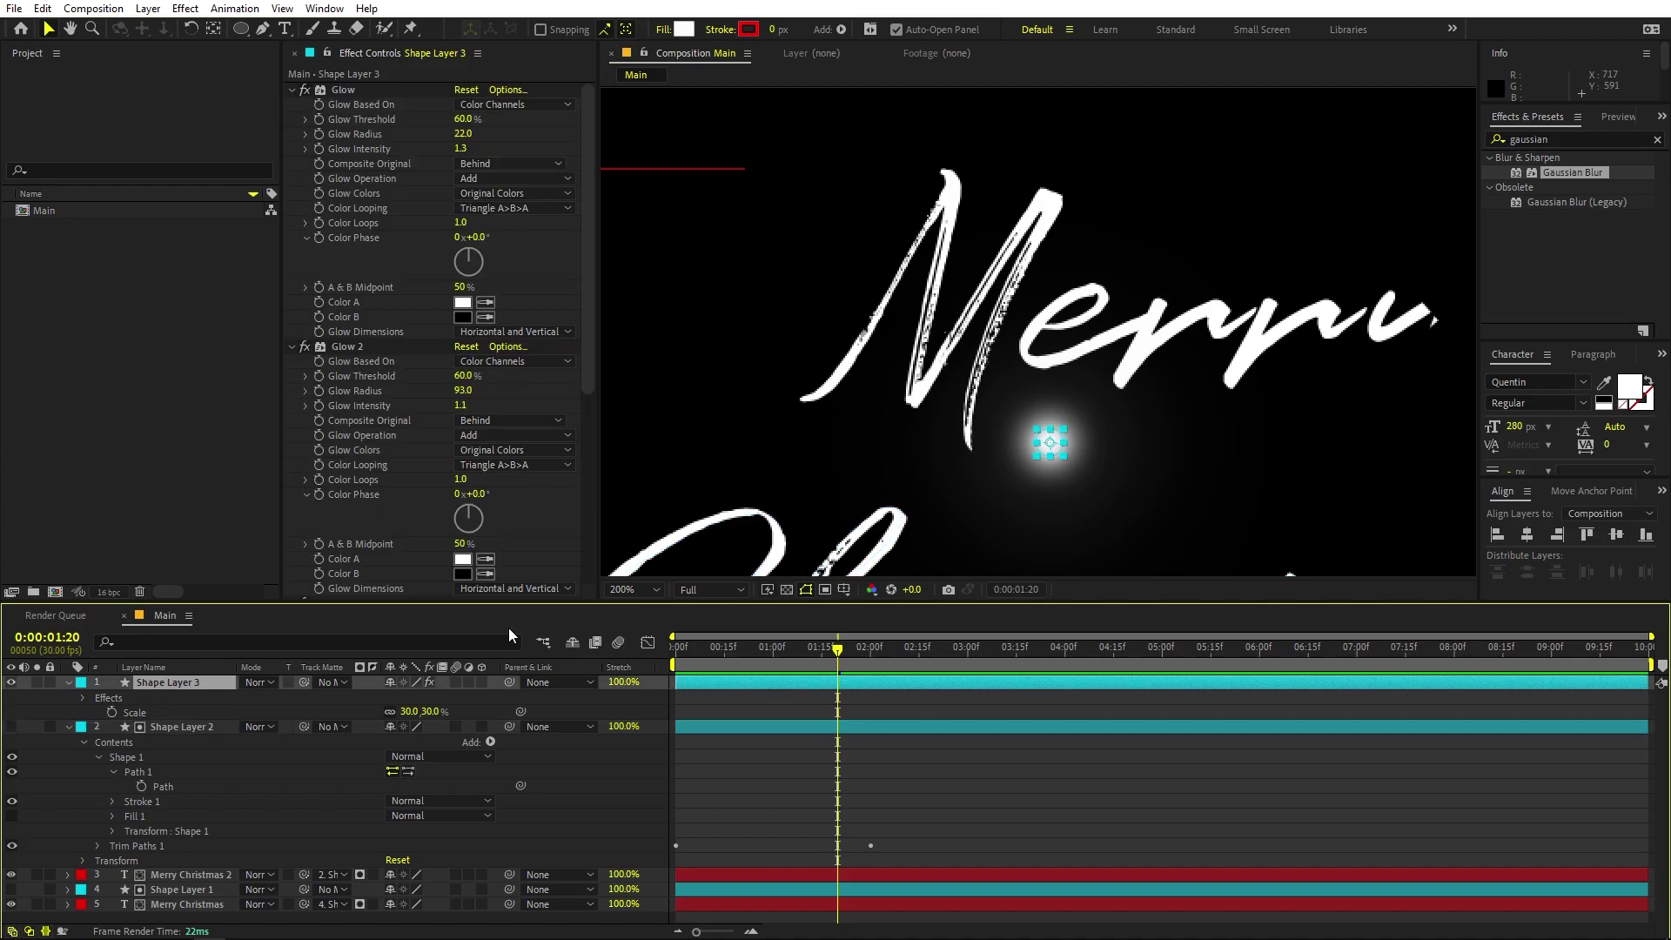
{"action": "key", "text": "Return"}
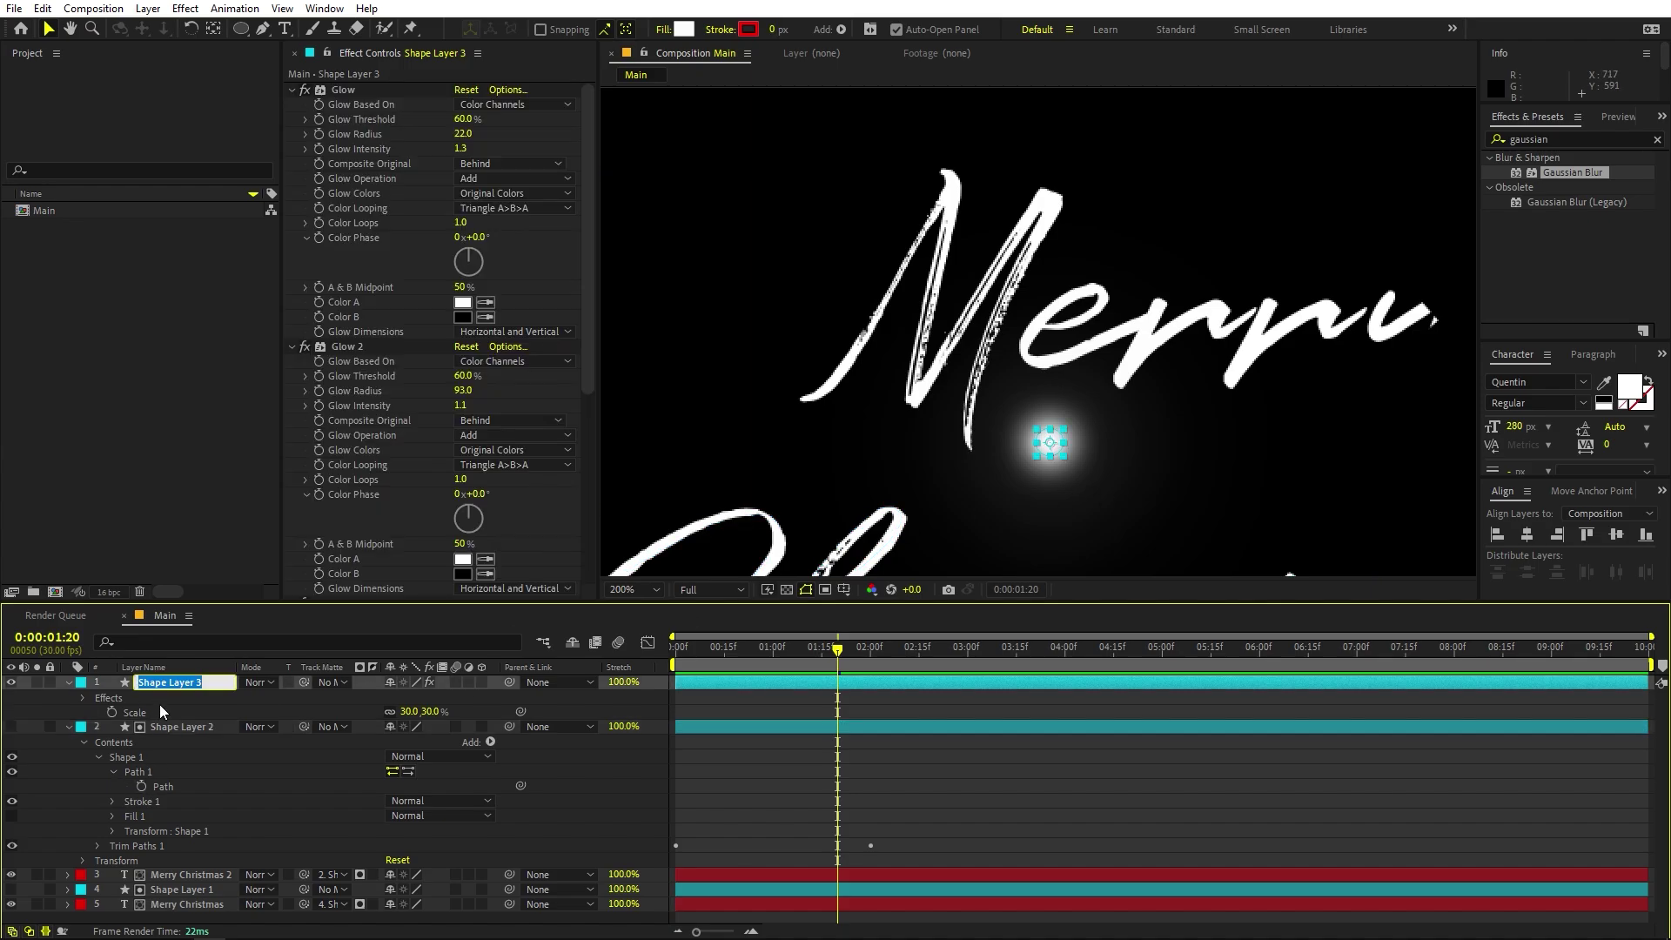
{"action": "type", "text": "Glow Dot 1"}
{"action": "key", "text": "Return"}
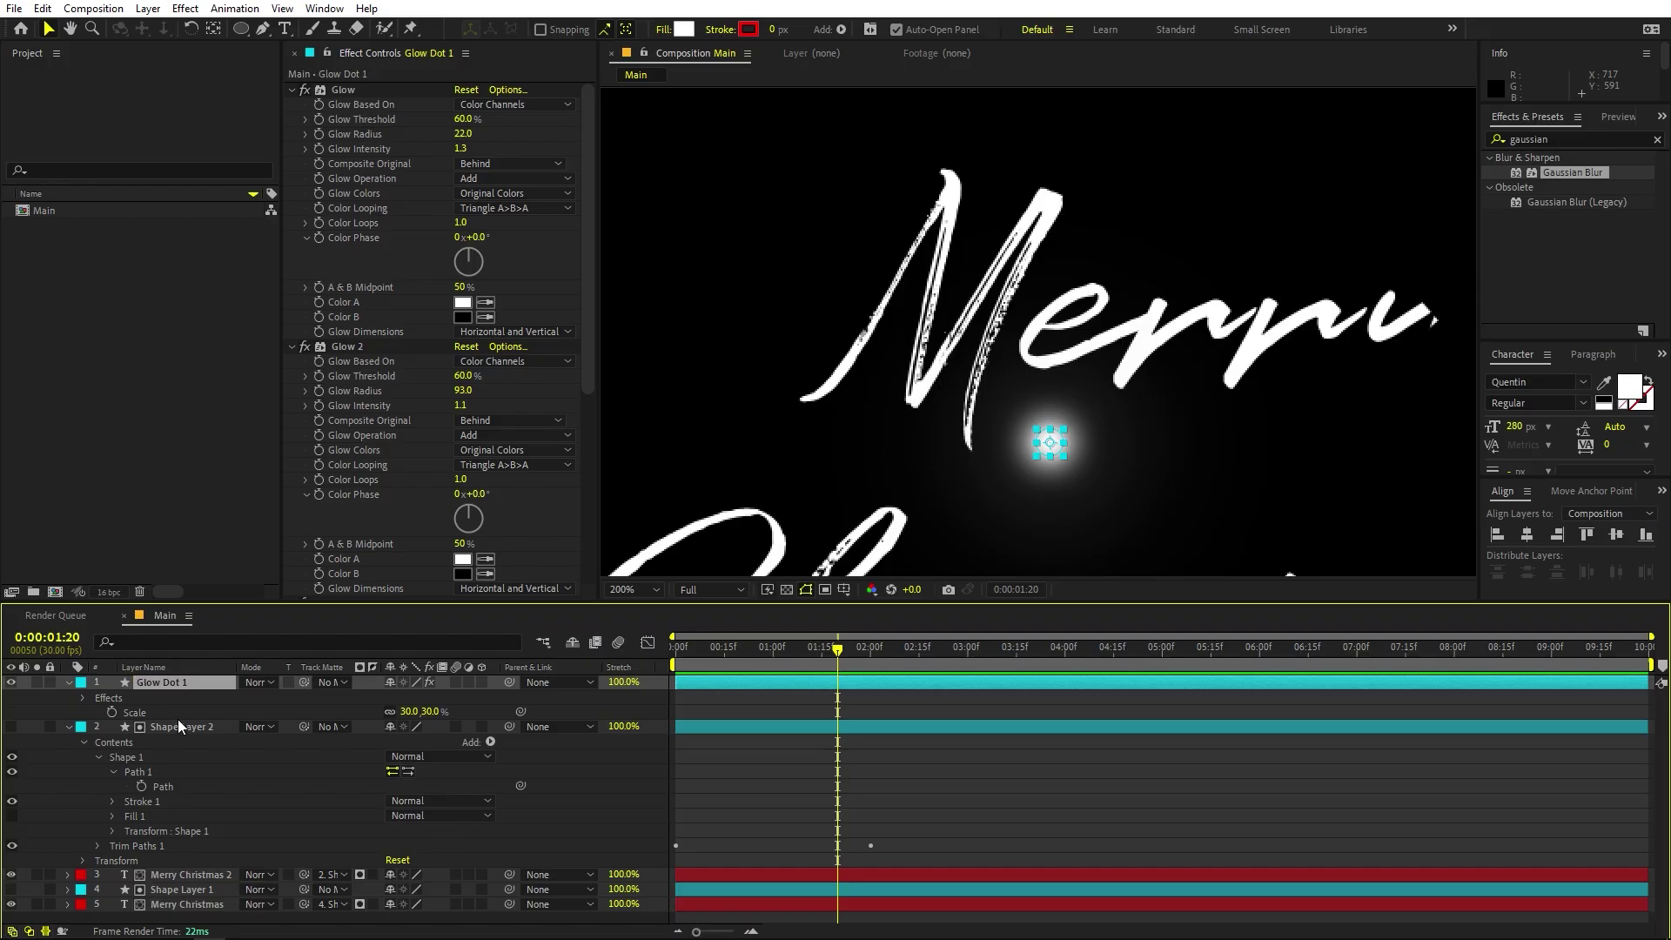
Copy Shape Layer 2's path into the Position property of Glow Dot 1 at the first frame, fit the view and deselect.
{"action": "left_click", "coordinate": [169, 786]}
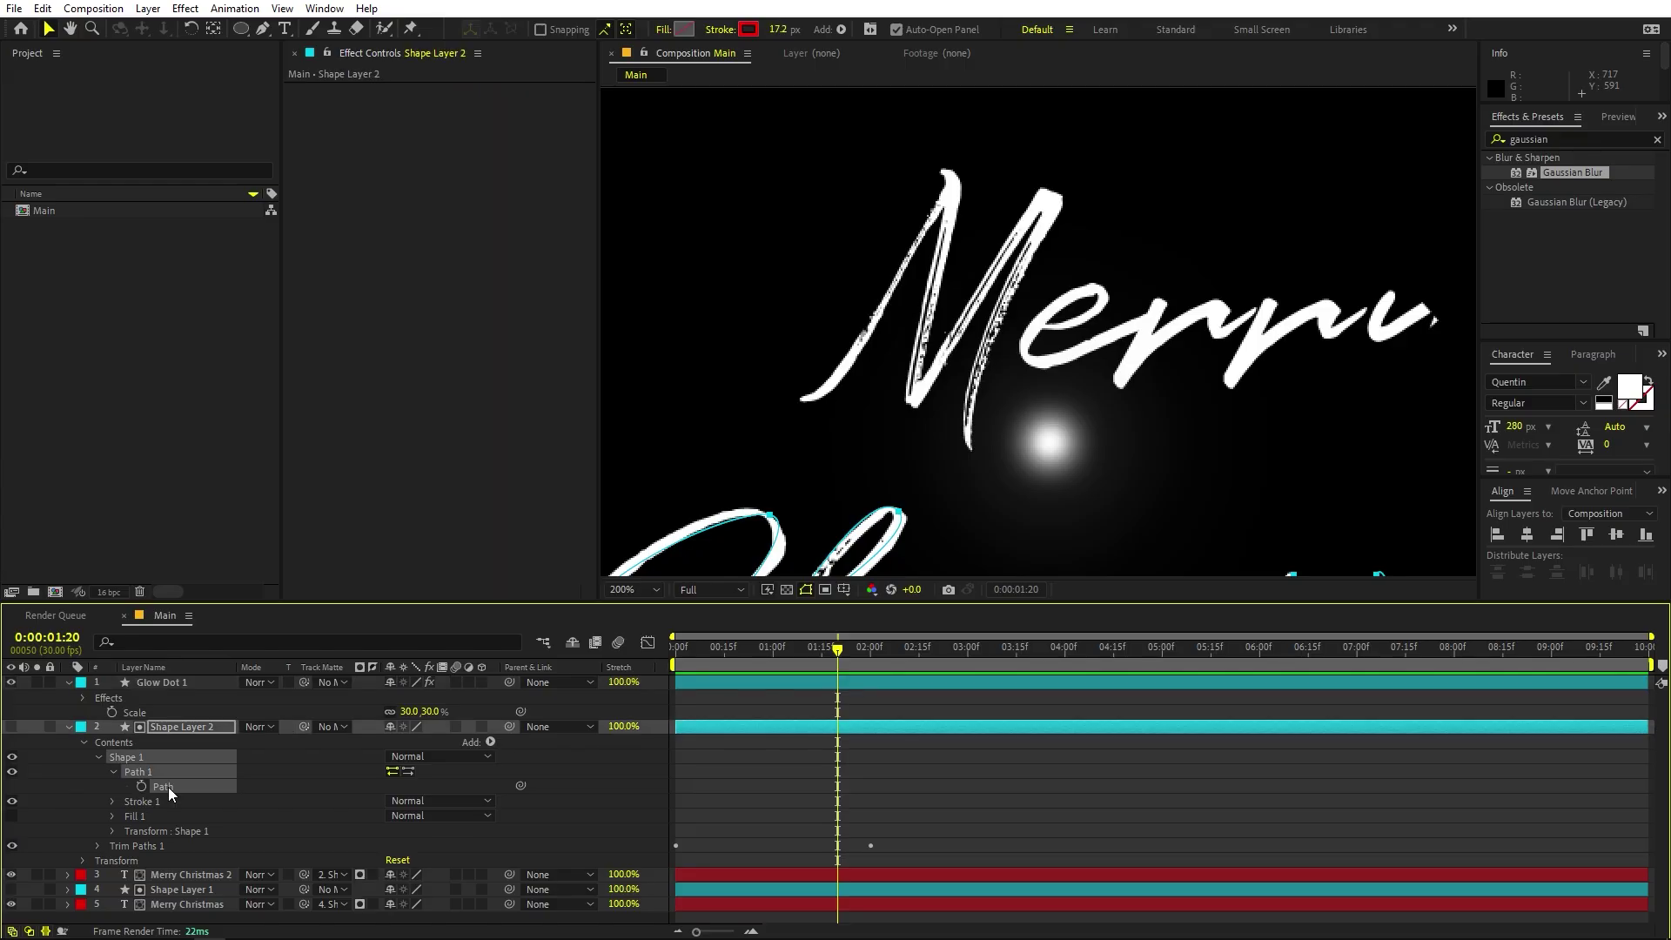
{"action": "left_click", "coordinate": [146, 682]}
{"action": "key", "text": "p"}
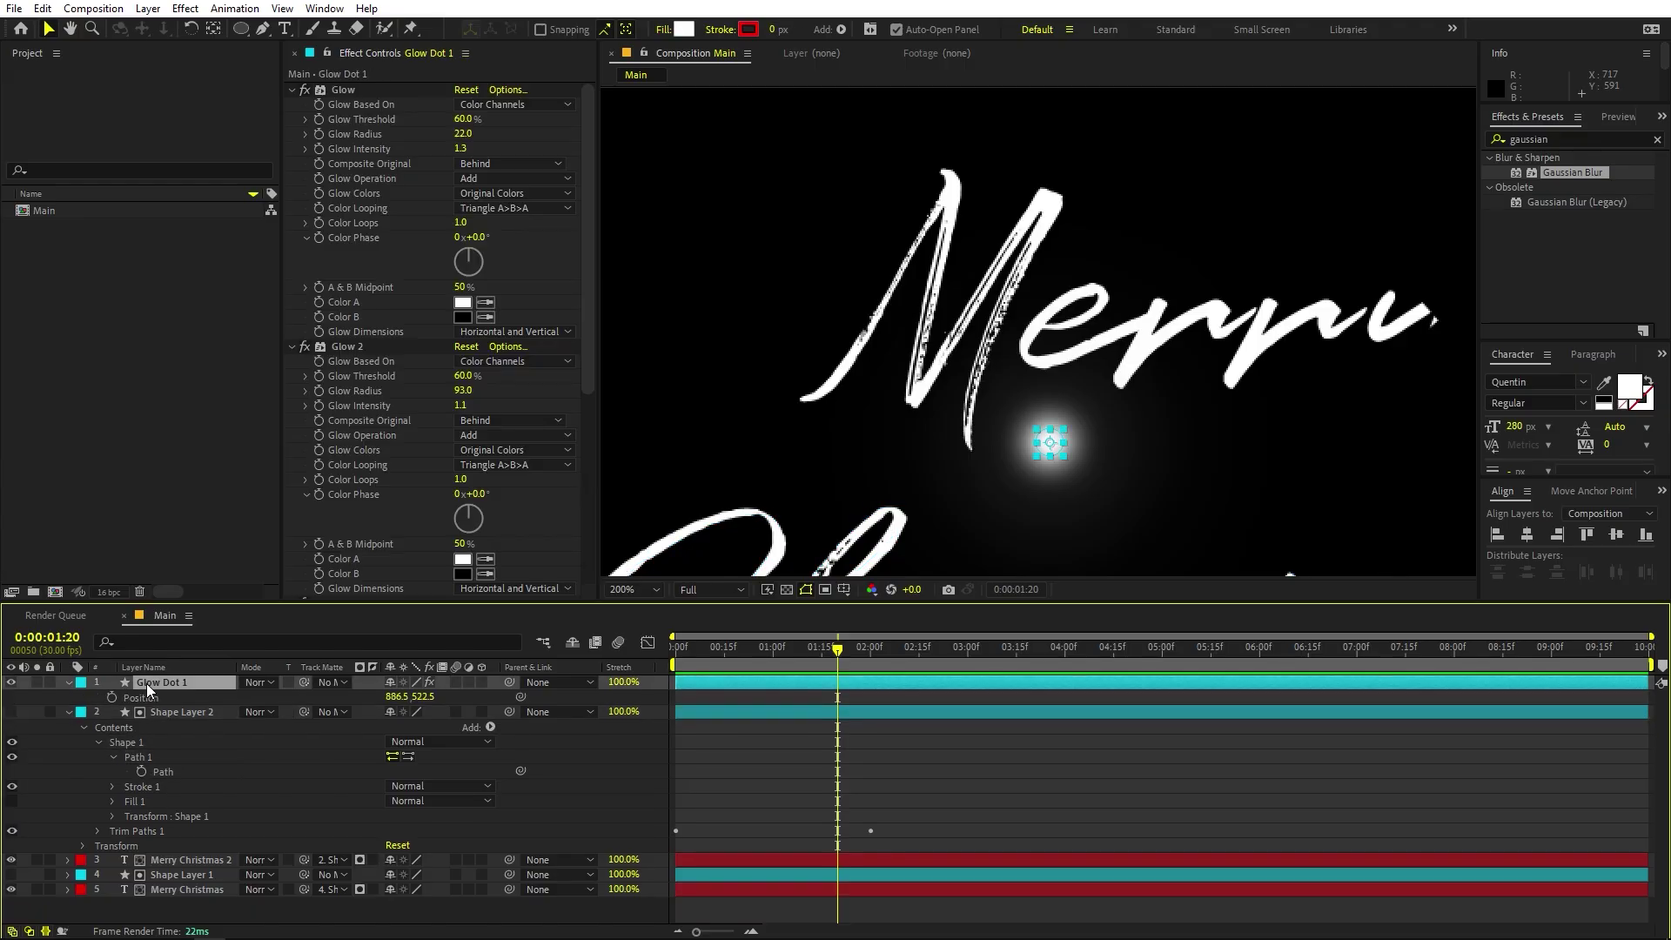
{"action": "left_click", "coordinate": [140, 697]}
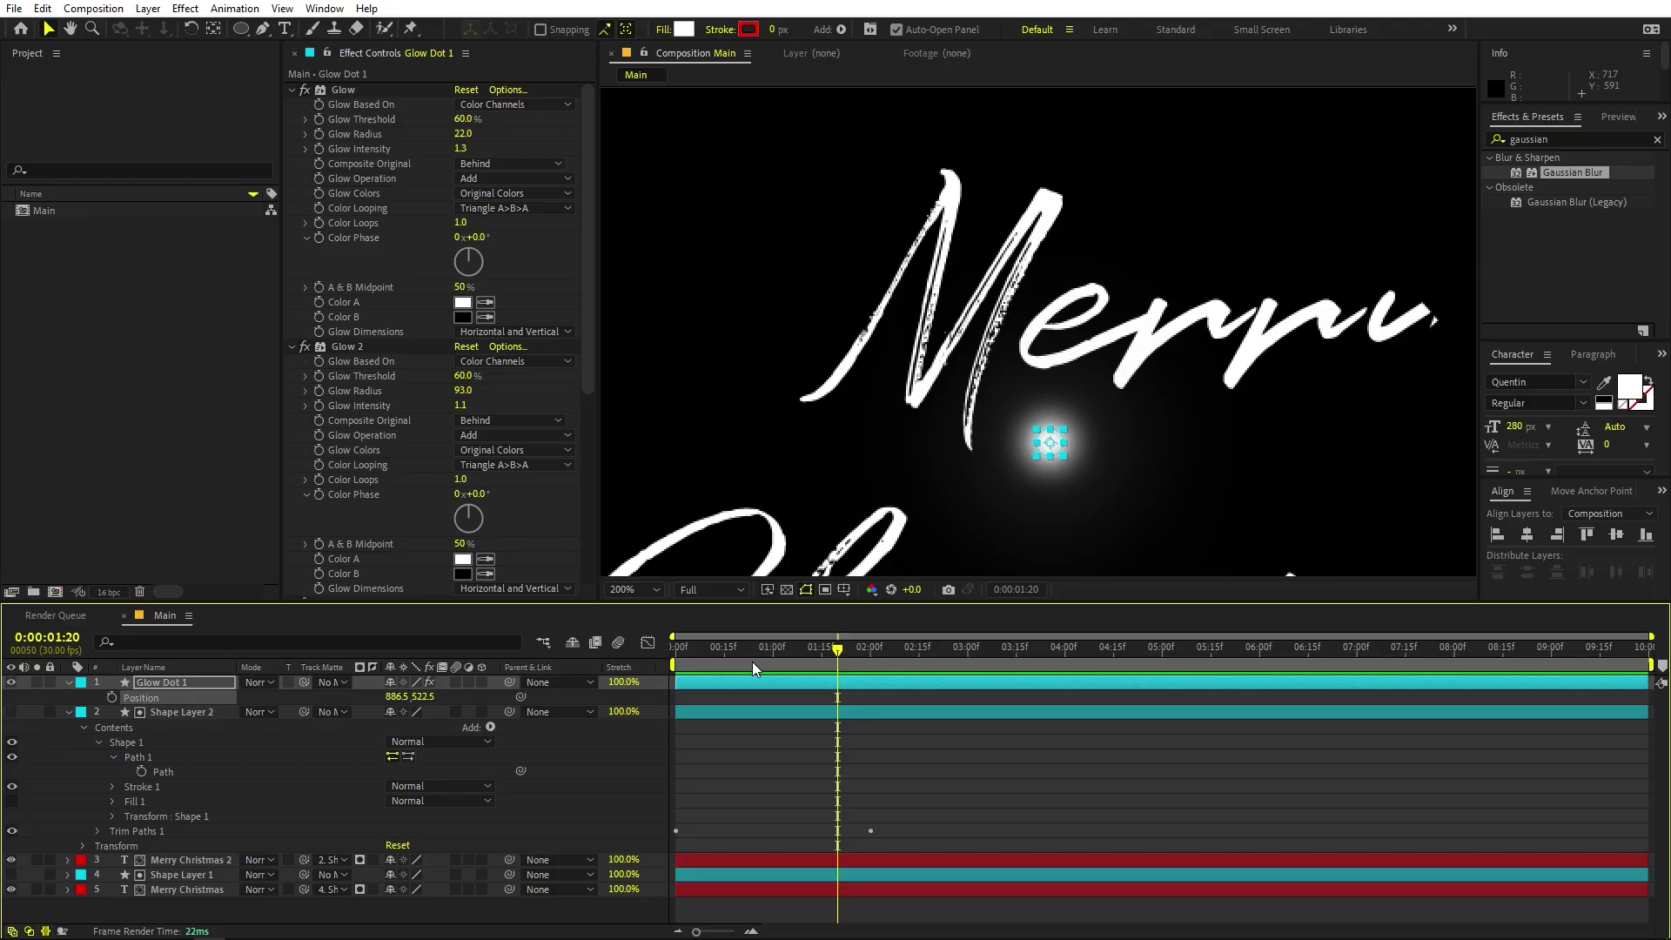
{"action": "key", "text": "Home"}
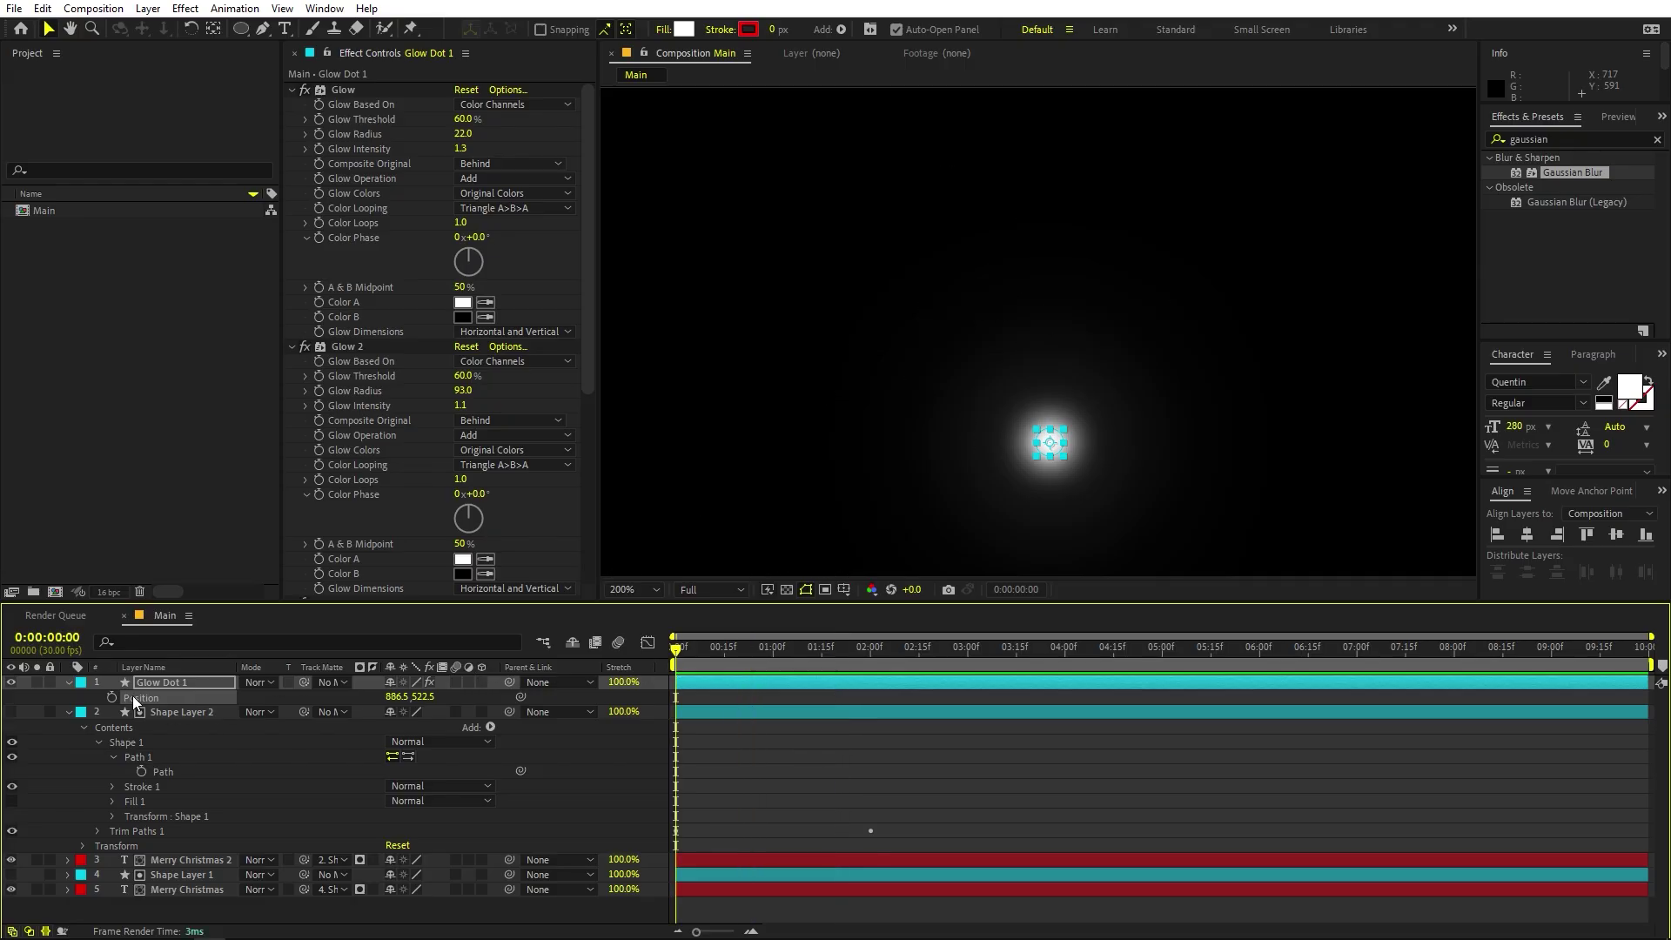
{"action": "key", "text": "ctrl+v"}
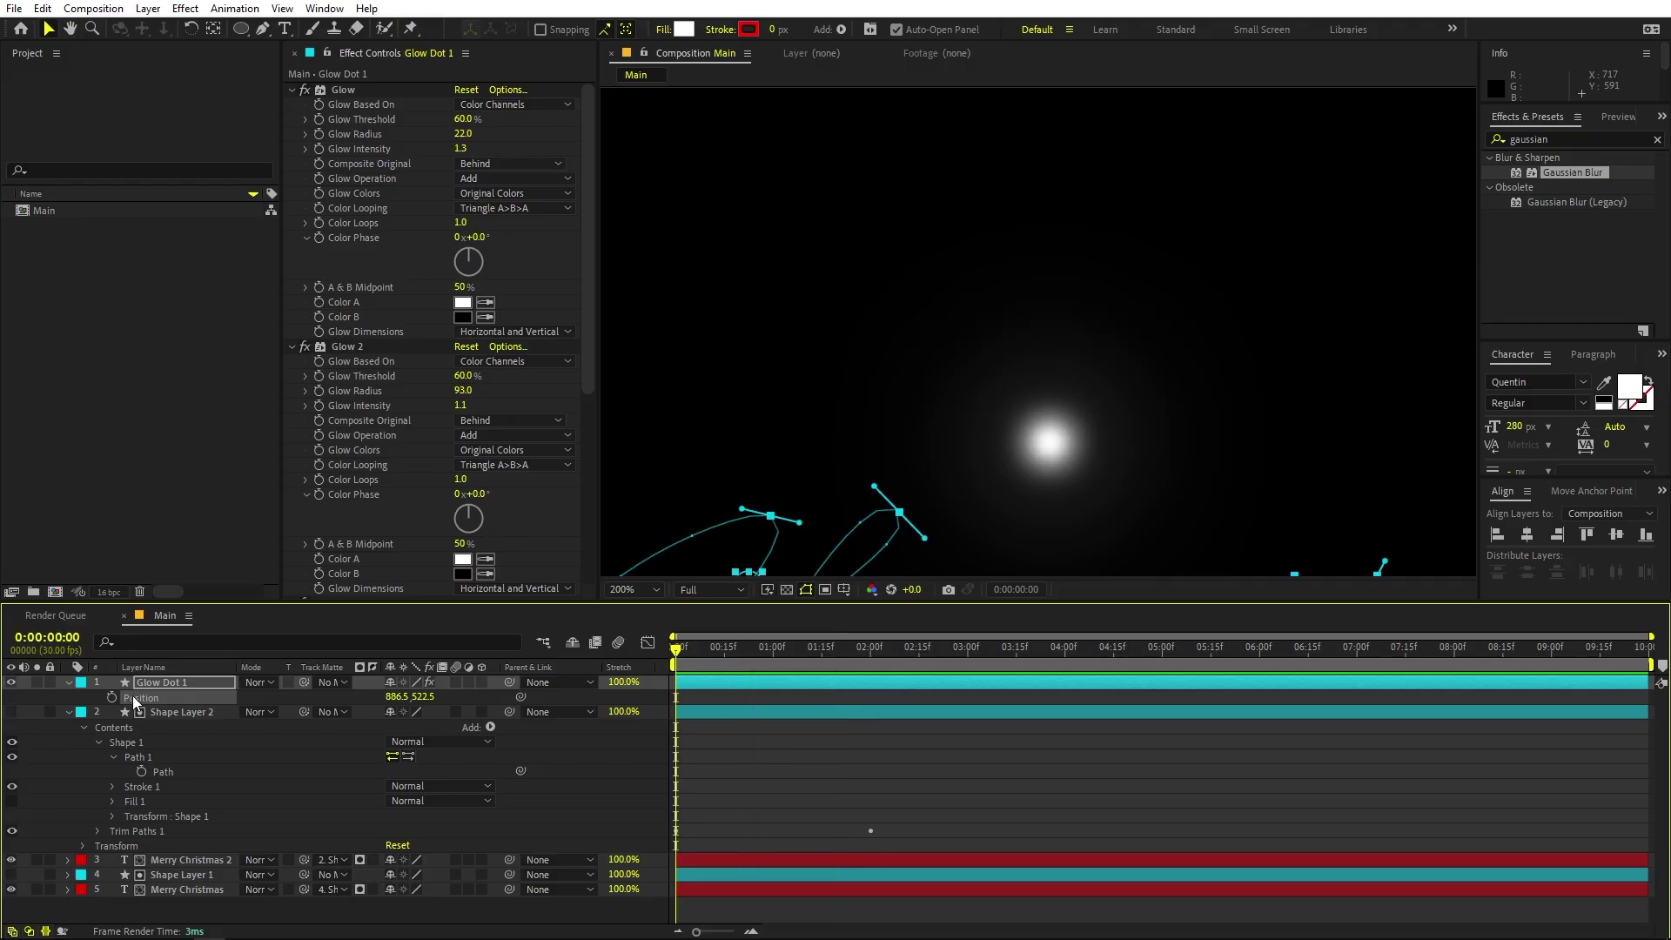
{"action": "left_click", "coordinate": [614, 592]}
{"action": "left_click", "coordinate": [629, 620]}
{"action": "left_click", "coordinate": [742, 763]}
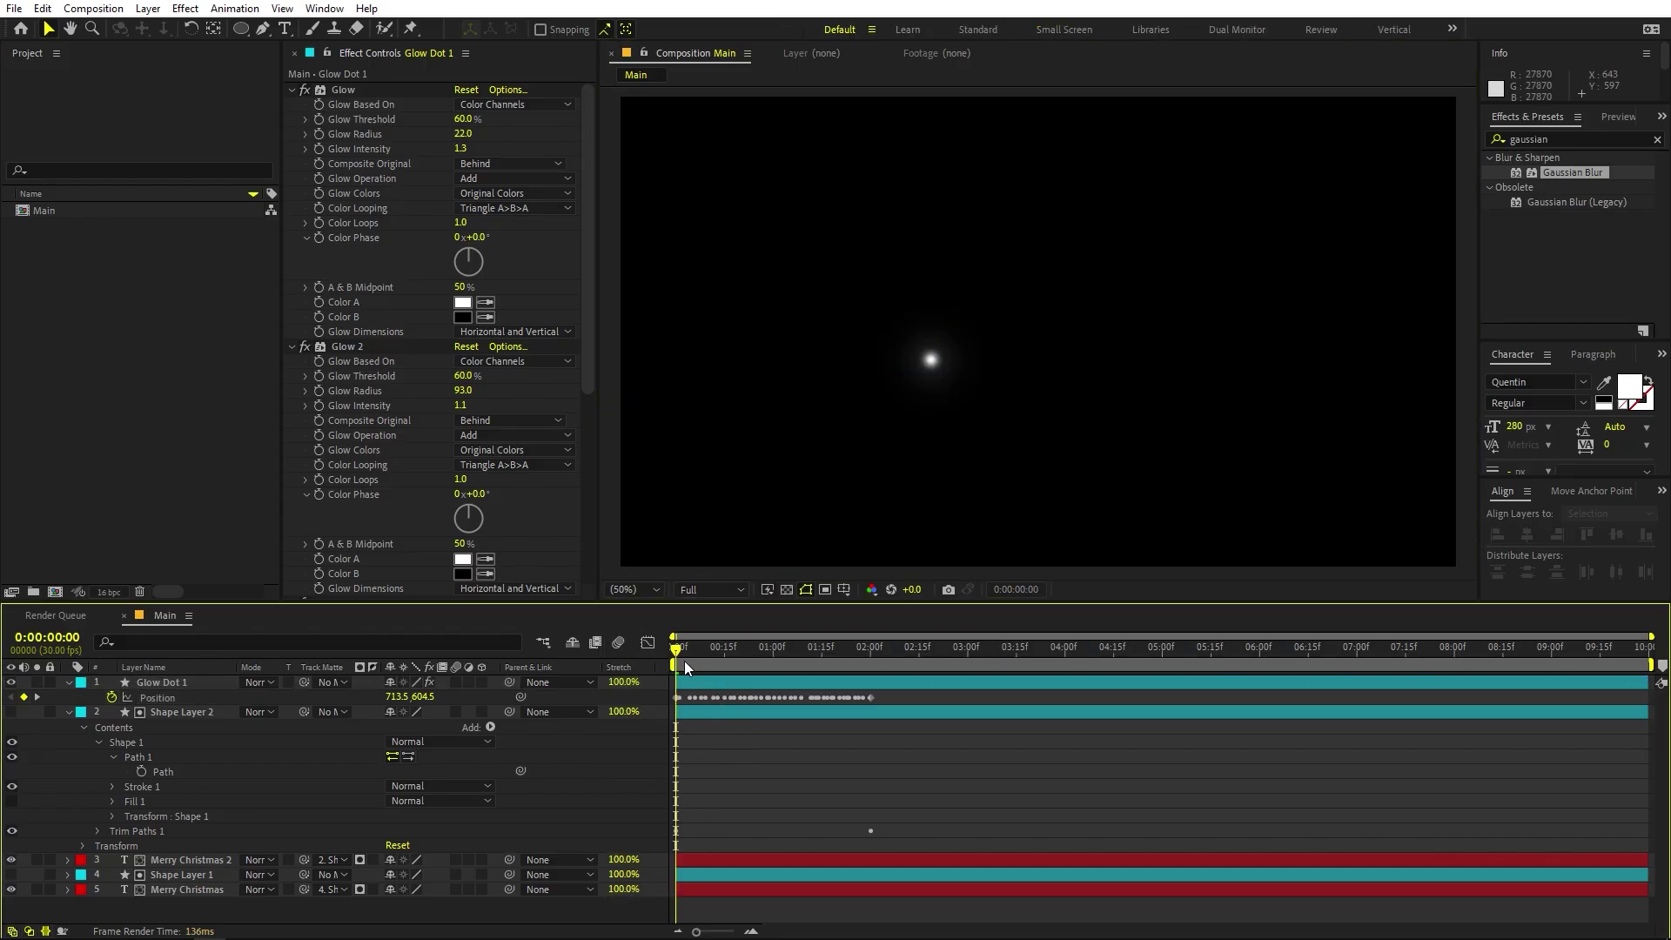
Check Glow Dot 1 along the Christmas stroke, then duplicate it, collapse the layer properties and place the copy directly above Shape Layer 1.
{"action": "left_click_drag", "start_coordinate": [684, 661], "coordinate": [866, 679]}
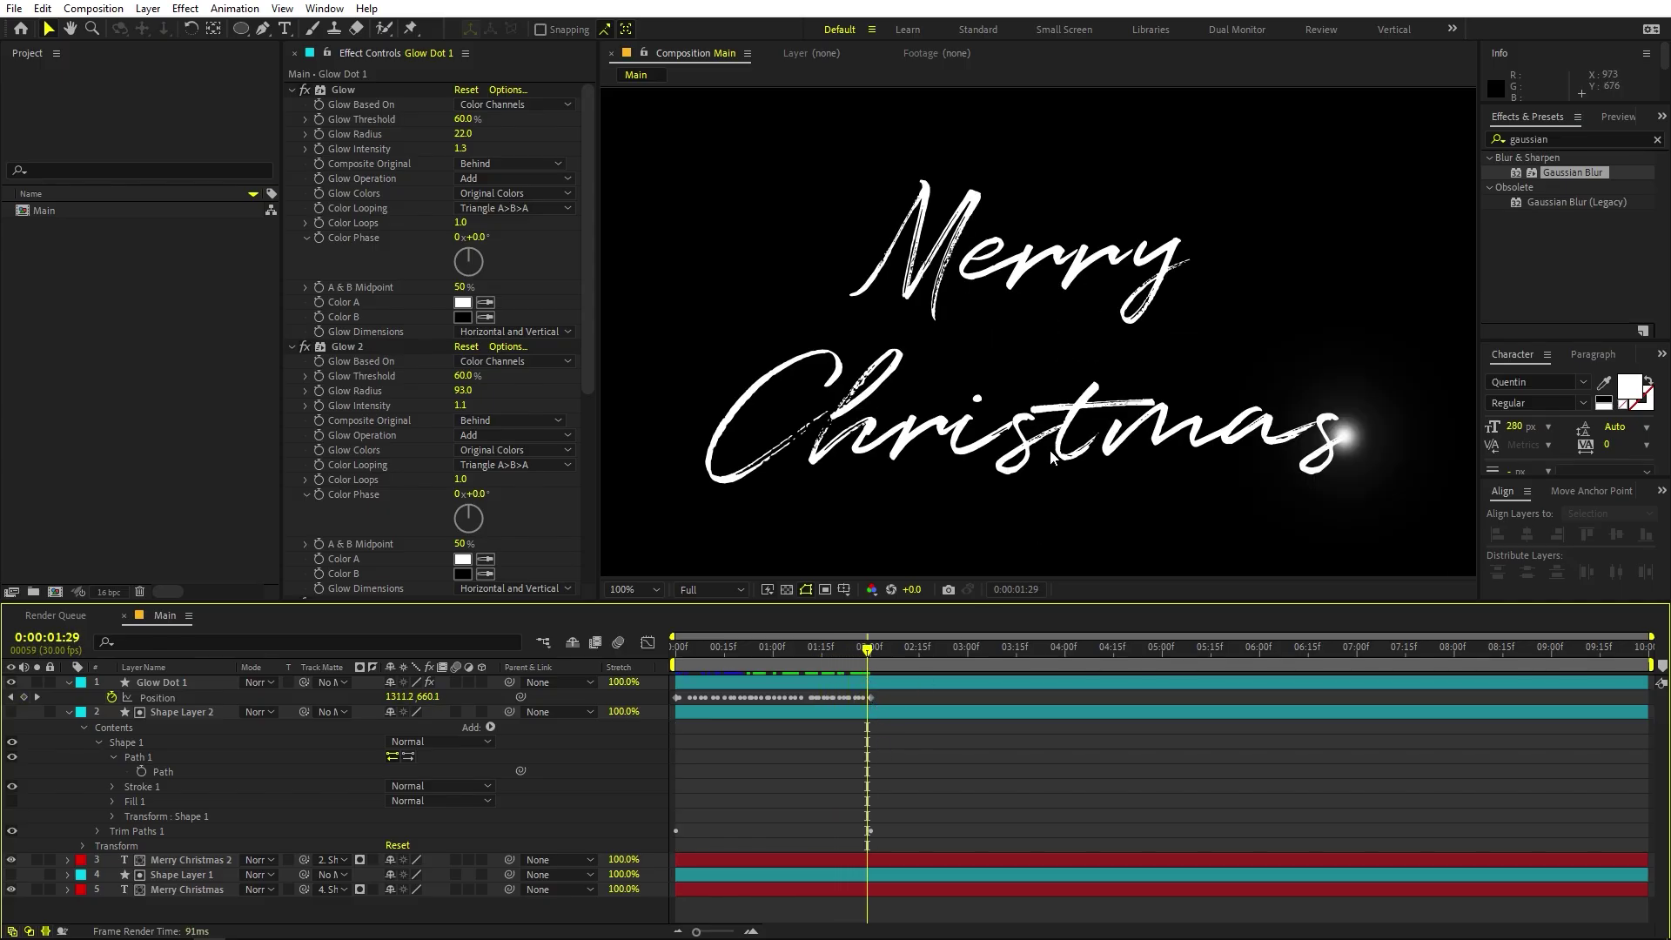
{"action": "key", "text": "slash"}
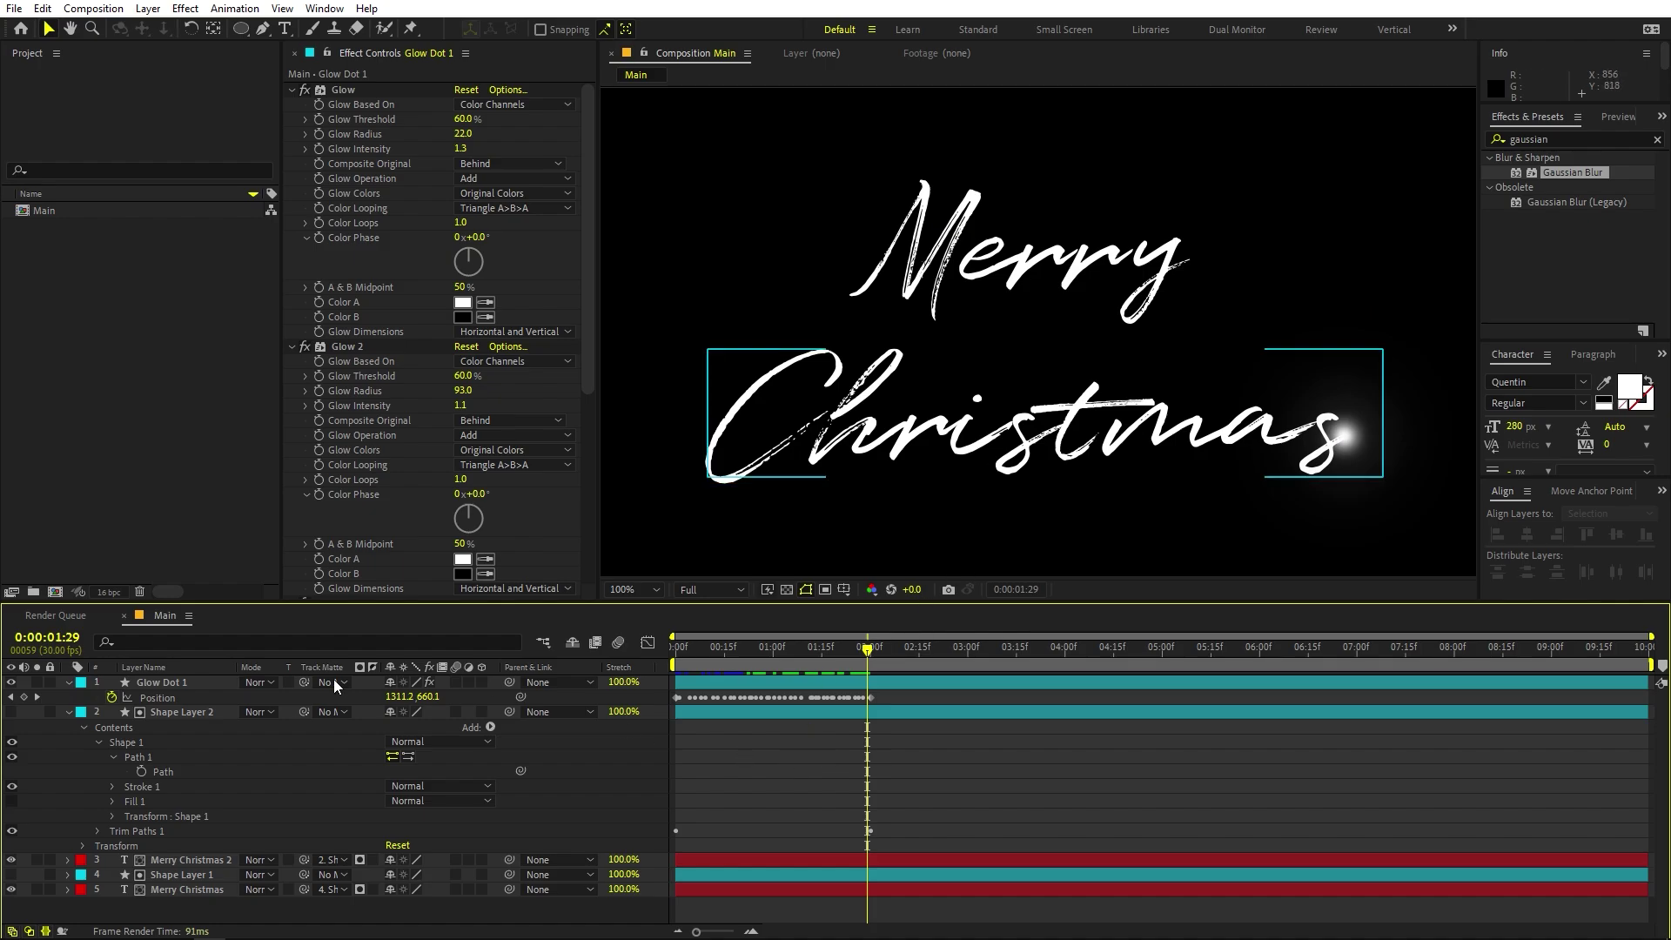
{"action": "left_click", "coordinate": [157, 684]}
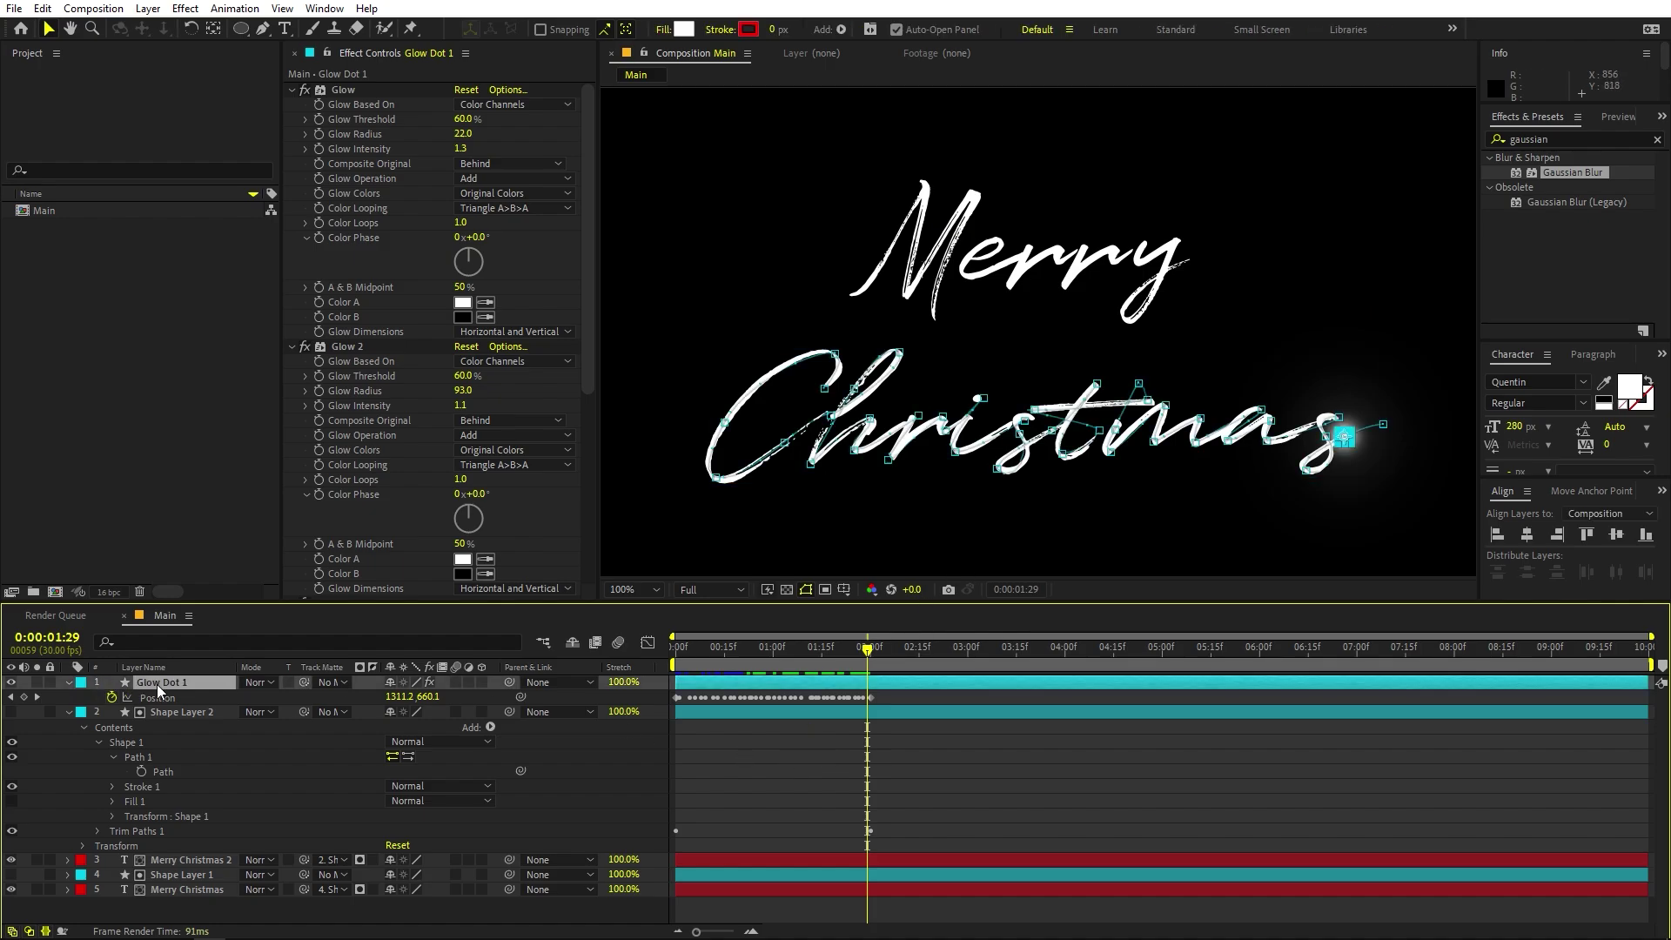
{"action": "key", "text": "ctrl+d"}
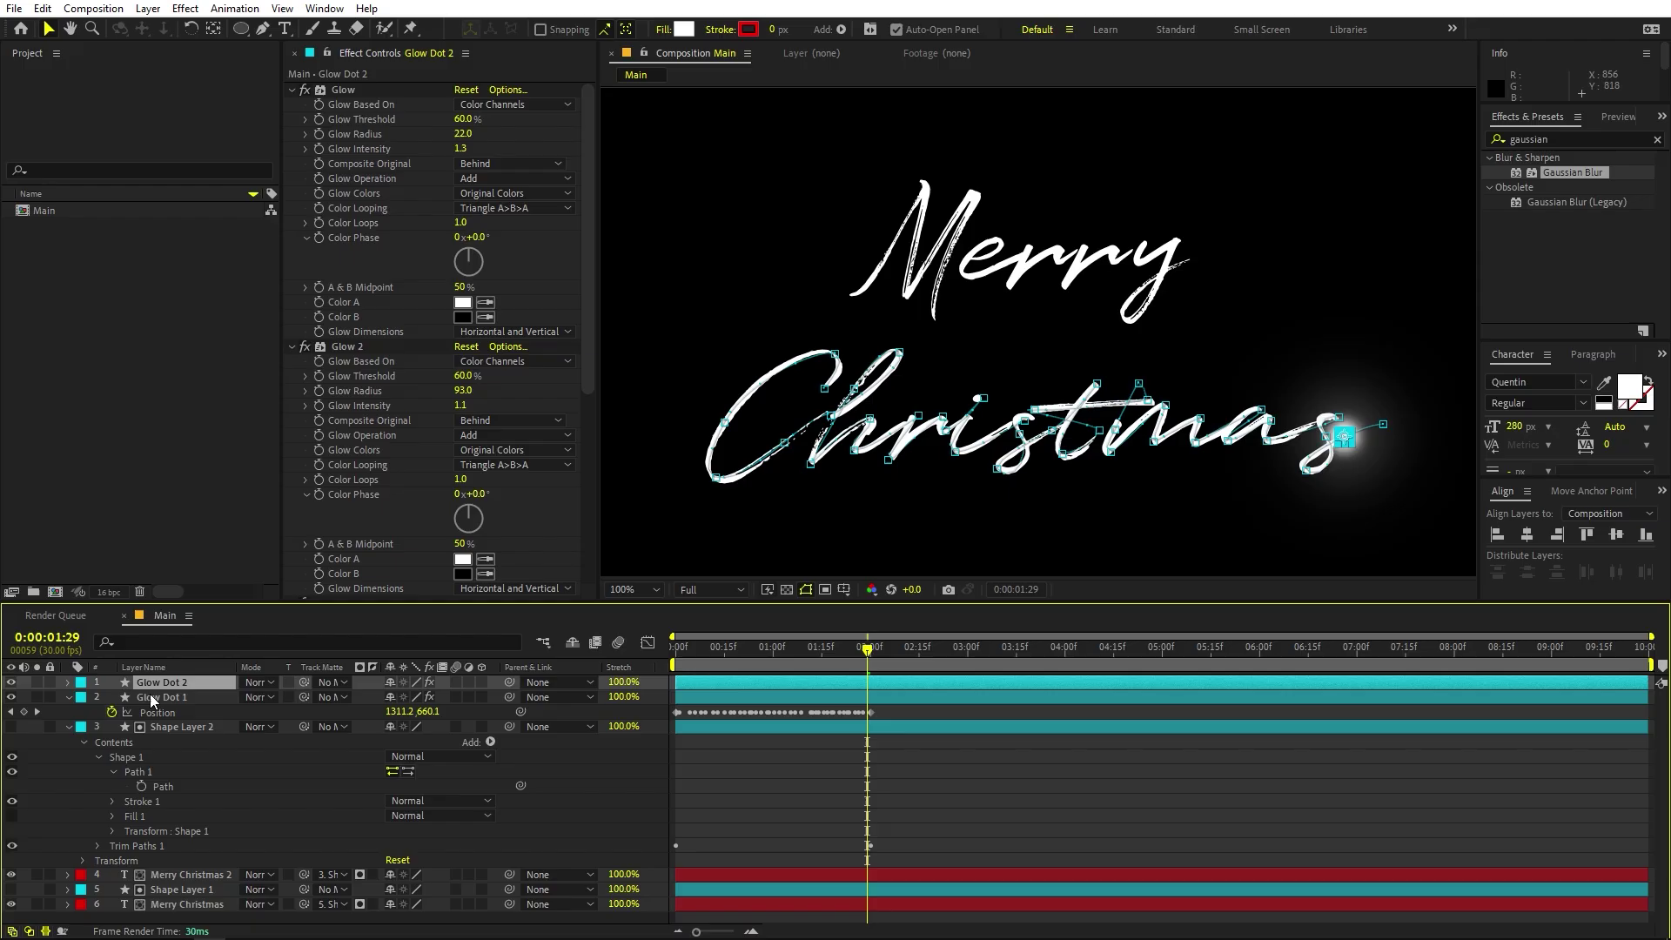
{"action": "left_click", "coordinate": [69, 697]}
{"action": "left_click", "coordinate": [69, 712]}
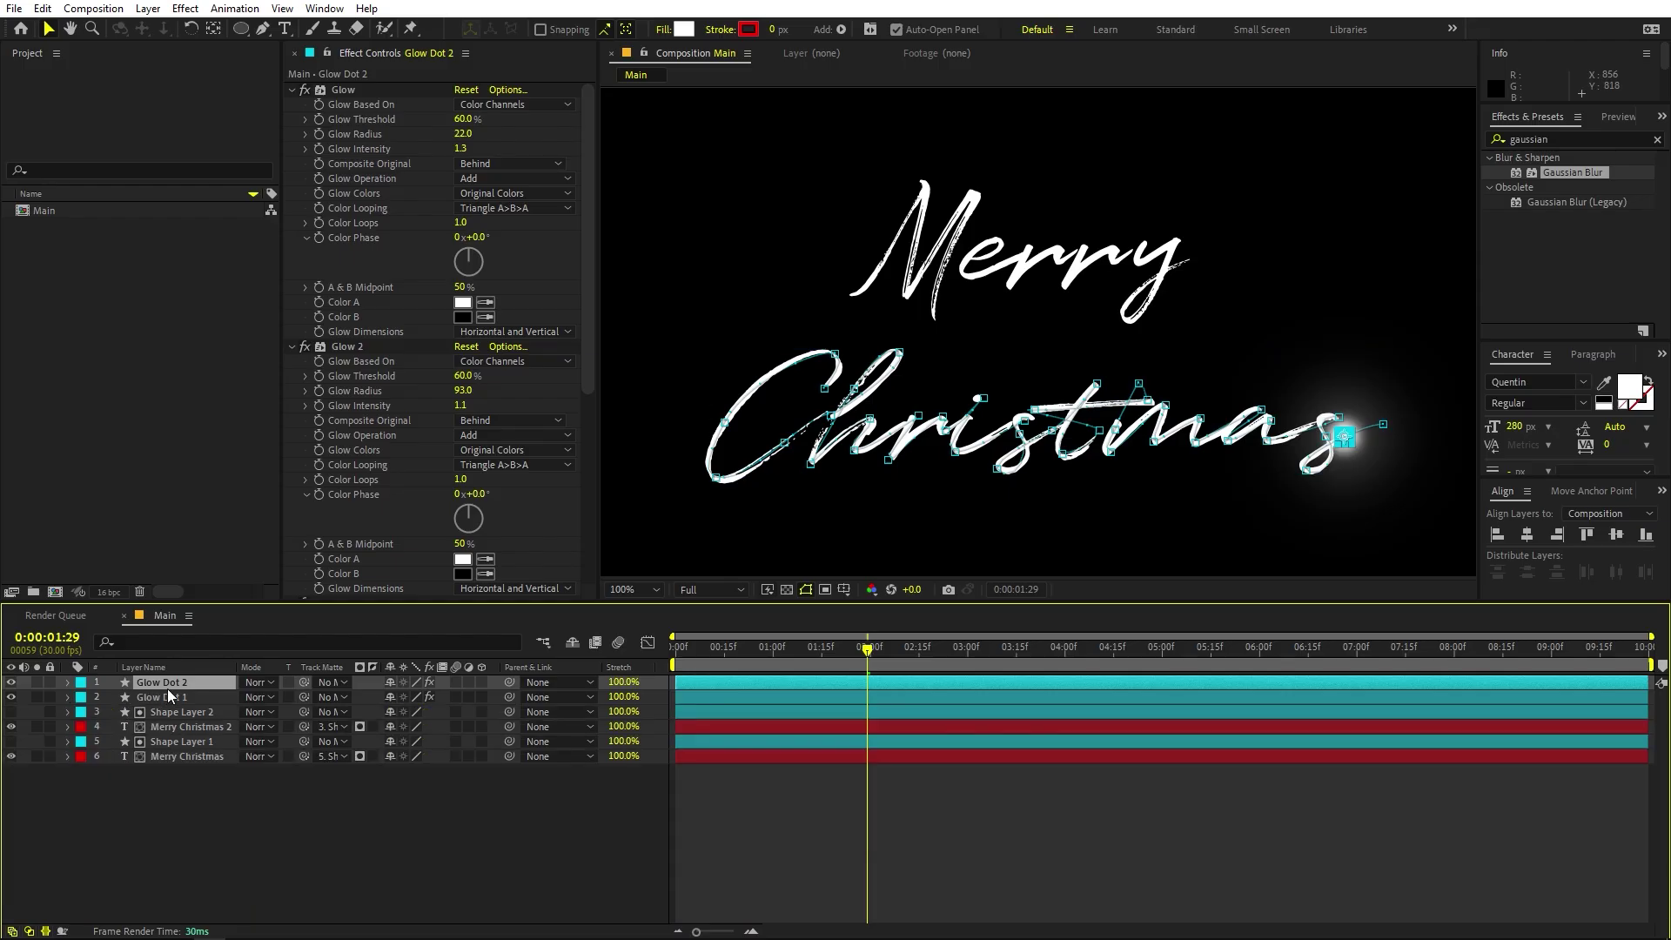
{"action": "left_click_drag", "start_coordinate": [172, 684], "coordinate": [172, 733]}
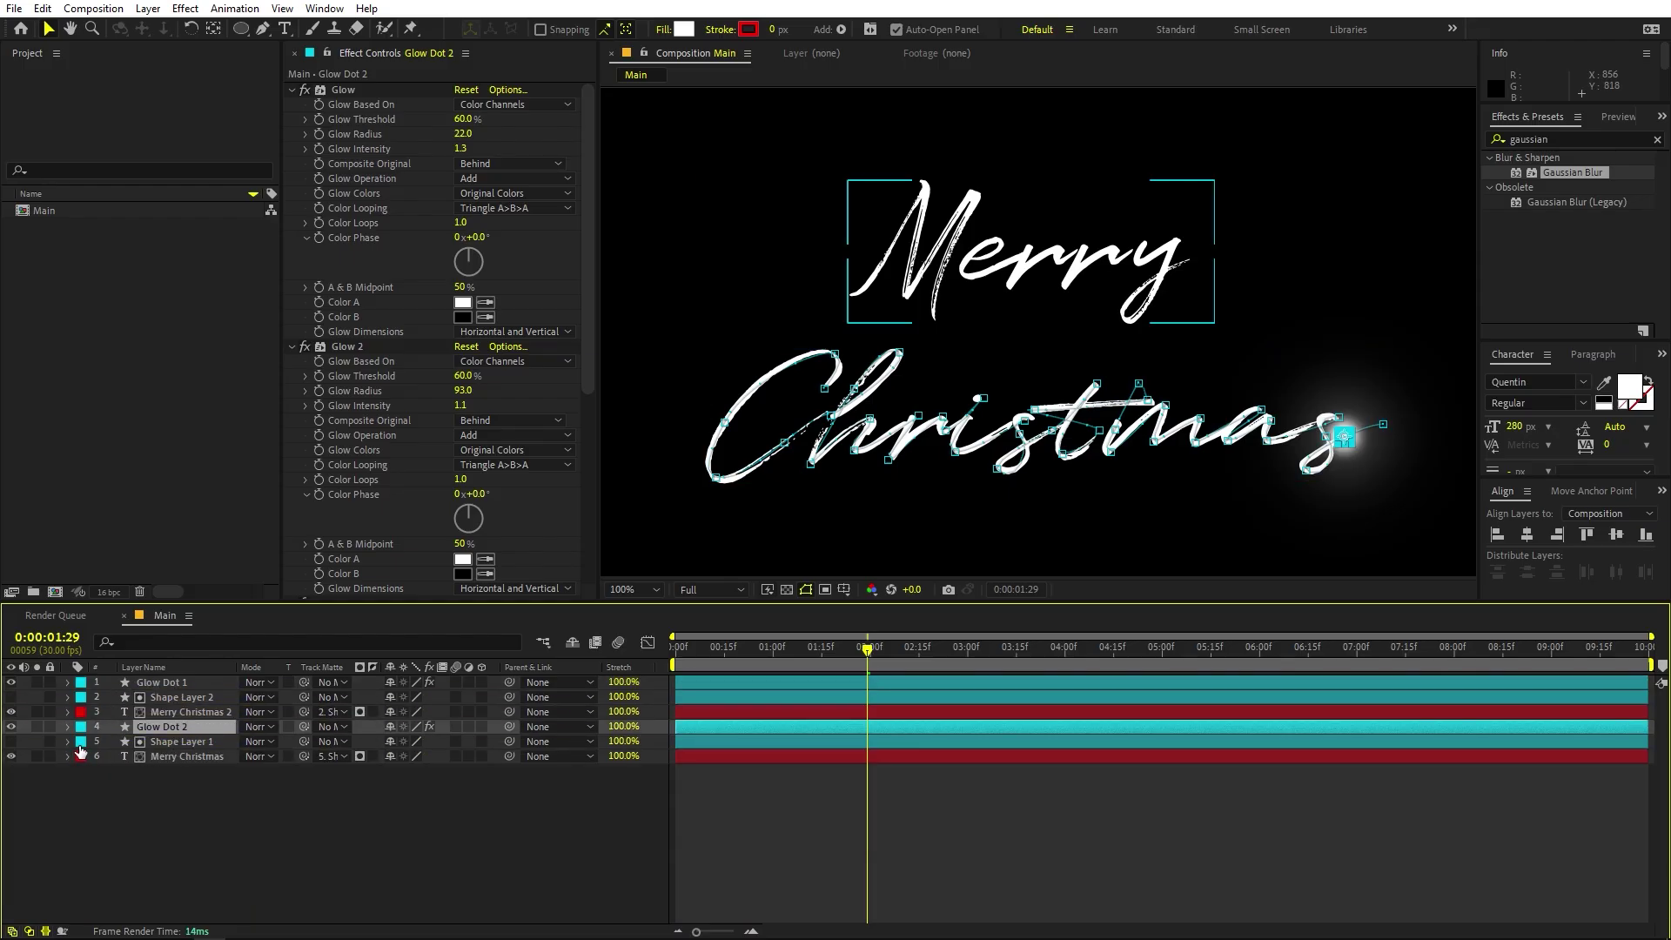
Remove the Position animation from Glow Dot 2 with the current time at the first frame.
{"action": "key", "text": "p"}
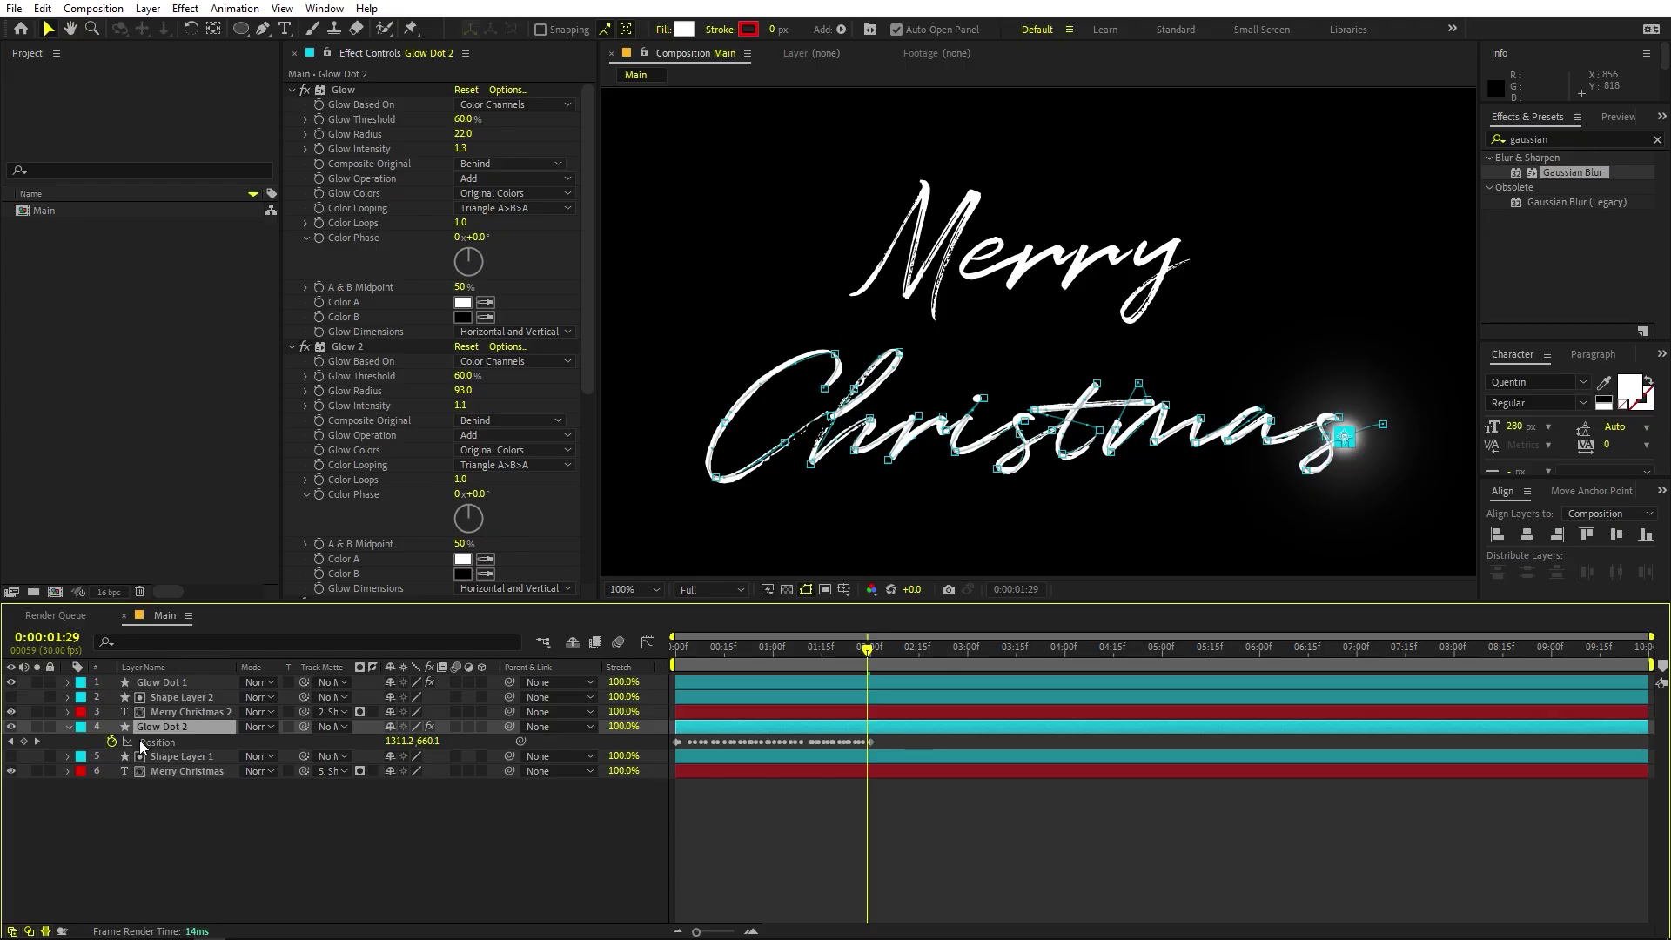
{"action": "left_click_drag", "start_coordinate": [839, 651], "coordinate": [175, 668]}
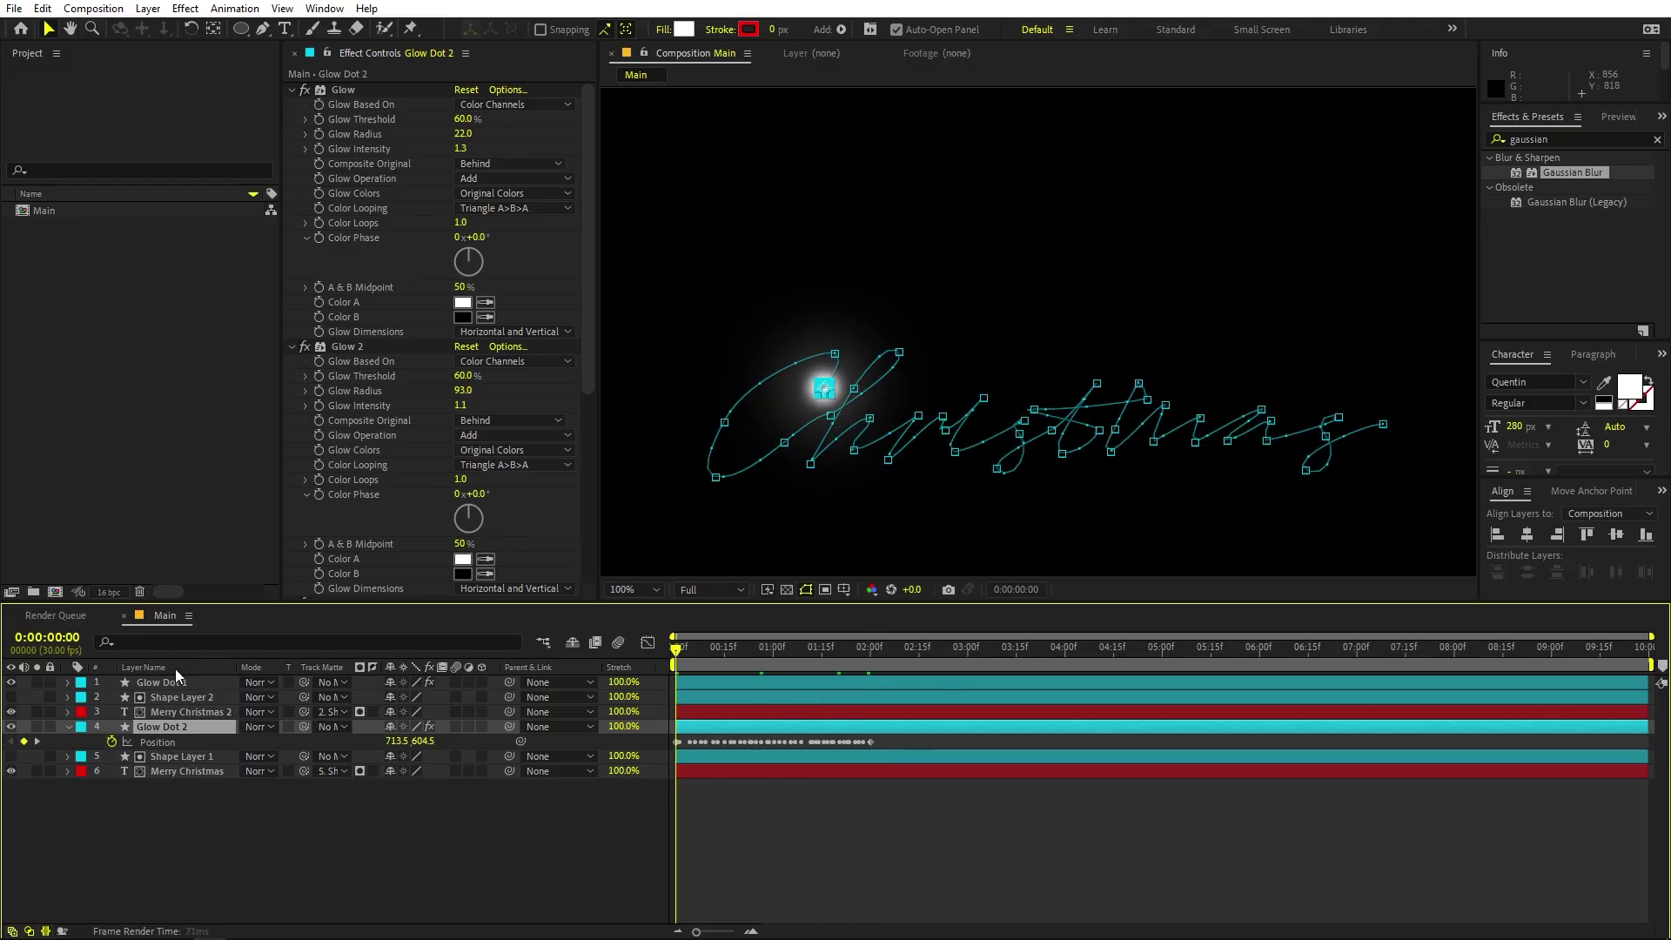
{"action": "left_click", "coordinate": [112, 741]}
Copy the Path of Path 1 in Shape Layer 1 into Glow Dot 2's Position at the first frame, and collapse Shape Layer 1.
{"action": "left_click", "coordinate": [185, 756]}
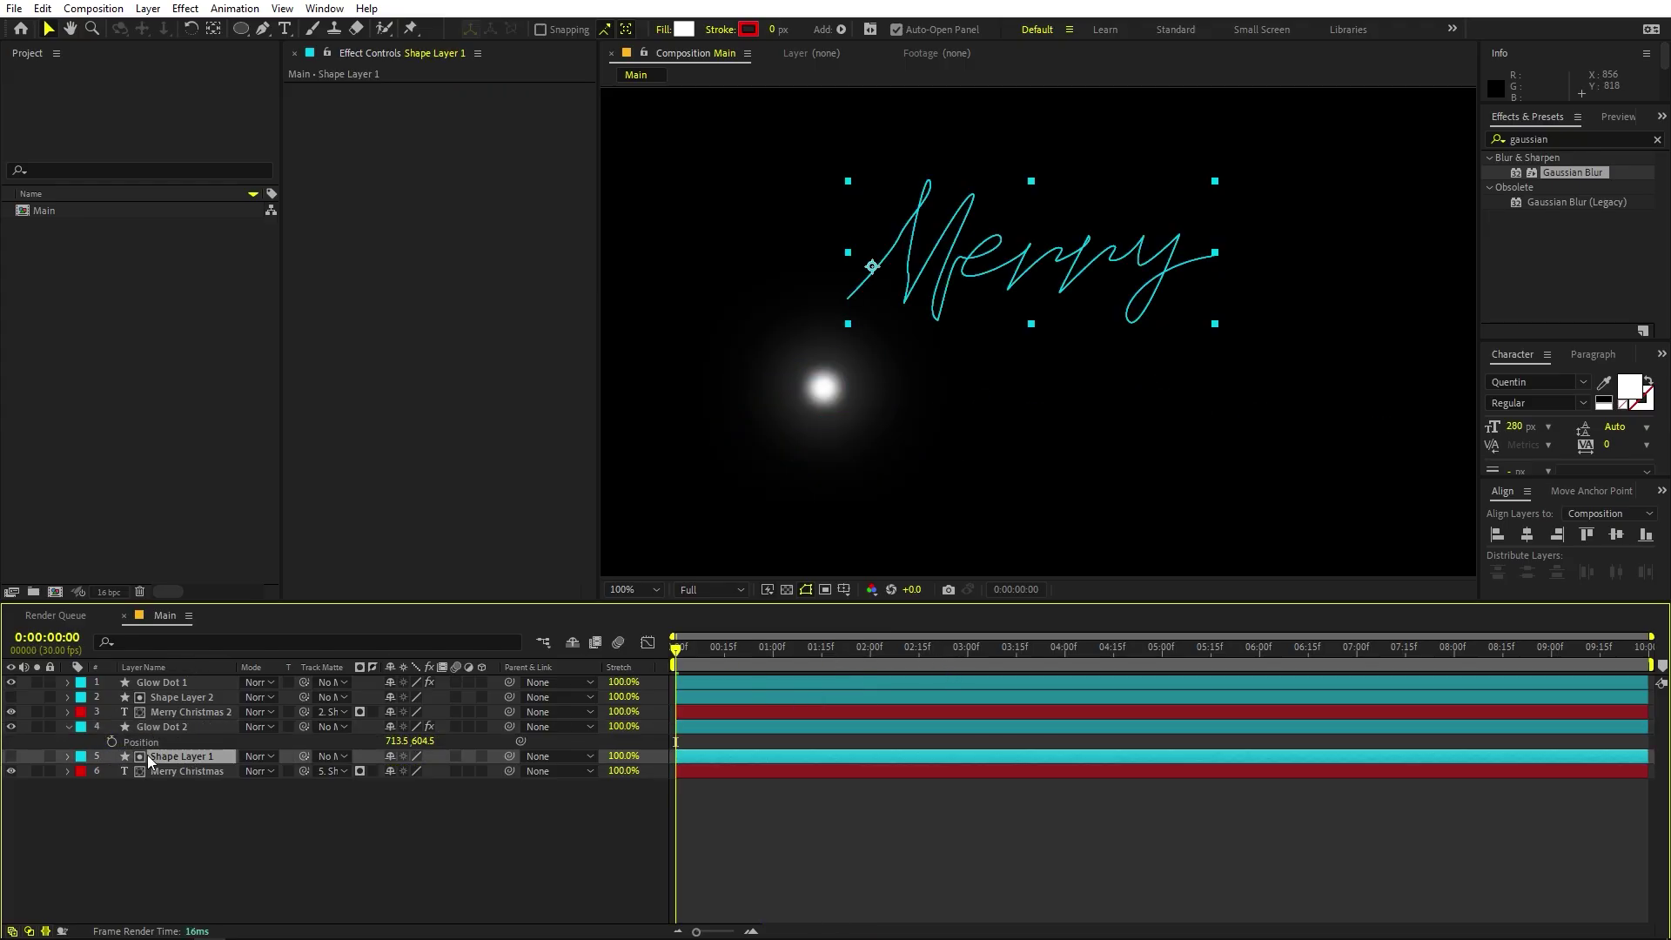
{"action": "left_click", "coordinate": [69, 756]}
{"action": "left_click", "coordinate": [97, 786]}
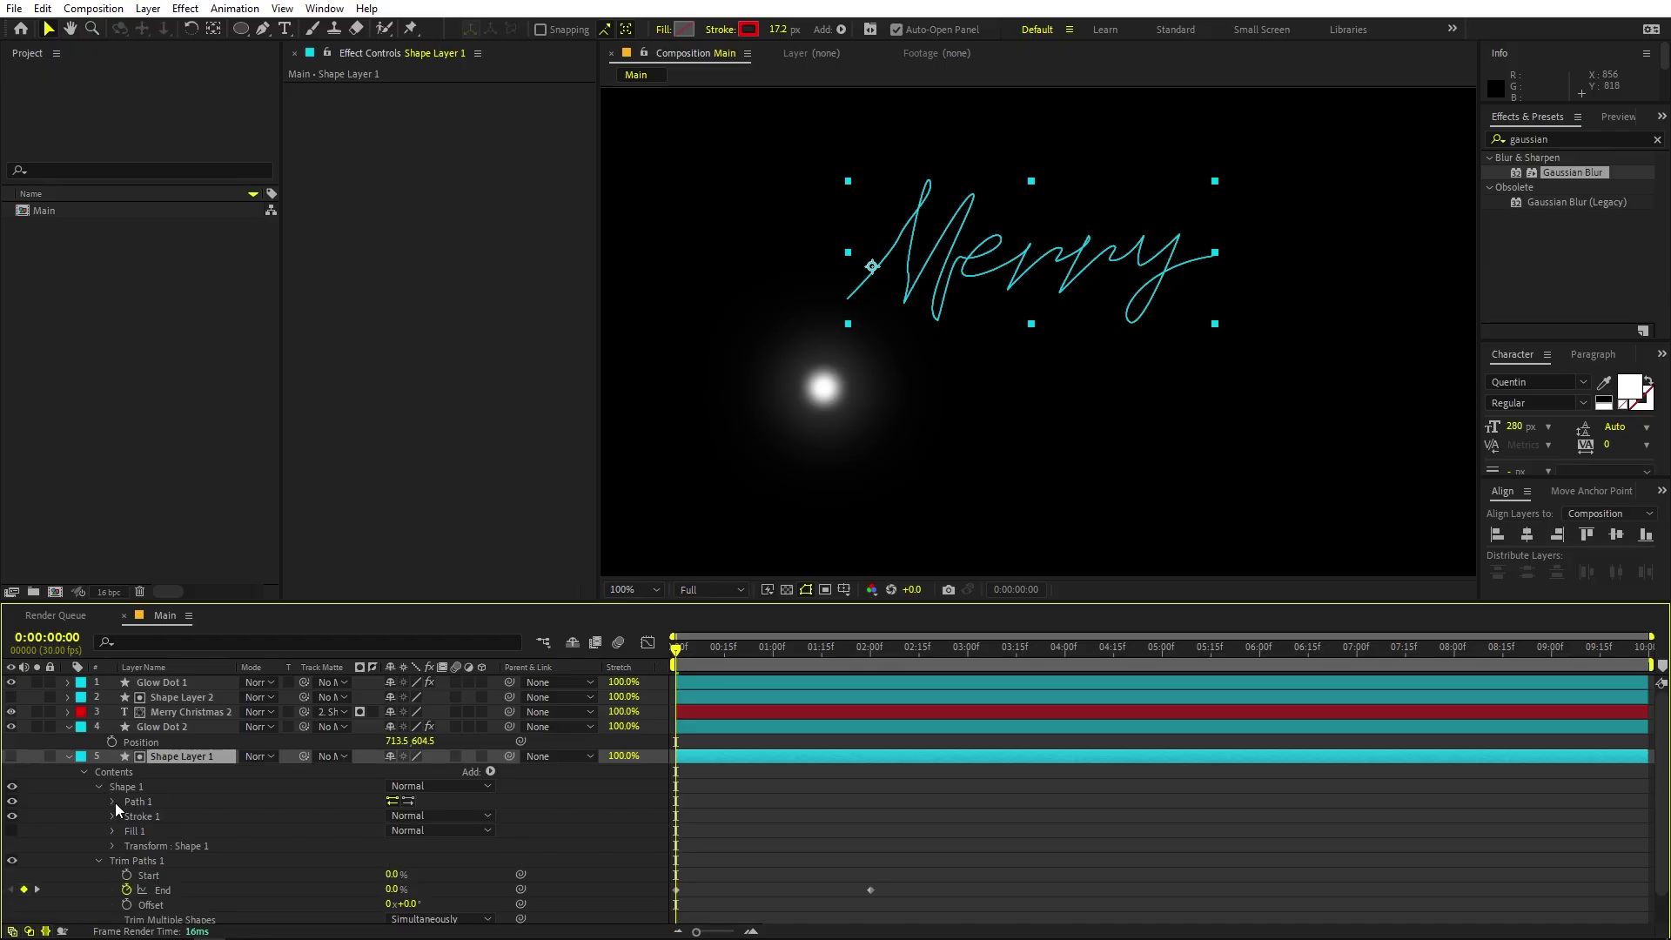
{"action": "left_click", "coordinate": [114, 802]}
{"action": "left_click", "coordinate": [164, 816]}
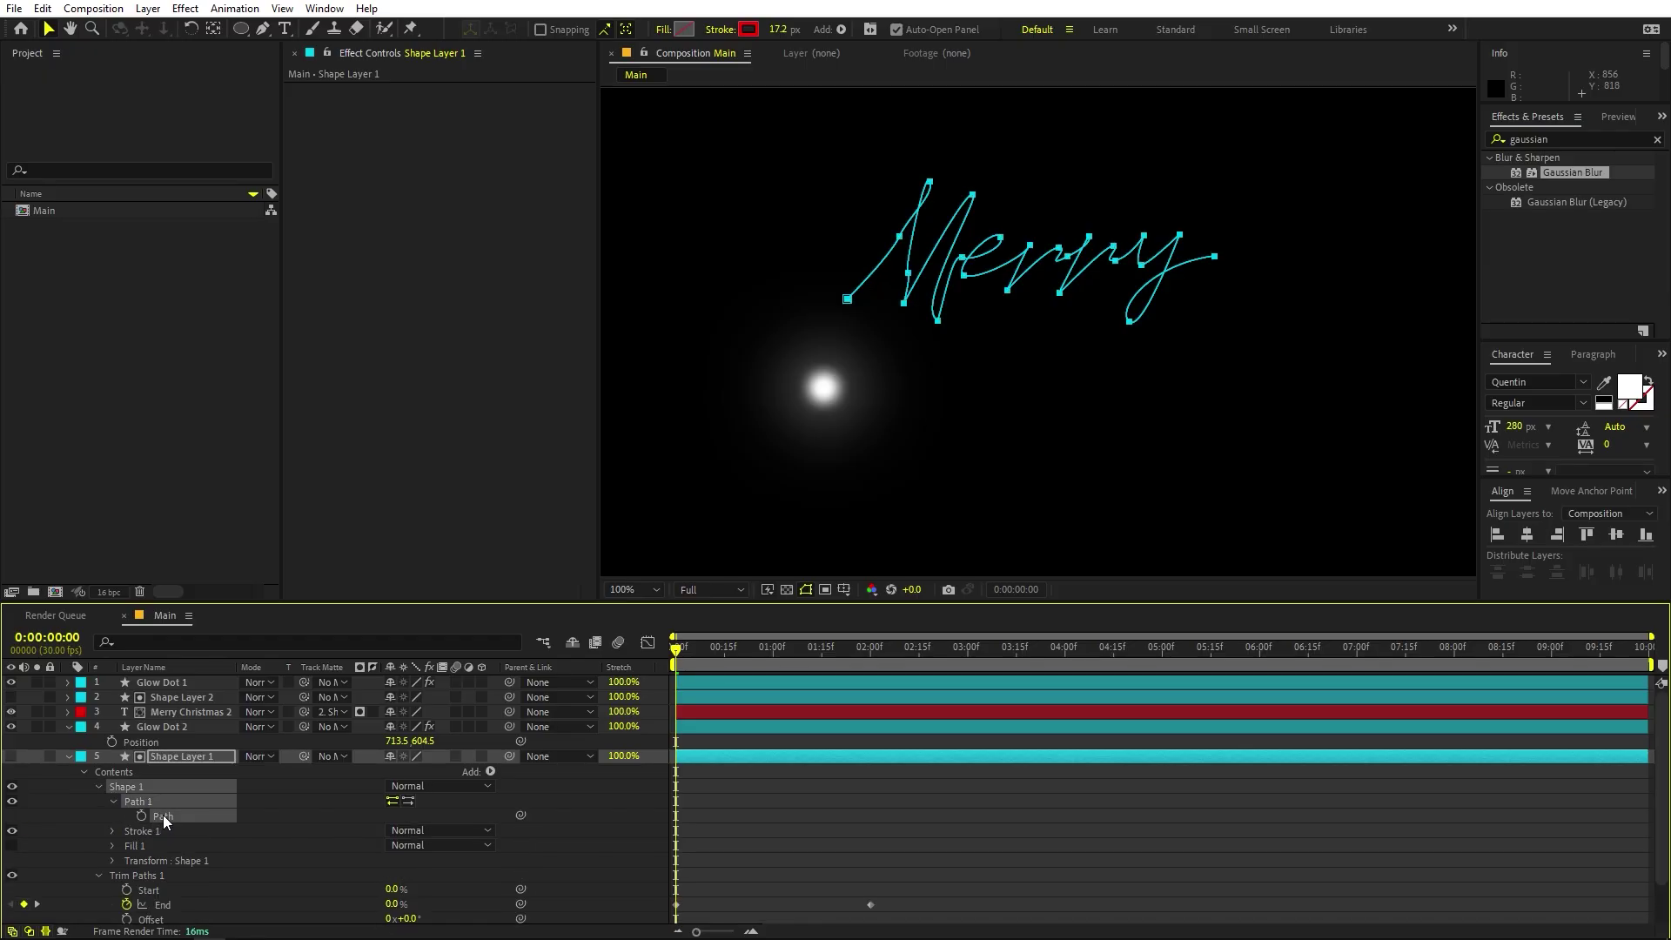
{"action": "left_click", "coordinate": [145, 741]}
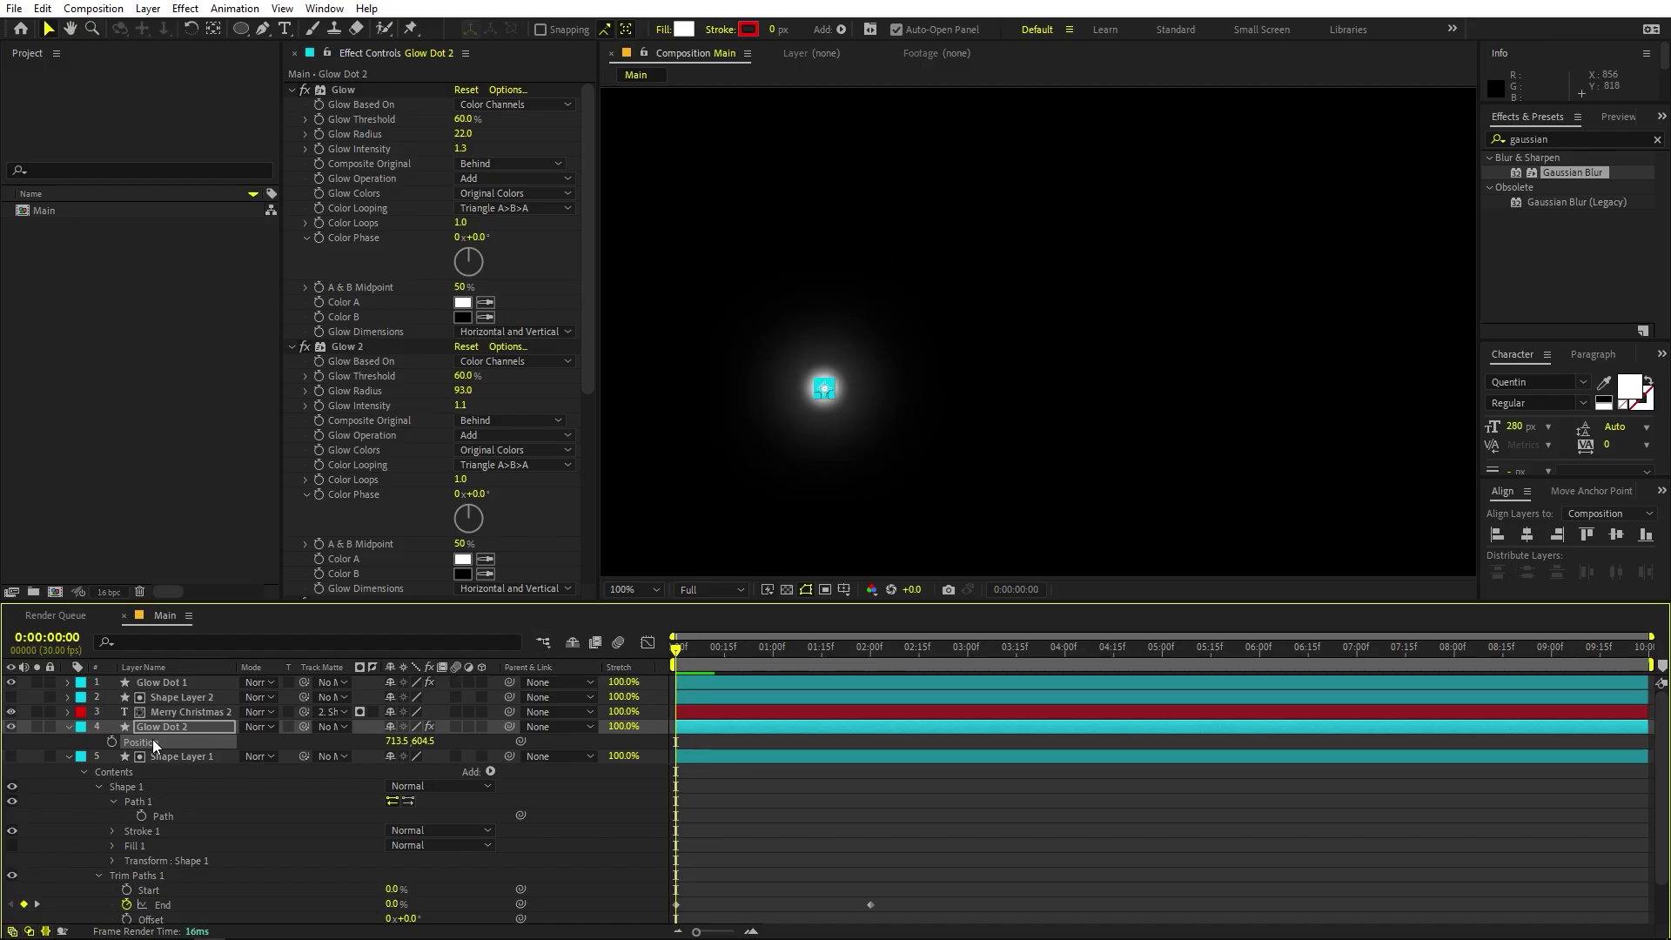
{"action": "key", "text": "ctrl+v"}
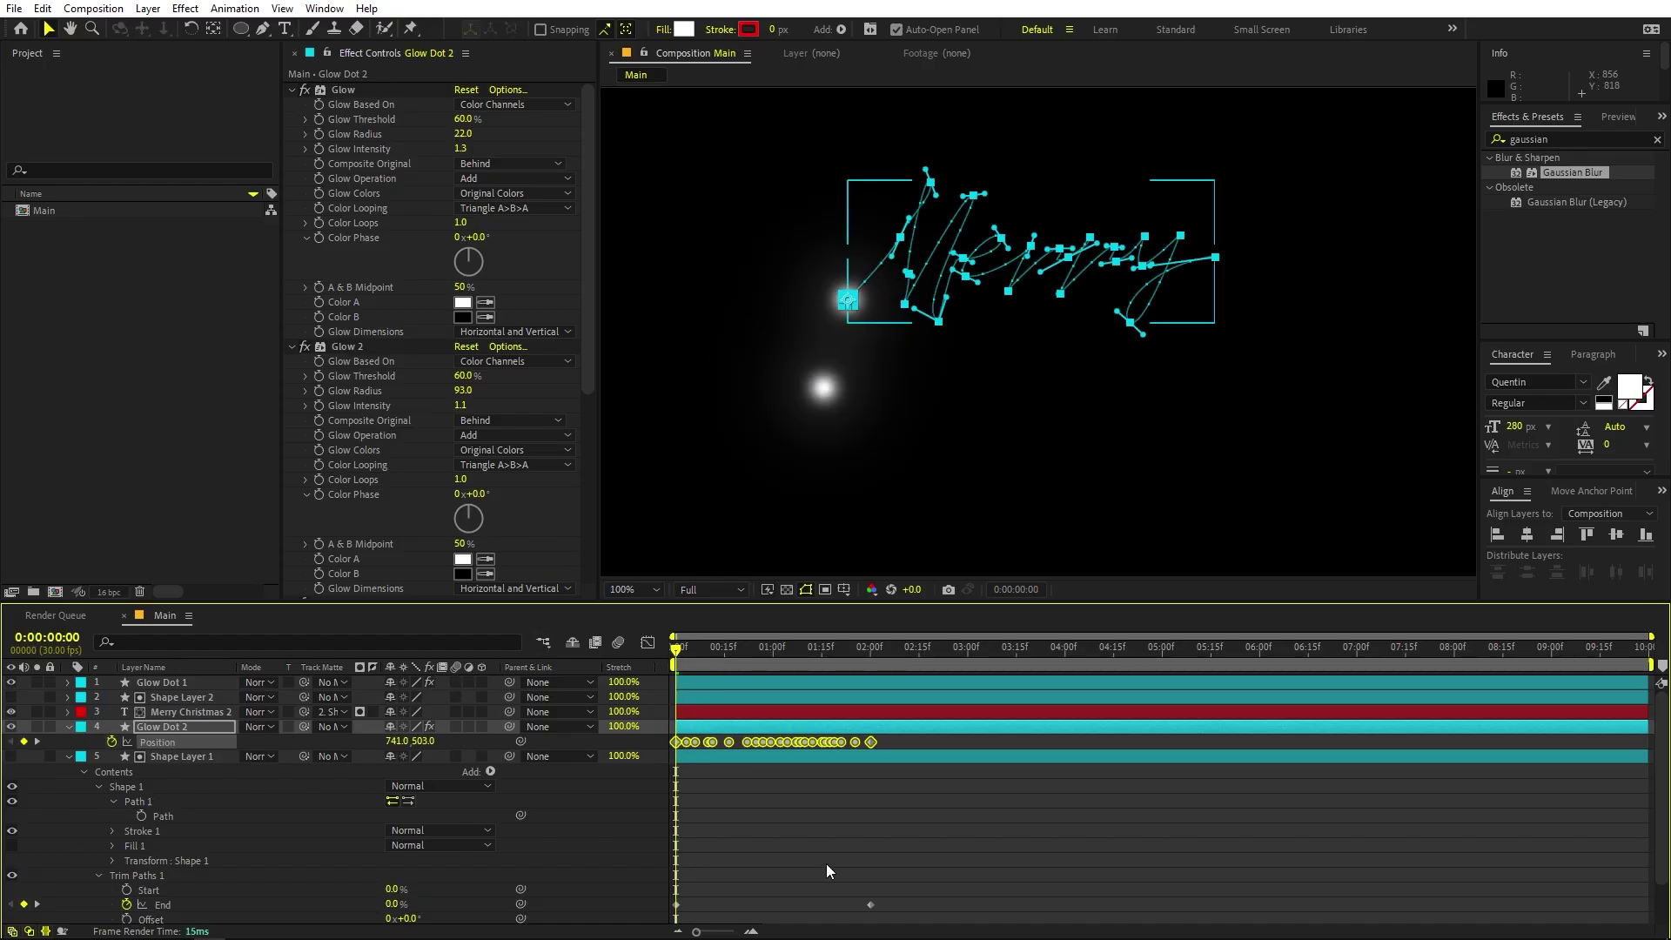
{"action": "left_click", "coordinate": [826, 863]}
{"action": "mouse_move", "coordinate": [727, 666]}
{"action": "left_mouse_down"}
{"action": "mouse_move", "coordinate": [906, 691]}
{"action": "mouse_move", "coordinate": [540, 700]}
{"action": "left_mouse_up"}
{"action": "left_click", "coordinate": [68, 756]}
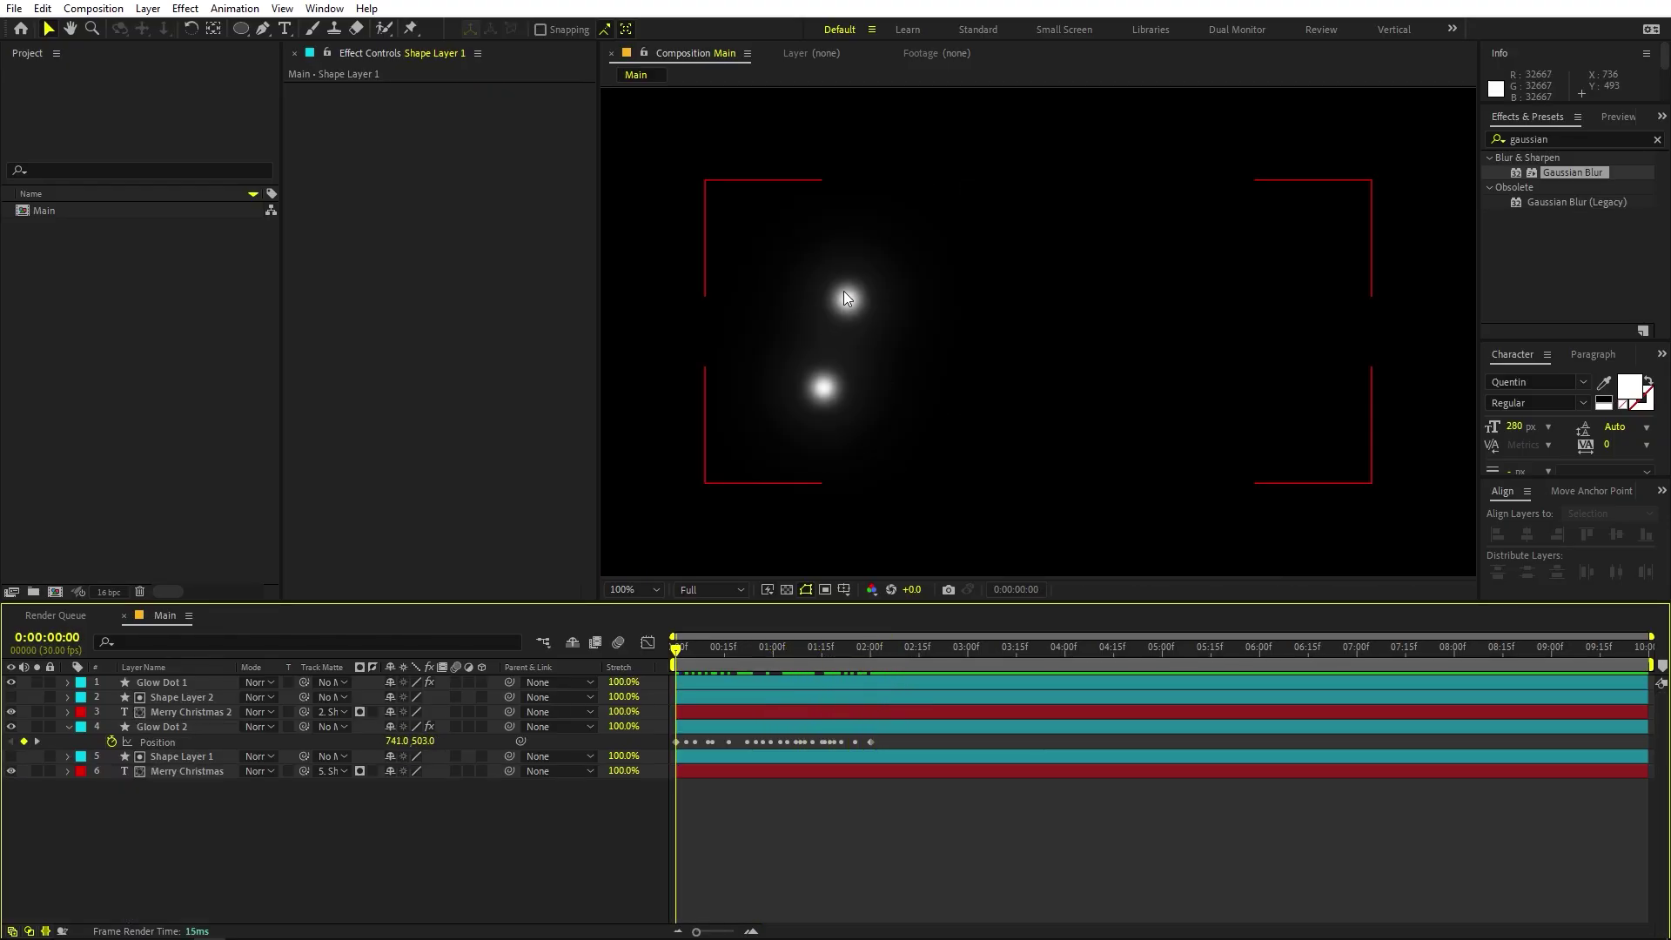
Animate Glow Dot 2's Scale from 0% at the first frame to 30% at about frame 19.
{"action": "left_click", "coordinate": [173, 727]}
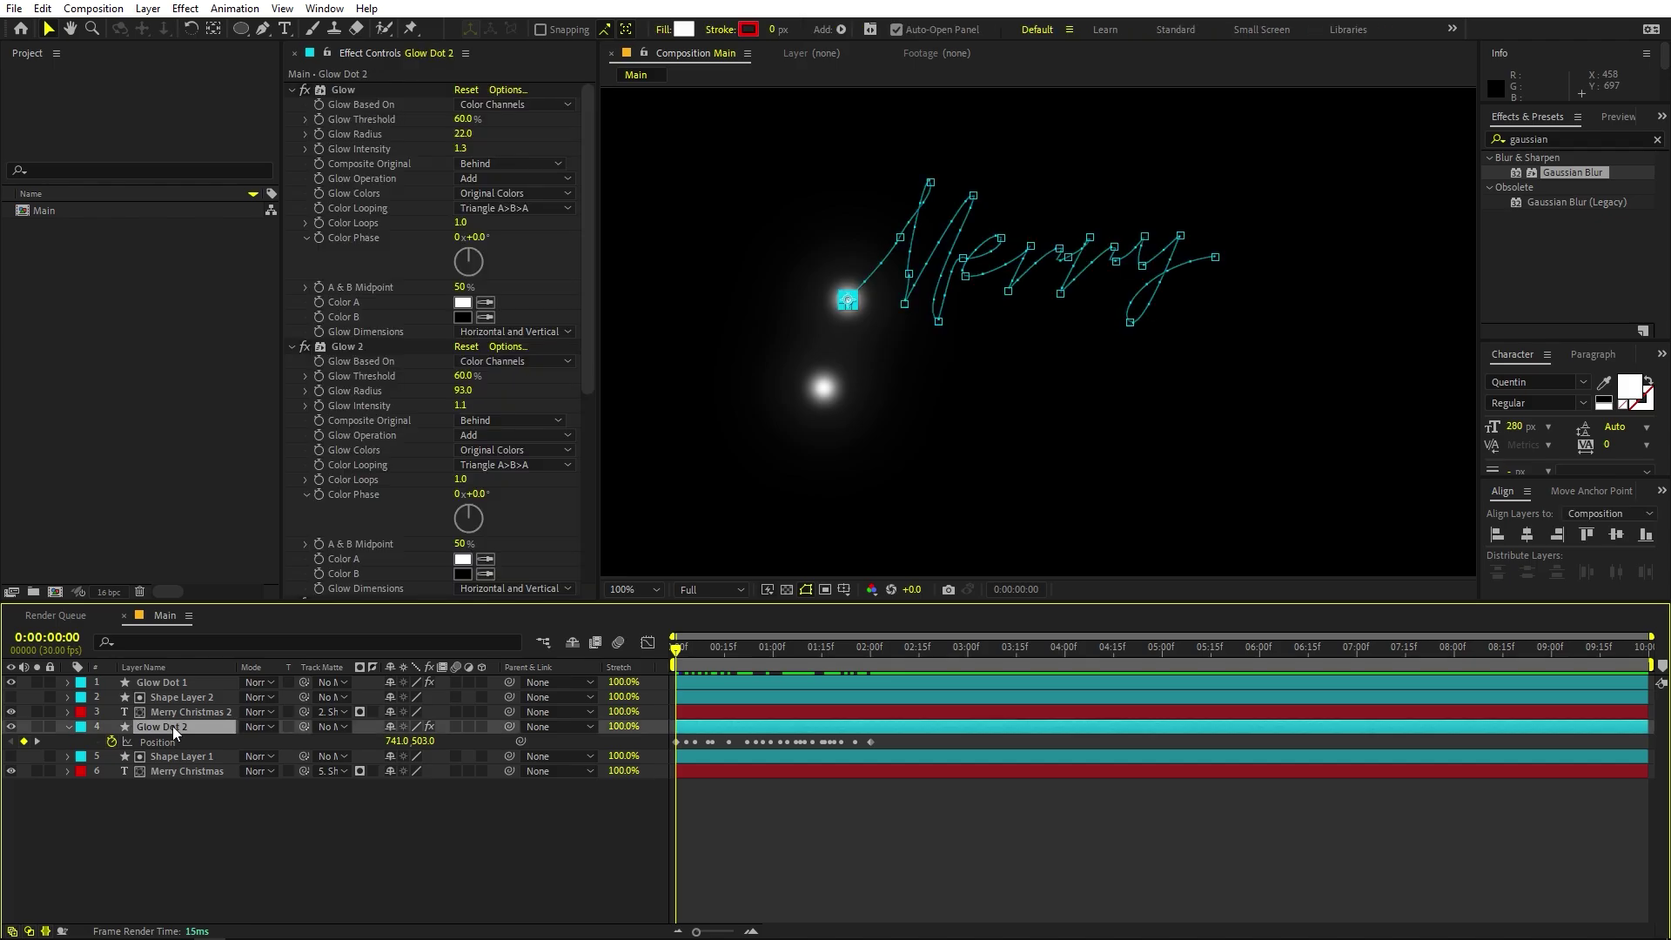
{"action": "key", "text": "s"}
{"action": "left_click", "coordinate": [112, 742]}
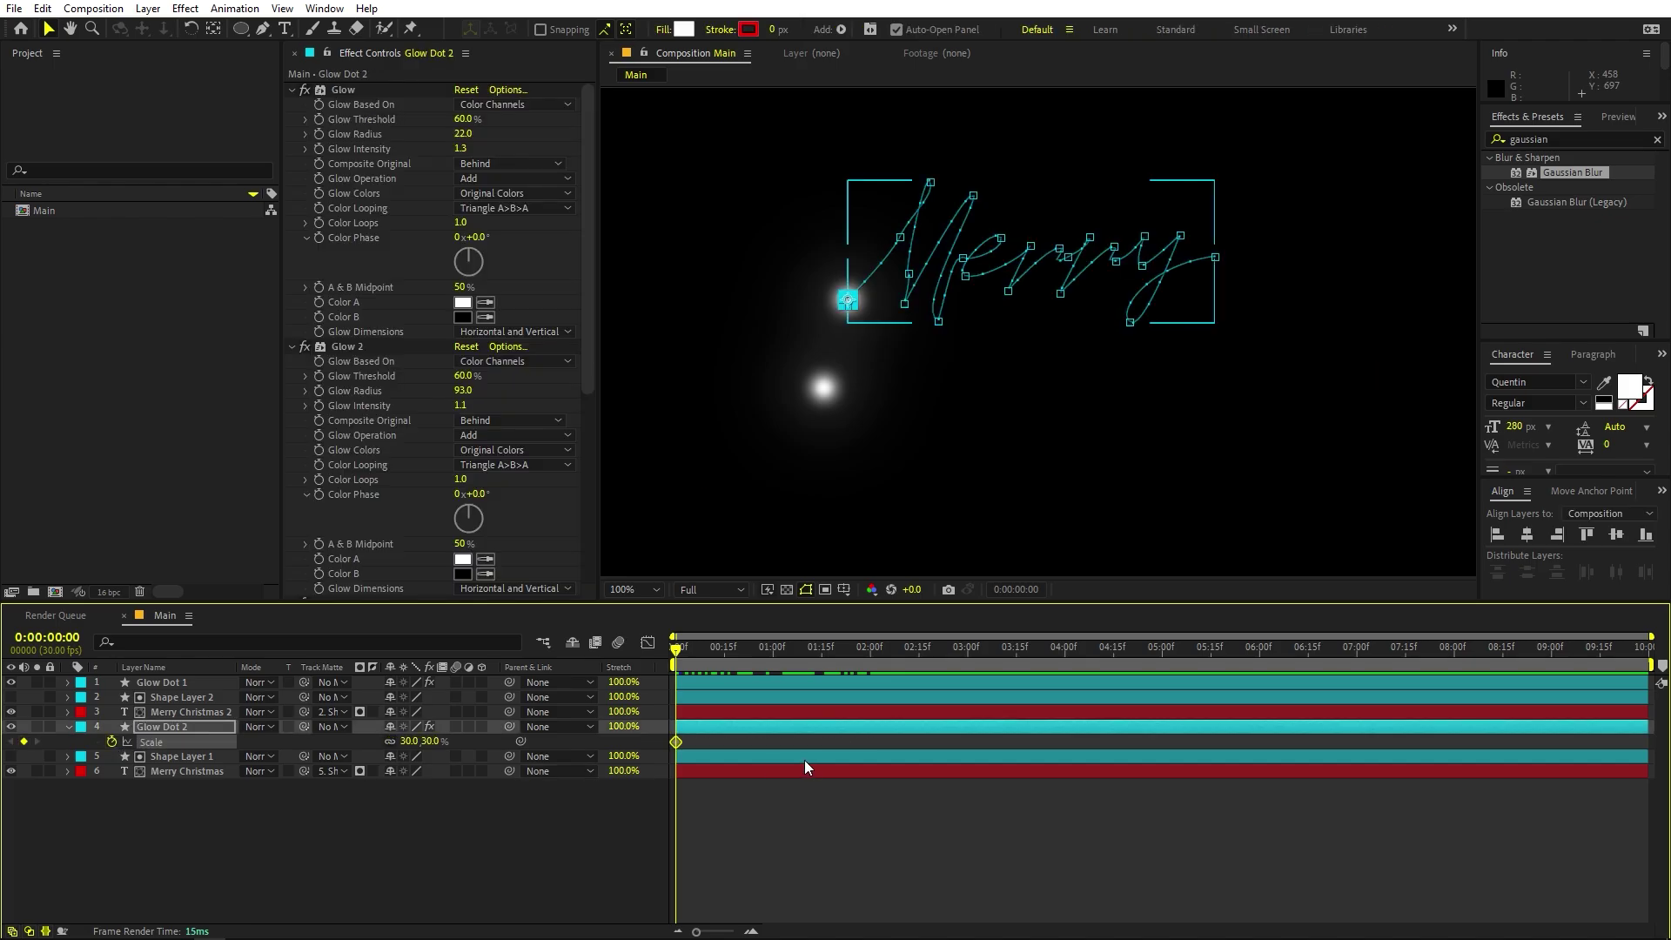
{"action": "left_click_drag", "start_coordinate": [678, 742], "coordinate": [737, 741]}
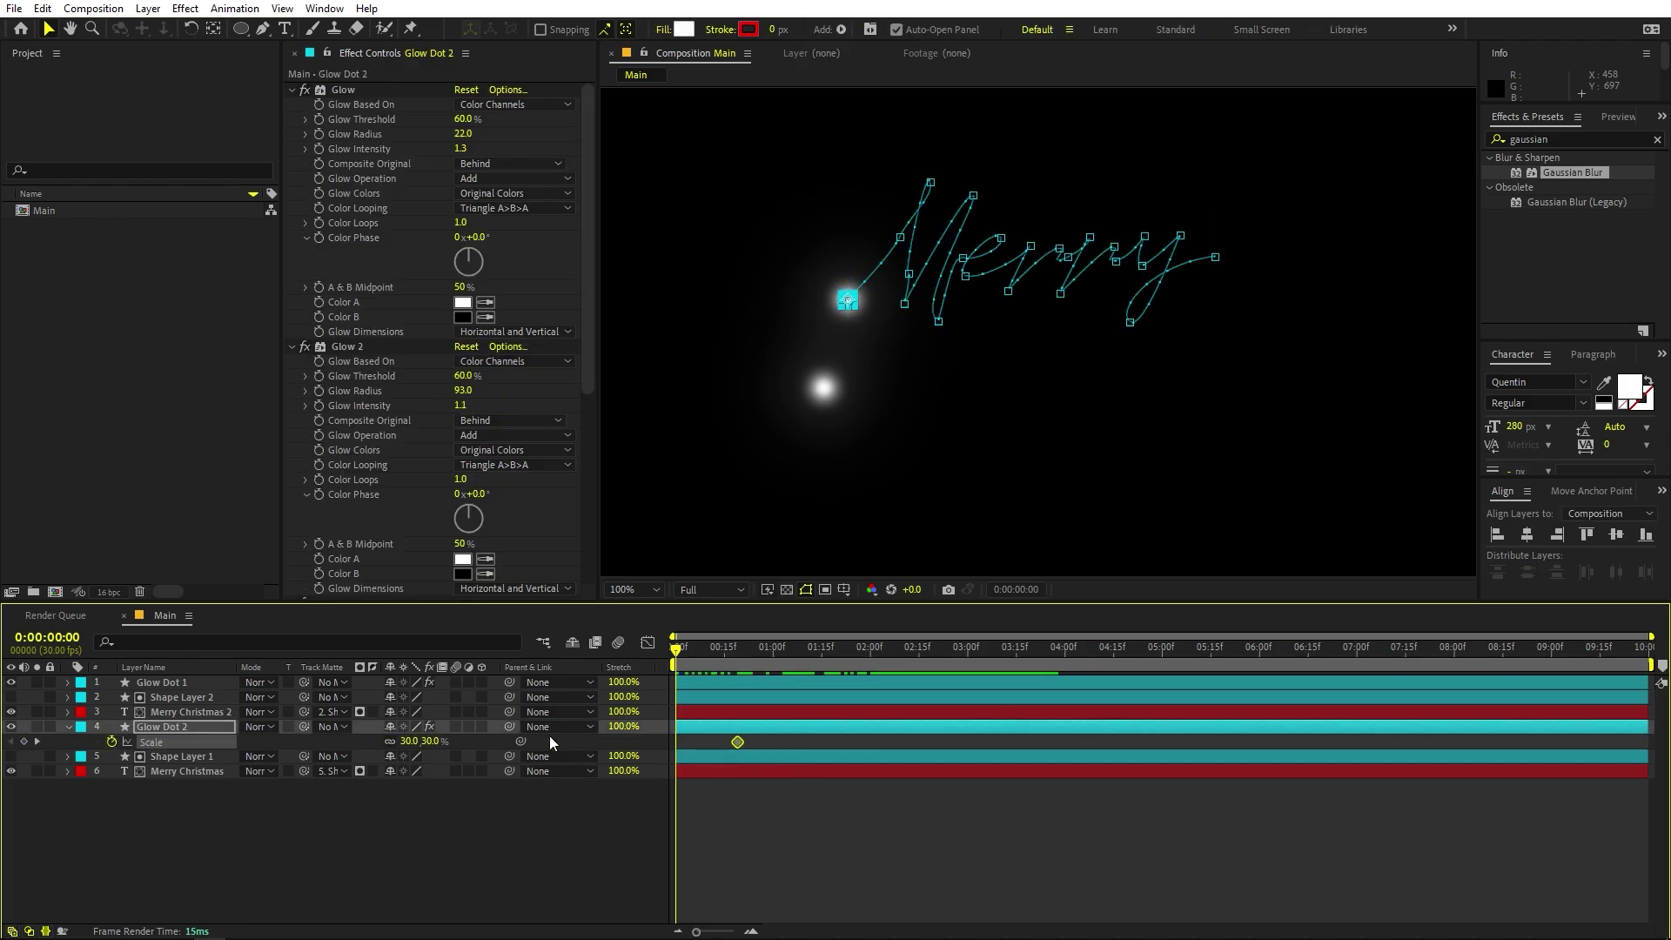
{"action": "left_click", "coordinate": [408, 742]}
{"action": "type", "text": "0"}
{"action": "key", "text": "Return"}
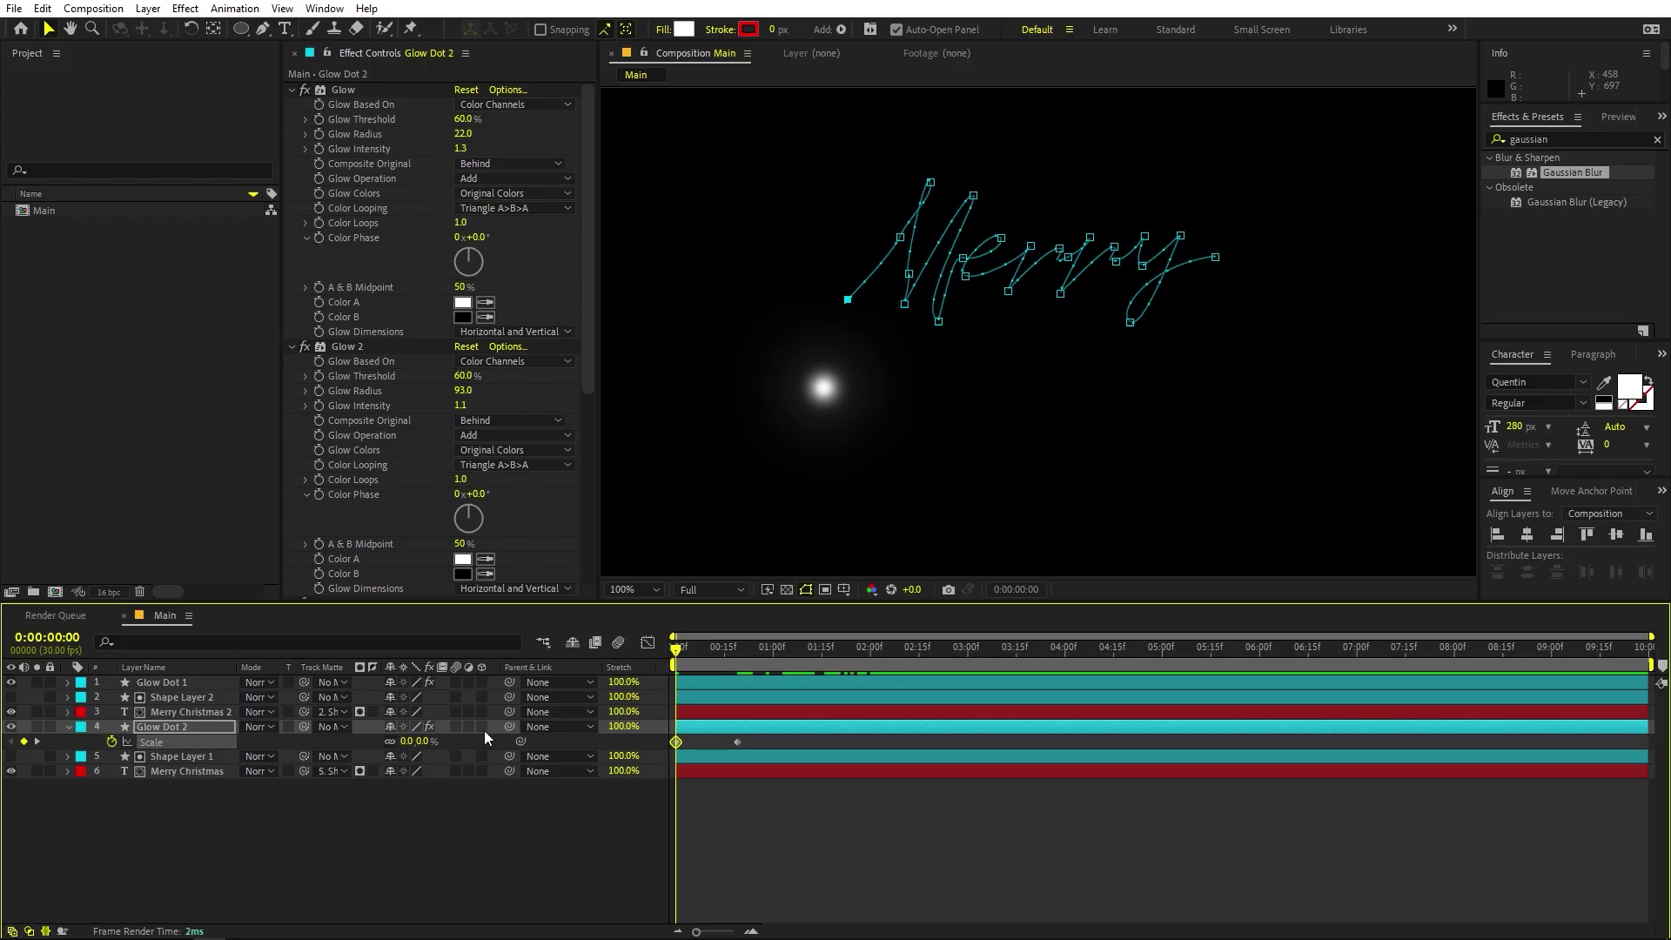
Retime Glow Dot 2's 30% Scale keyframe to about frame 14, playing back the start of the animation to judge it.
{"action": "left_click_drag", "start_coordinate": [679, 658], "coordinate": [698, 652]}
{"action": "left_click_drag", "start_coordinate": [737, 742], "coordinate": [702, 744]}
{"action": "key", "text": "space"}
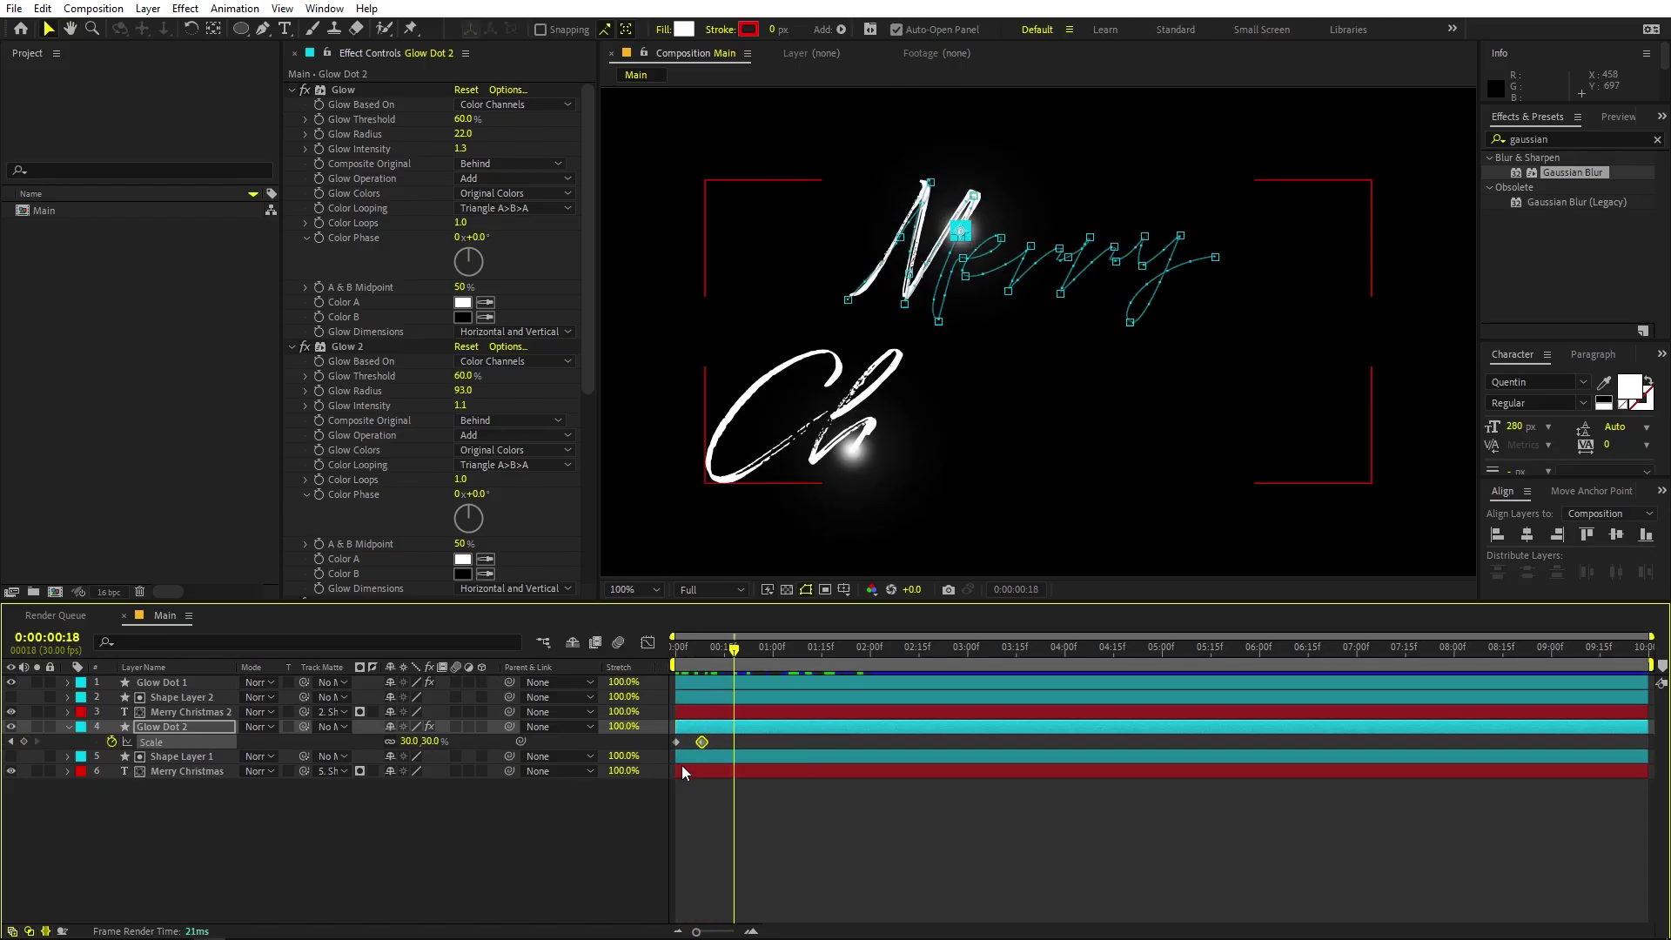
{"action": "left_click_drag", "start_coordinate": [716, 742], "coordinate": [724, 742]}
Add a Scale keyframe of 30% at 0:00:01:25 on Glow Dot 2 and one of 0% at 0:00:02:05.
{"action": "left_click_drag", "start_coordinate": [735, 654], "coordinate": [854, 663]}
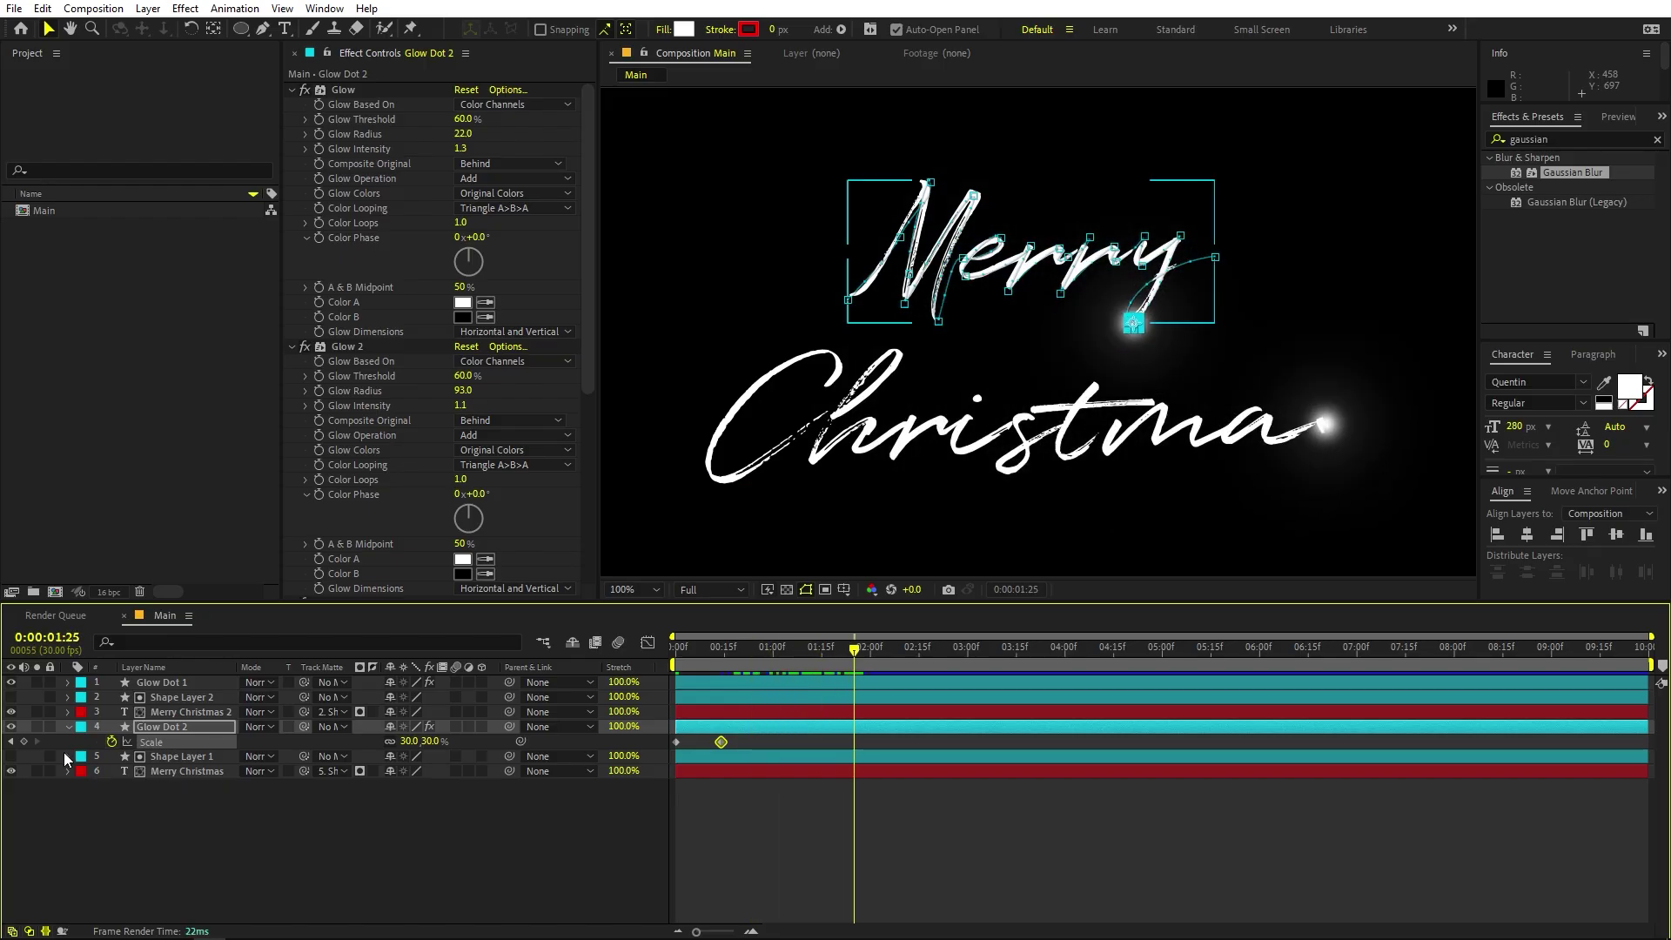
{"action": "left_click", "coordinate": [23, 741]}
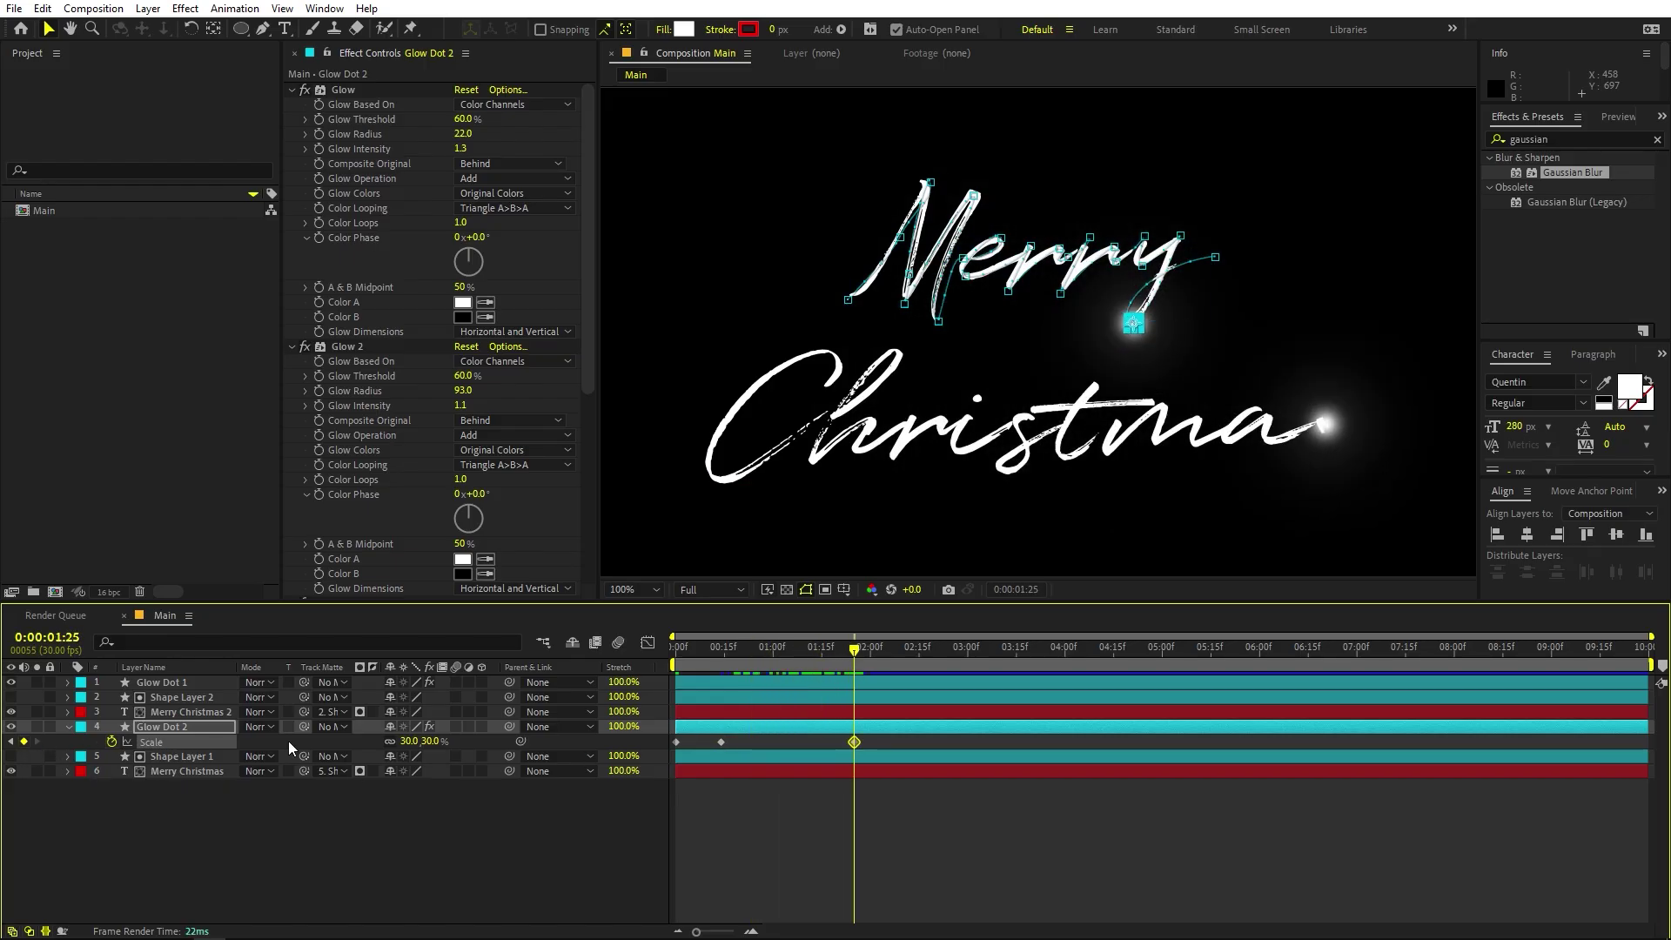
{"action": "left_click_drag", "start_coordinate": [848, 661], "coordinate": [886, 663]}
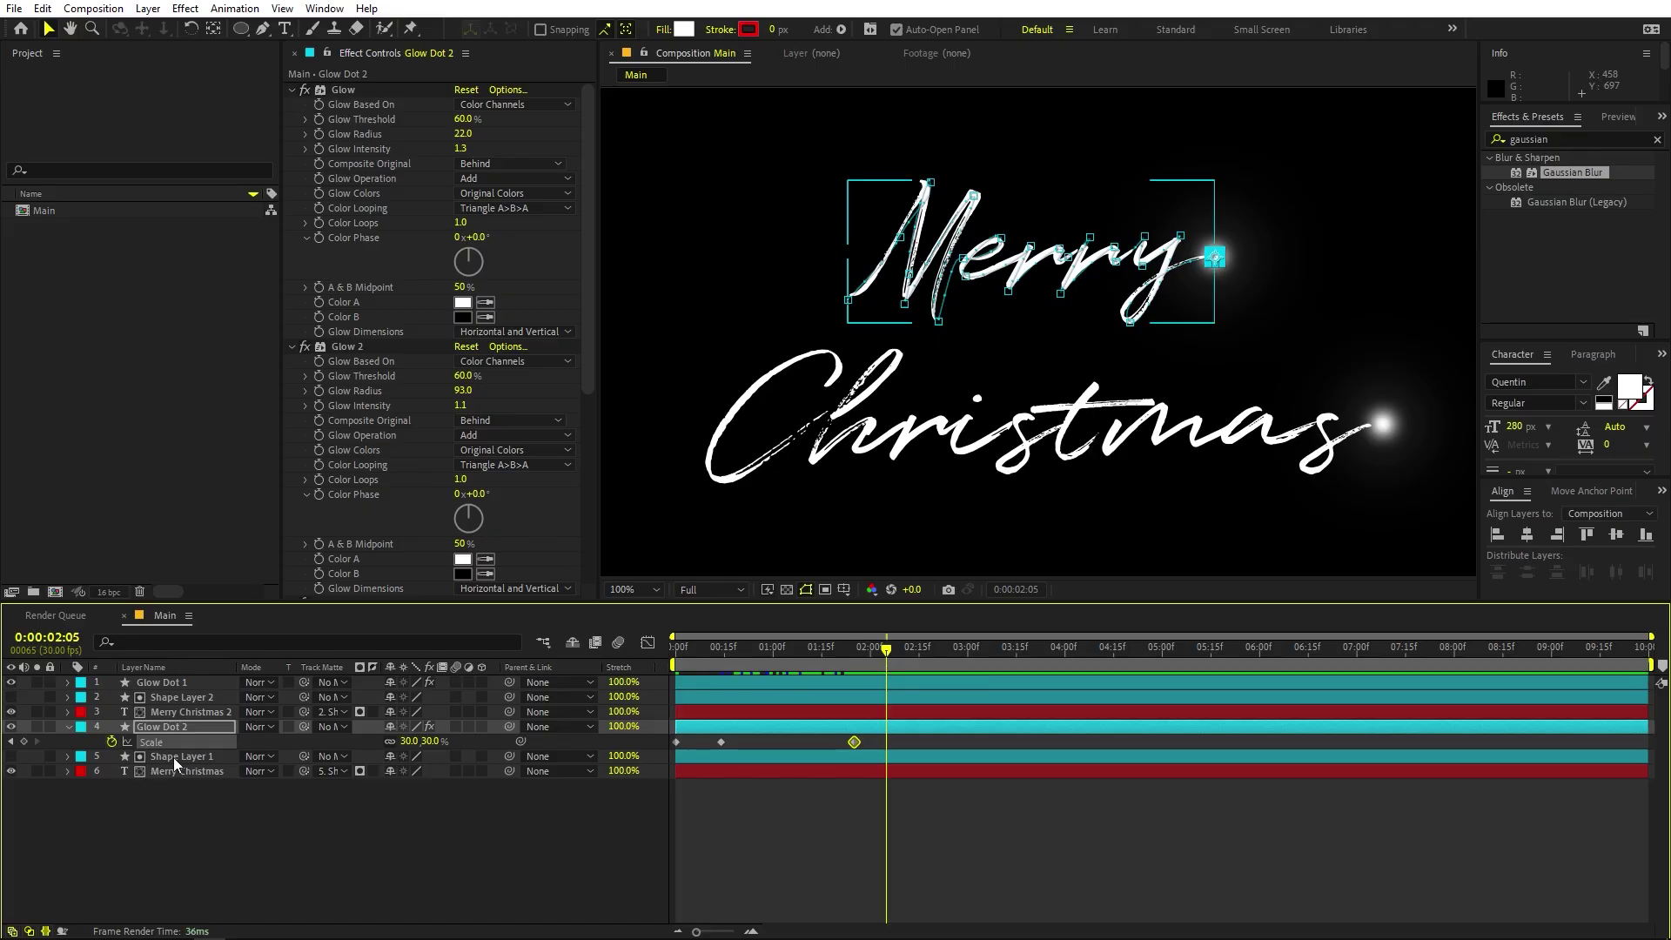
{"action": "left_click_drag", "start_coordinate": [409, 741], "coordinate": [398, 747]}
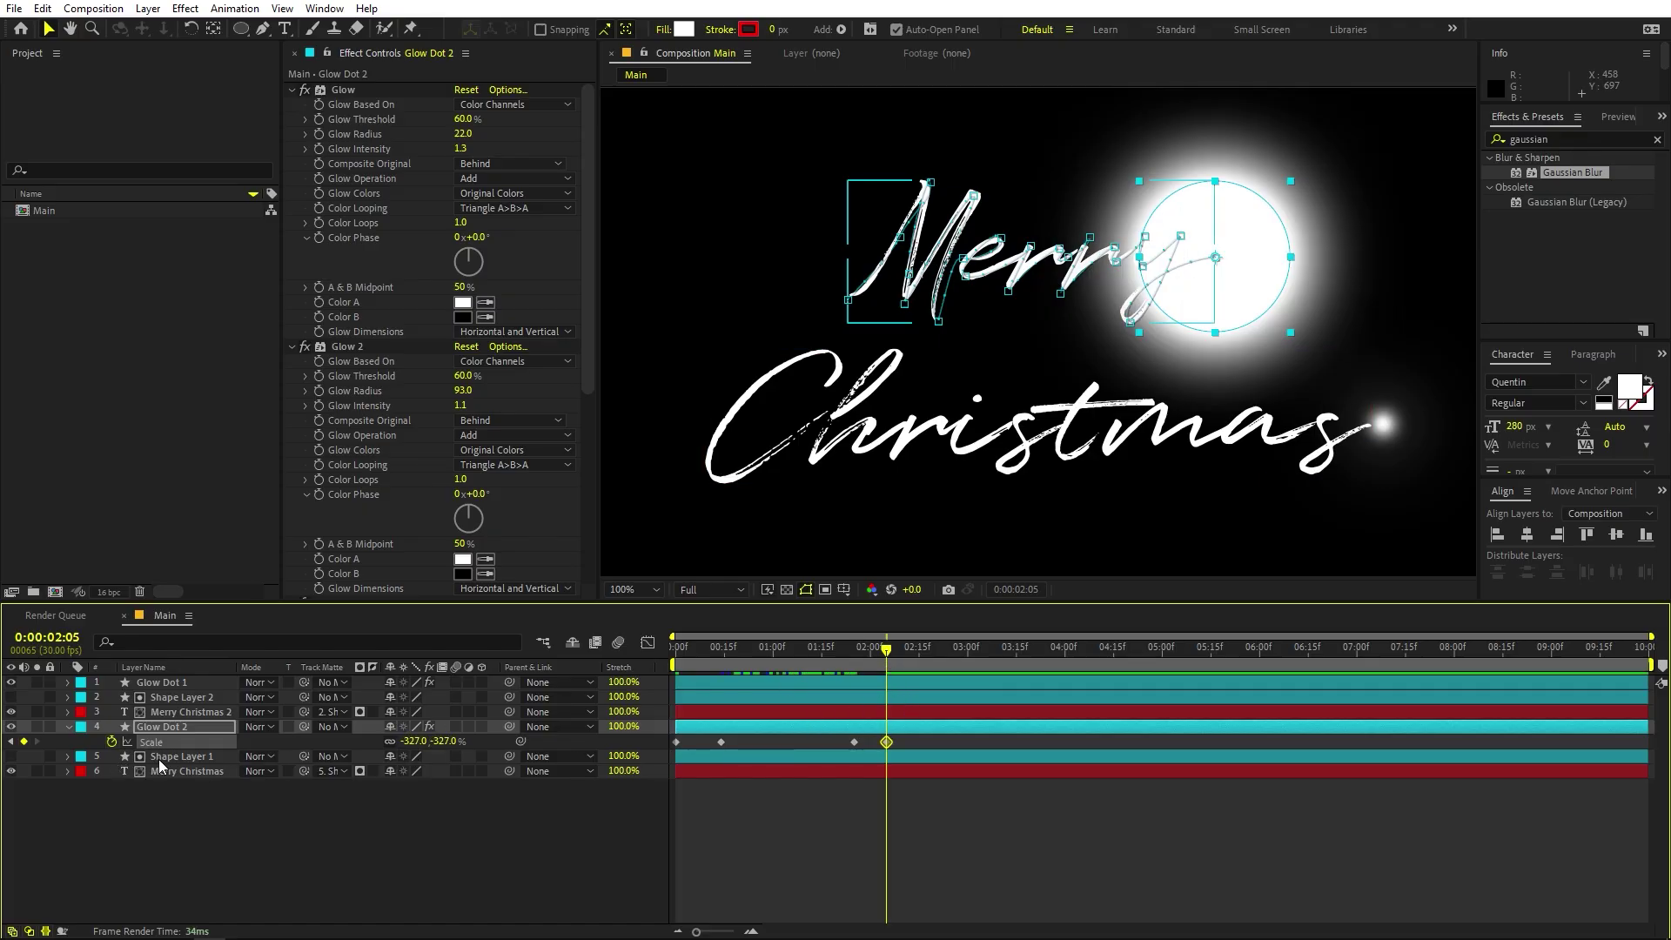
{"action": "left_click", "coordinate": [402, 741]}
{"action": "type", "text": "0"}
{"action": "key", "text": "Return"}
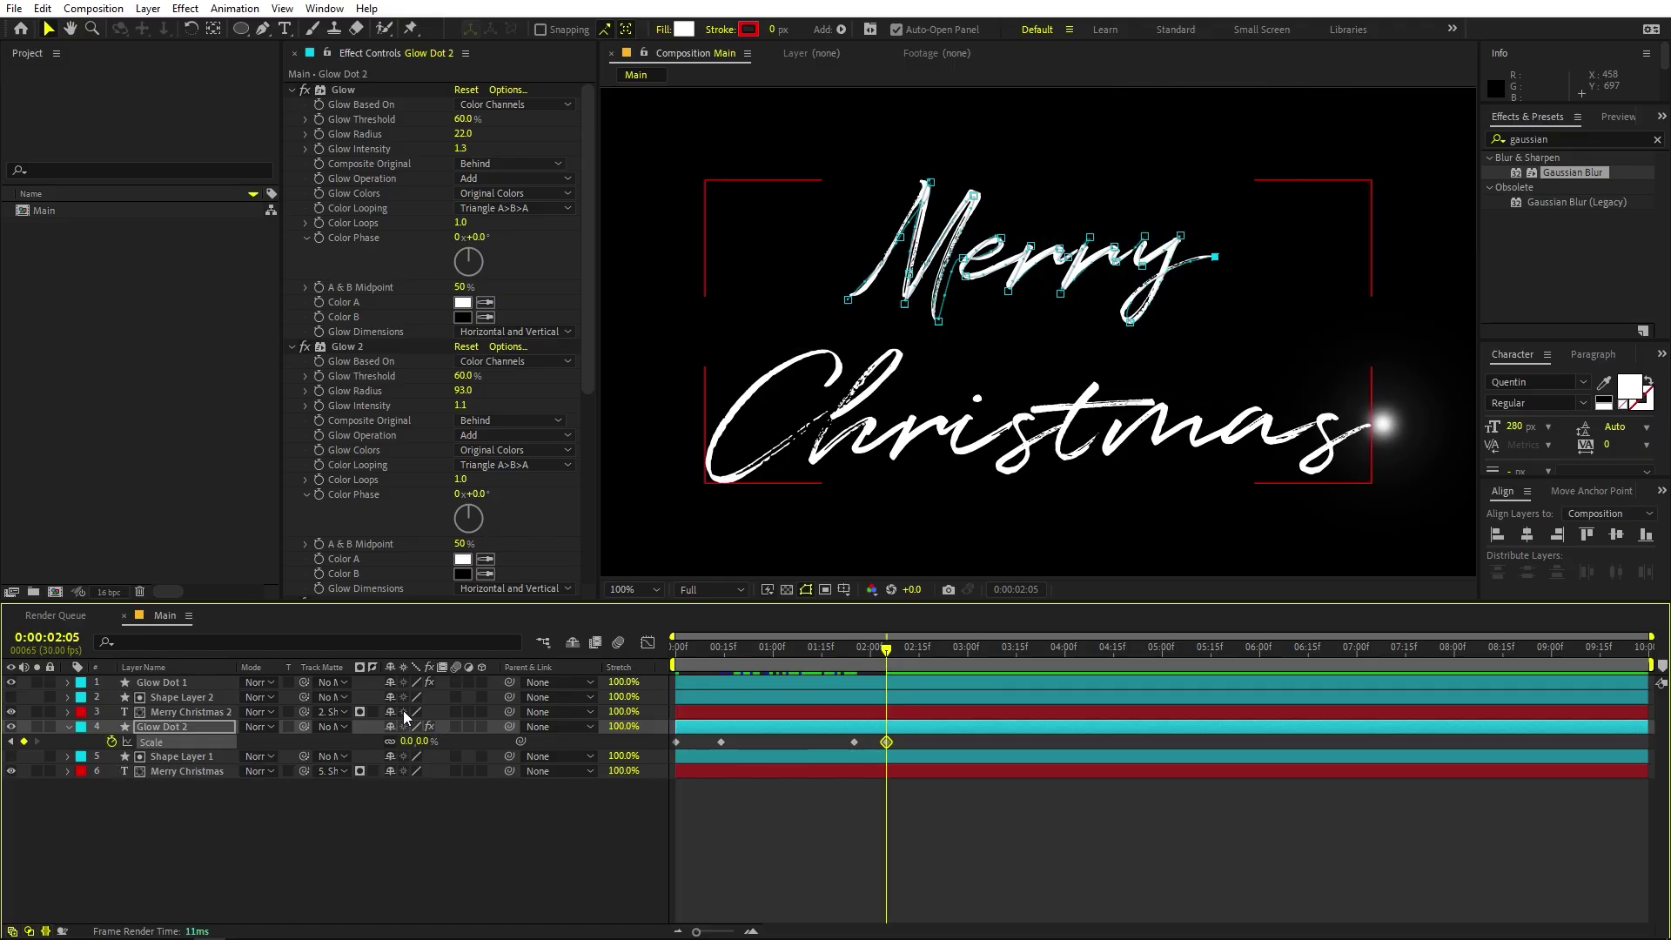
Reveal Shape Layer 1's keyframes and shift Glow Dot 2's last two Scale keyframes earlier, ending at 0:00:02:00 in line with the End keyframe.
{"action": "left_click", "coordinate": [869, 757]}
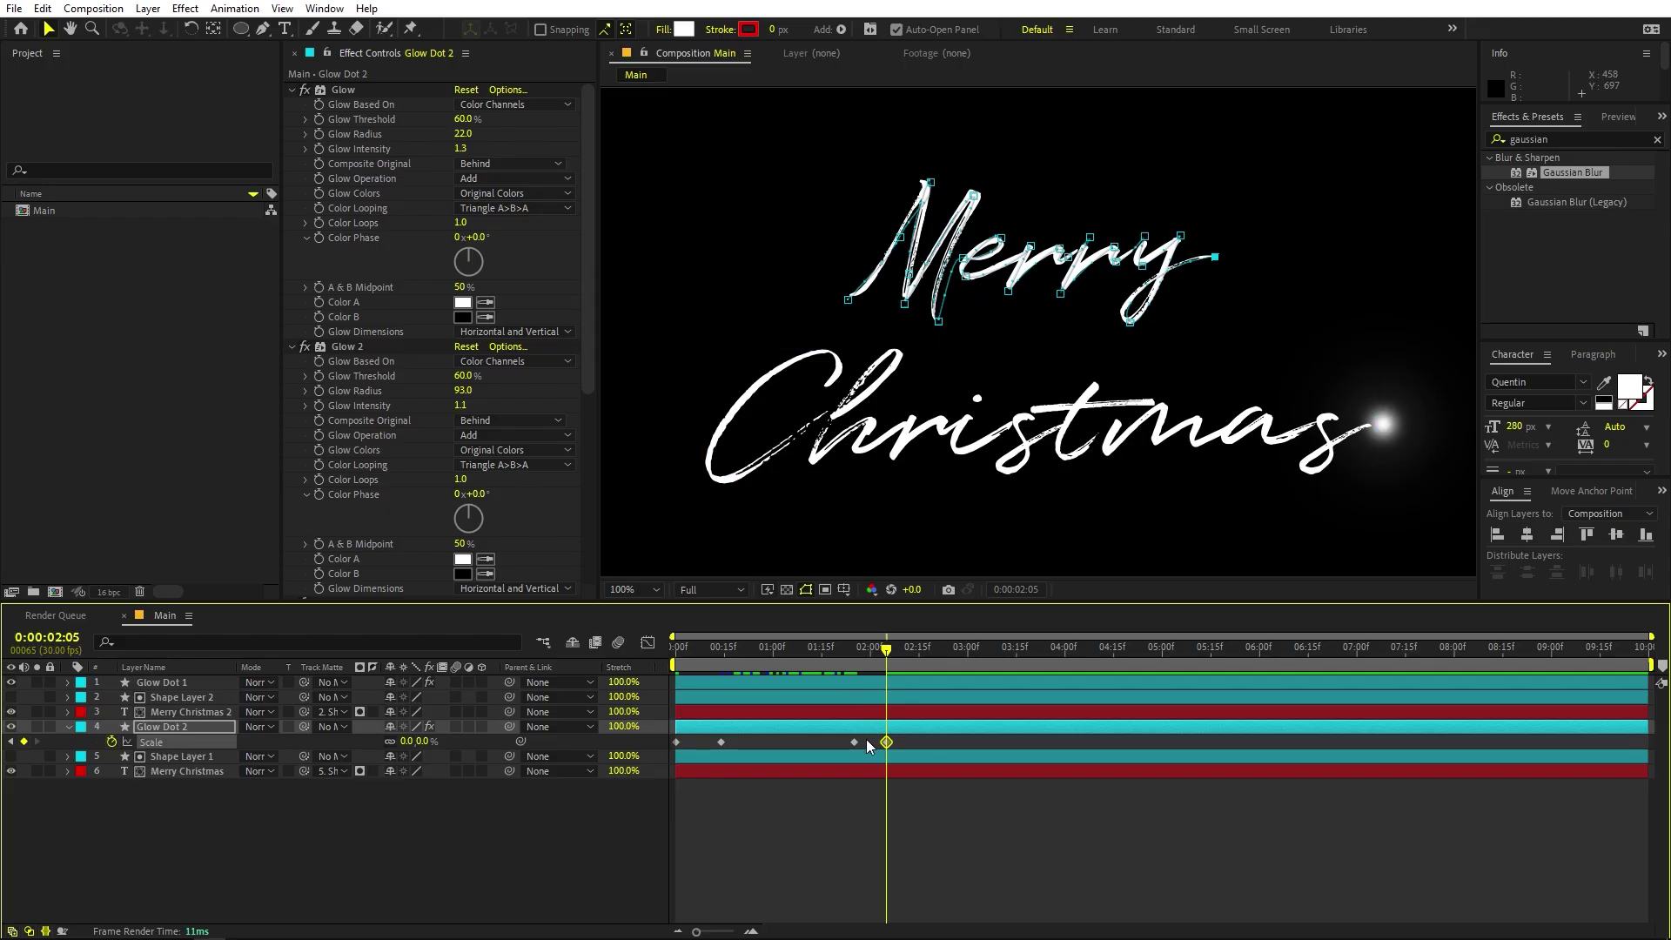
{"action": "key", "text": "u"}
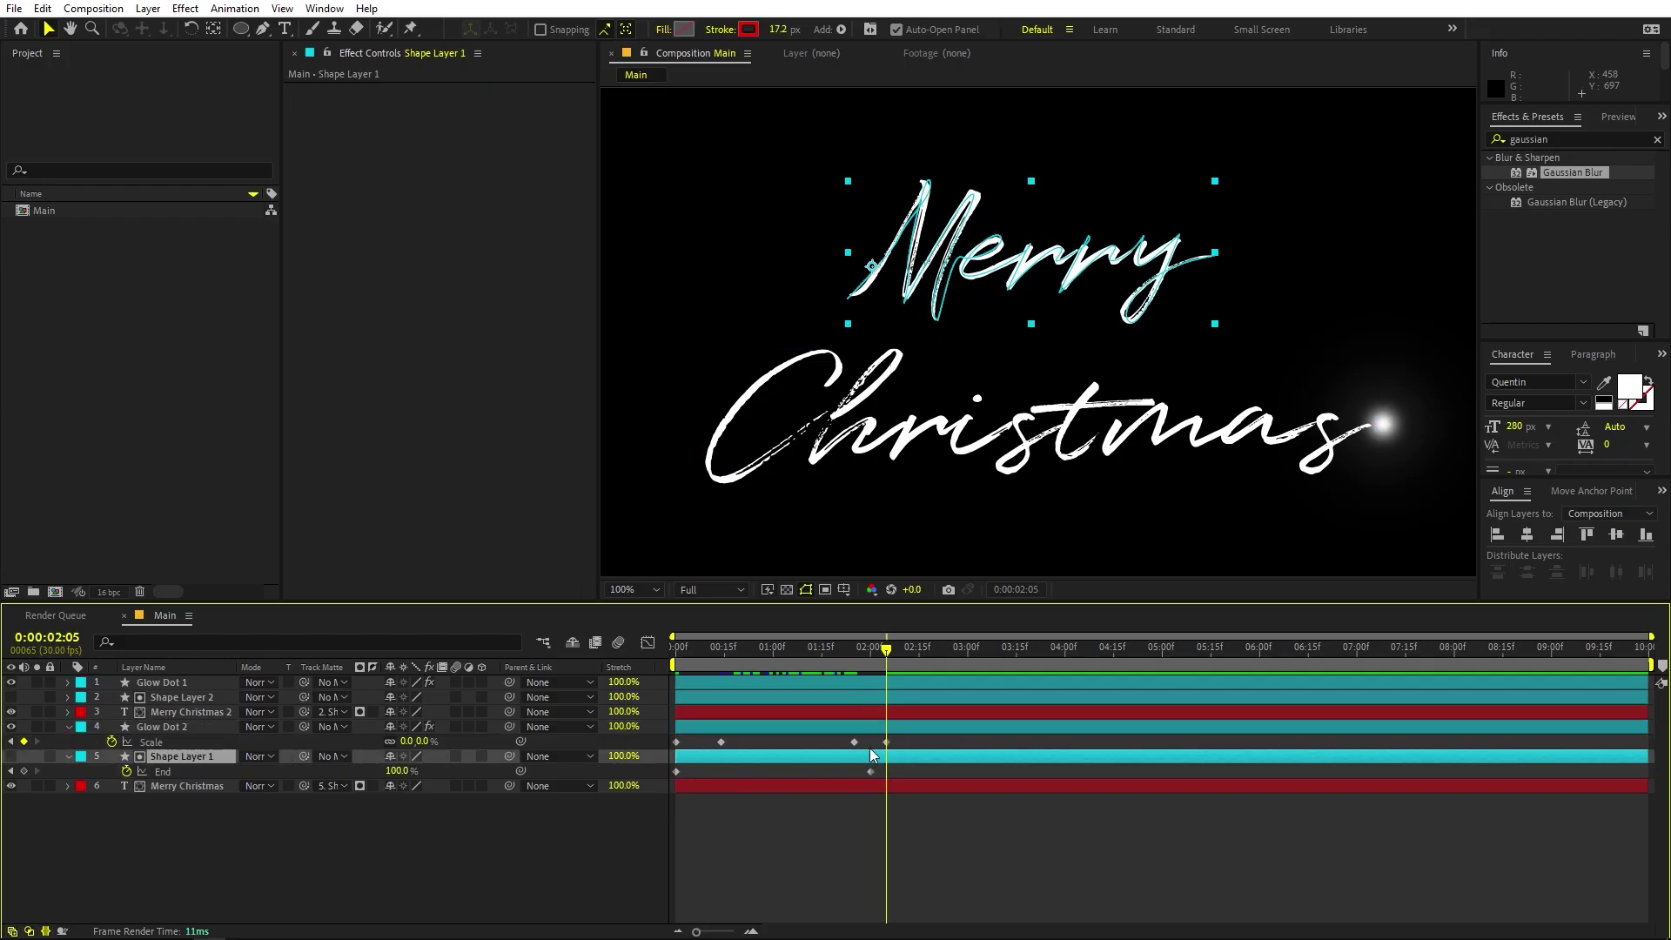
{"action": "left_click", "coordinate": [886, 742]}
{"action": "left_click", "coordinate": [858, 742], "text": "shift"}
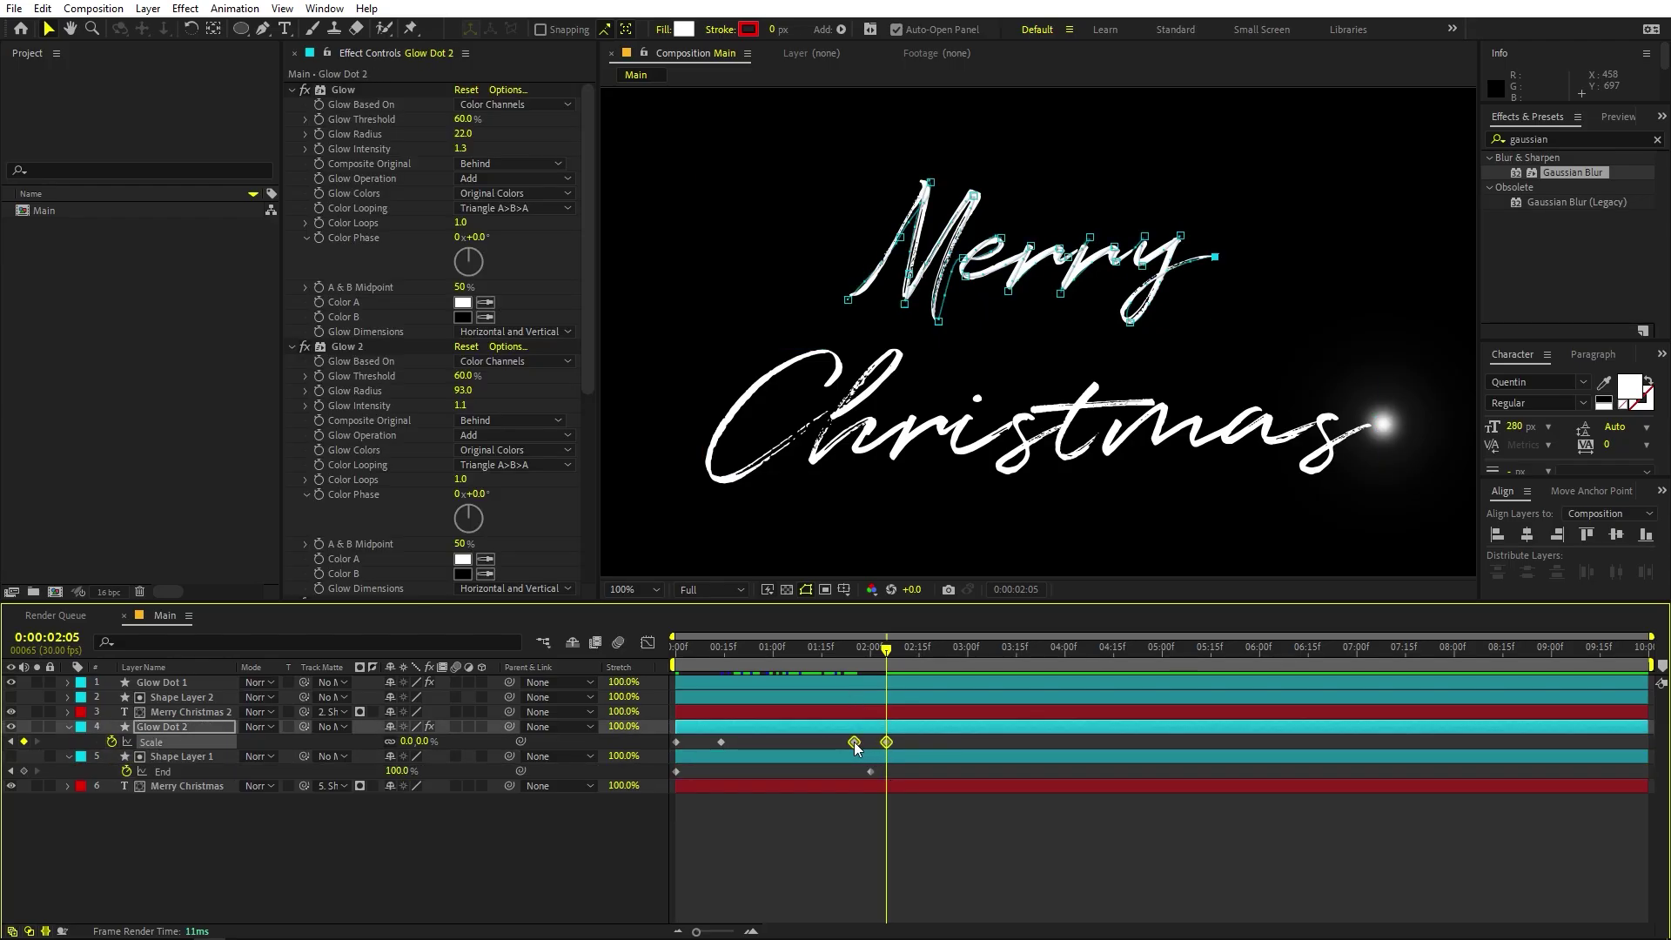
{"action": "left_click_drag", "start_coordinate": [856, 748], "coordinate": [839, 747]}
Play back the composition to review the glow dots following both words and Glow Dot 2's scaling.
{"action": "left_click_drag", "start_coordinate": [886, 648], "coordinate": [801, 648]}
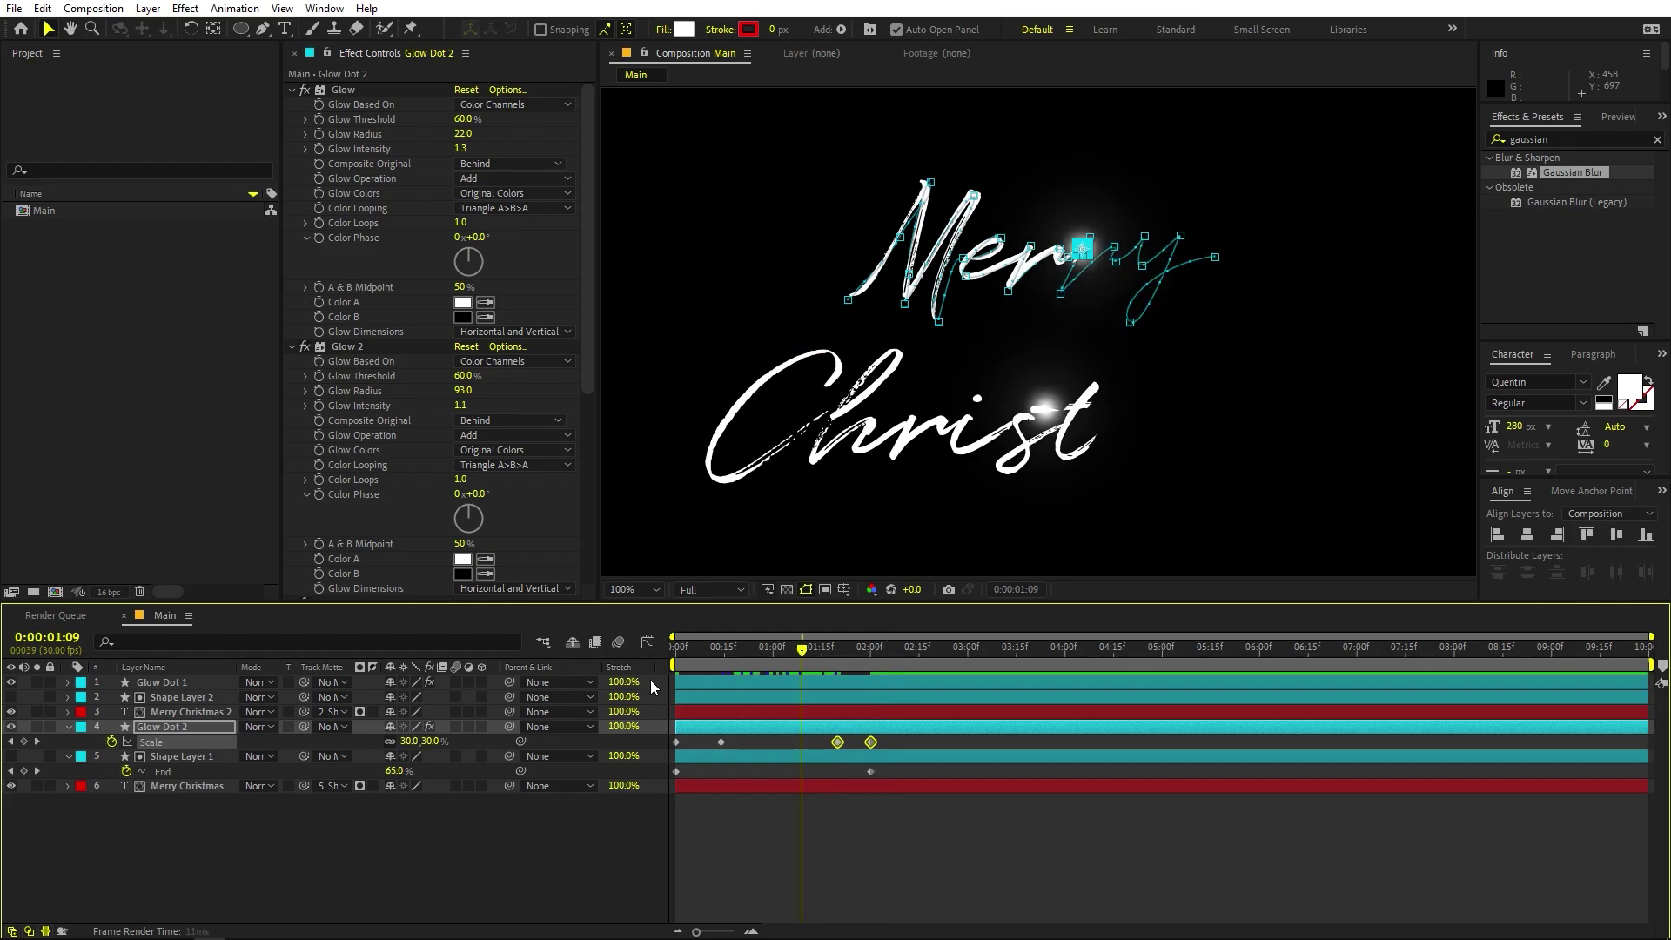
{"action": "key", "text": "space"}
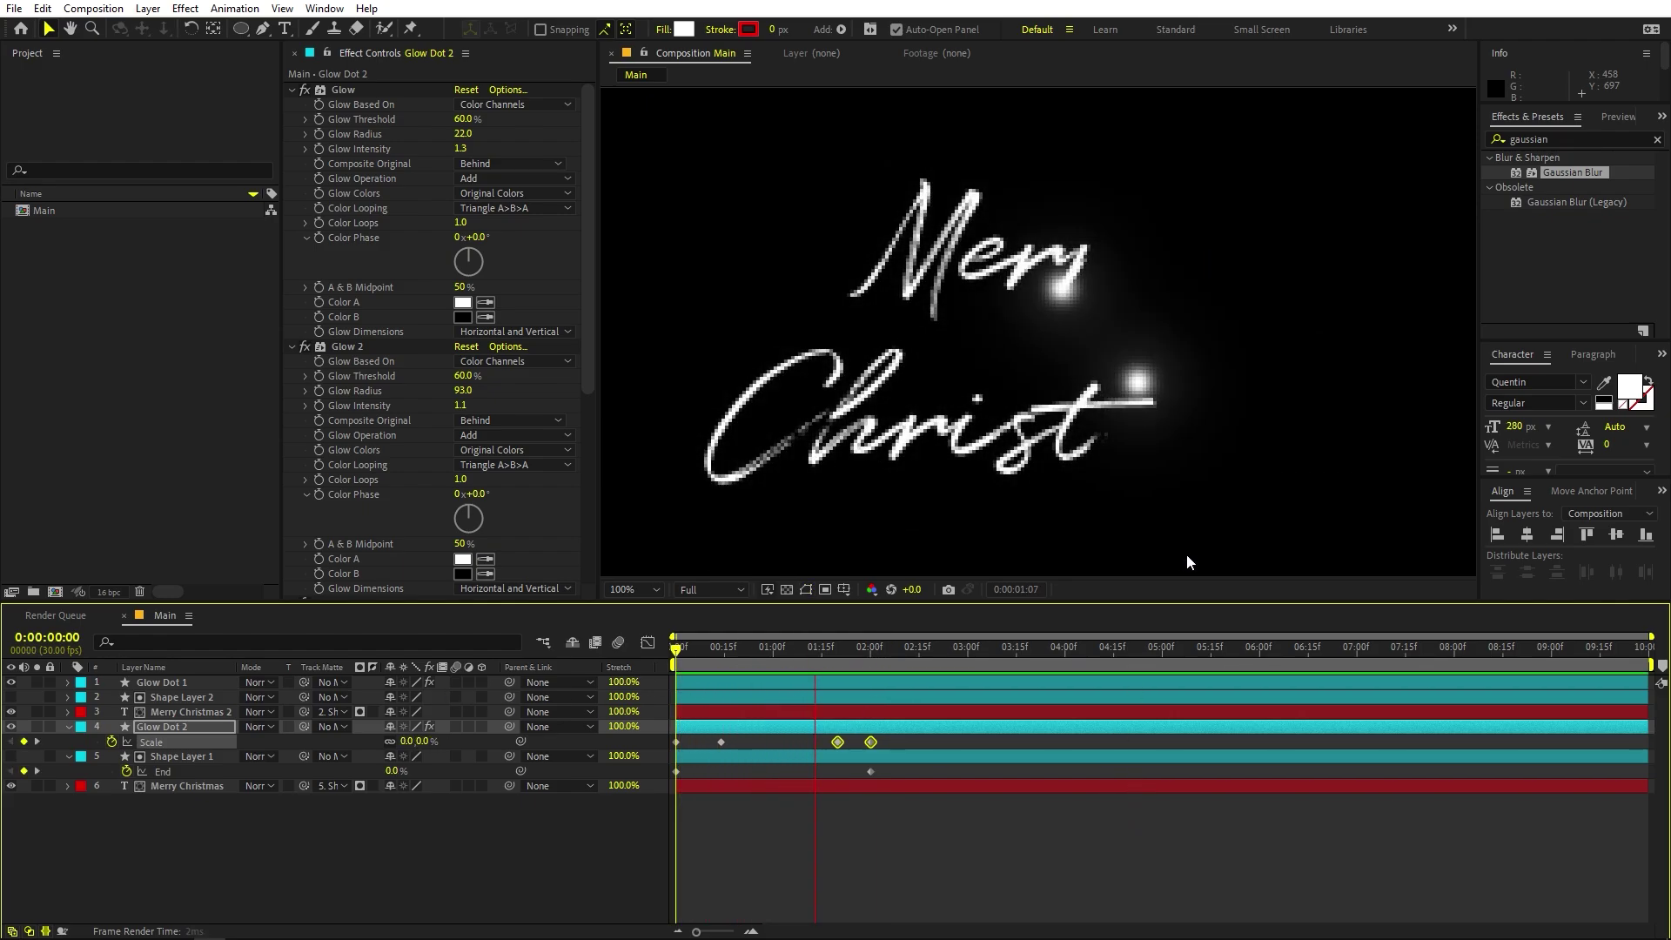
{"action": "scroll", "coordinate": [1187, 562], "scroll_direction": "down", "scroll_amount": 2}
{"action": "key", "text": "space"}
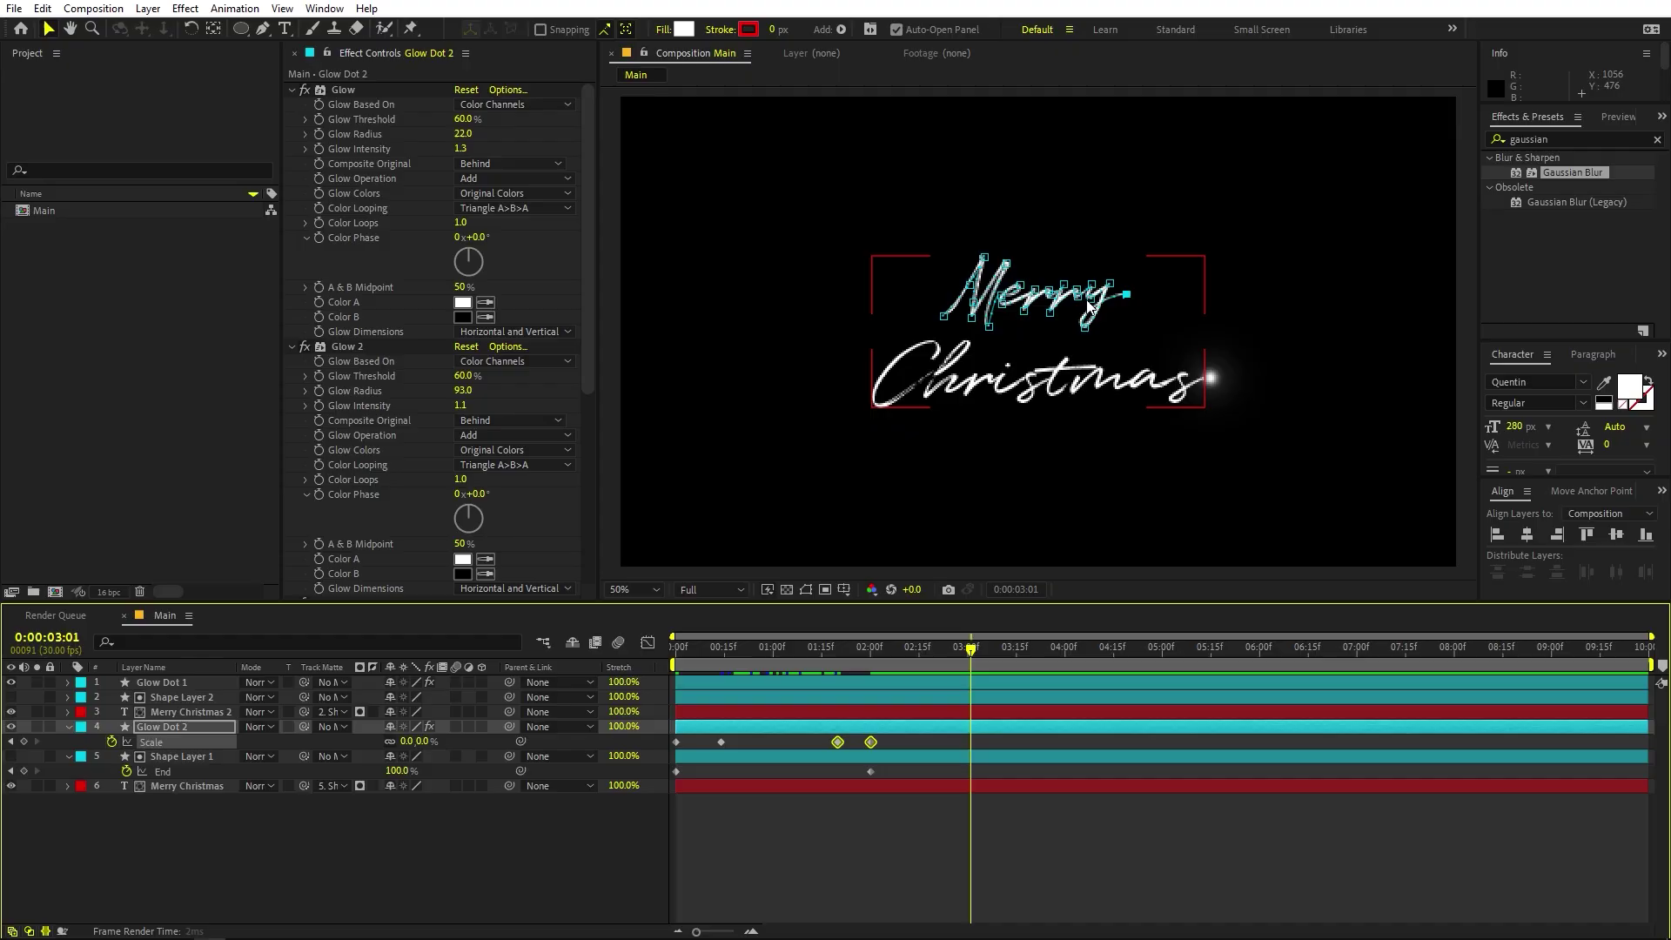
{"action": "left_click_drag", "start_coordinate": [885, 648], "coordinate": [756, 666]}
{"action": "key", "text": "space"}
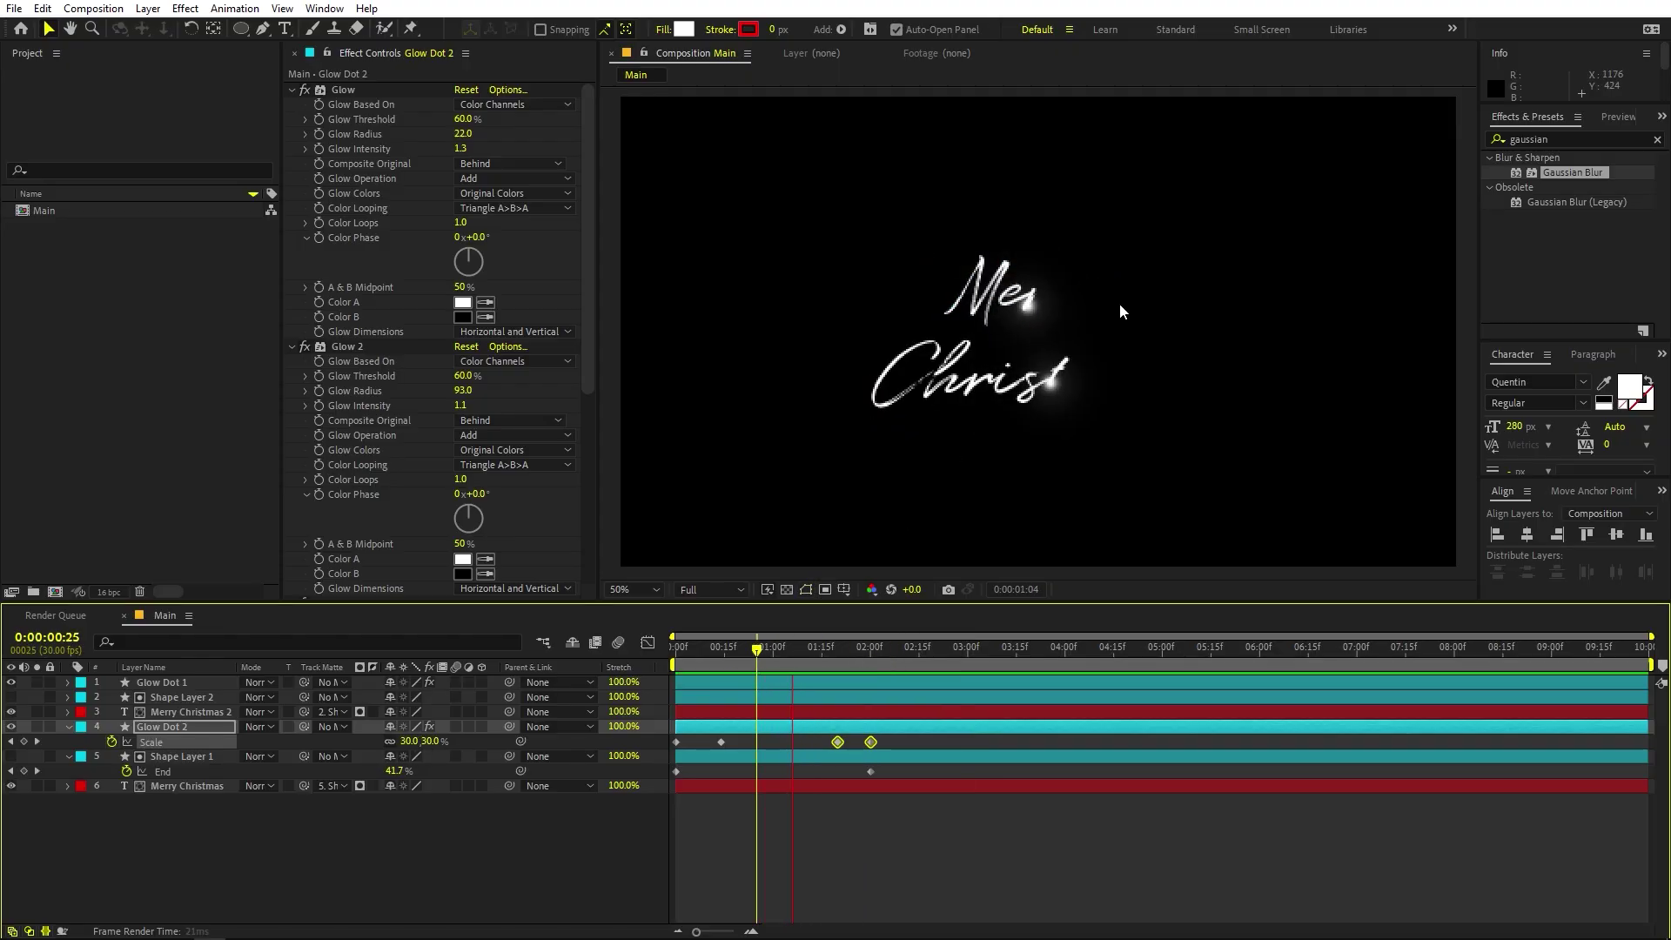
{"action": "key", "text": "space"}
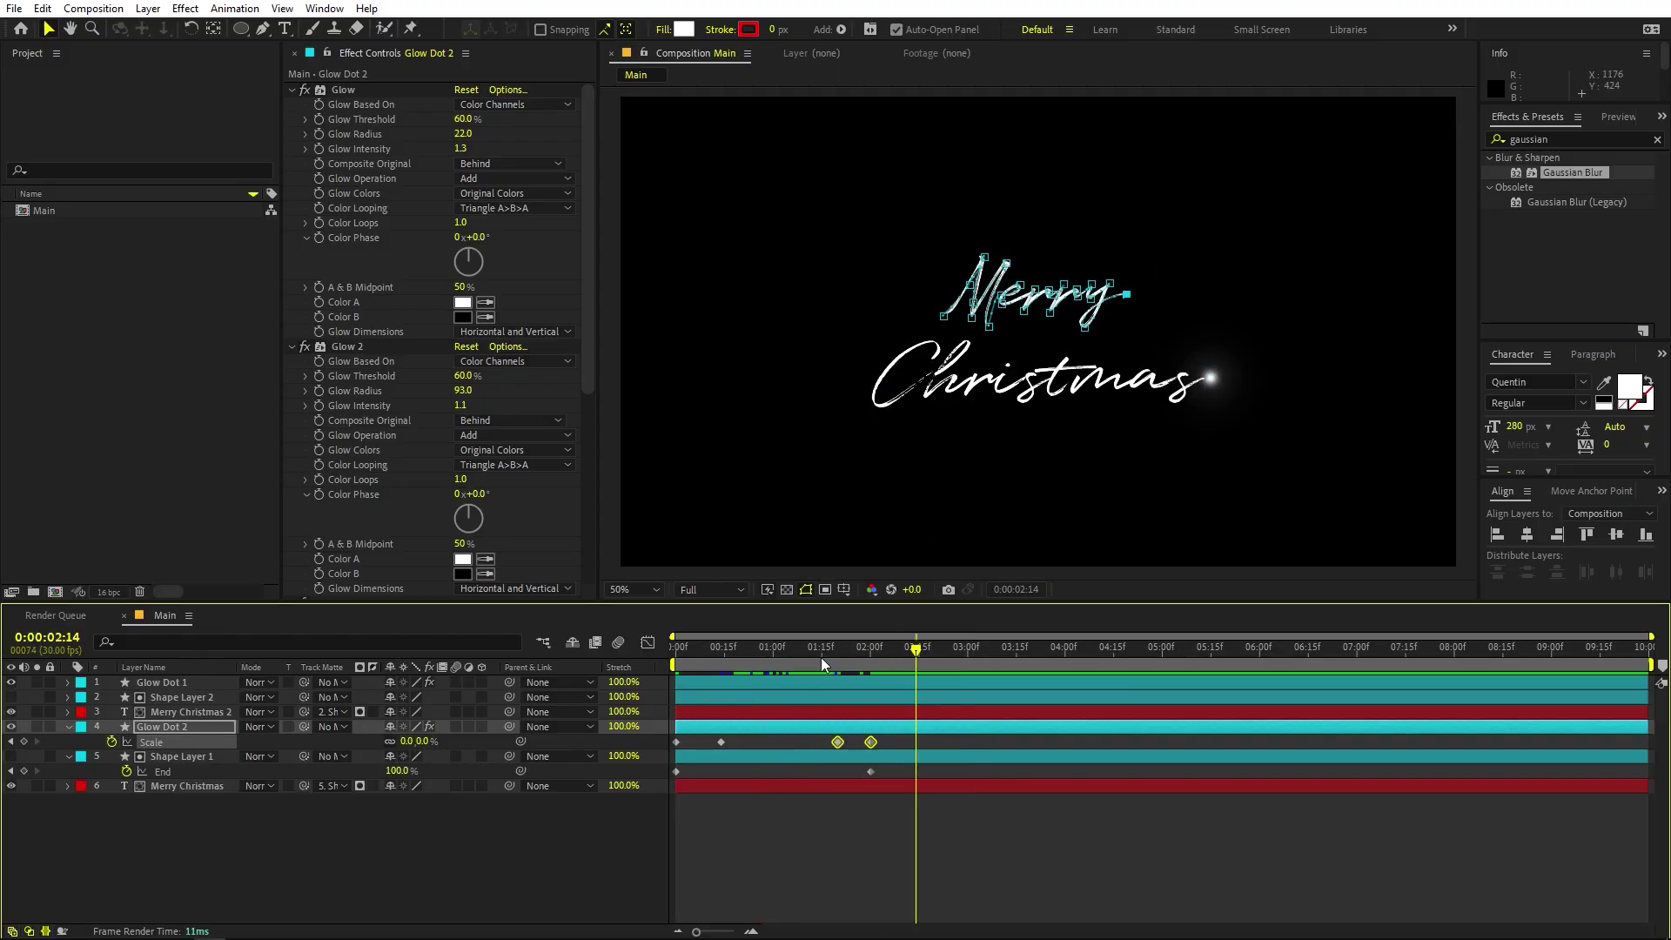
Copy all of Glow Dot 2's Scale keyframes to Glow Dot 1 at the first frame, then deselect and play back the result.
{"action": "key", "text": "Home"}
{"action": "left_click_drag", "start_coordinate": [877, 750], "coordinate": [493, 755]}
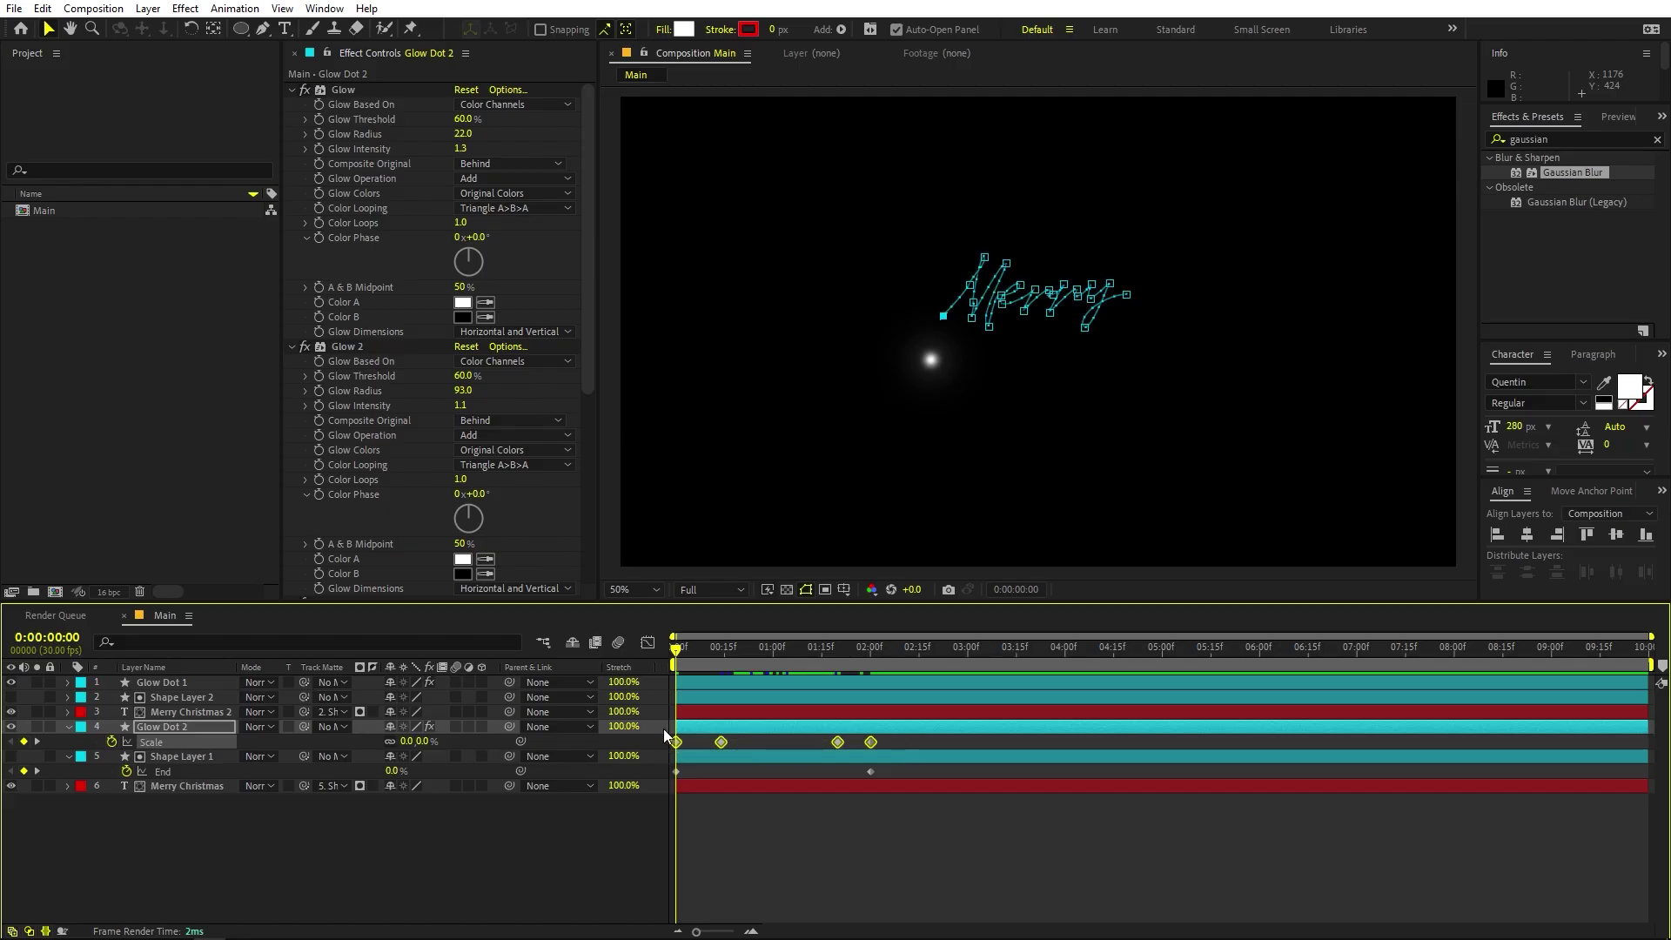
{"action": "left_click", "coordinate": [176, 686]}
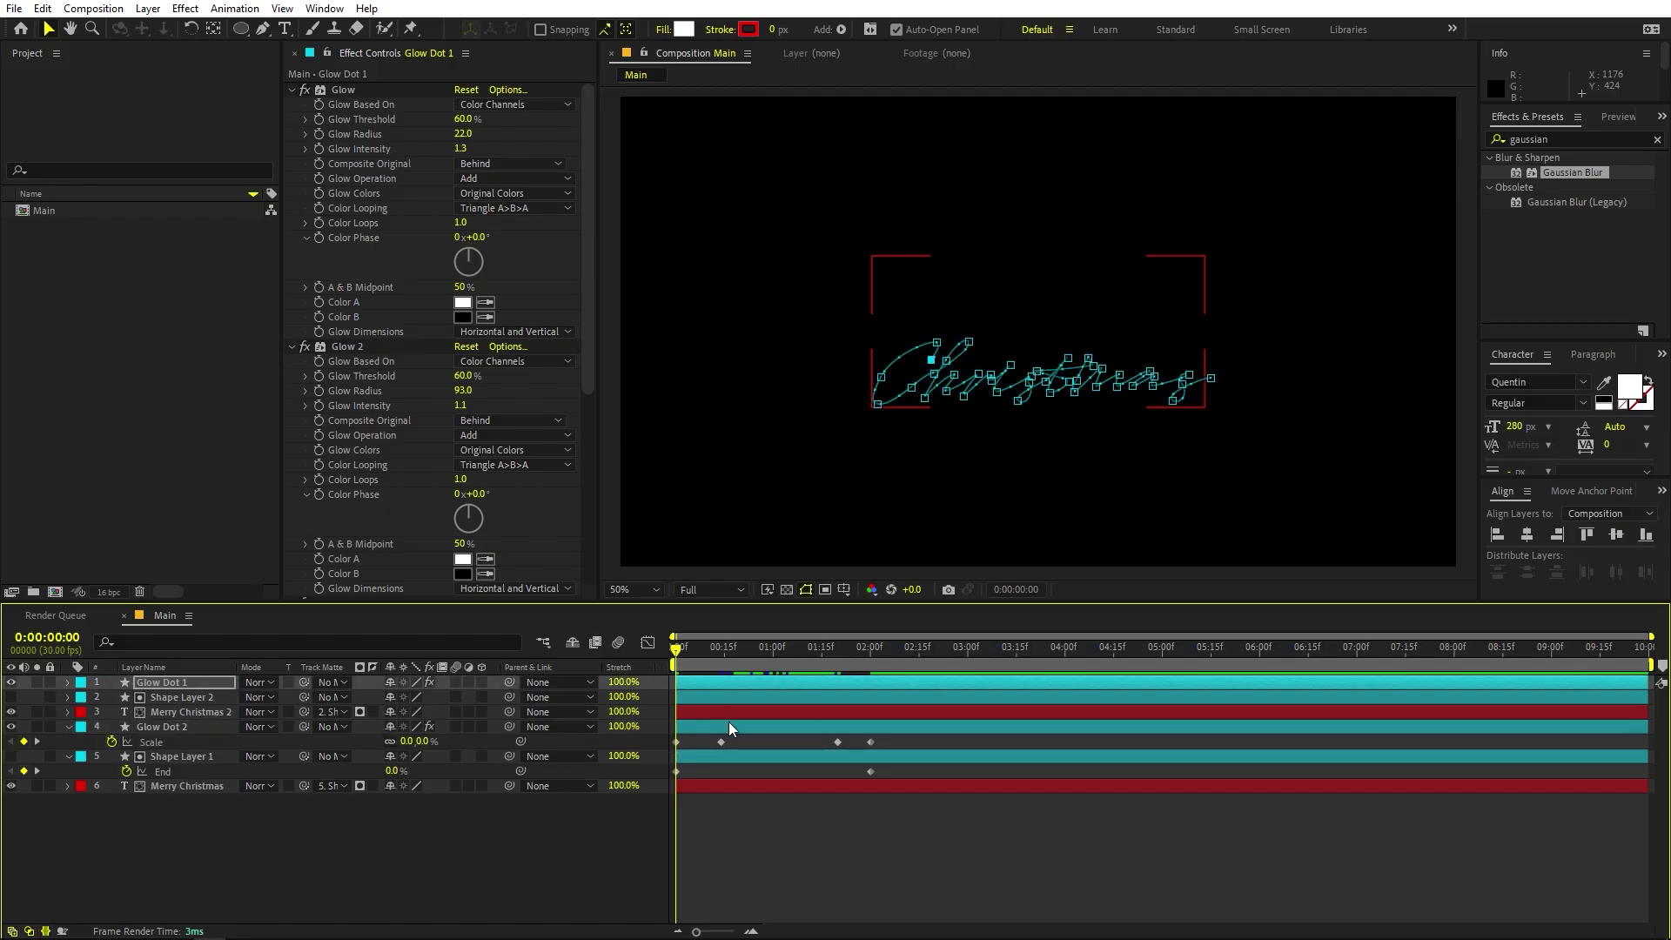
{"action": "left_click", "coordinate": [828, 826]}
{"action": "key", "text": "space"}
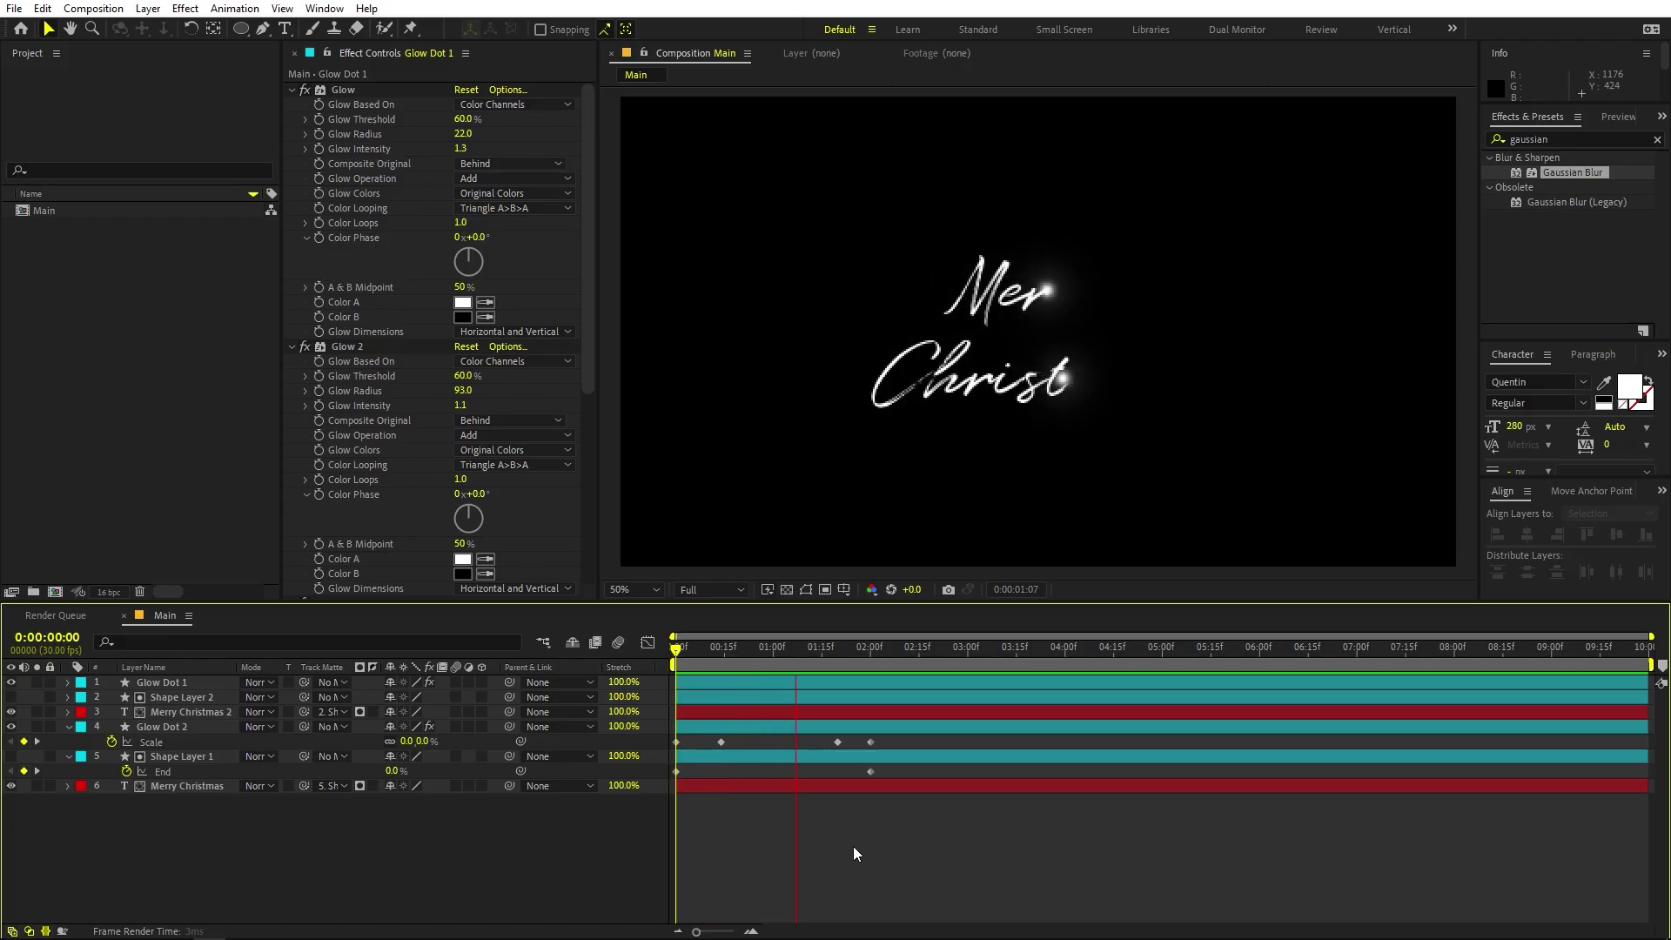
Stop playback and reveal the keyframes of both Glow Dot layers and both Shape Layers.
{"action": "key", "text": "space"}
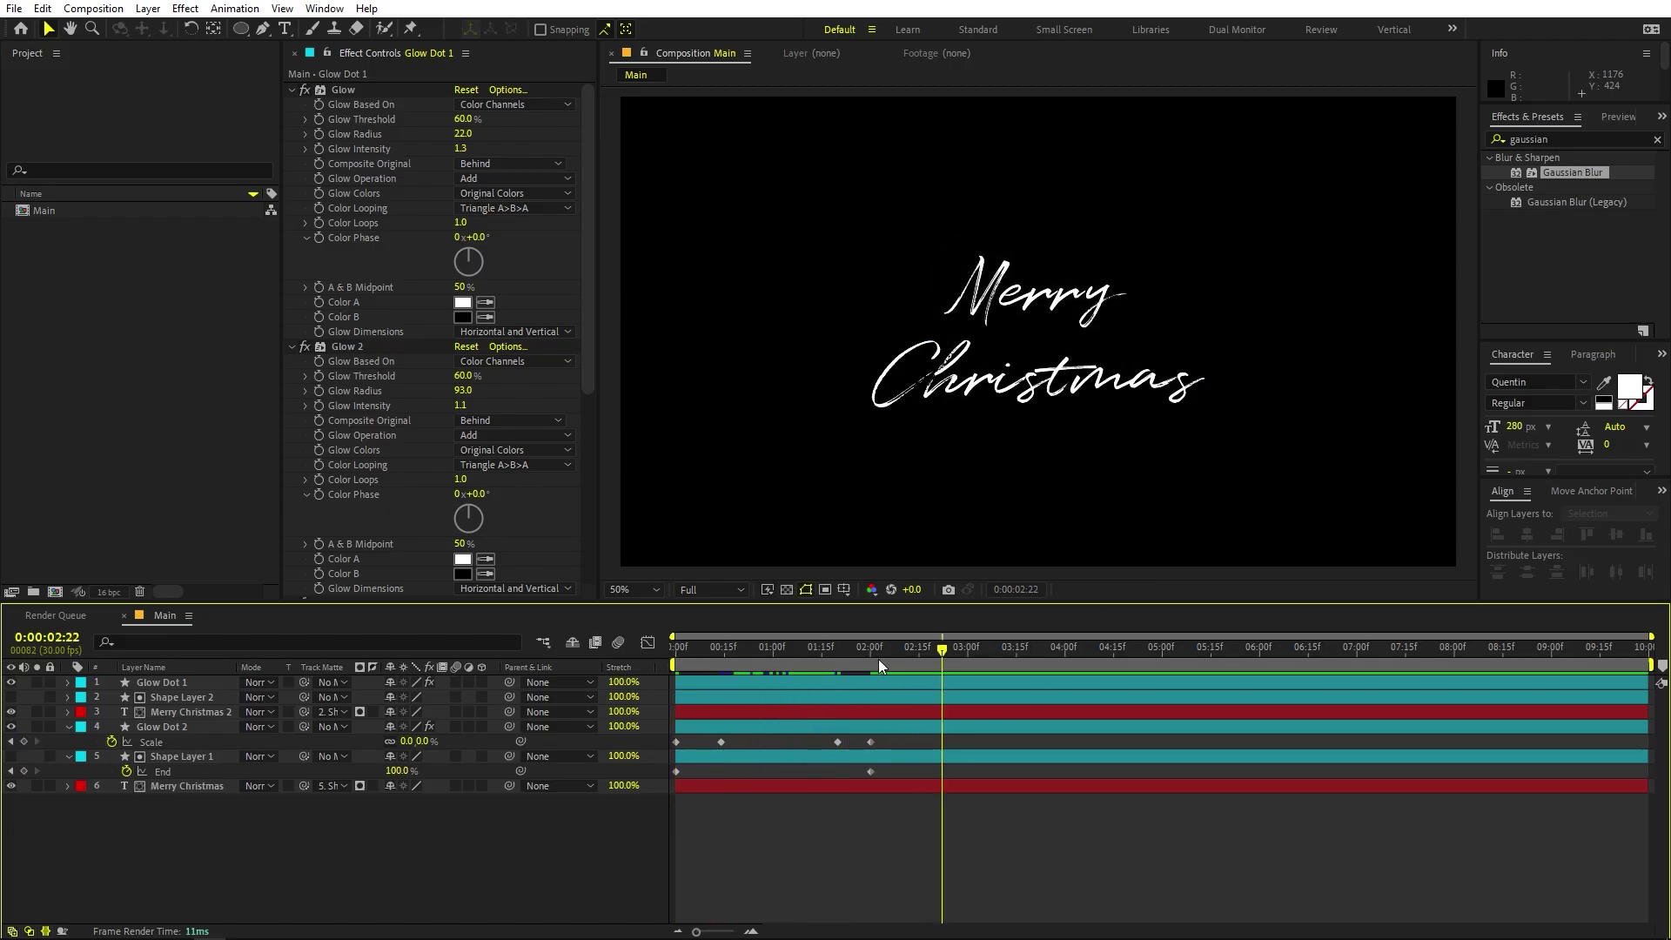
{"action": "left_click", "coordinate": [864, 677]}
{"action": "left_click", "coordinate": [774, 753], "text": "shift"}
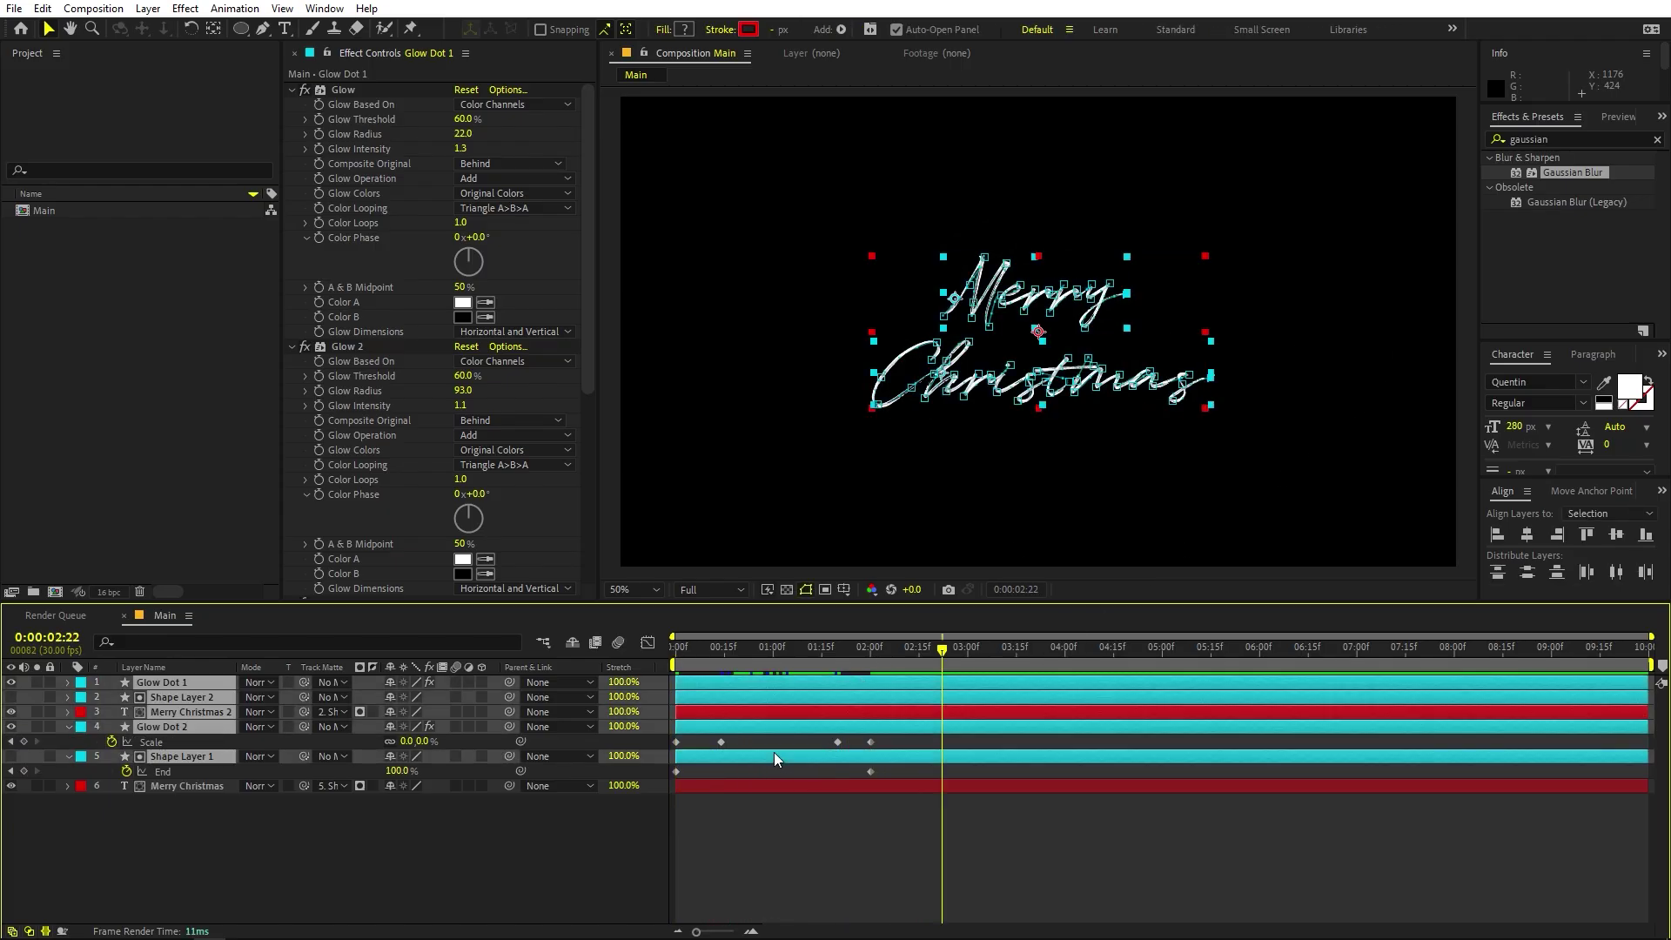
{"action": "key", "text": "u"}
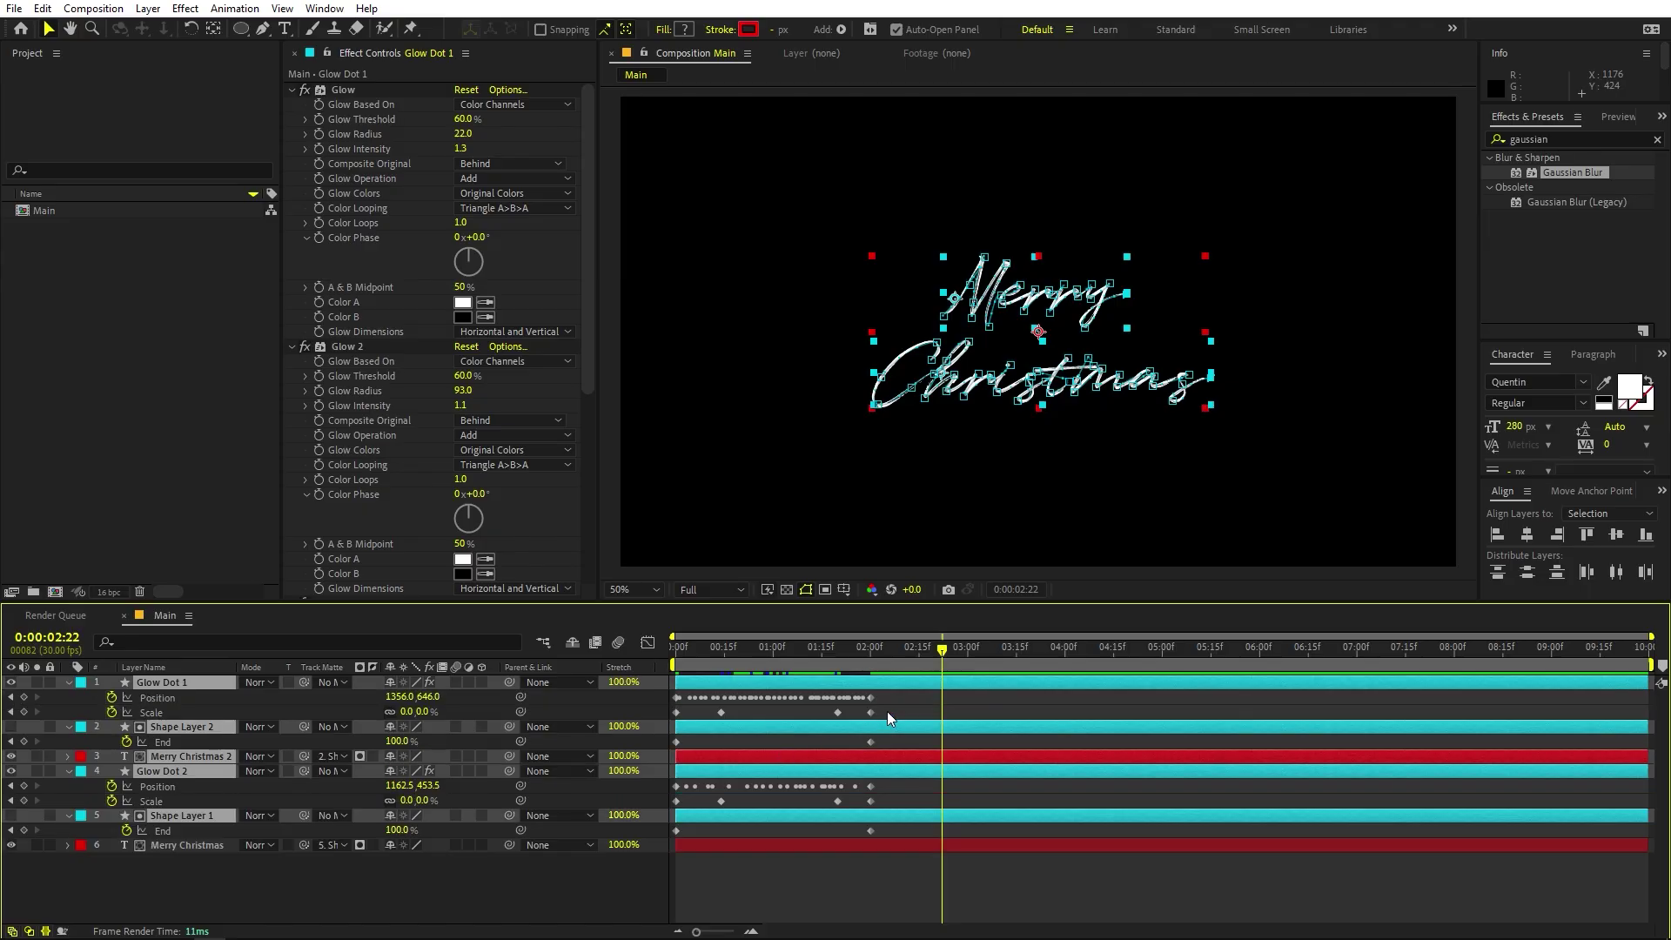
Select all revealed keyframes, stretch them proportionally so the last ones land at 0:00:02:22, and play back the slower reveal.
{"action": "left_click_drag", "start_coordinate": [899, 698], "coordinate": [649, 834]}
{"action": "left_click_drag", "start_coordinate": [871, 697], "coordinate": [896, 701]}
{"action": "key", "text": "ctrl+z"}
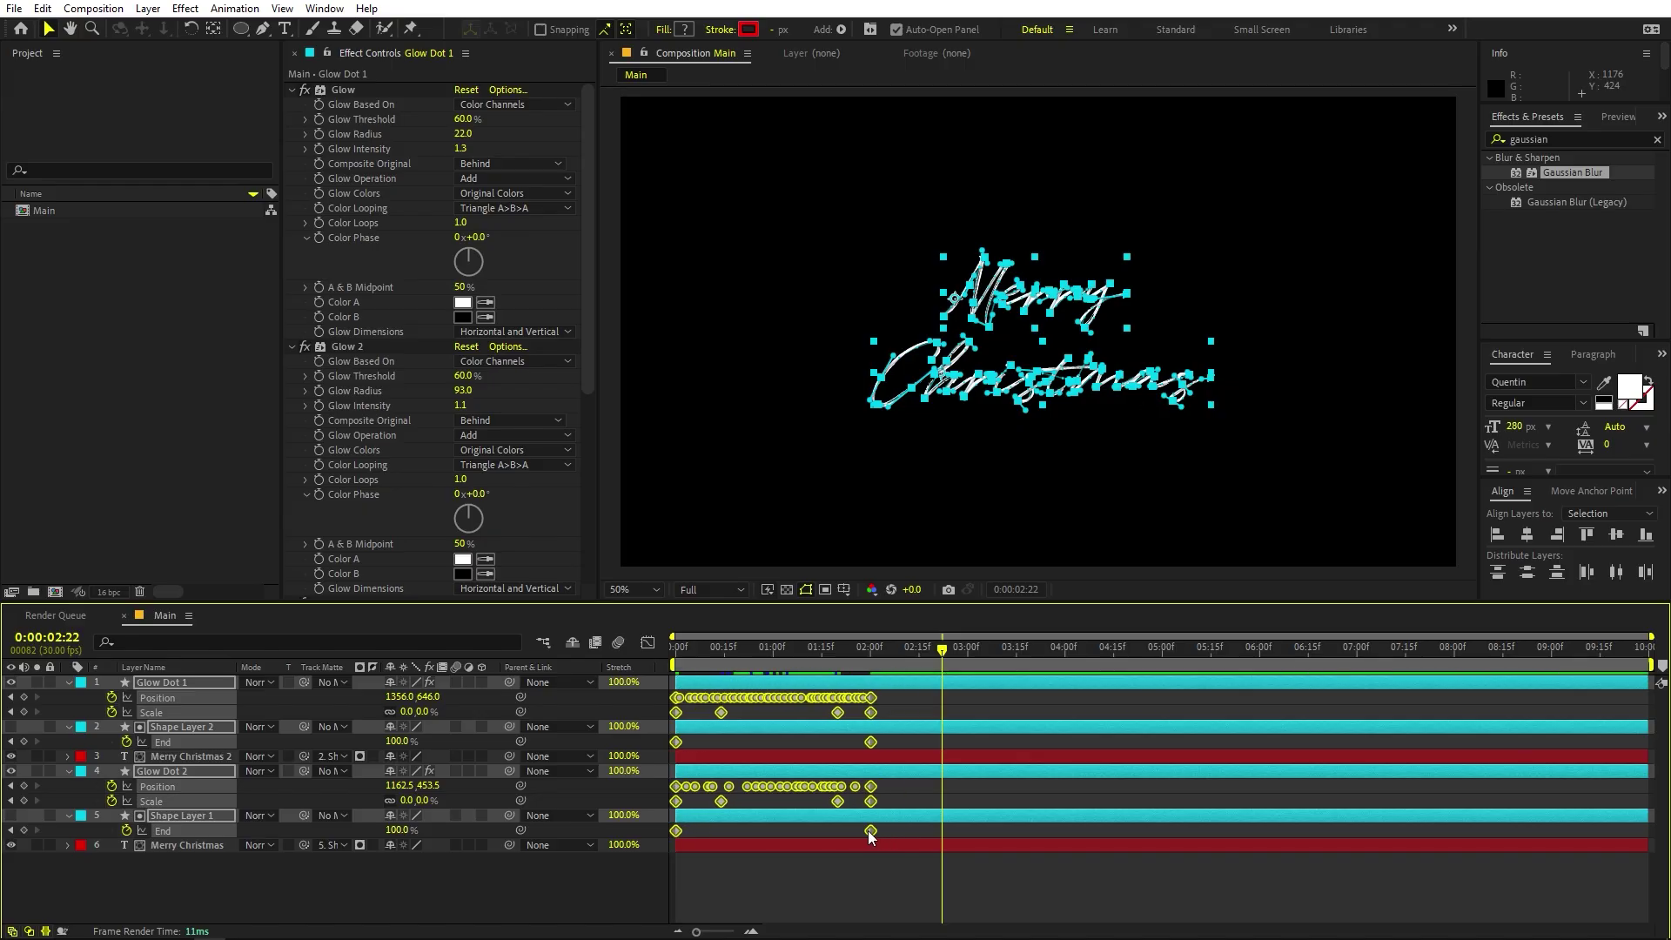
{"action": "left_click_drag", "start_coordinate": [870, 829], "coordinate": [941, 829]}
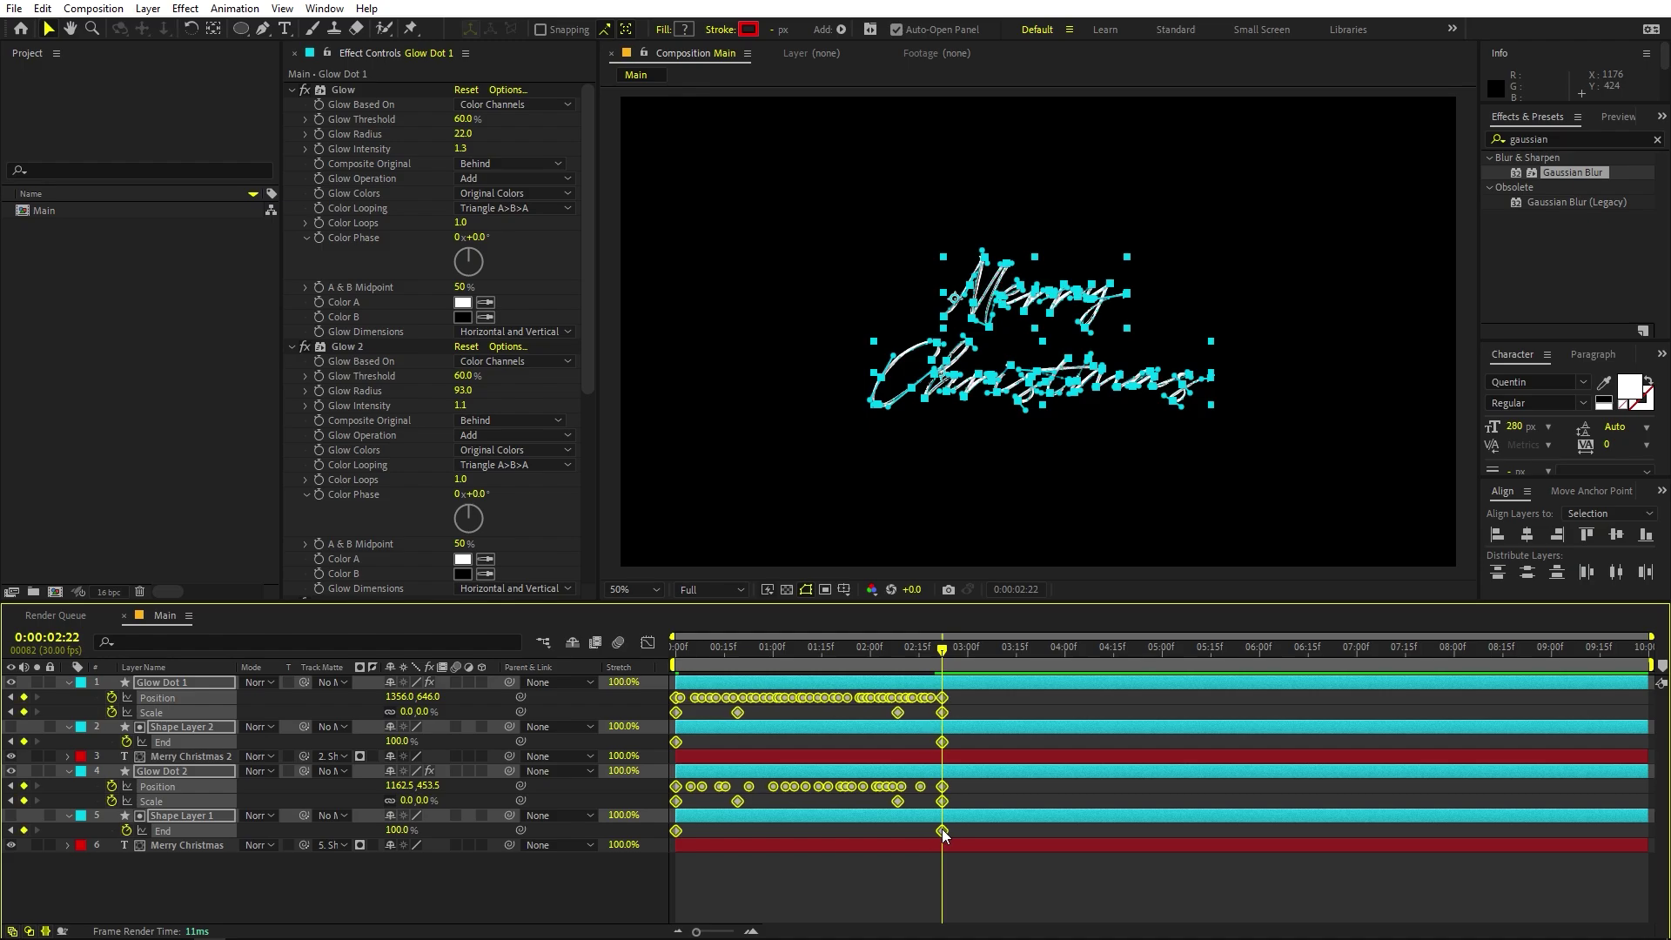
{"action": "key", "text": "space"}
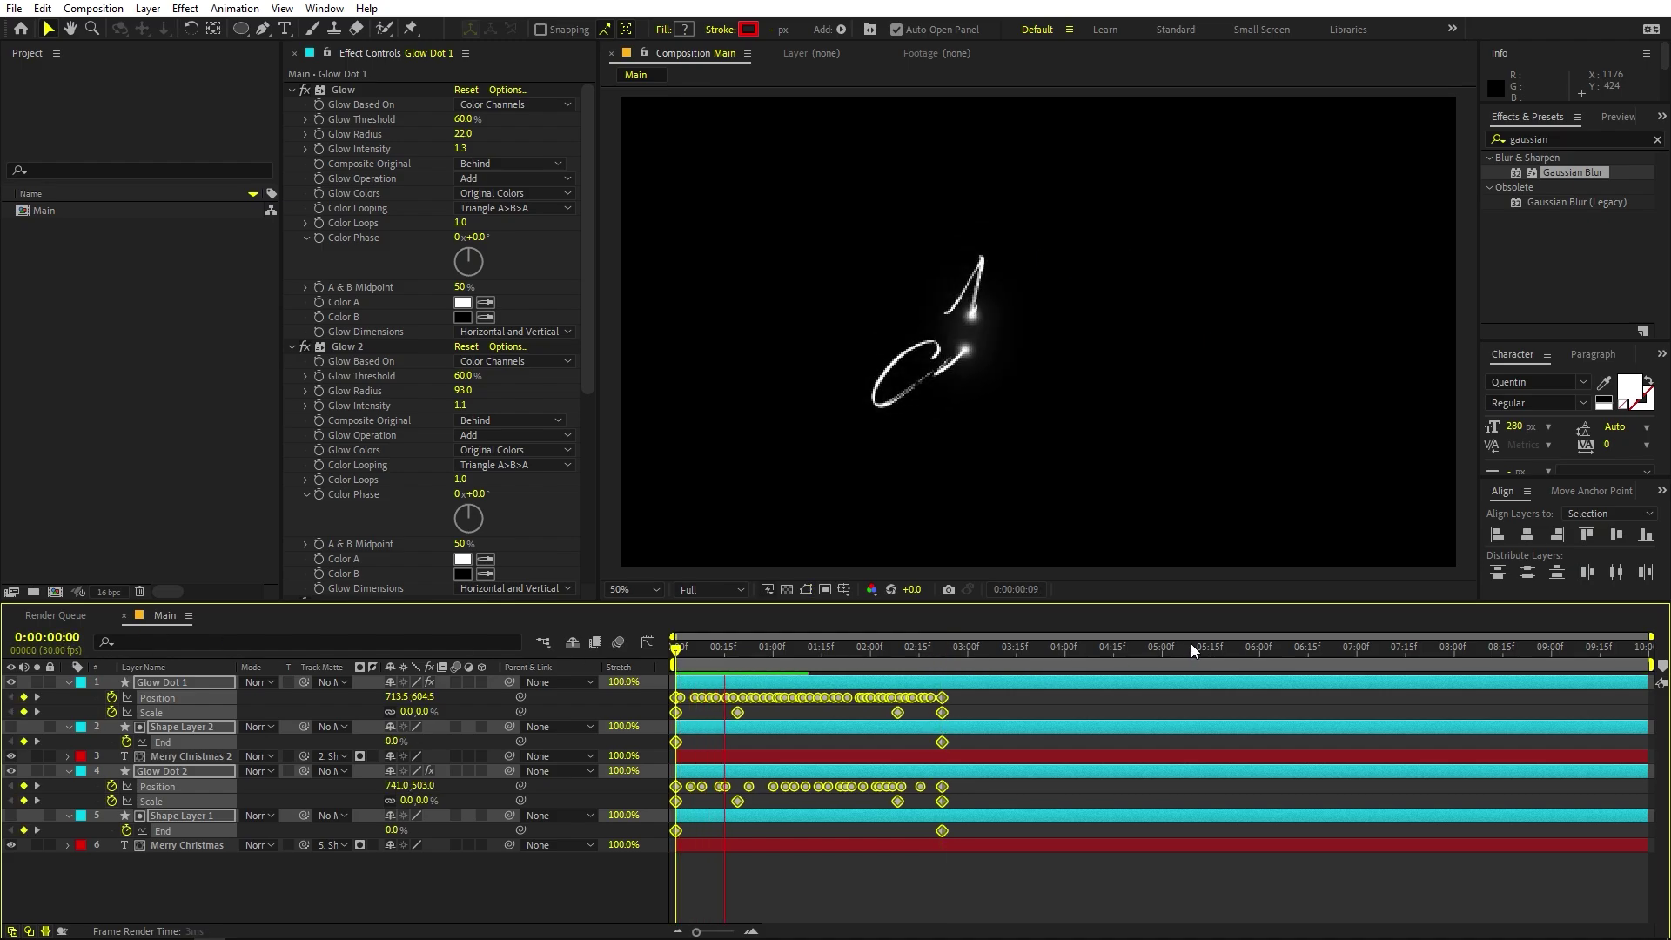
{"action": "key", "text": "space"}
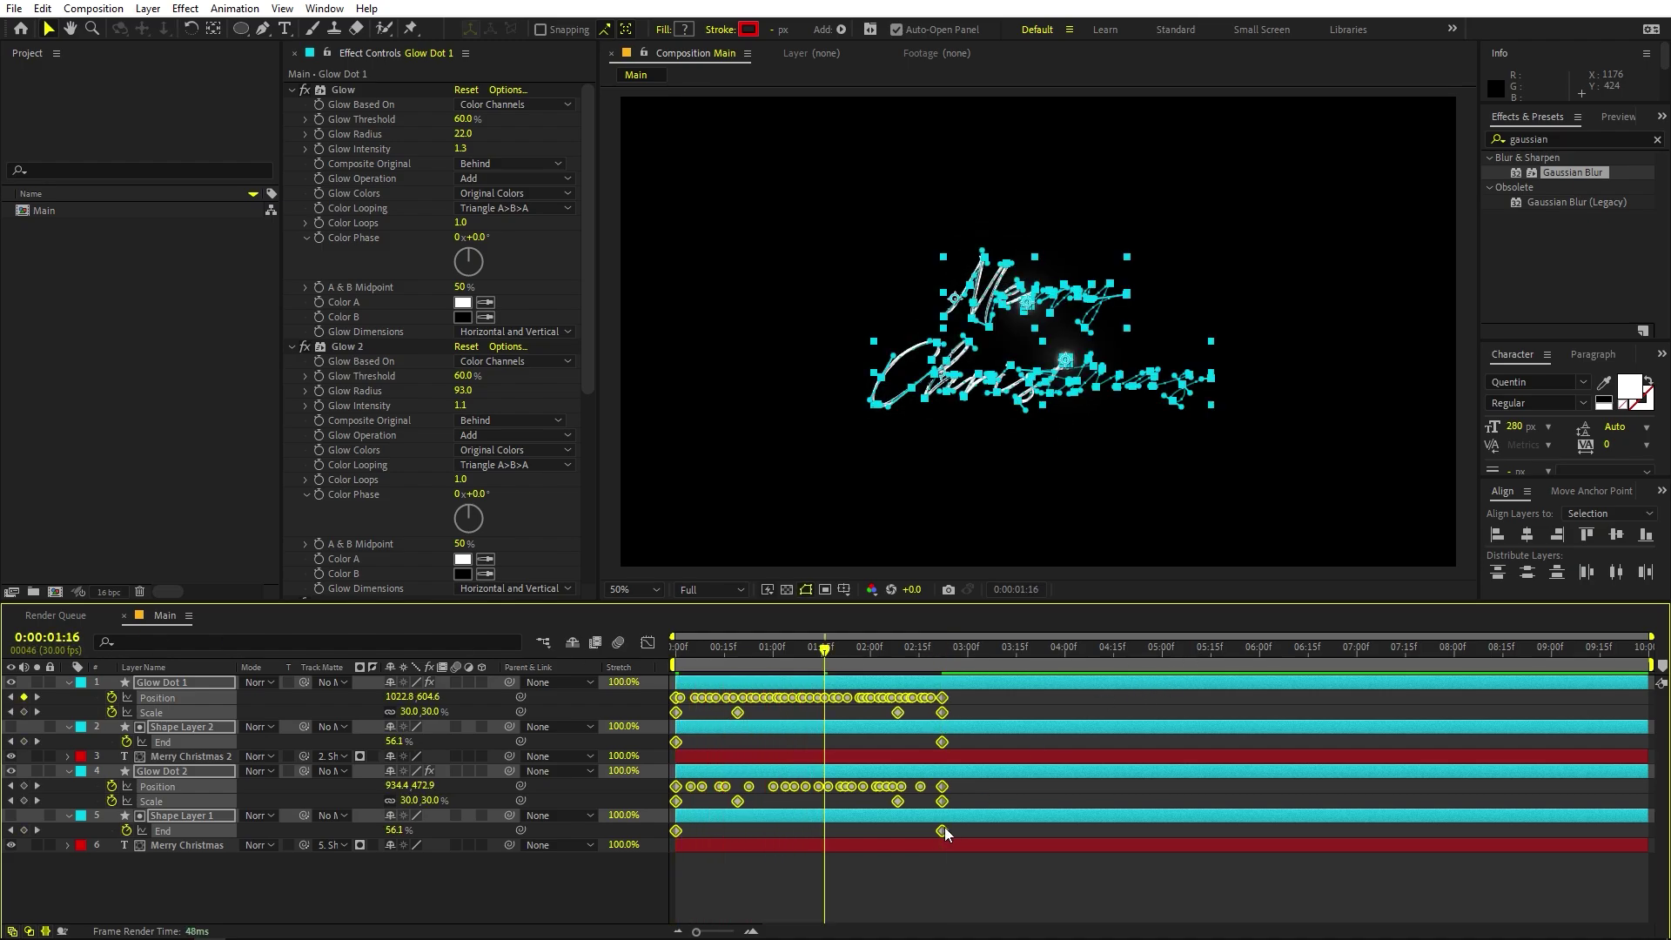
Compress the selected keyframes proportionally to end shortly after the two-second mark, previewing between adjustments, then collapse and deselect the layers.
{"action": "left_click_drag", "start_coordinate": [943, 826], "coordinate": [907, 827]}
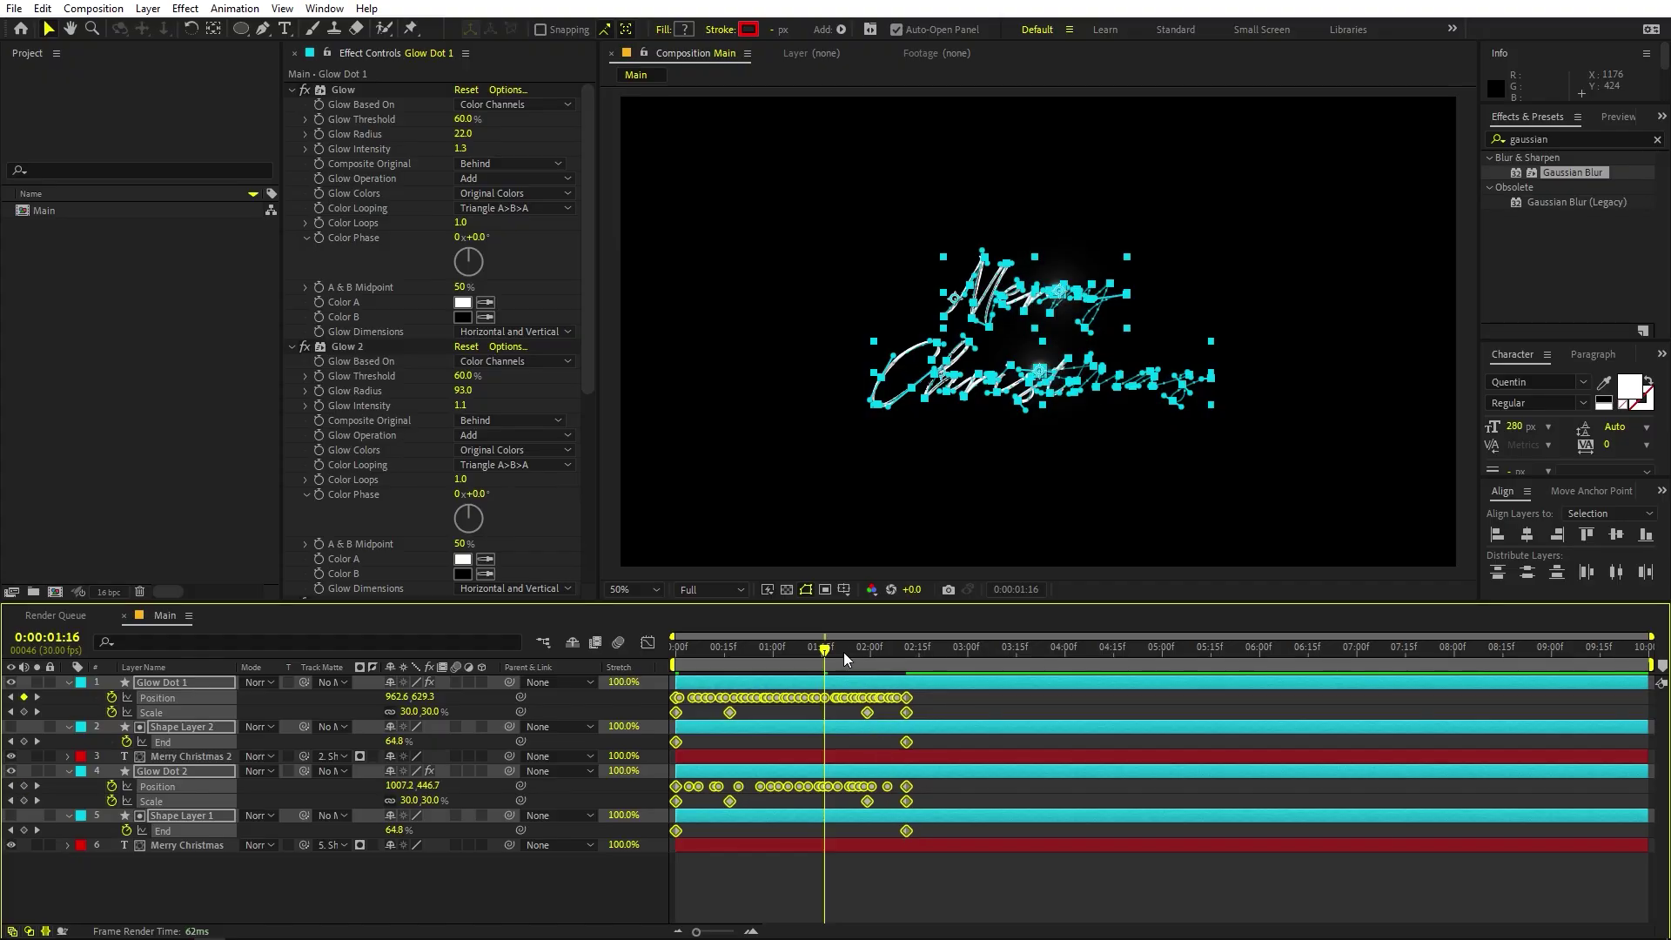
{"action": "key", "text": "space"}
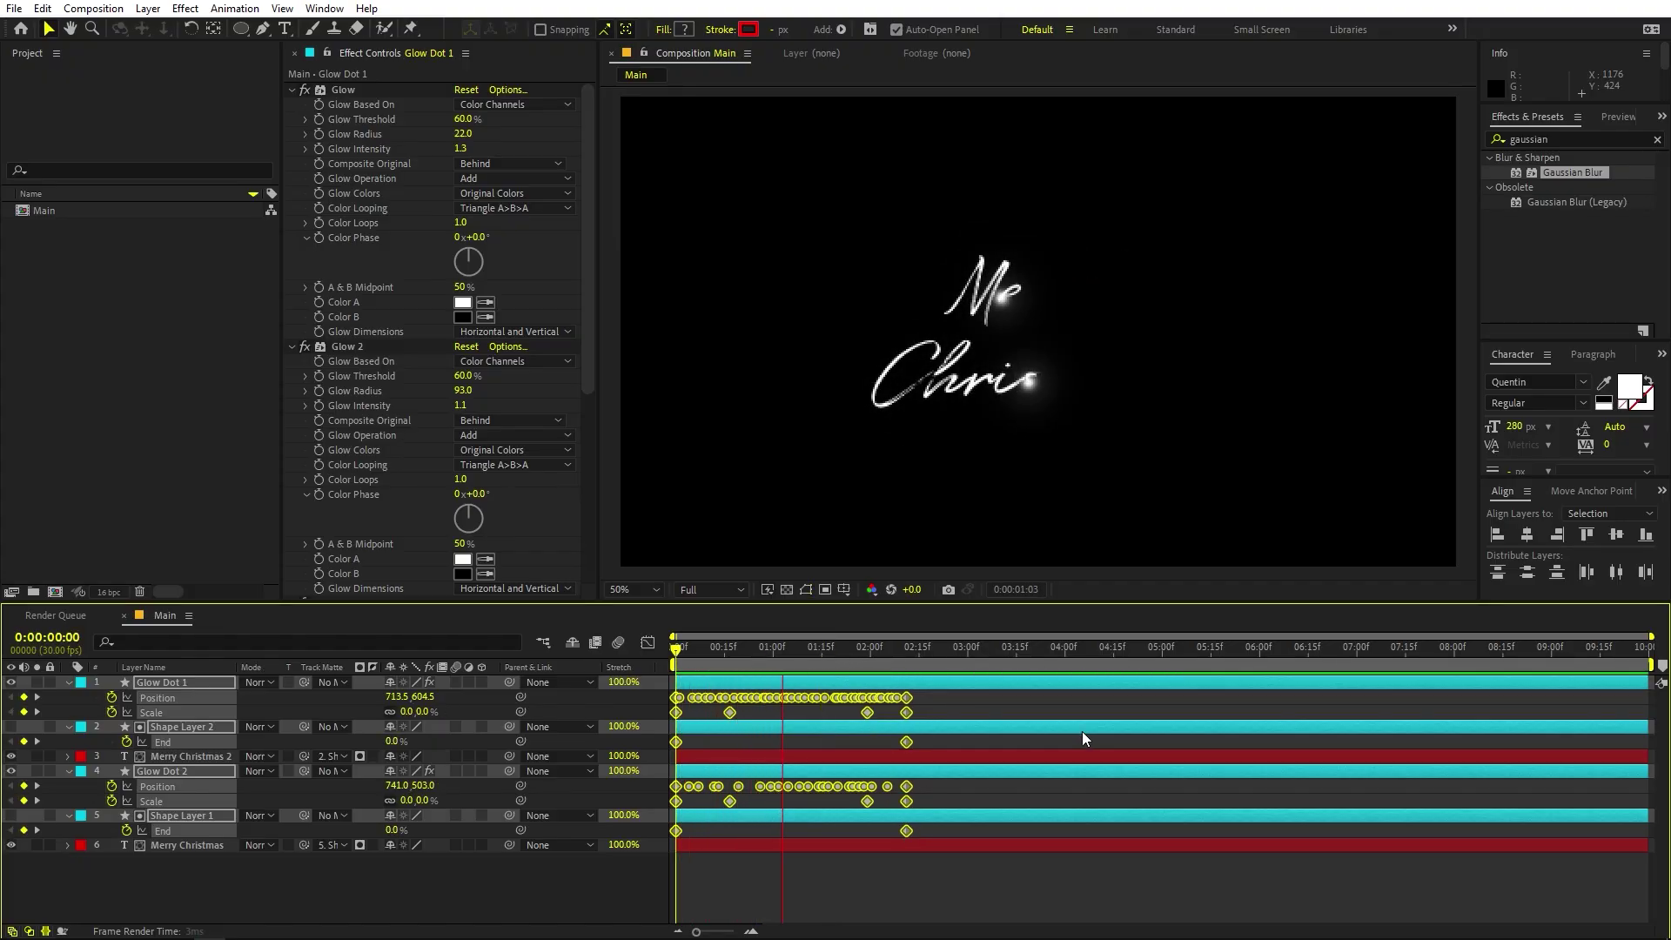
{"action": "key", "text": "space"}
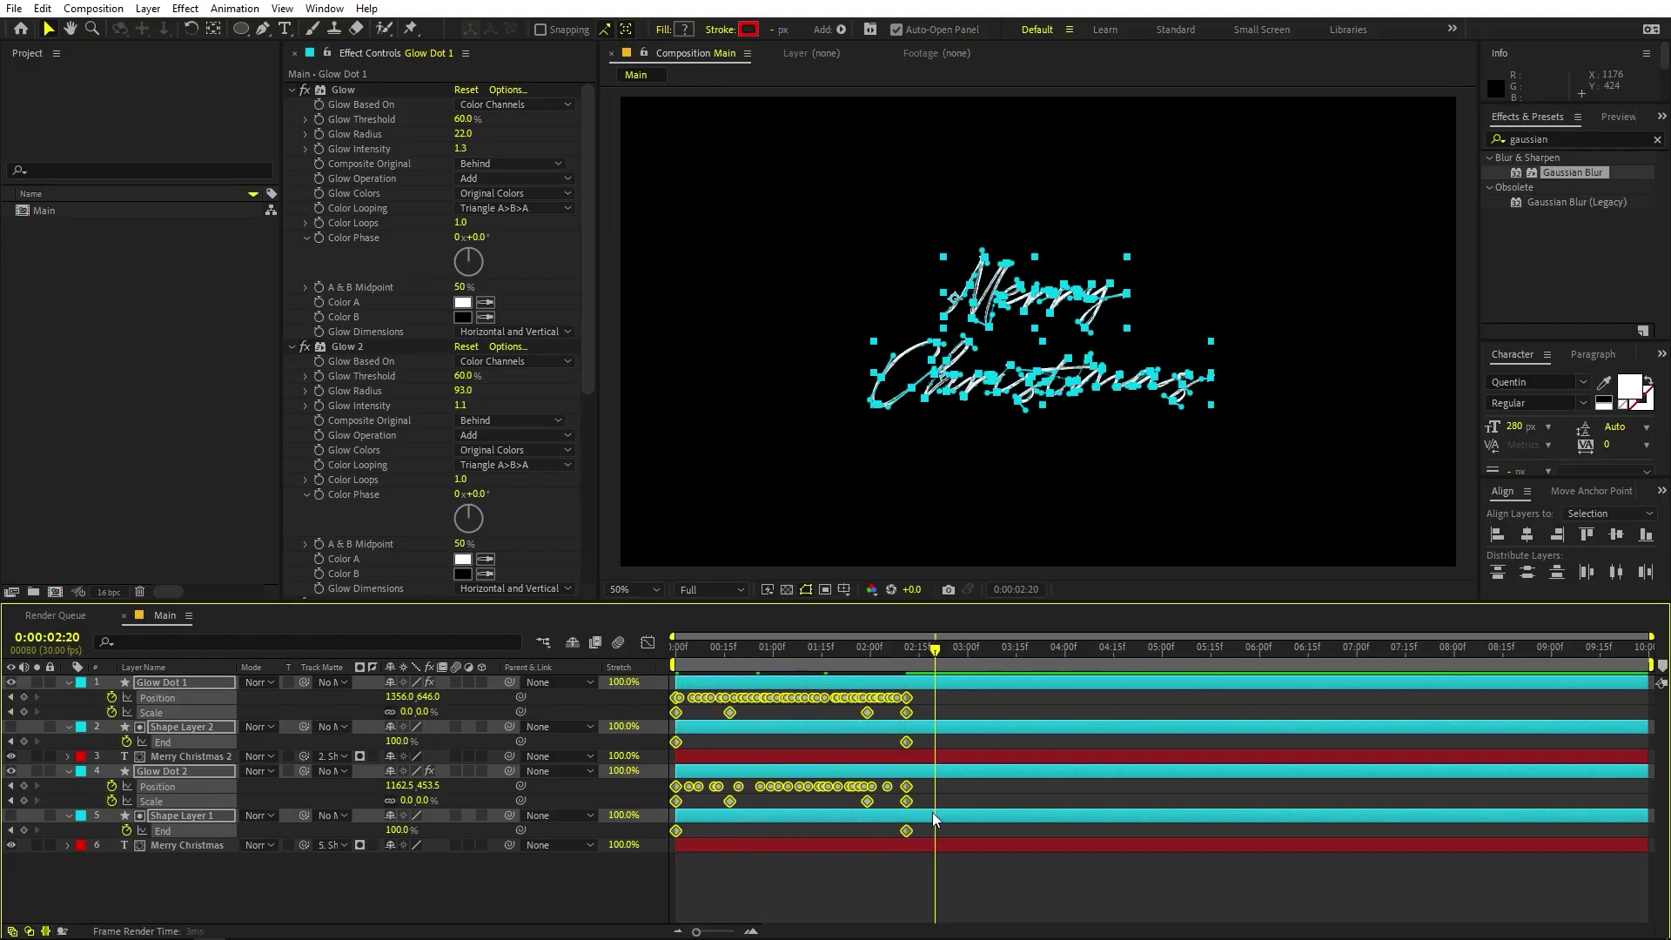
{"action": "left_click_drag", "start_coordinate": [906, 832], "coordinate": [884, 832]}
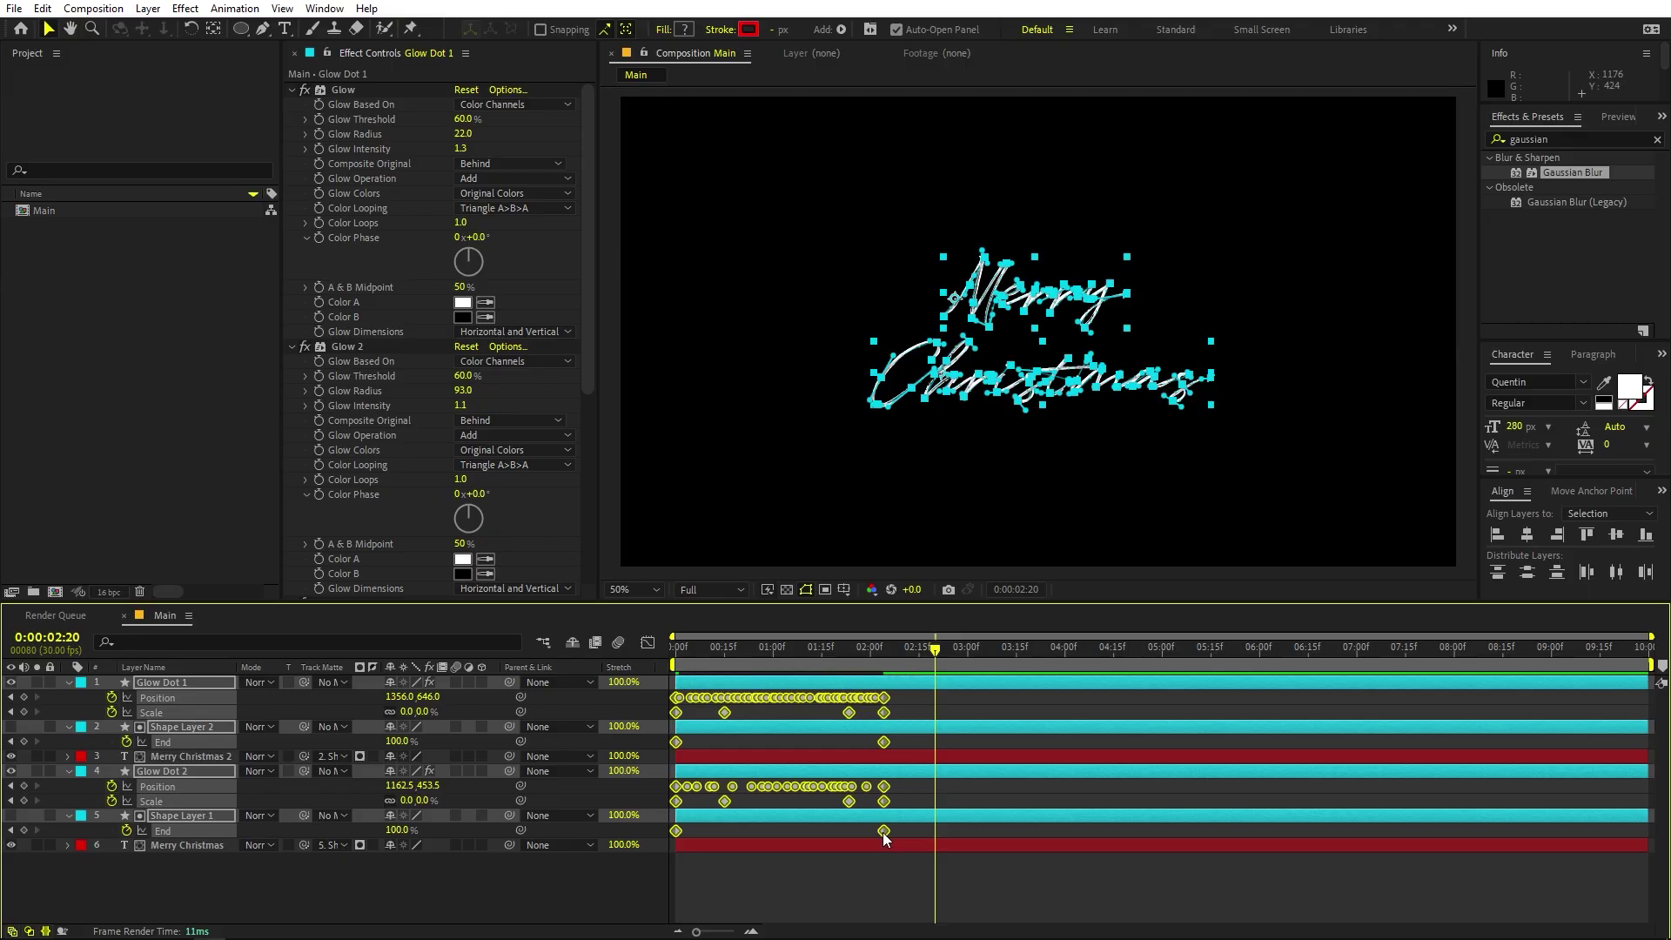
{"action": "left_click", "coordinate": [69, 682]}
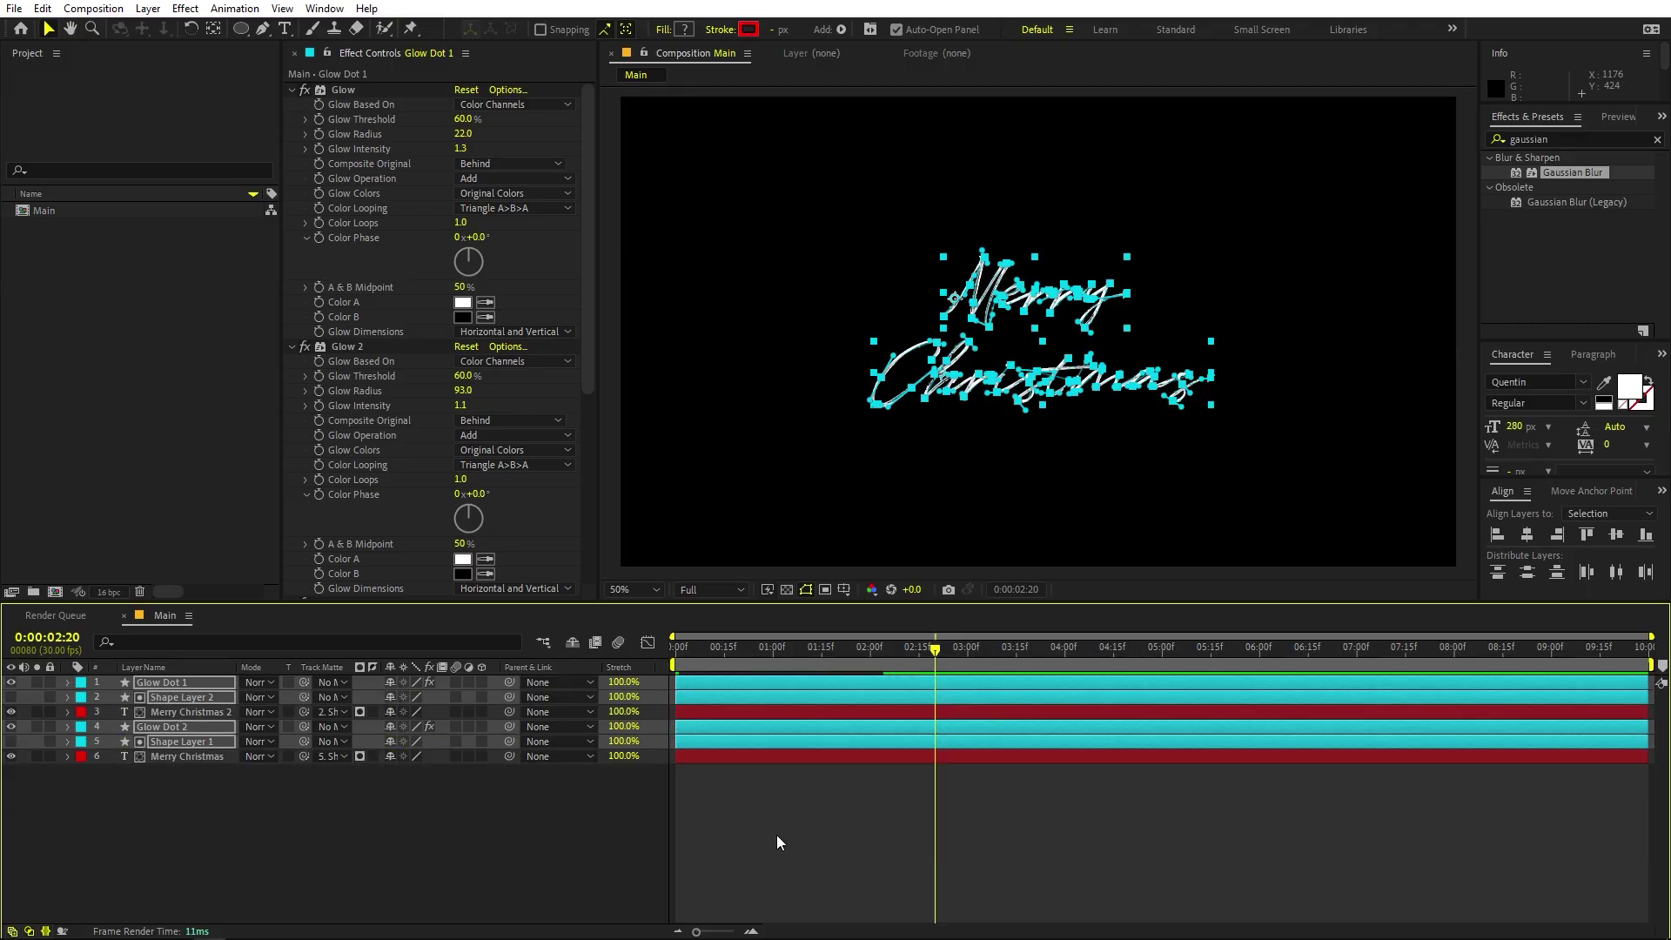
{"action": "left_click", "coordinate": [776, 834]}
Create a black (000000) solid and place it below all other layers as the background.
{"action": "right_click", "coordinate": [263, 821]}
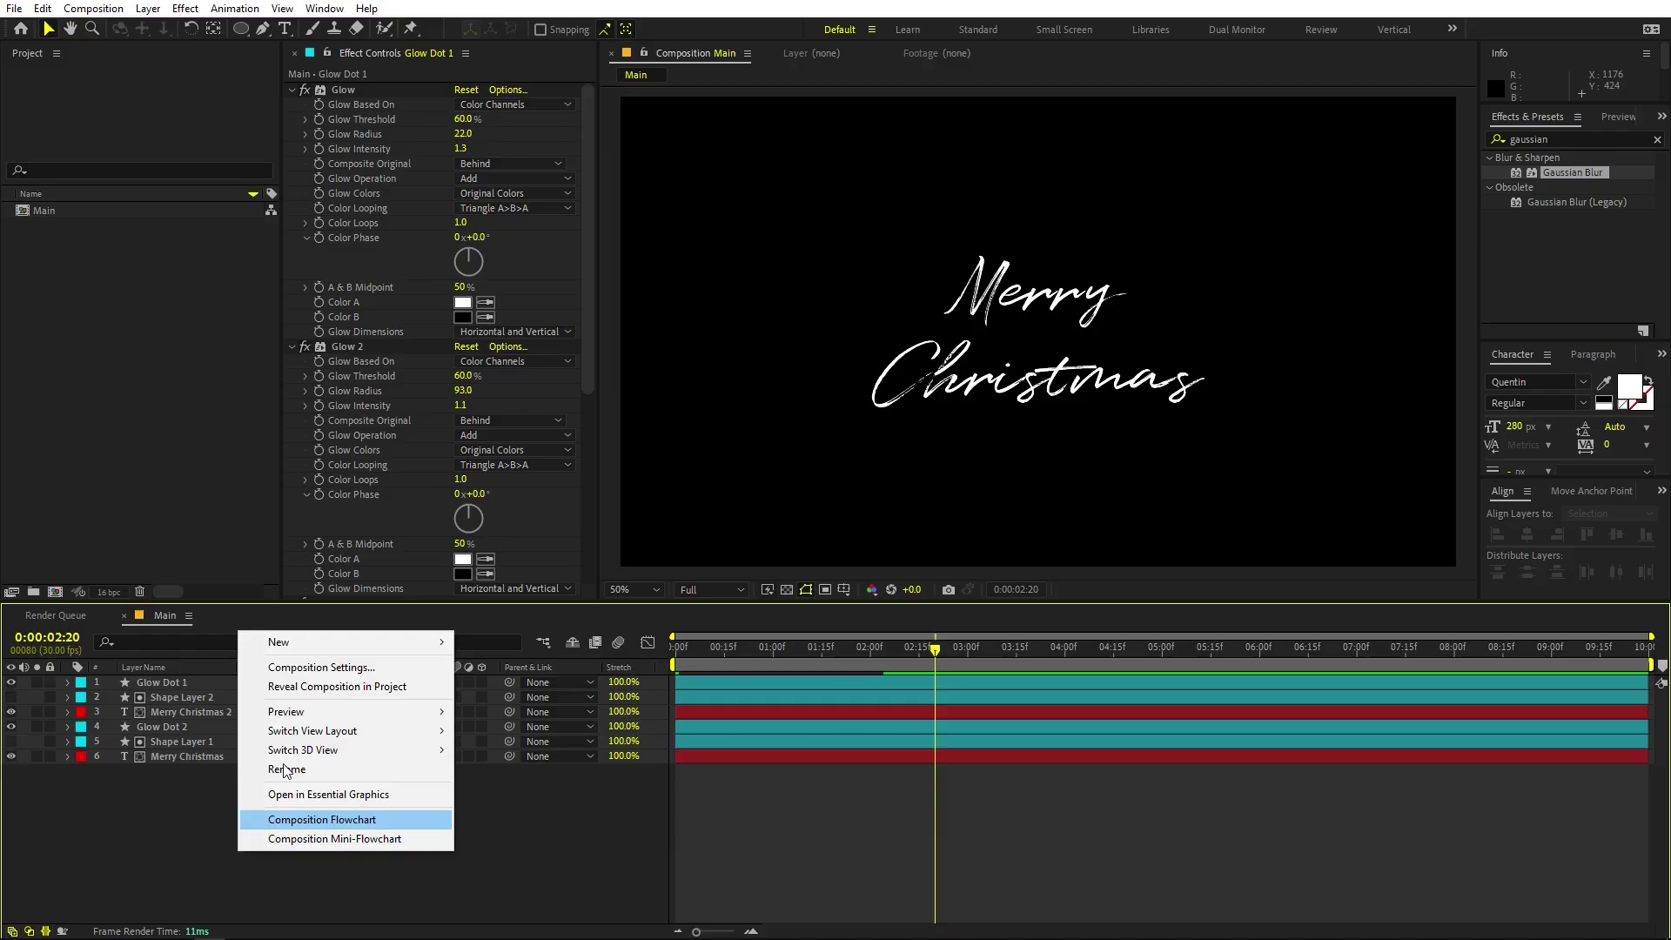
{"action": "mouse_move", "coordinate": [318, 641]}
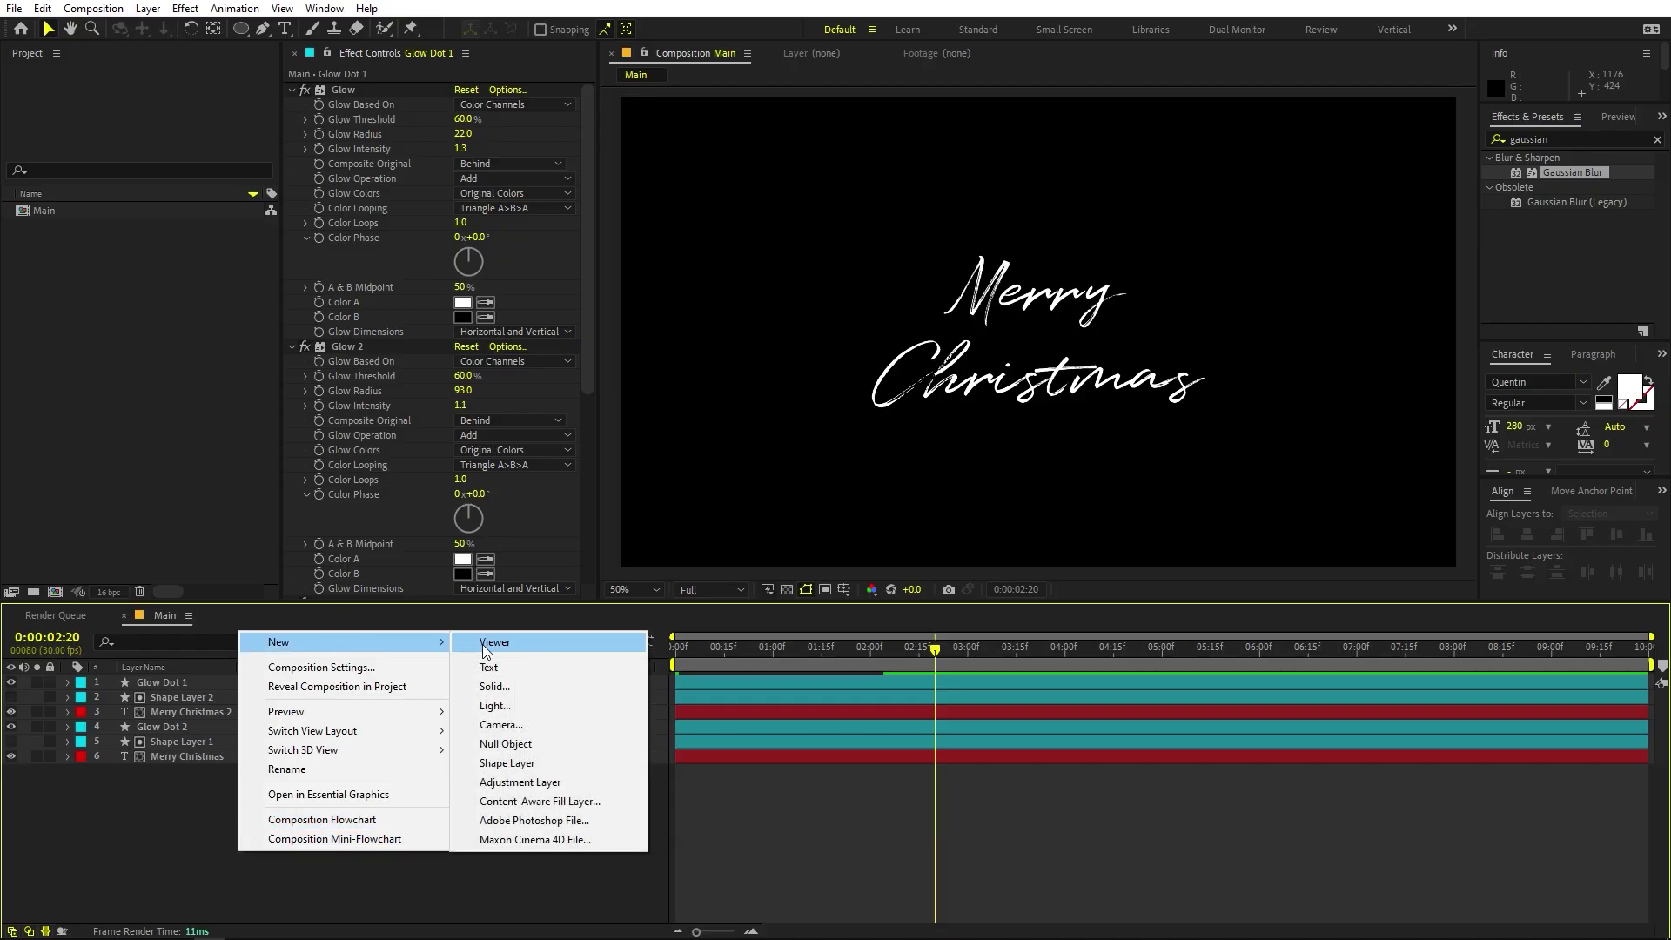
{"action": "left_click", "coordinate": [494, 687]}
{"action": "left_click", "coordinate": [508, 457]}
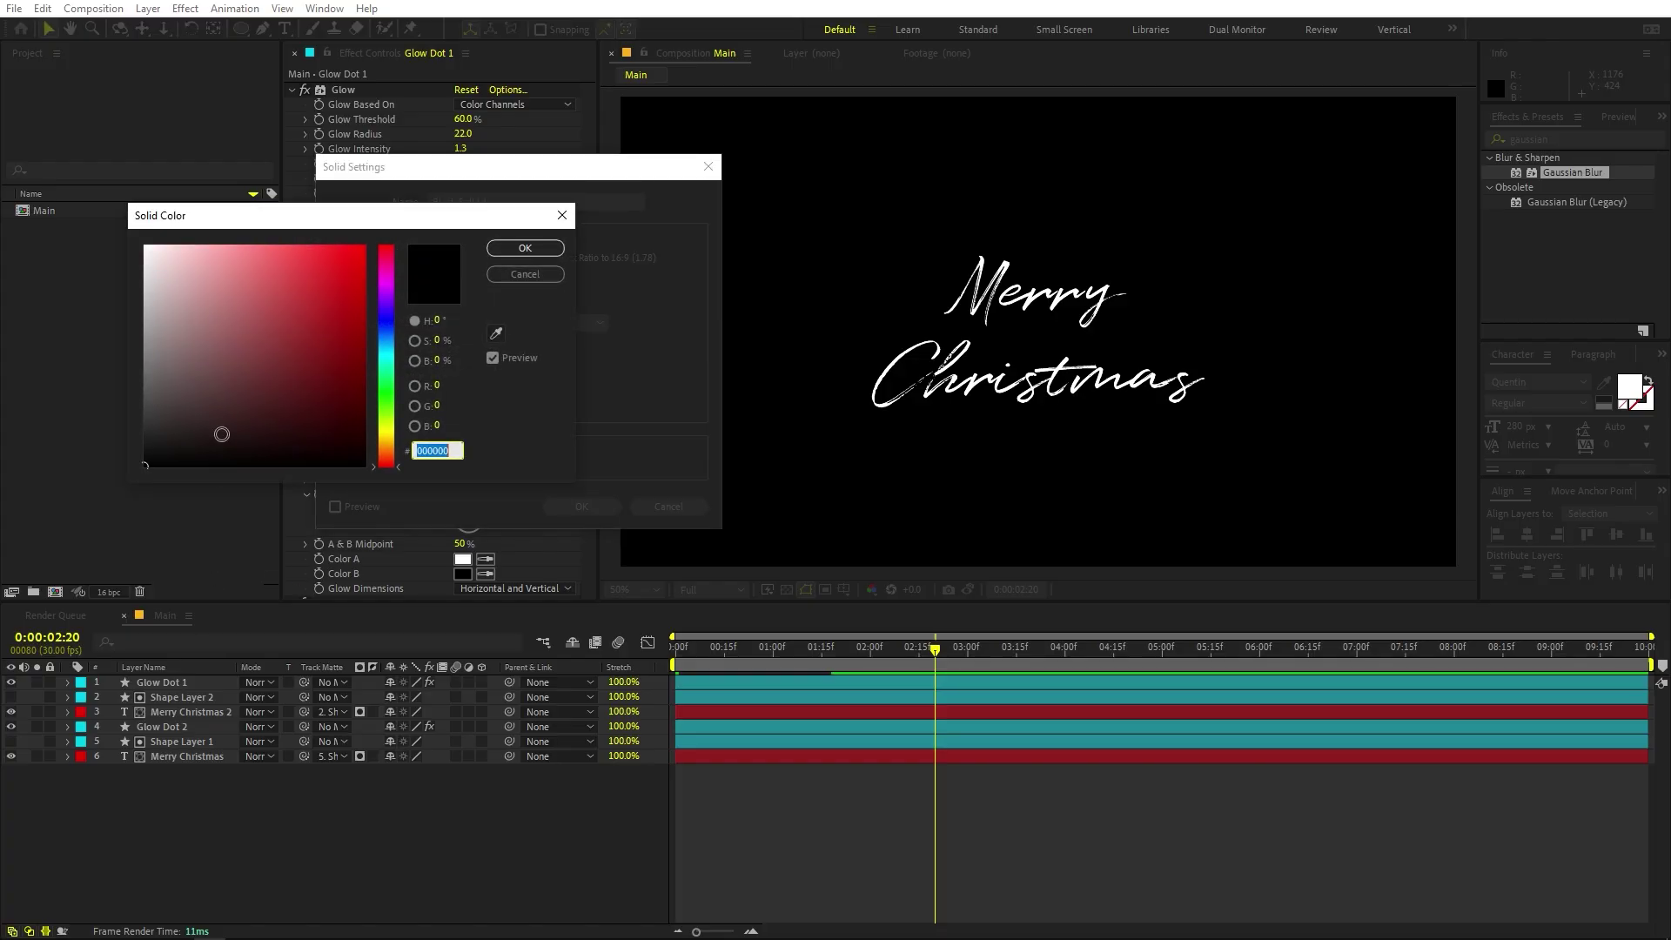
{"action": "left_click", "coordinate": [523, 248]}
{"action": "left_click", "coordinate": [581, 505]}
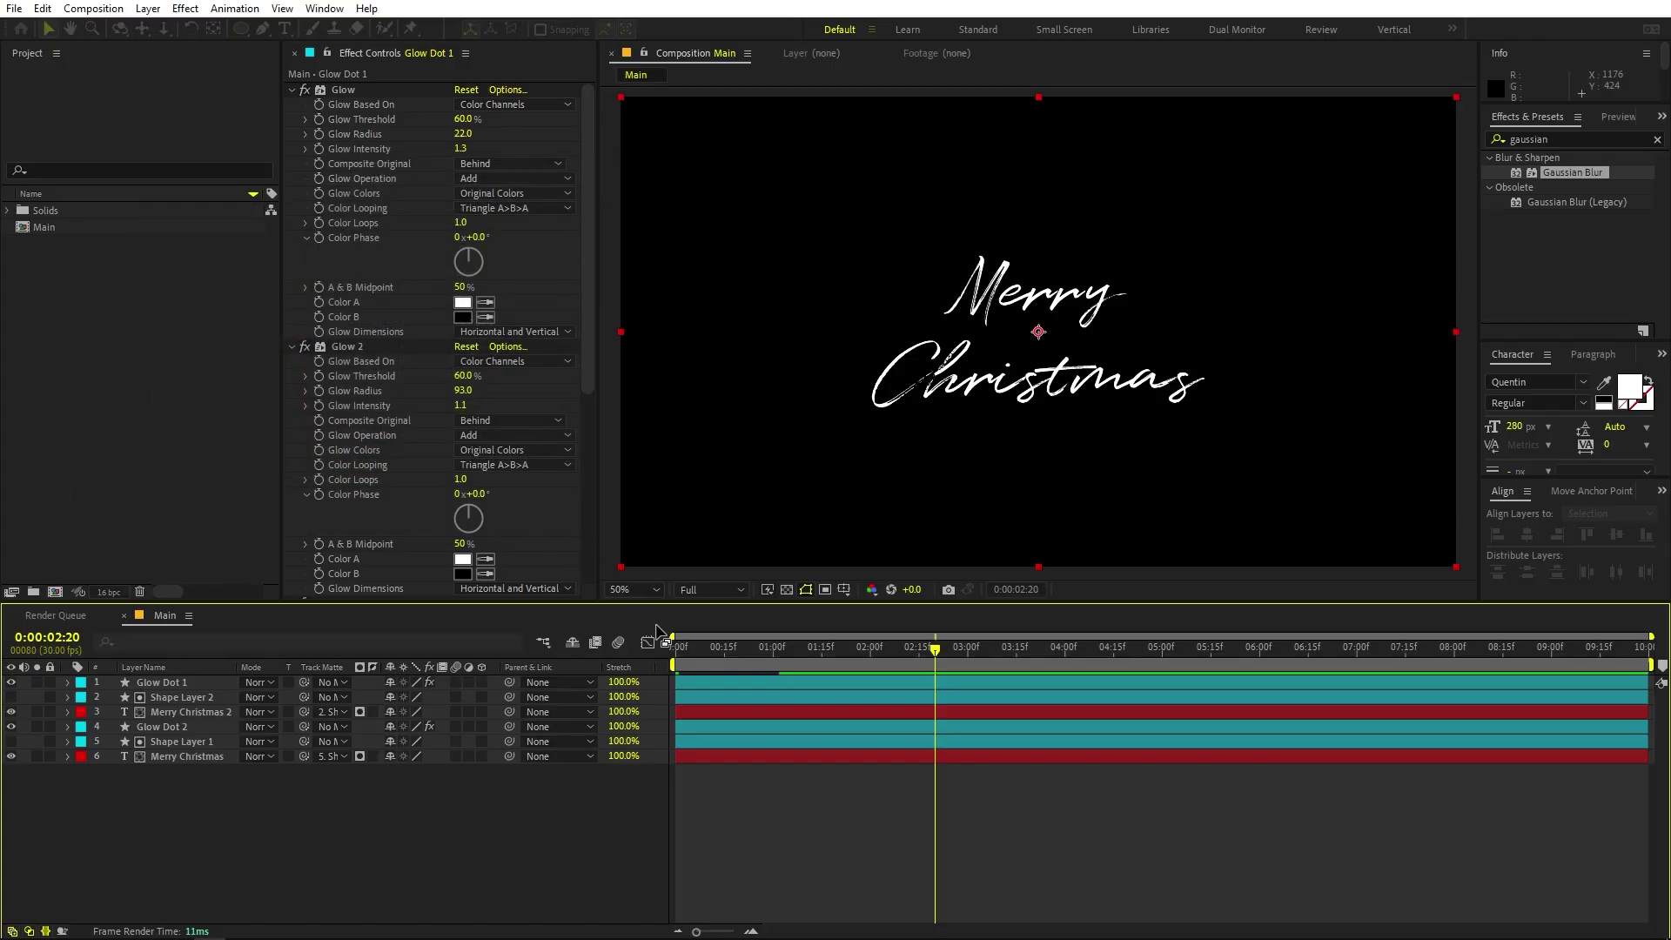
{"action": "left_click_drag", "start_coordinate": [188, 682], "coordinate": [188, 777]}
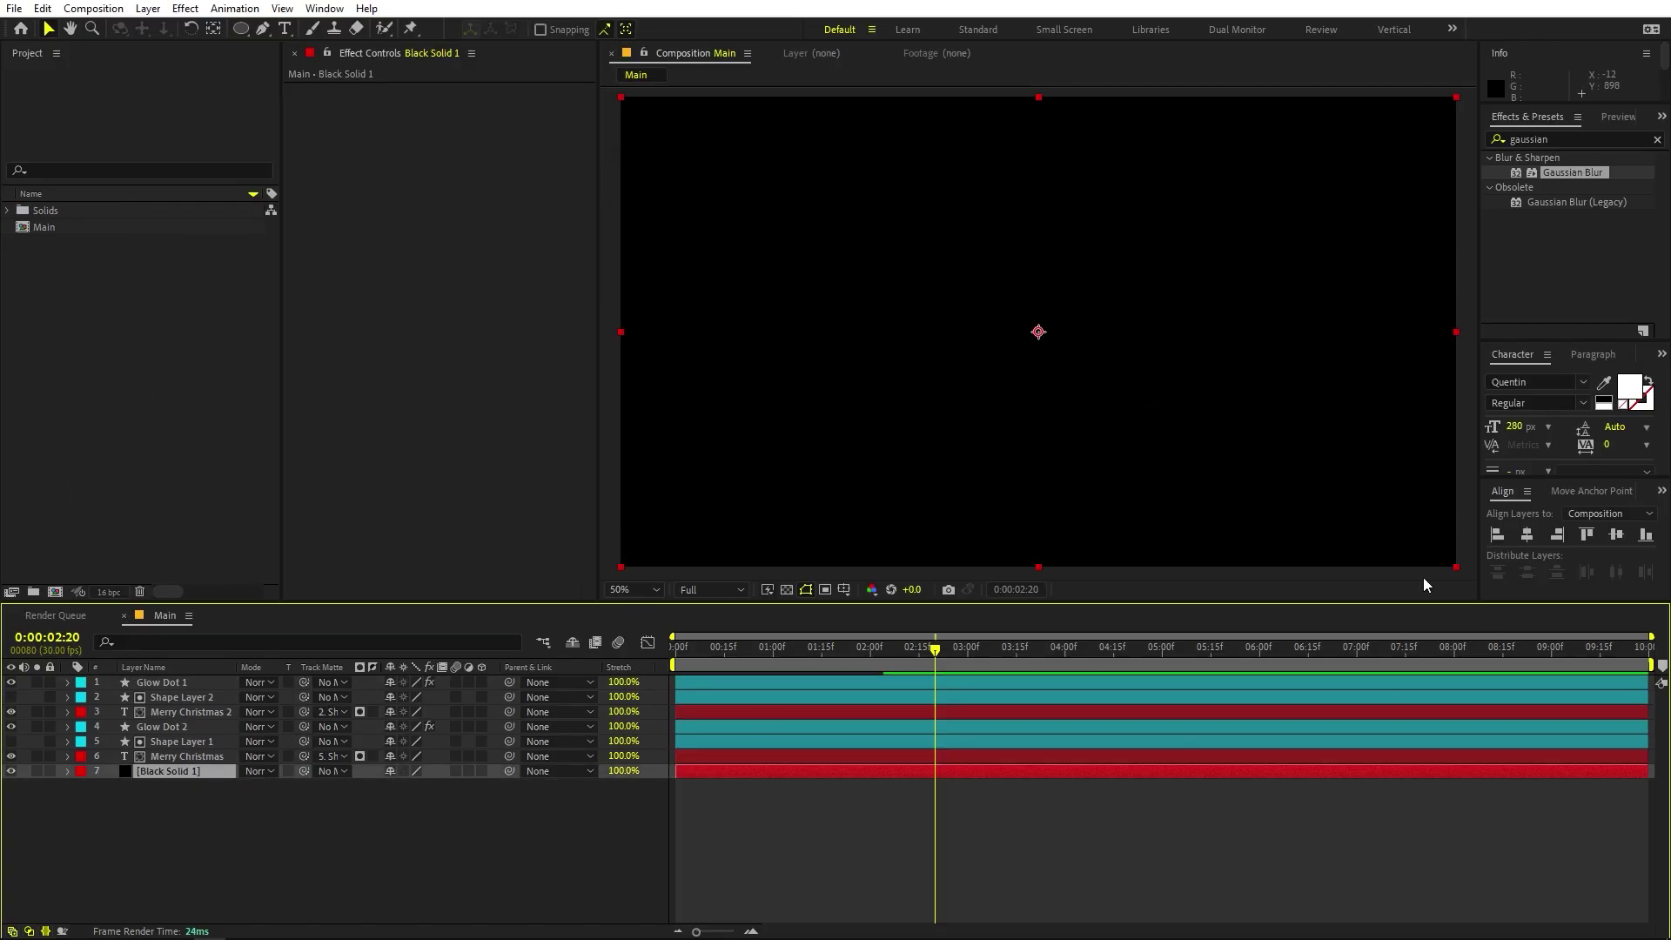
Apply the 4-Color Gradient effect to the black solid and set its Color 1 to near-black.
{"action": "left_click", "coordinate": [1567, 140]}
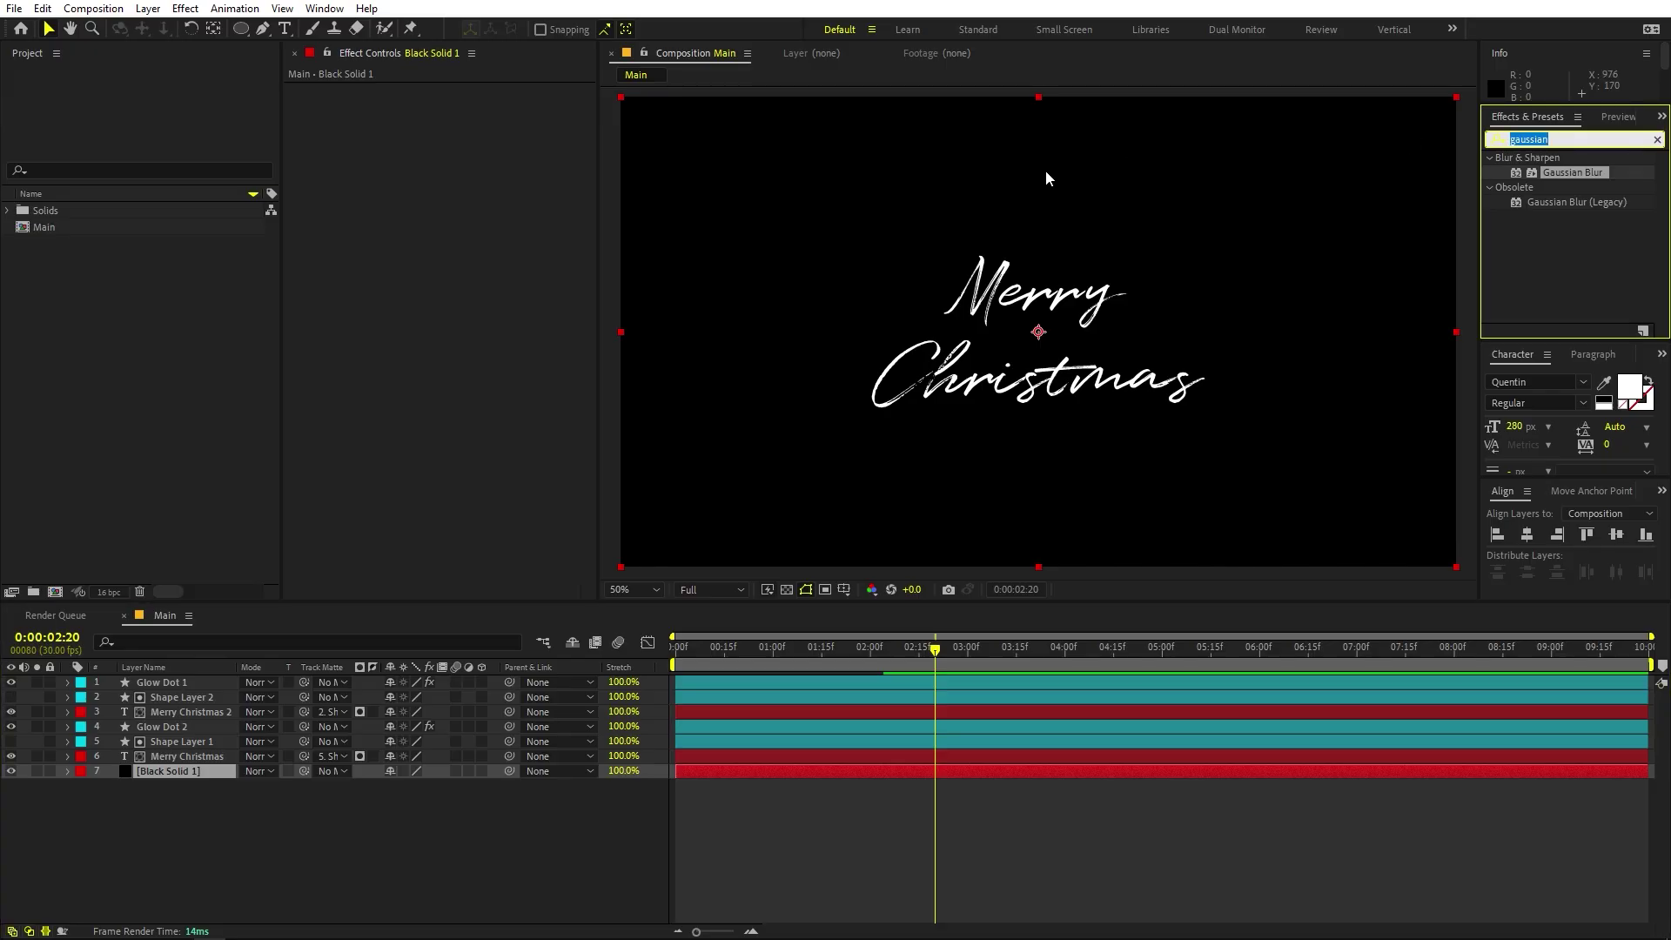
{"action": "type", "text": "4"}
{"action": "left_click_drag", "start_coordinate": [1564, 305], "coordinate": [160, 771]}
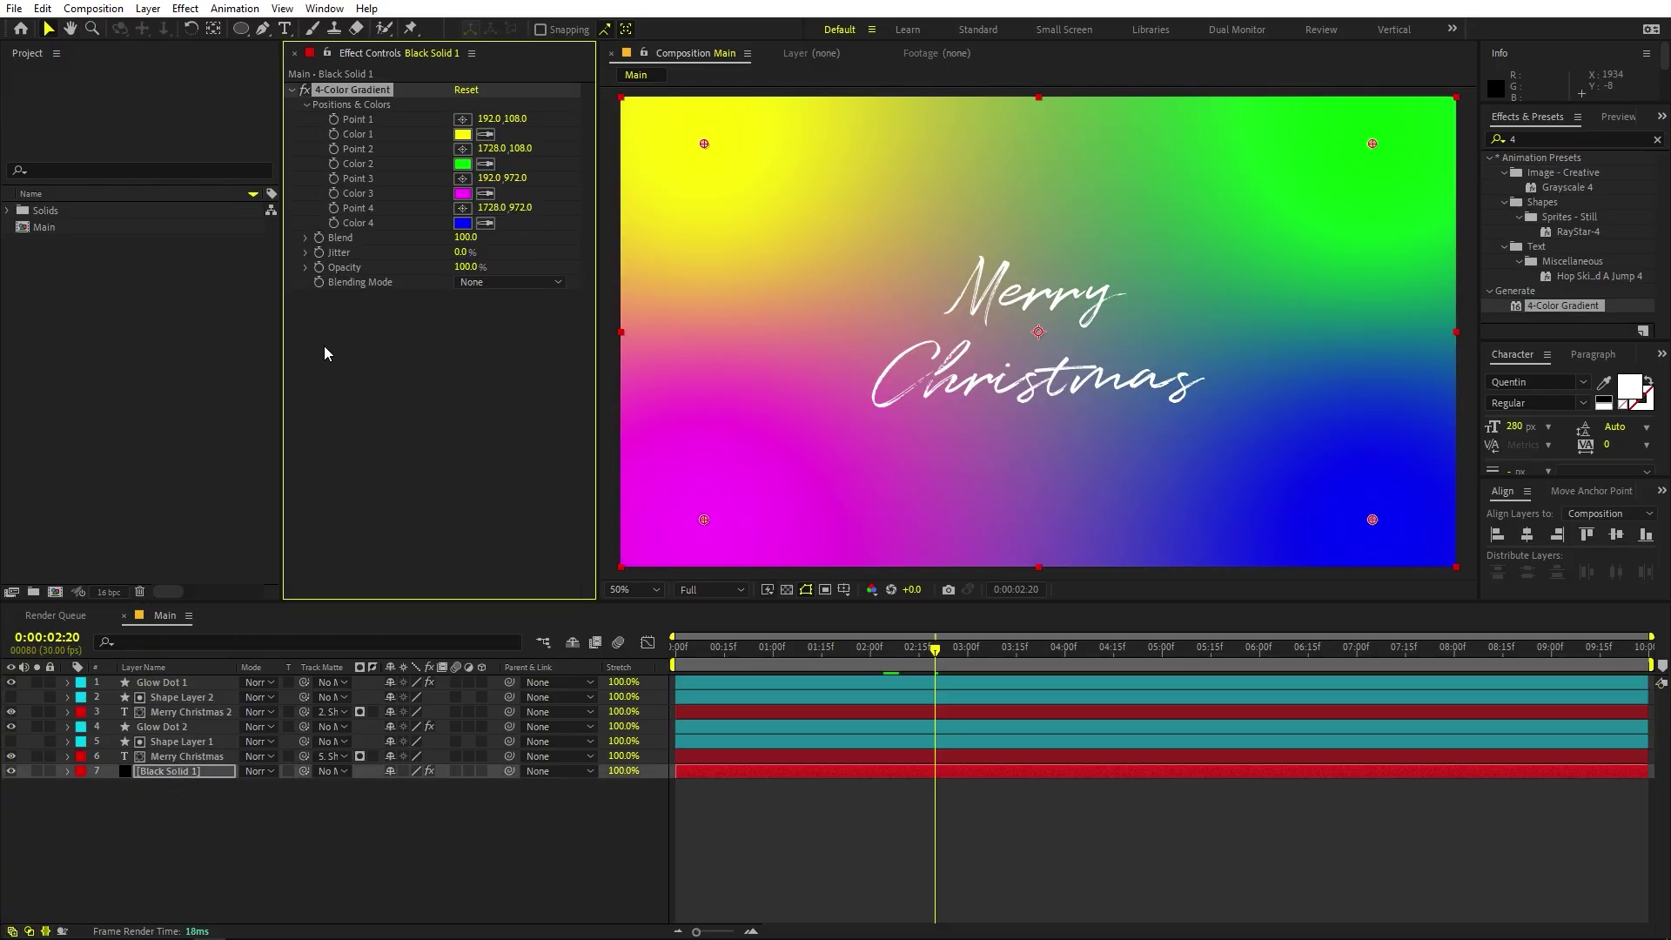
{"action": "left_click", "coordinate": [462, 136]}
{"action": "left_click_drag", "start_coordinate": [230, 461], "coordinate": [65, 458]}
{"action": "left_click", "coordinate": [525, 248]}
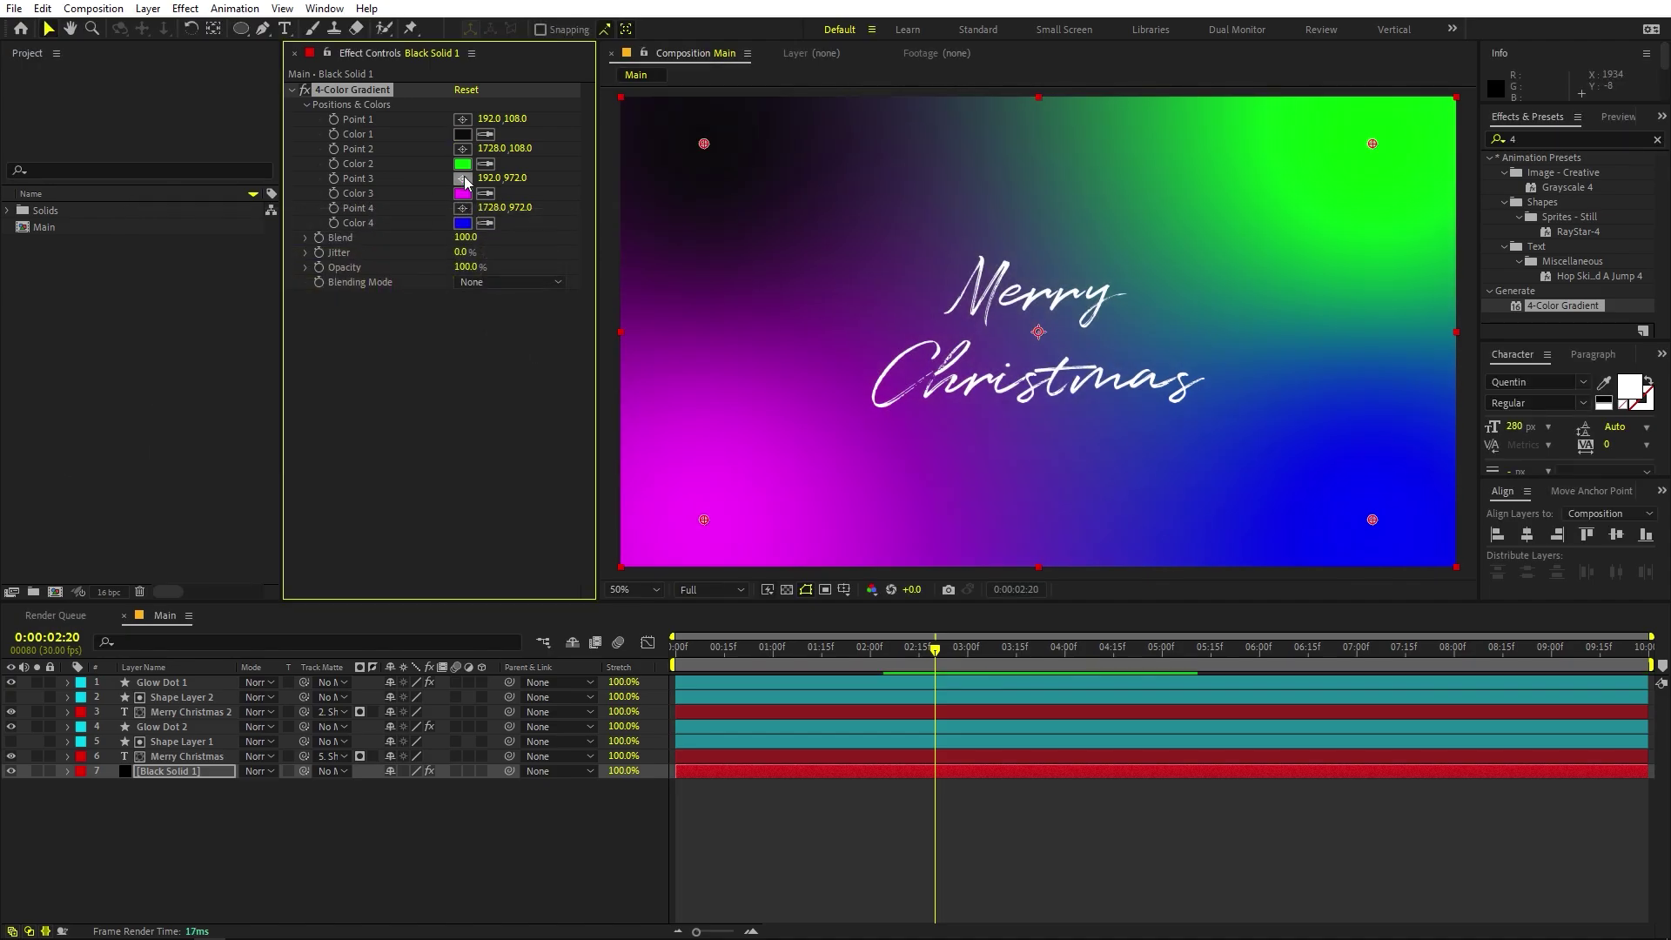
Set the gradient's Color 2 to red (FF0000), then sample it for Color 3 and sample Color 1's near-black for Color 4.
{"action": "left_click", "coordinate": [462, 163]}
{"action": "left_click_drag", "start_coordinate": [394, 284], "coordinate": [395, 237]}
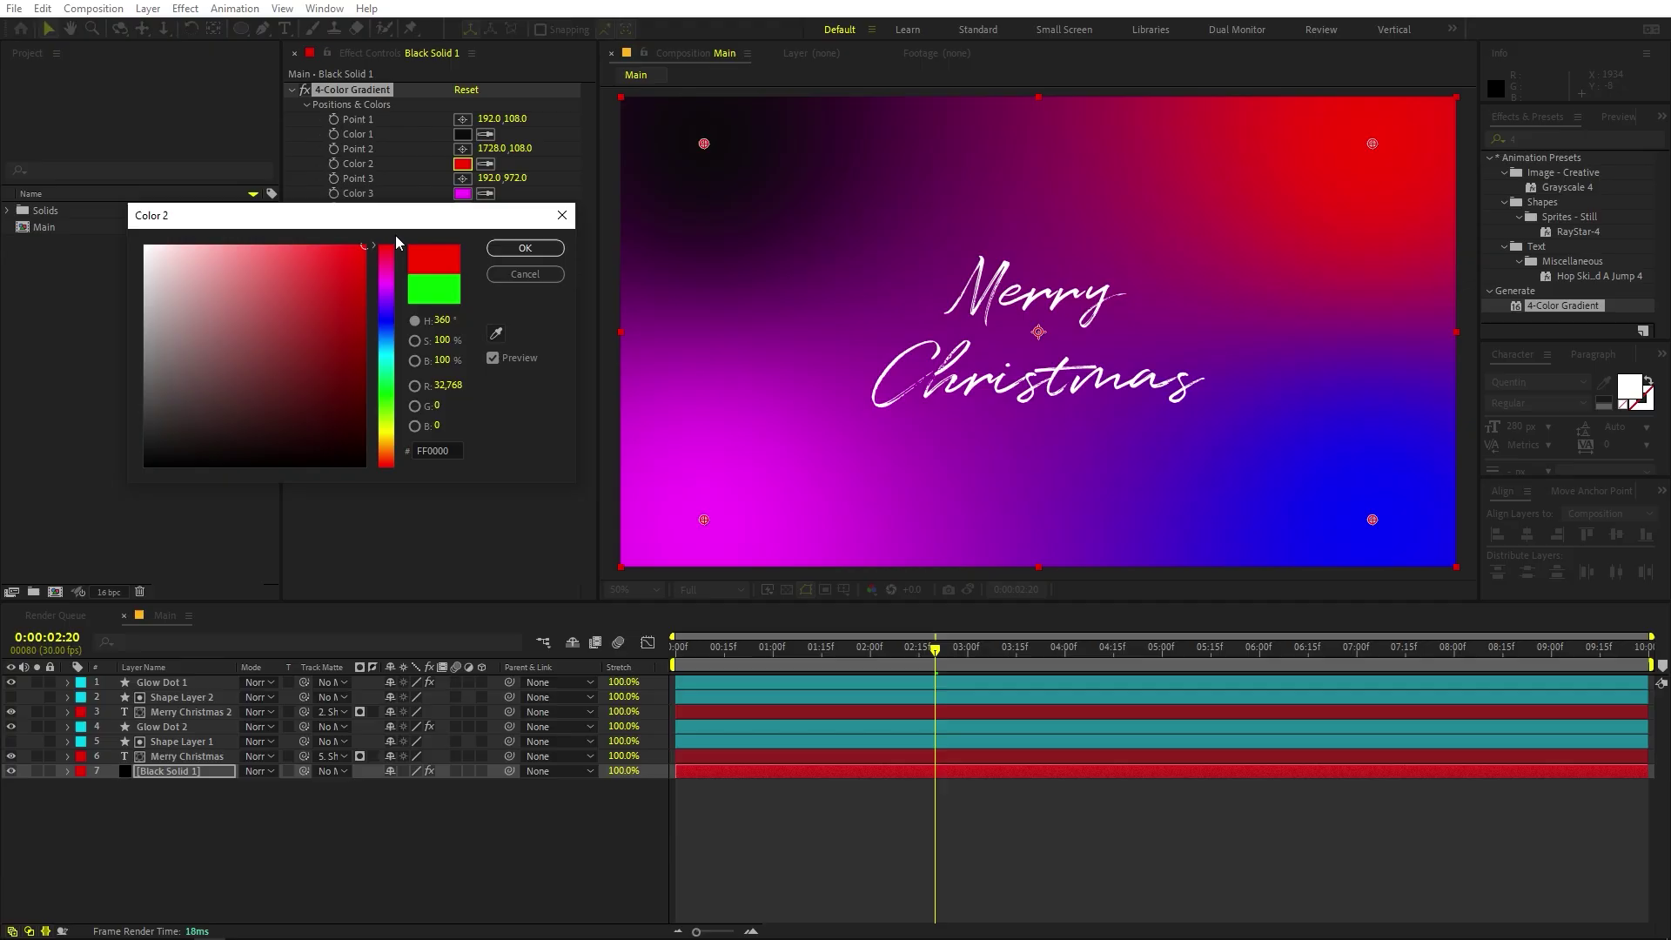
{"action": "left_click", "coordinate": [525, 248]}
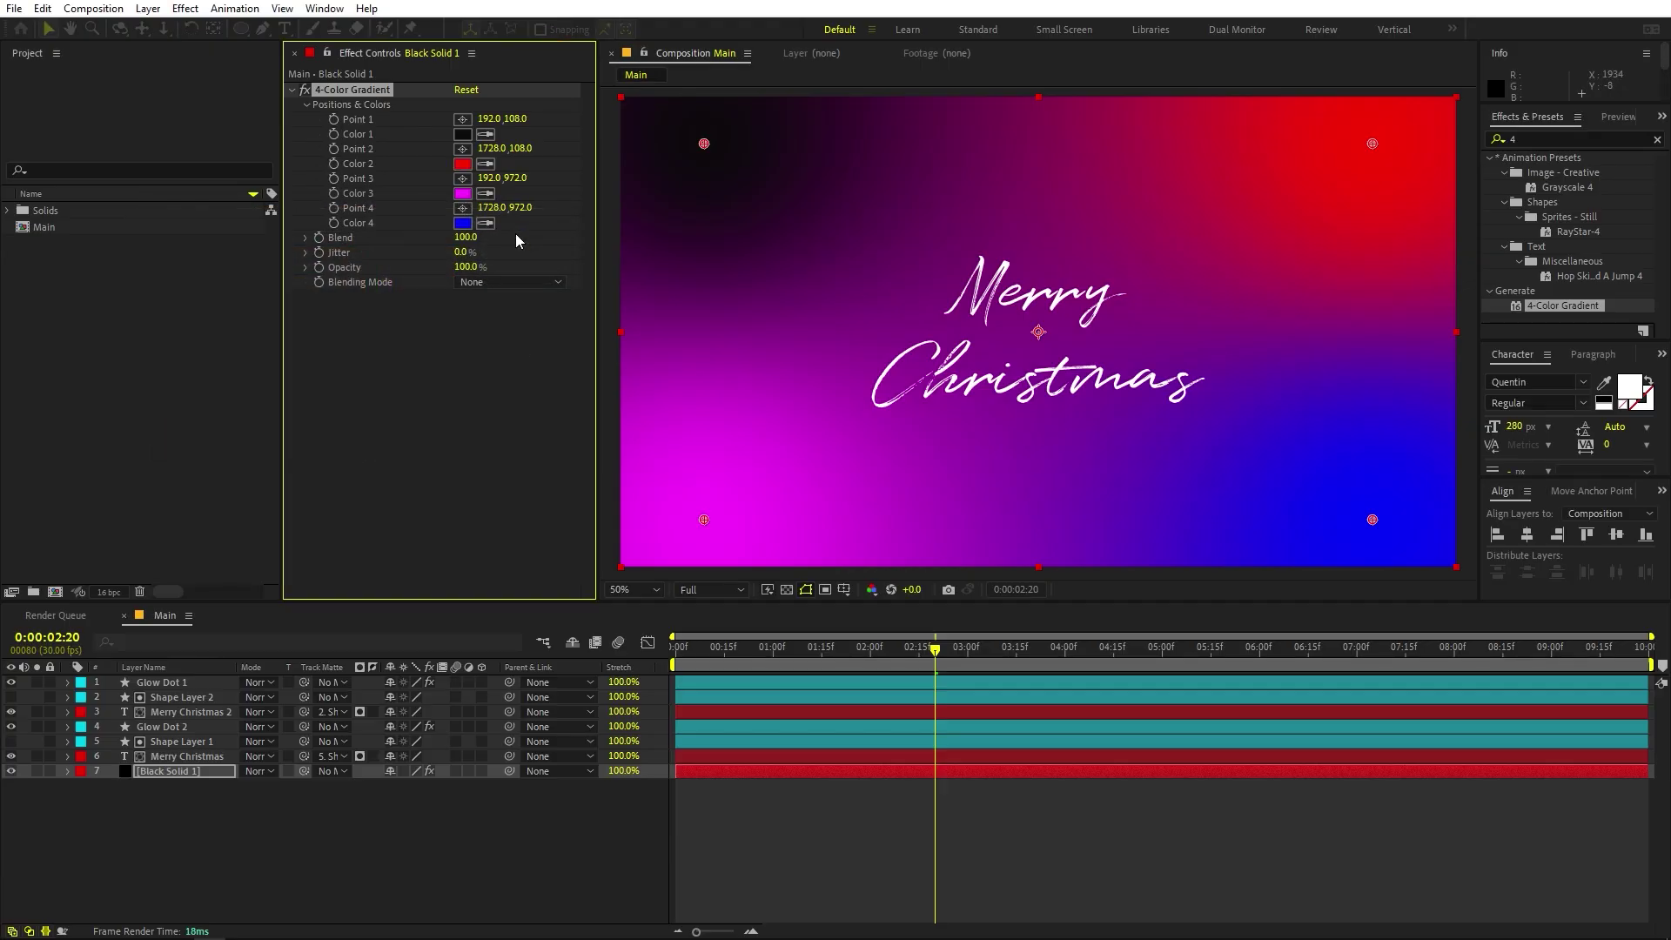
{"action": "left_click", "coordinate": [484, 193]}
{"action": "left_click", "coordinate": [462, 164]}
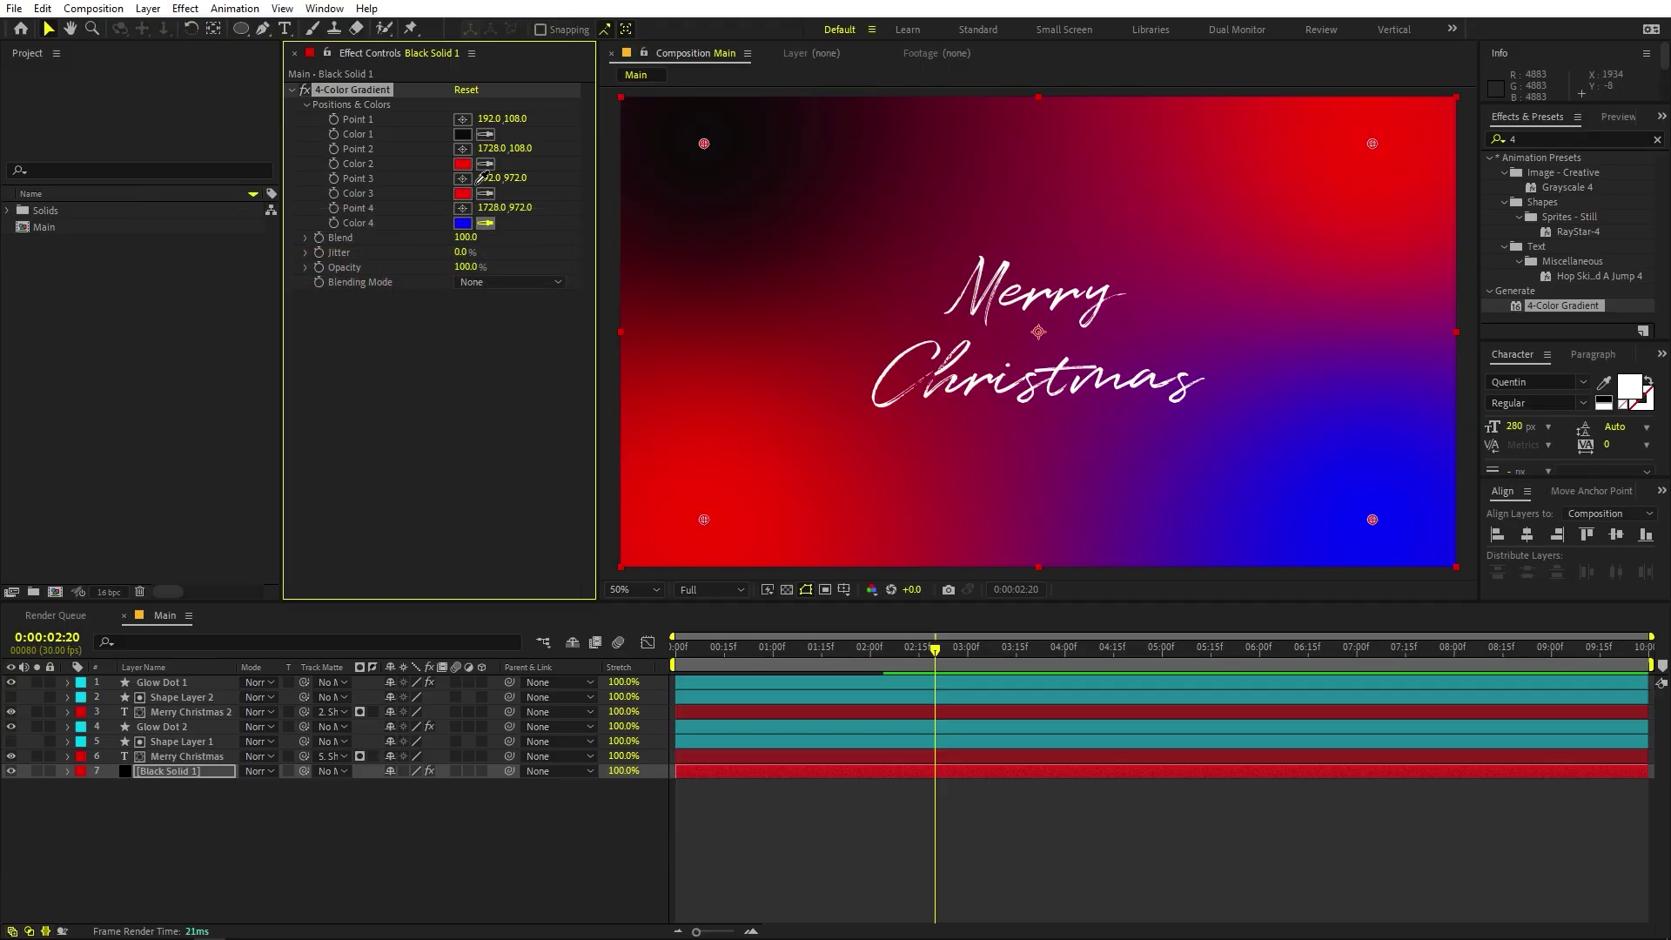
{"action": "left_click", "coordinate": [462, 136]}
Move gradient Point 2 to about 2952, -516 and Point 3 to about -888, 2828 outside the frame, then deselect the solid.
{"action": "scroll", "coordinate": [907, 259], "scroll_direction": "down", "scroll_amount": 3}
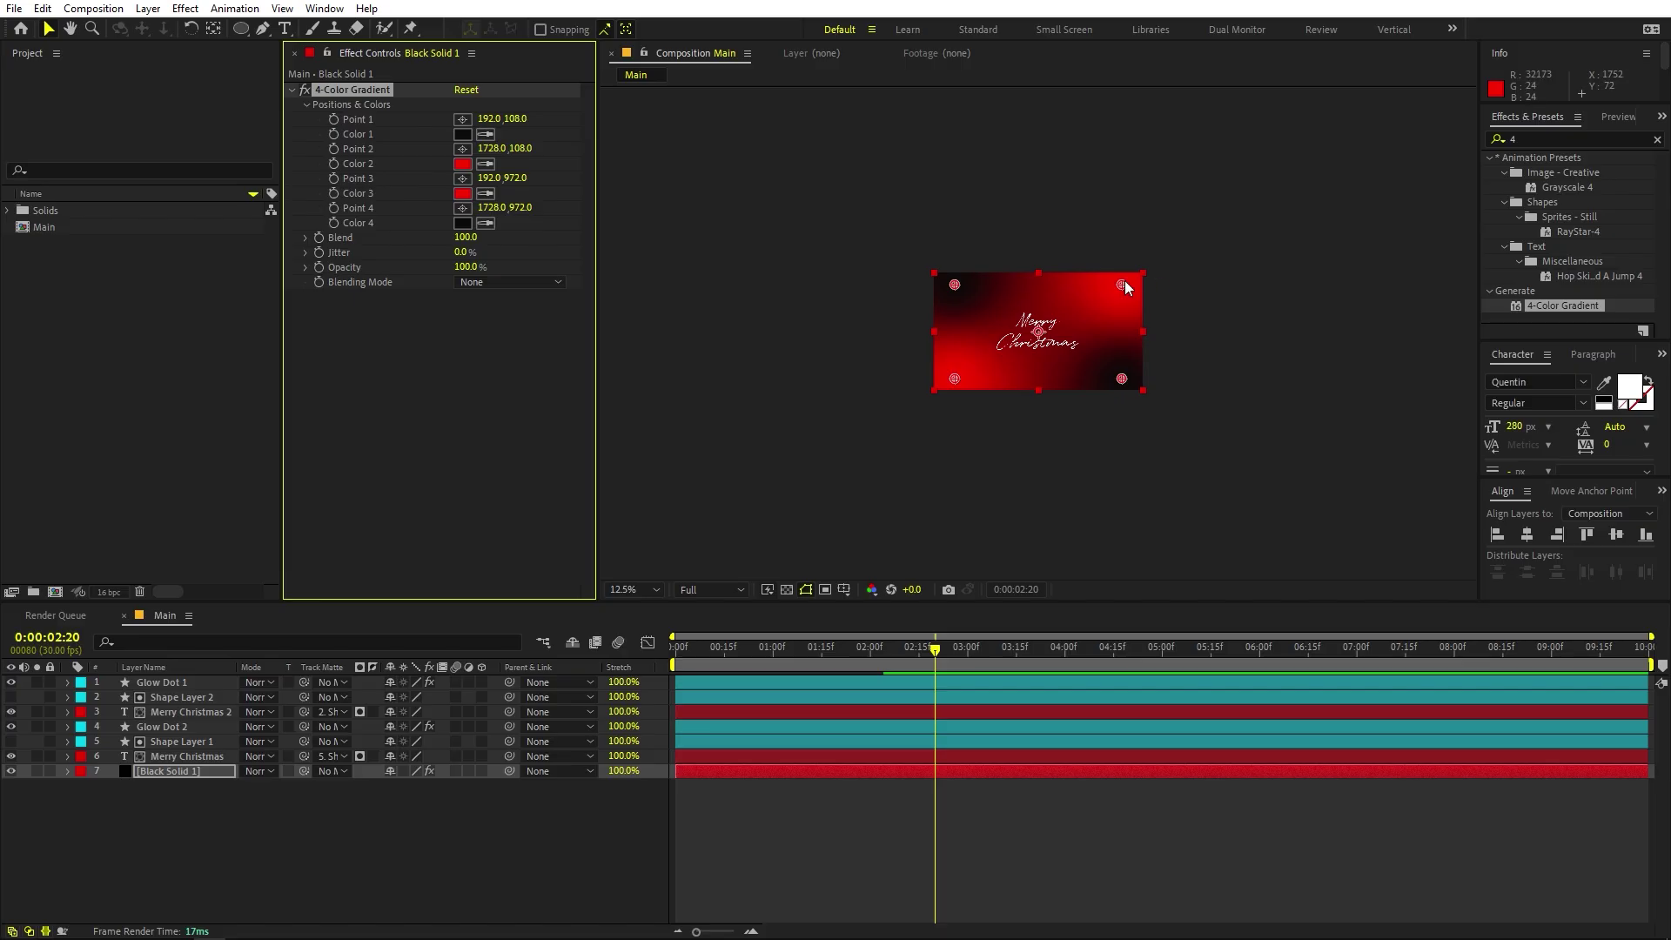
{"action": "left_click_drag", "start_coordinate": [1125, 281], "coordinate": [1254, 216]}
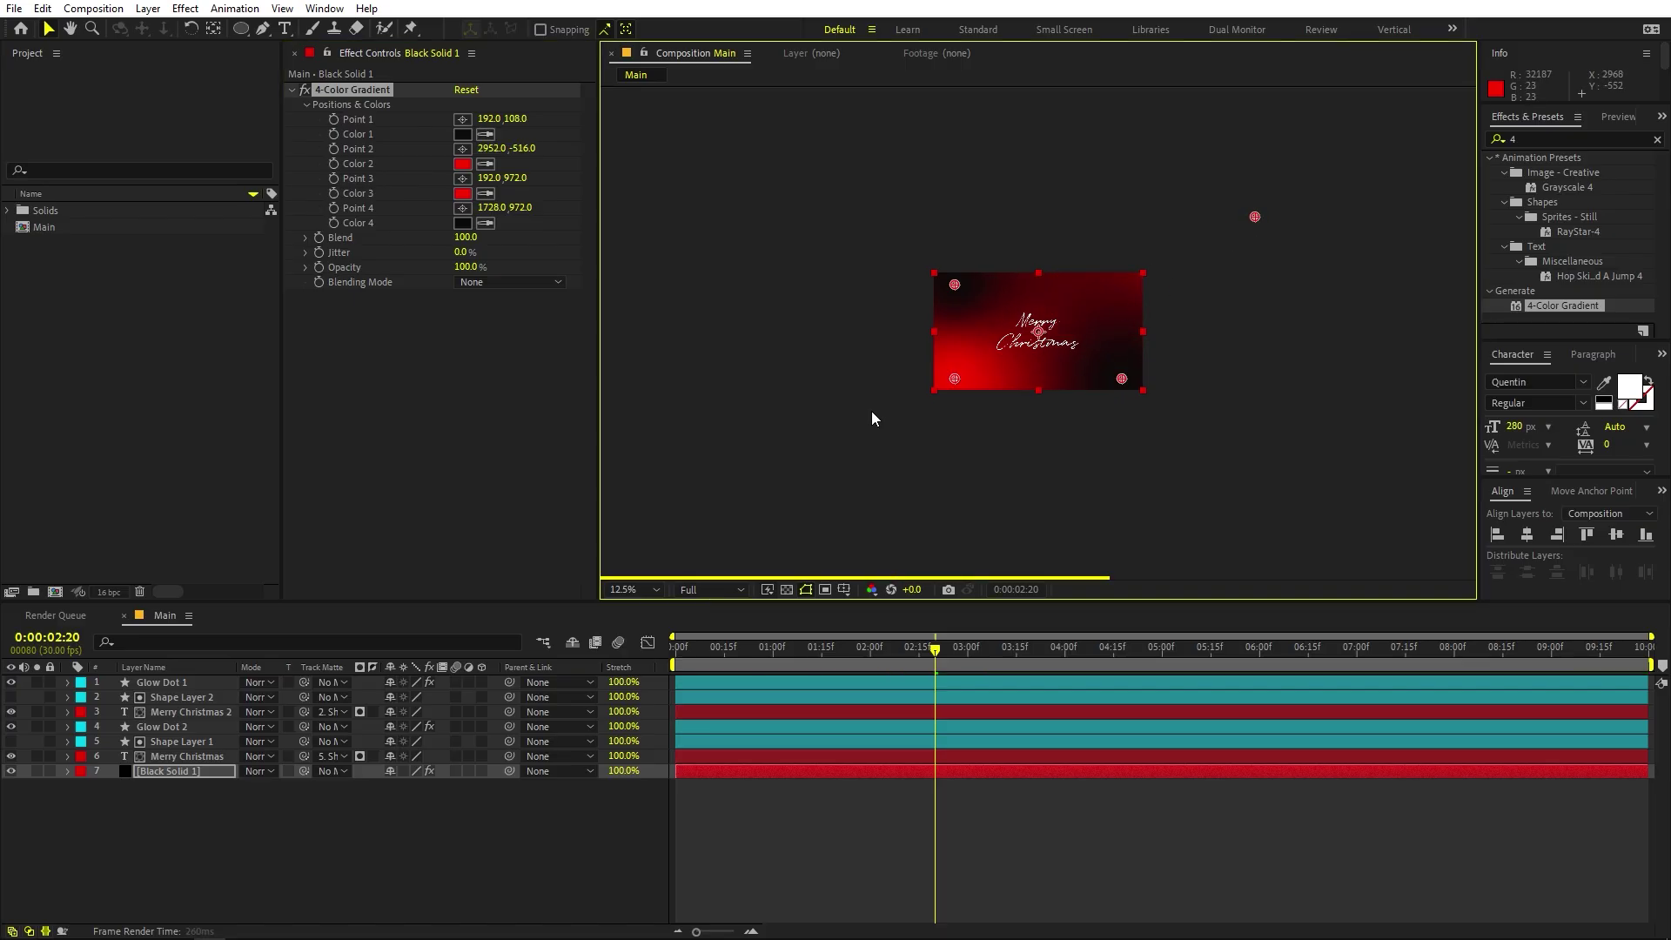
{"action": "left_click_drag", "start_coordinate": [953, 380], "coordinate": [839, 578]}
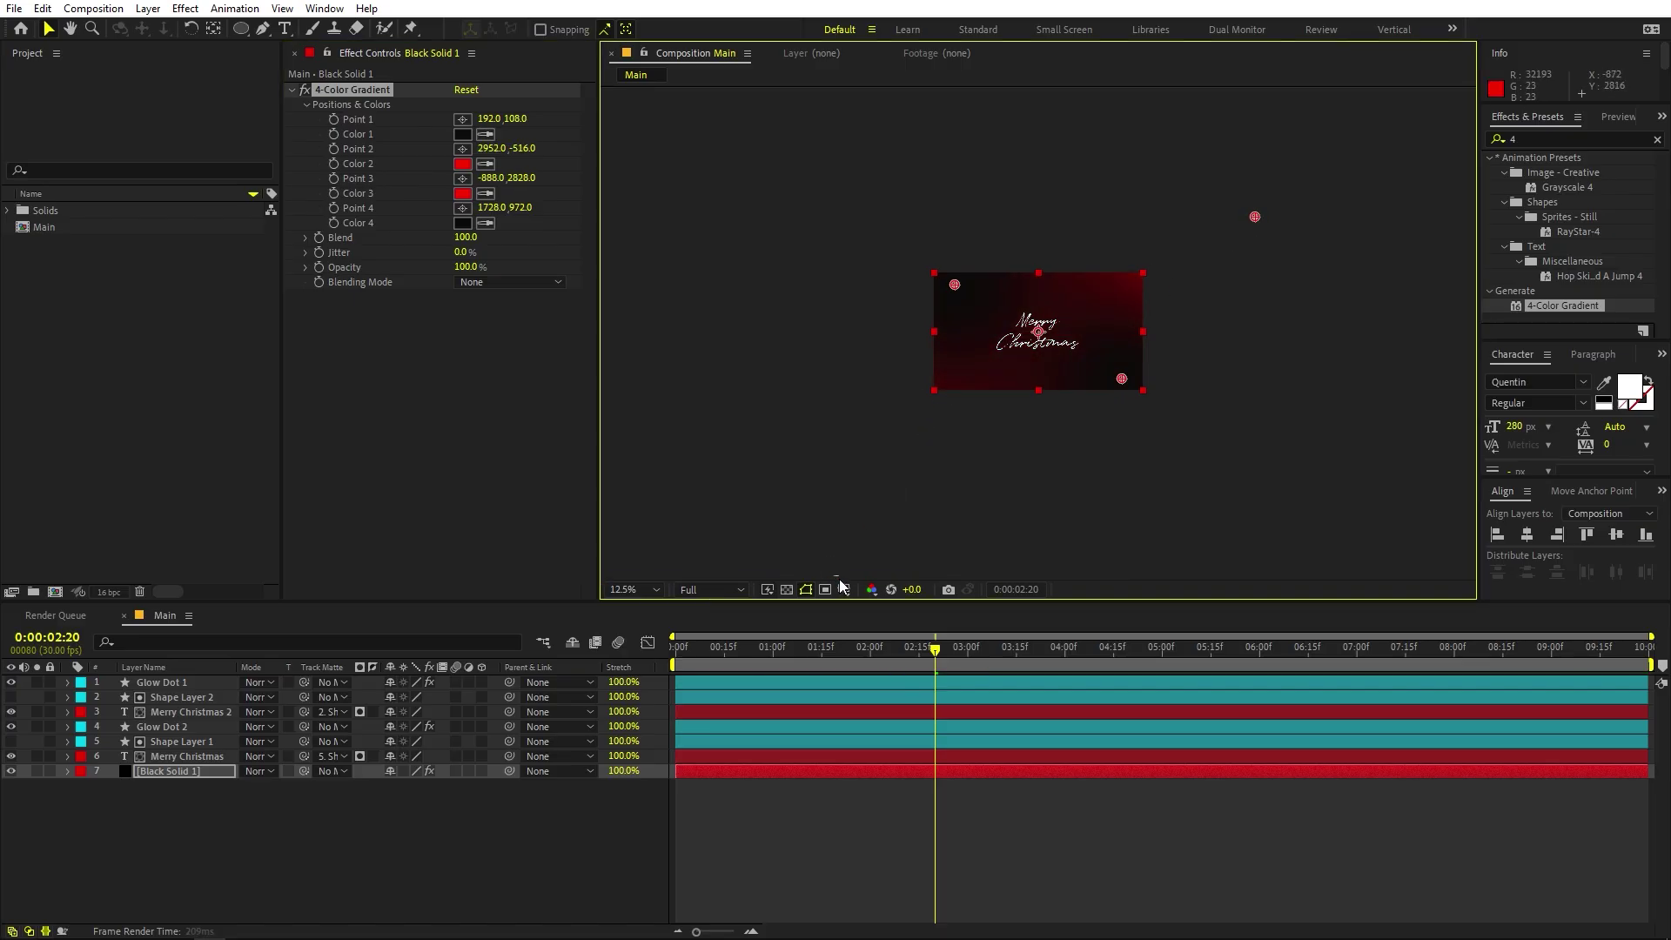
{"action": "key", "text": "period"}
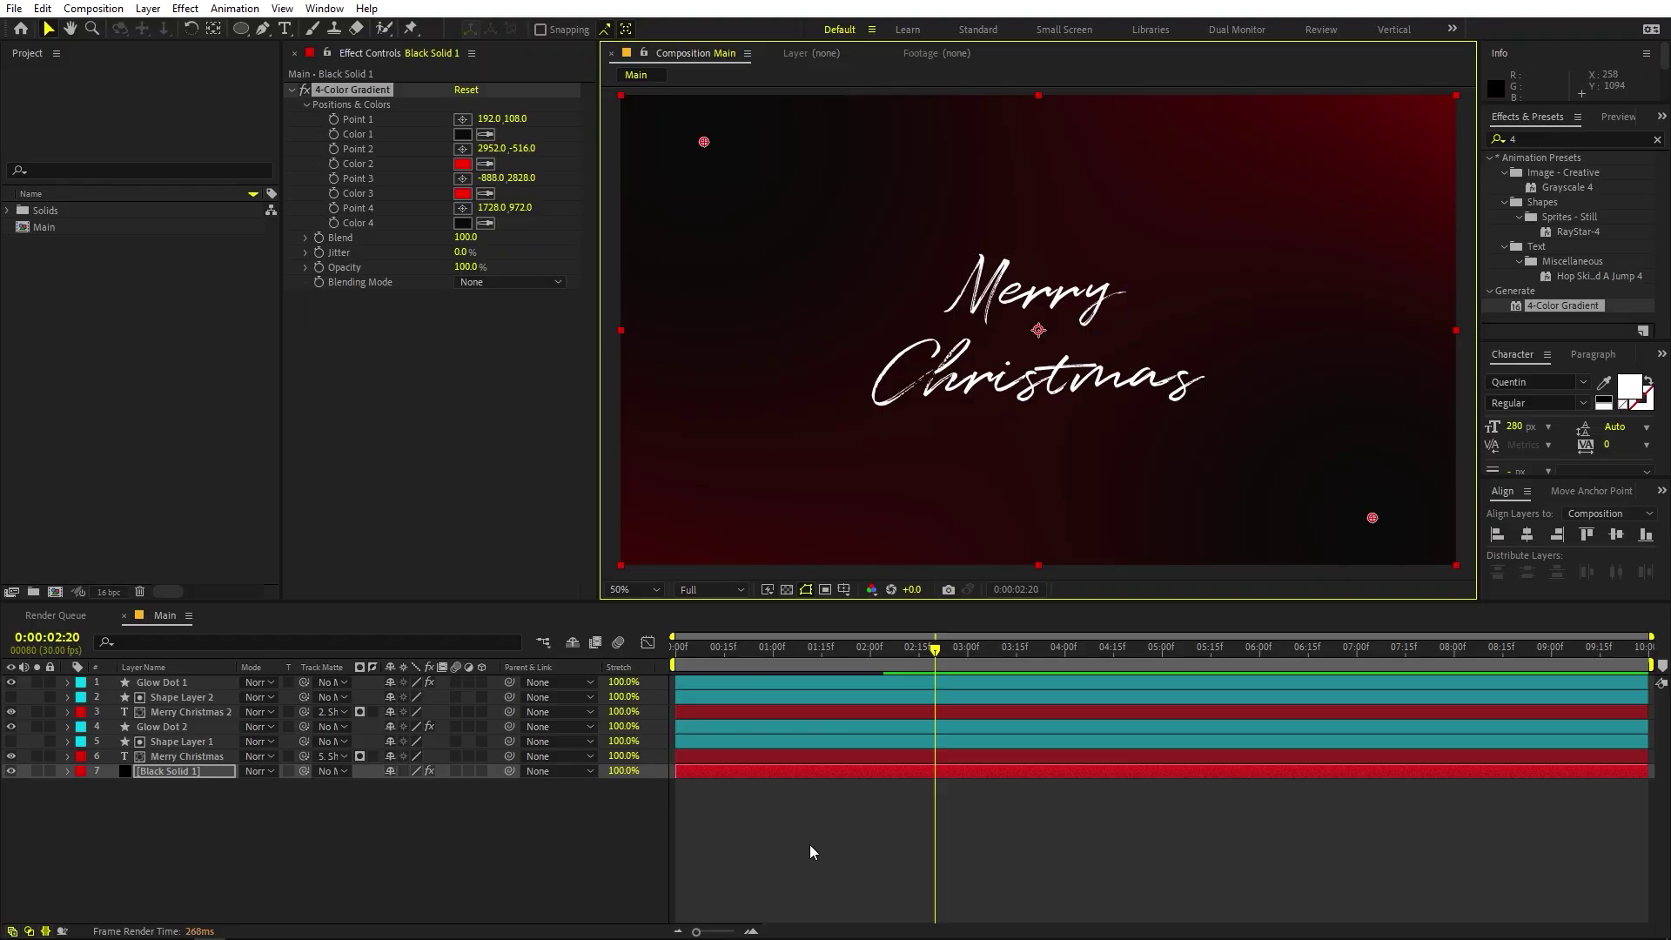
{"action": "left_click", "coordinate": [810, 845]}
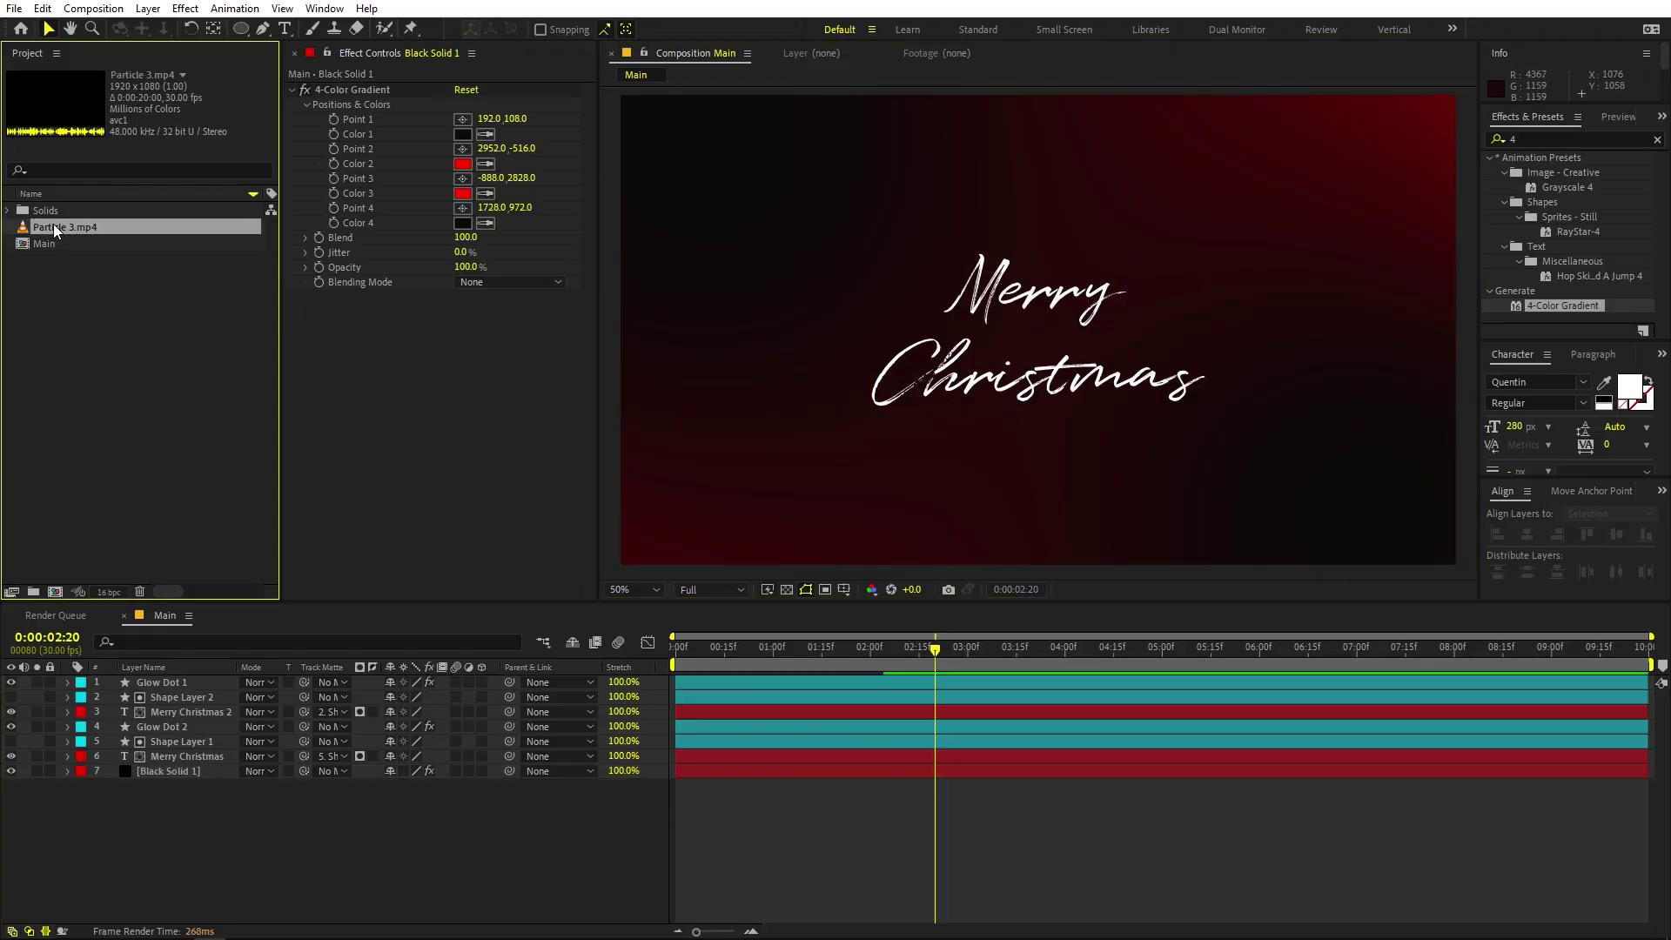
Place Particle 3.mp4 above all layers, set its blending mode to Add, and check the frame at 0:00:03:15.
{"action": "left_click_drag", "start_coordinate": [54, 229], "coordinate": [155, 677]}
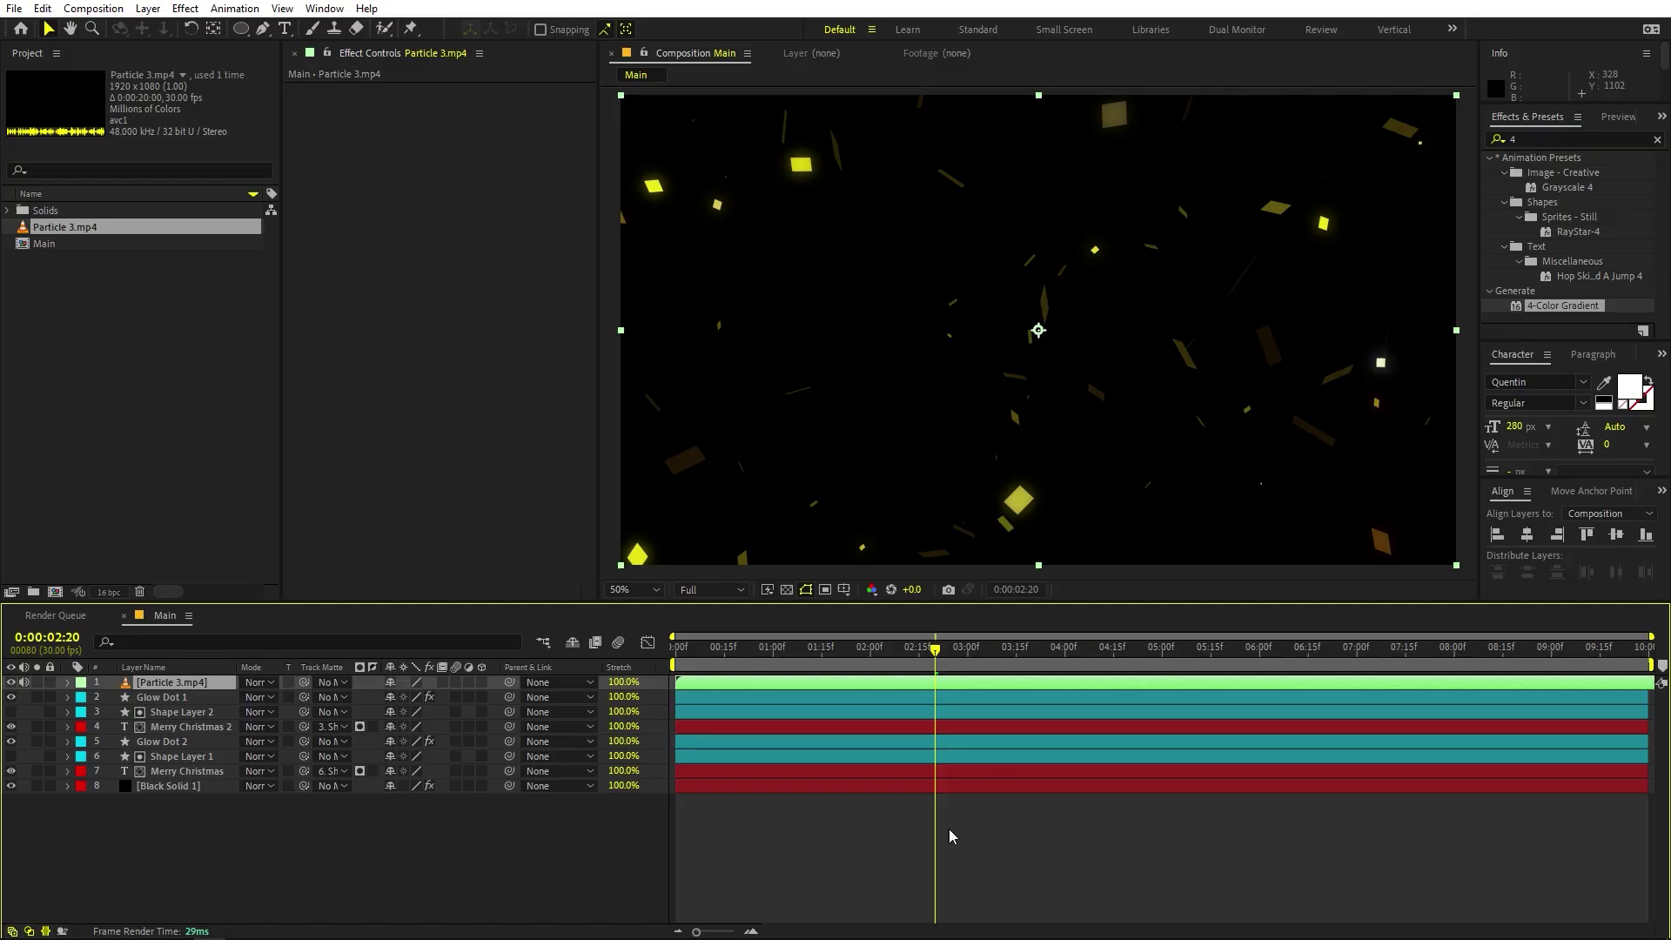
{"action": "left_click", "coordinate": [270, 683]}
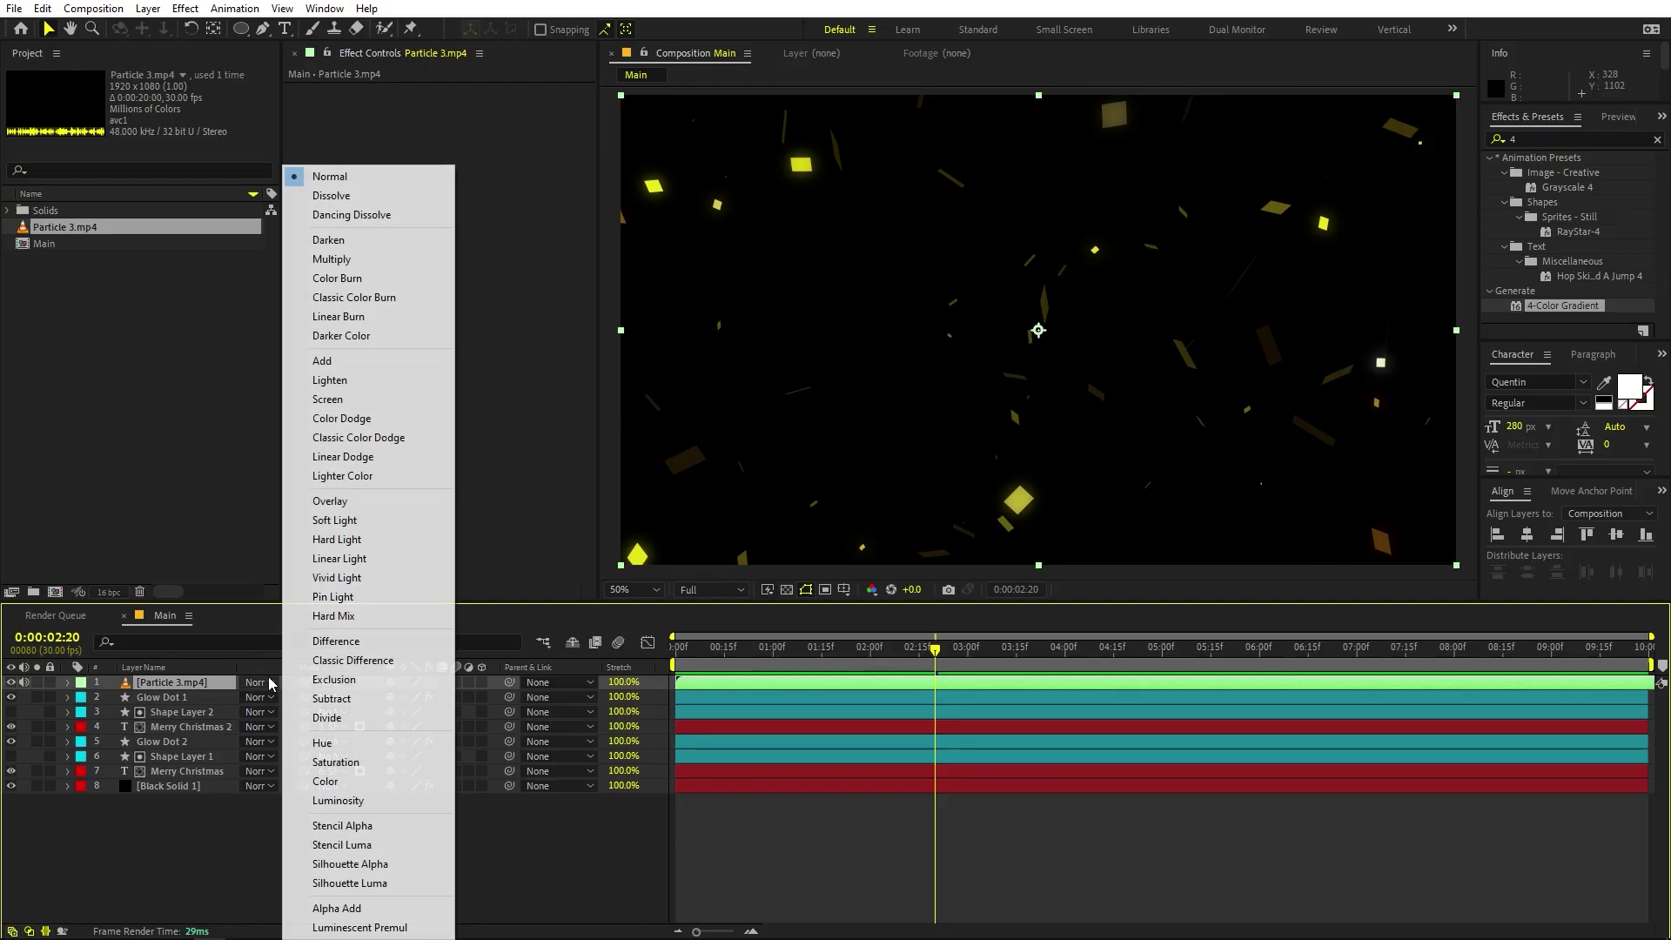
{"action": "left_click", "coordinate": [360, 362]}
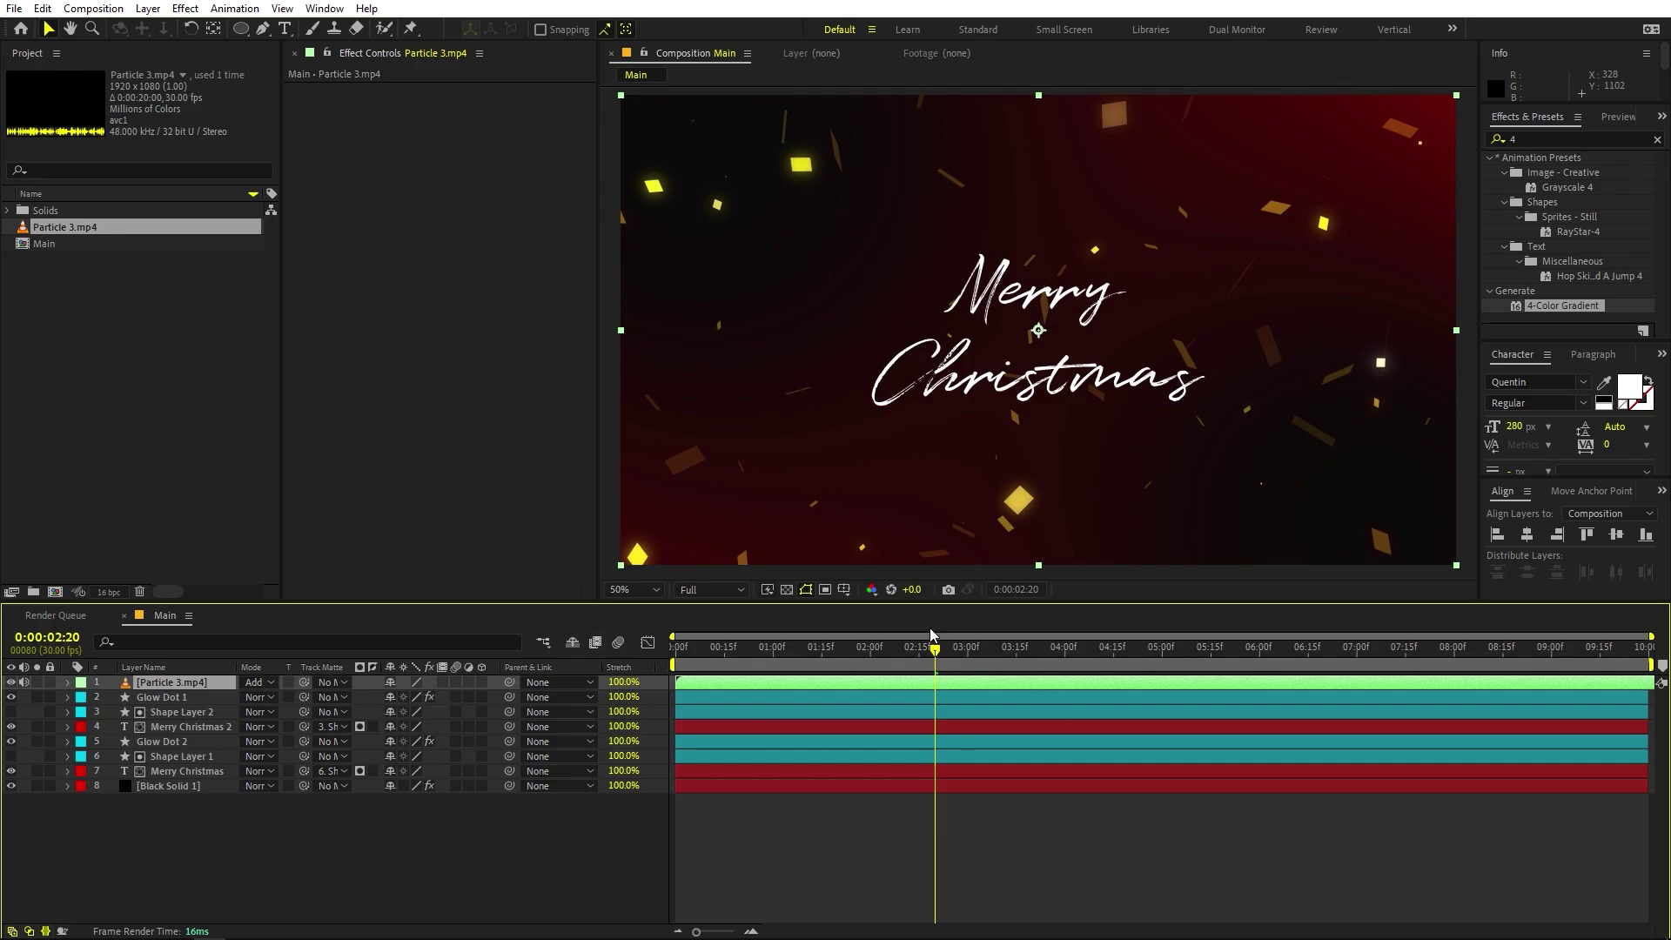
{"action": "left_click", "coordinate": [1015, 649]}
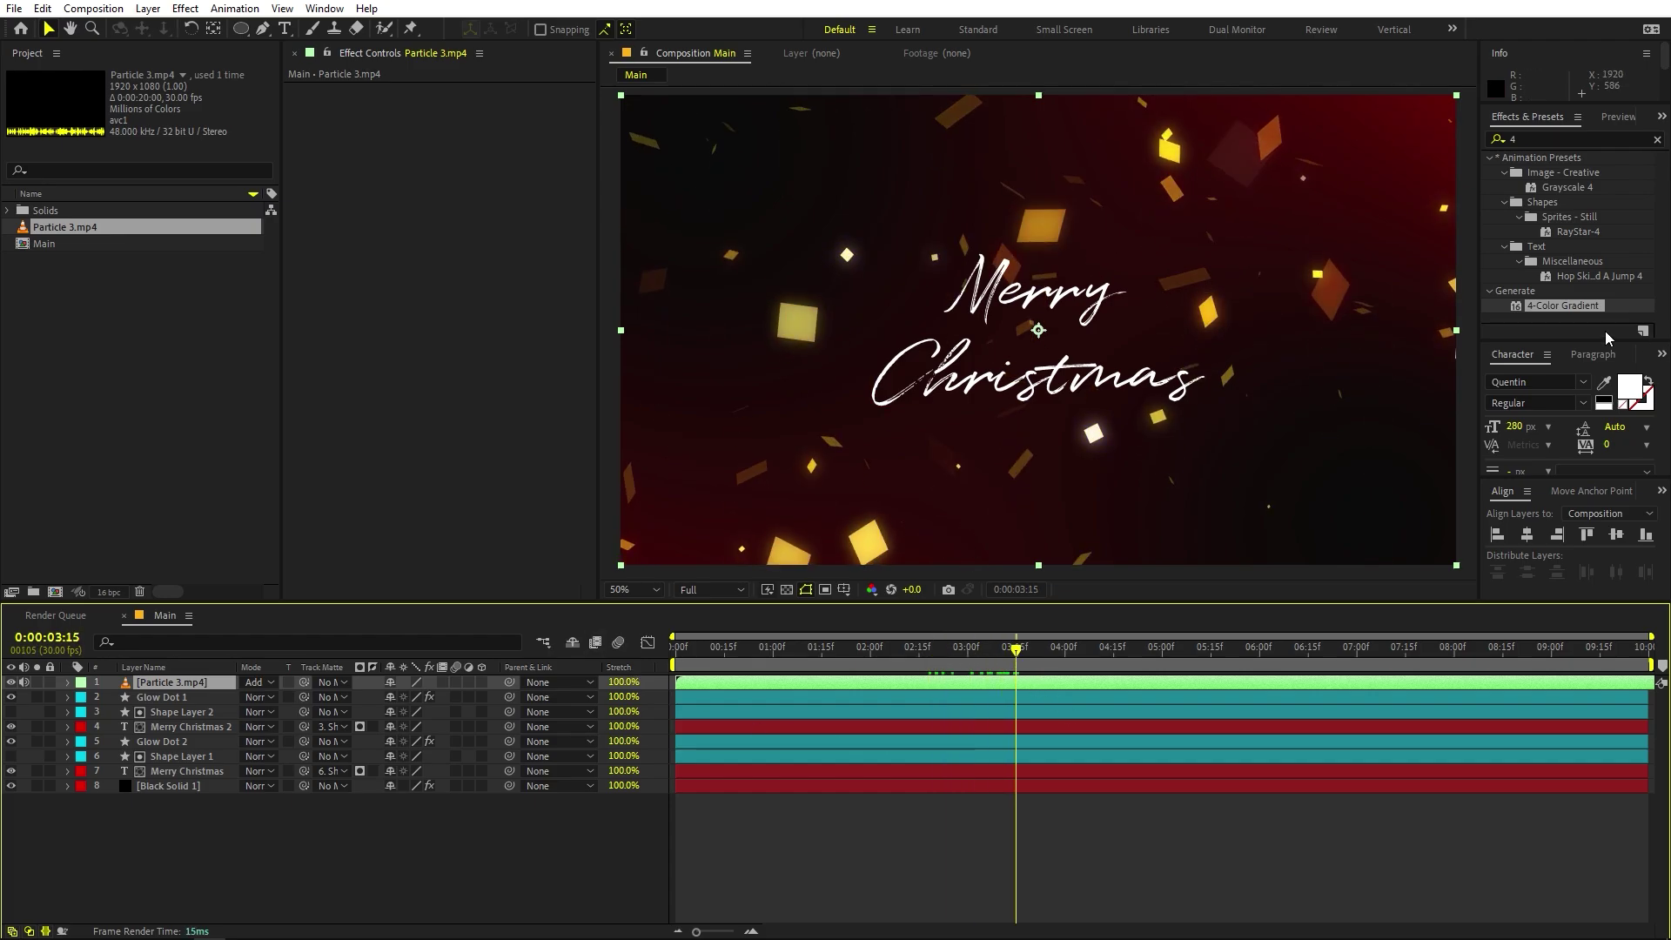
Find the Color Balance (HLS) effect and apply it to the Particle 3.mp4 layer.
{"action": "left_click_drag", "start_coordinate": [1553, 140], "coordinate": [1201, 119]}
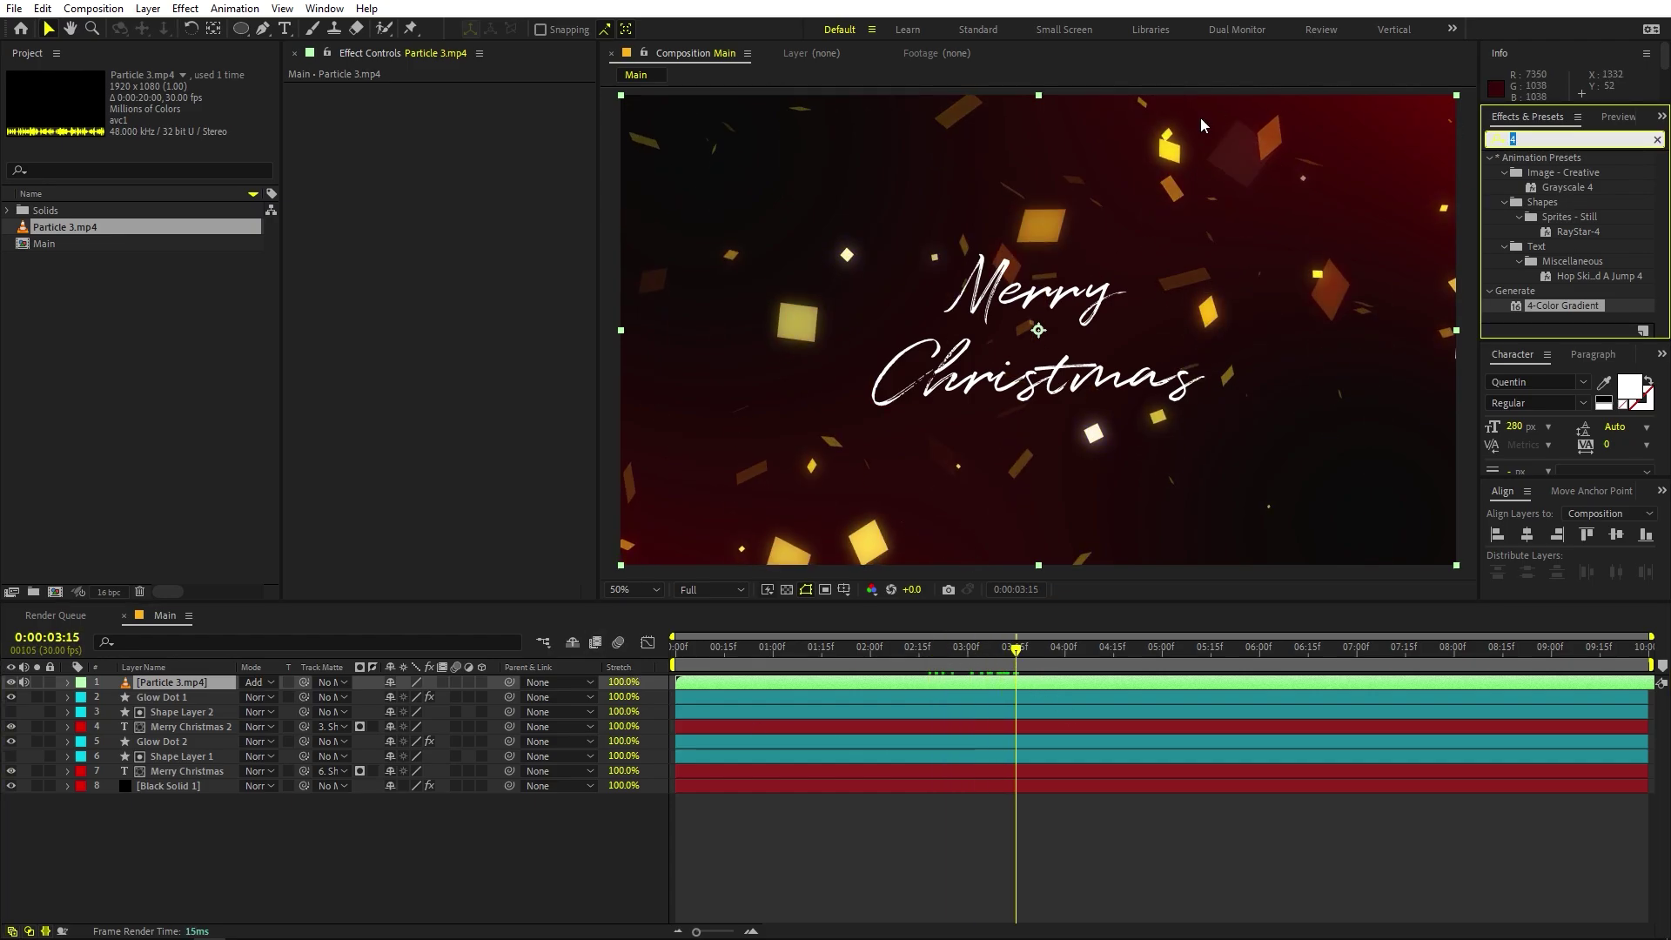
{"action": "type", "text": "hls"}
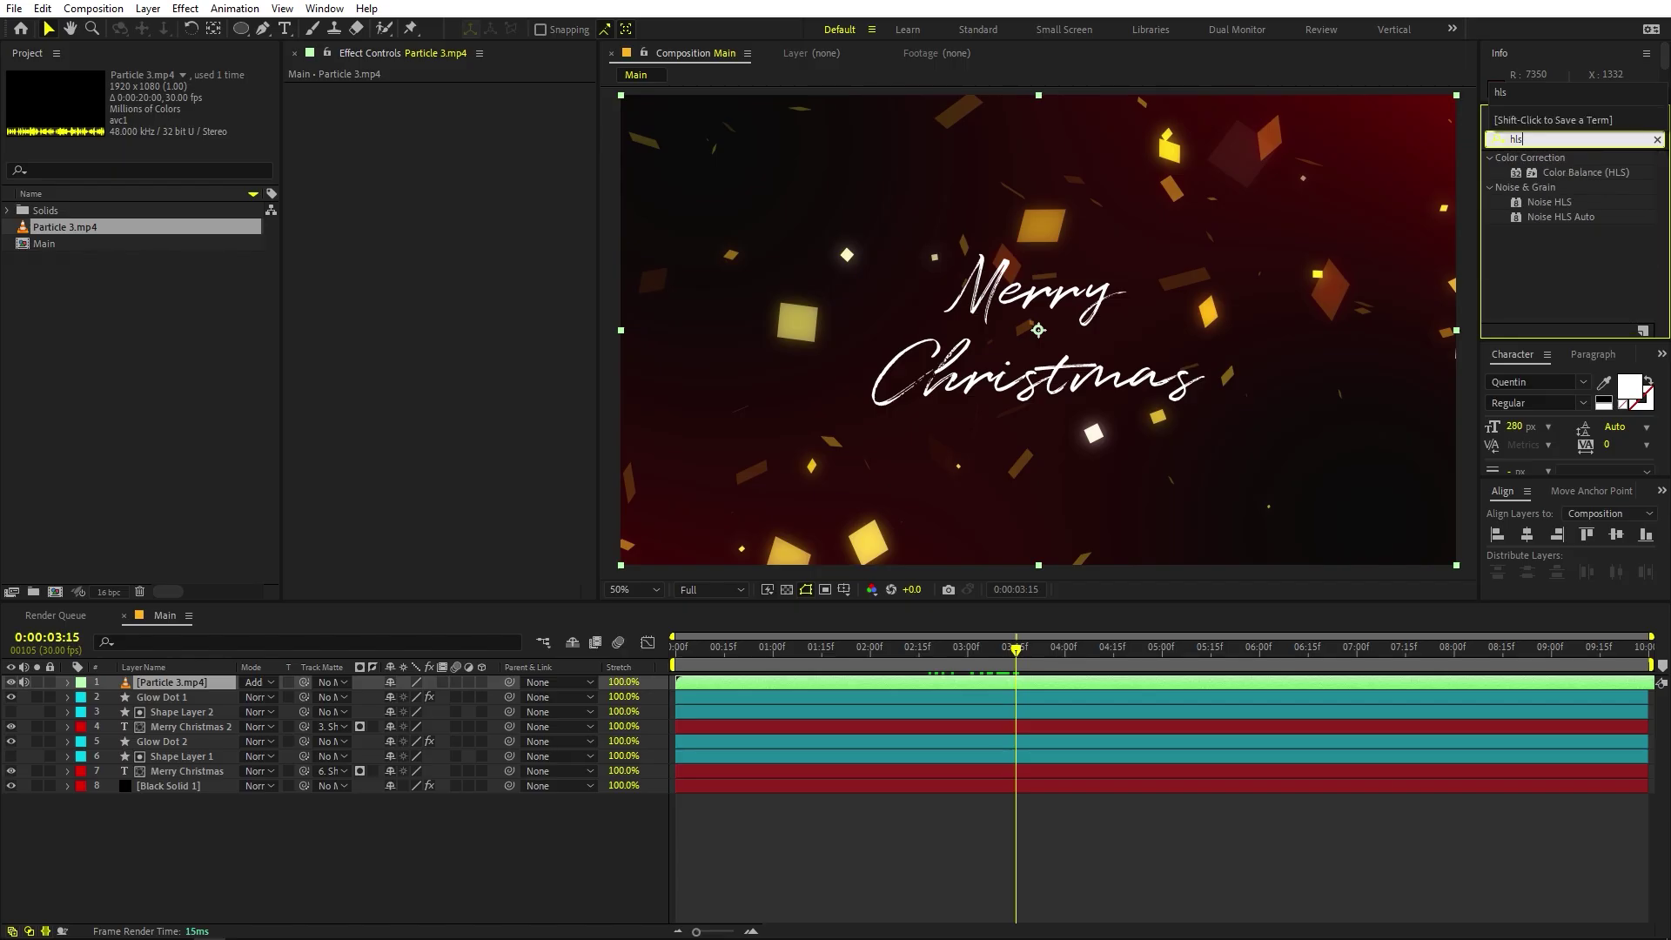
{"action": "left_click_drag", "start_coordinate": [1576, 173], "coordinate": [173, 684]}
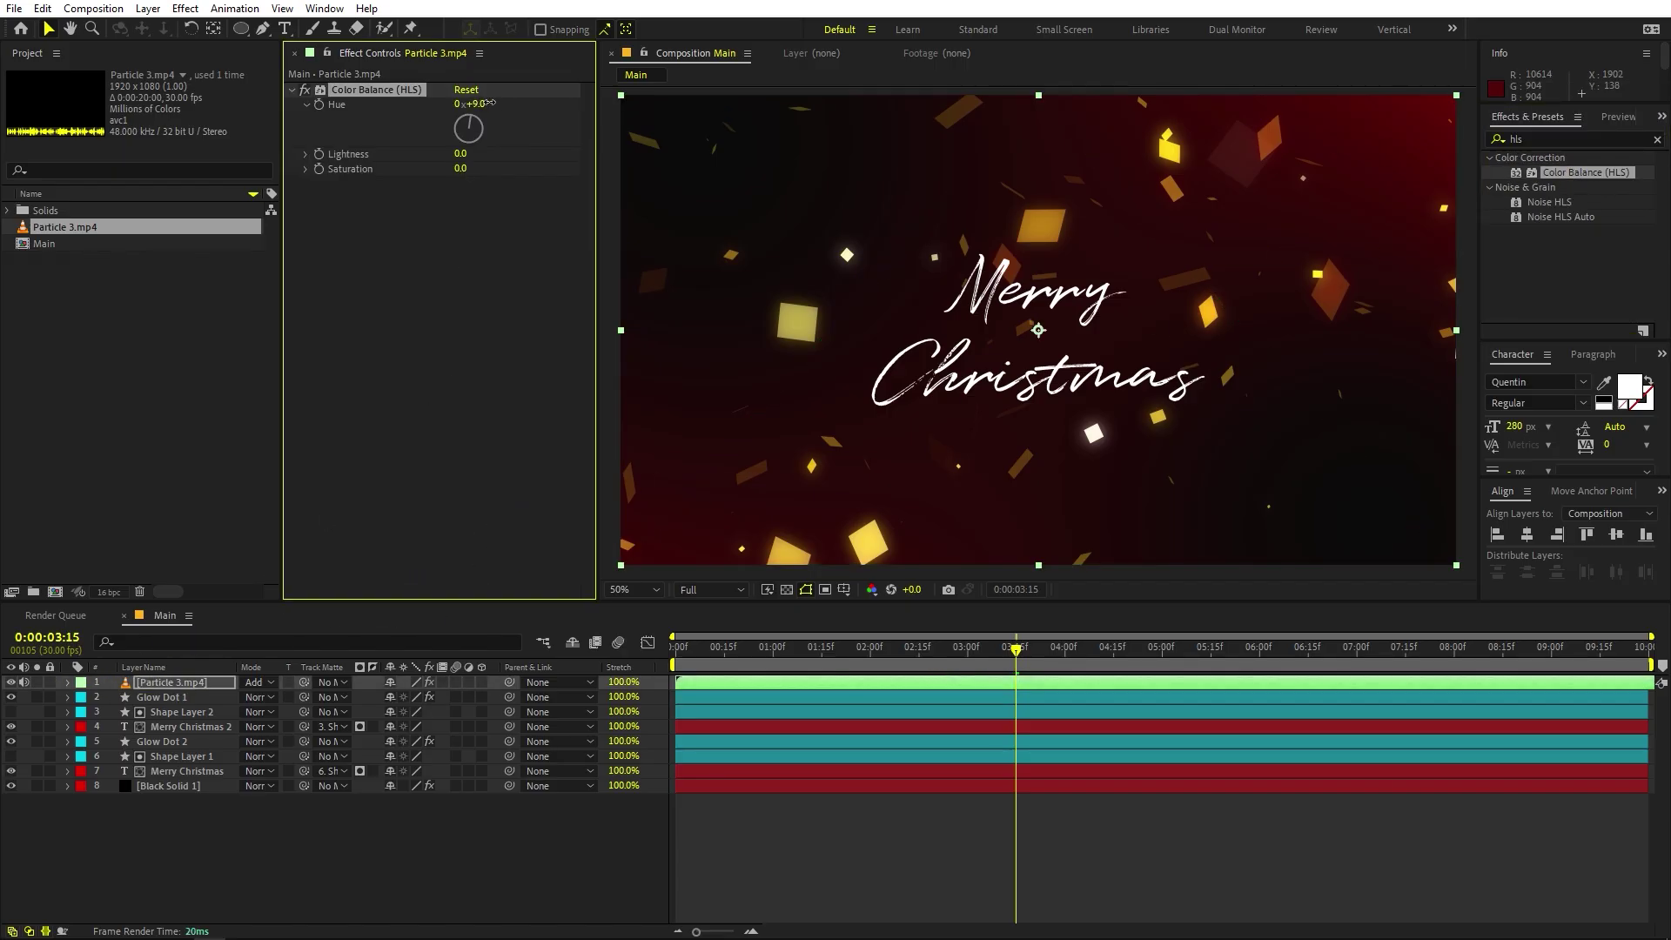
Shift the Particle 3.mp4 layer's Color Balance (HLS) Hue to about 310°, deselect it, and preview the composition from the start.
{"action": "left_click_drag", "start_coordinate": [489, 102], "coordinate": [730, 101]}
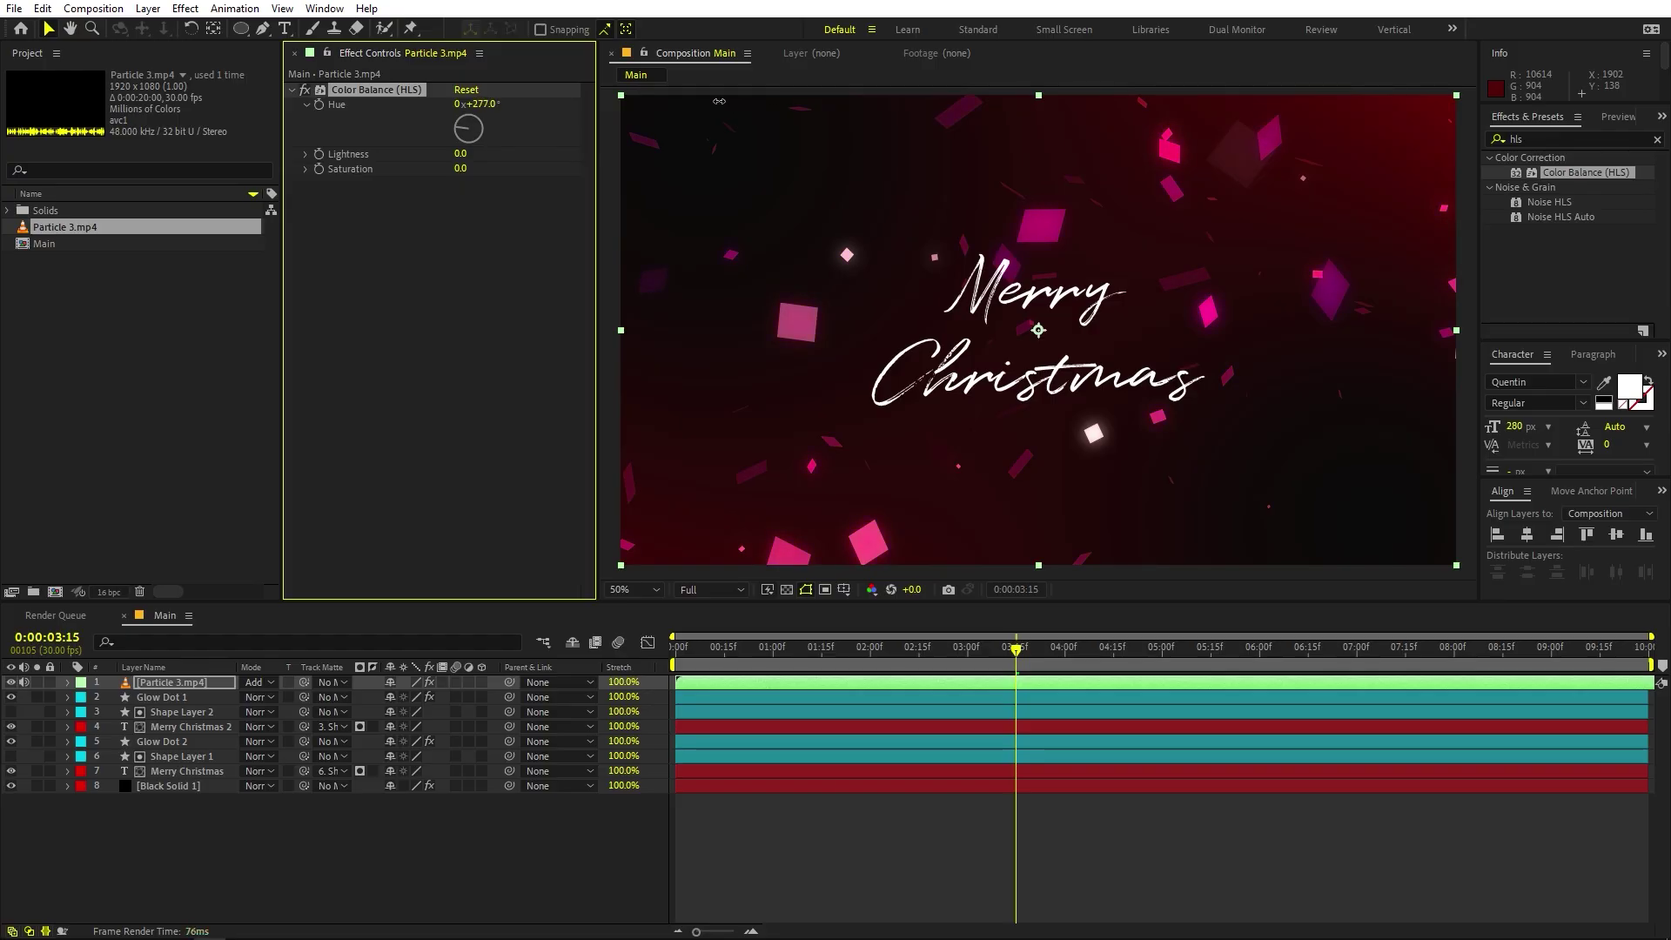
{"action": "left_click", "coordinate": [994, 839]}
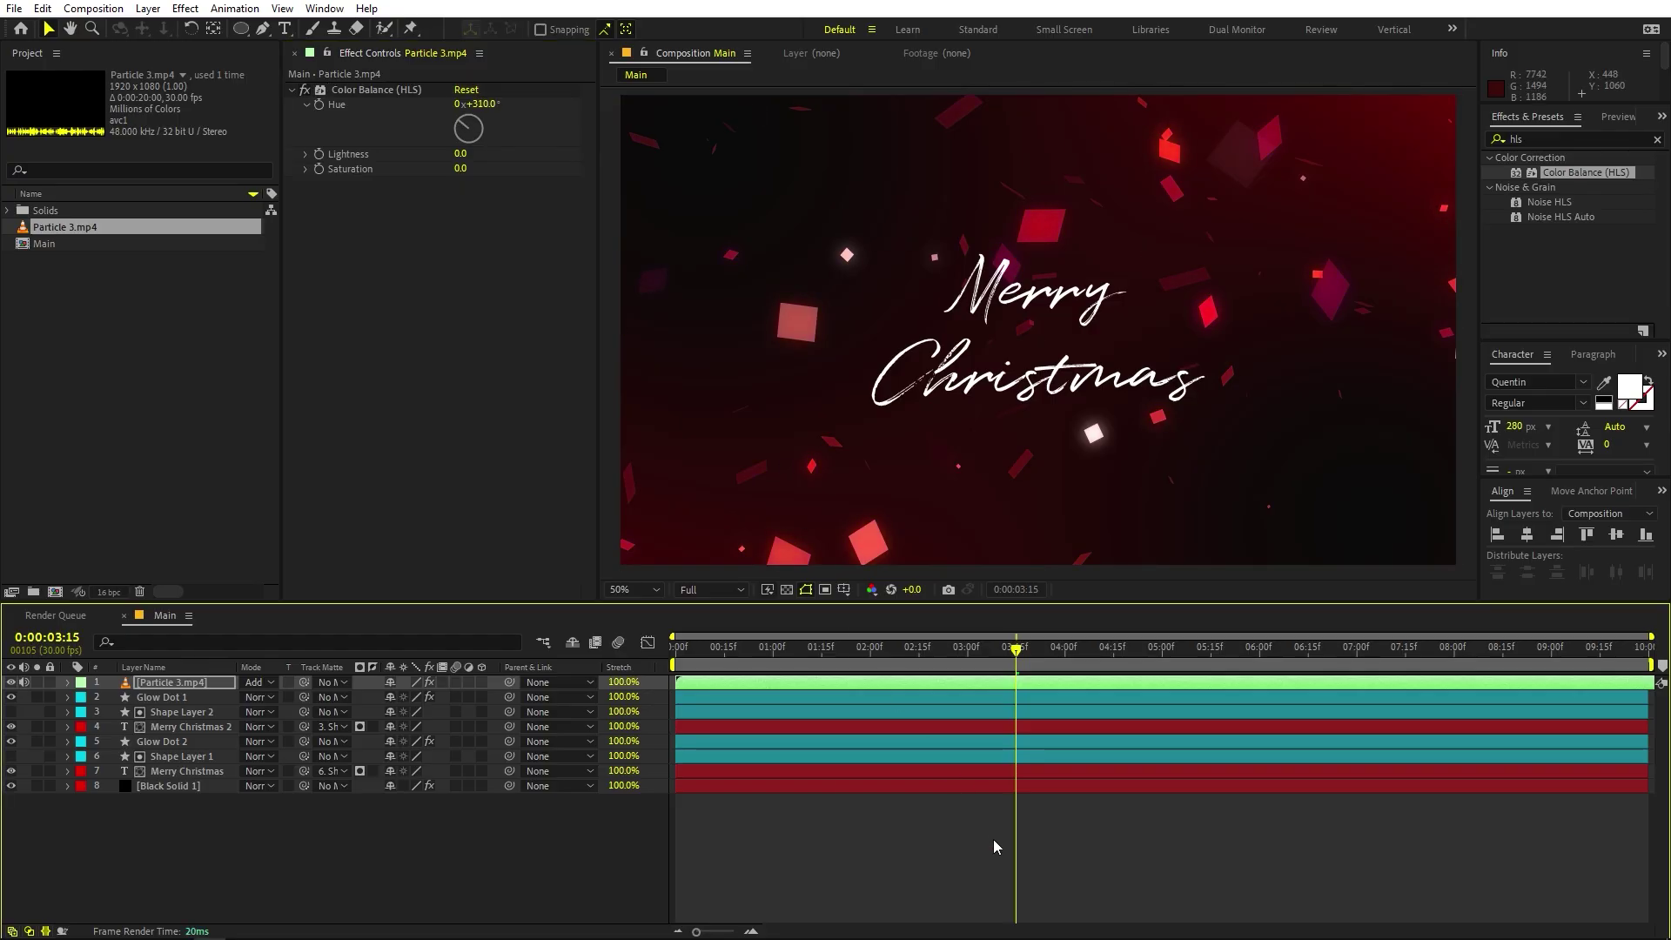
{"action": "left_click", "coordinate": [724, 651]}
{"action": "key", "text": "space"}
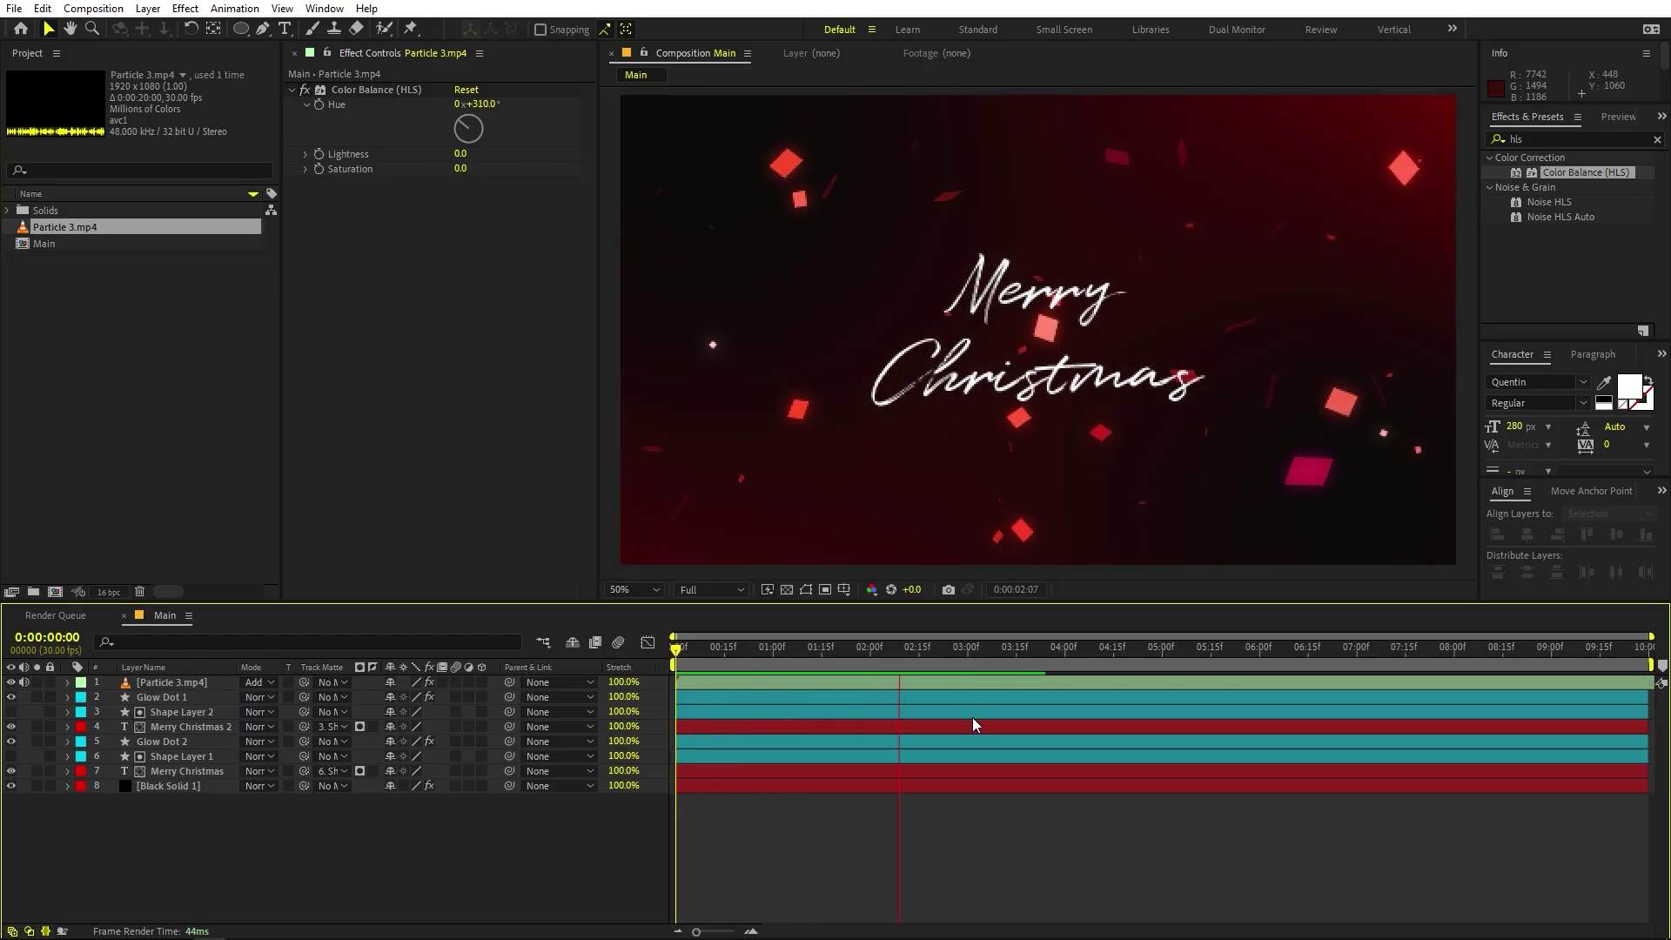
Duplicate the Particle 3.mp4 layer, offset the copy to start about one second into the composition, and preview the denser particles.
{"action": "left_click", "coordinate": [184, 682]}
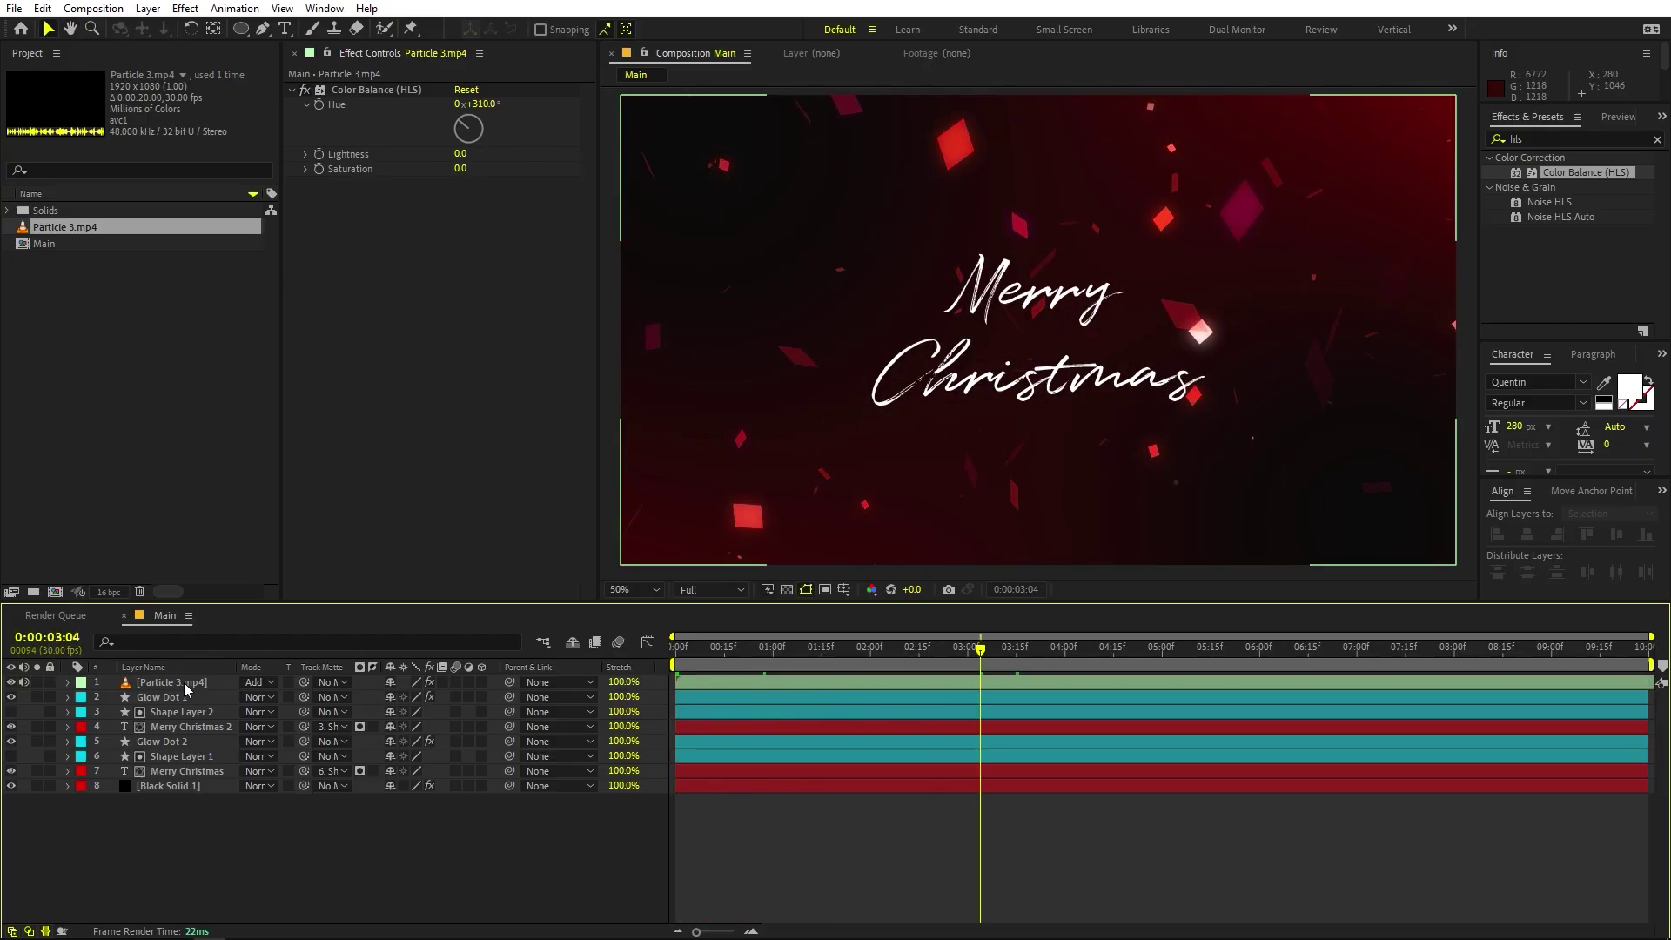
{"action": "key", "text": "ctrl+d"}
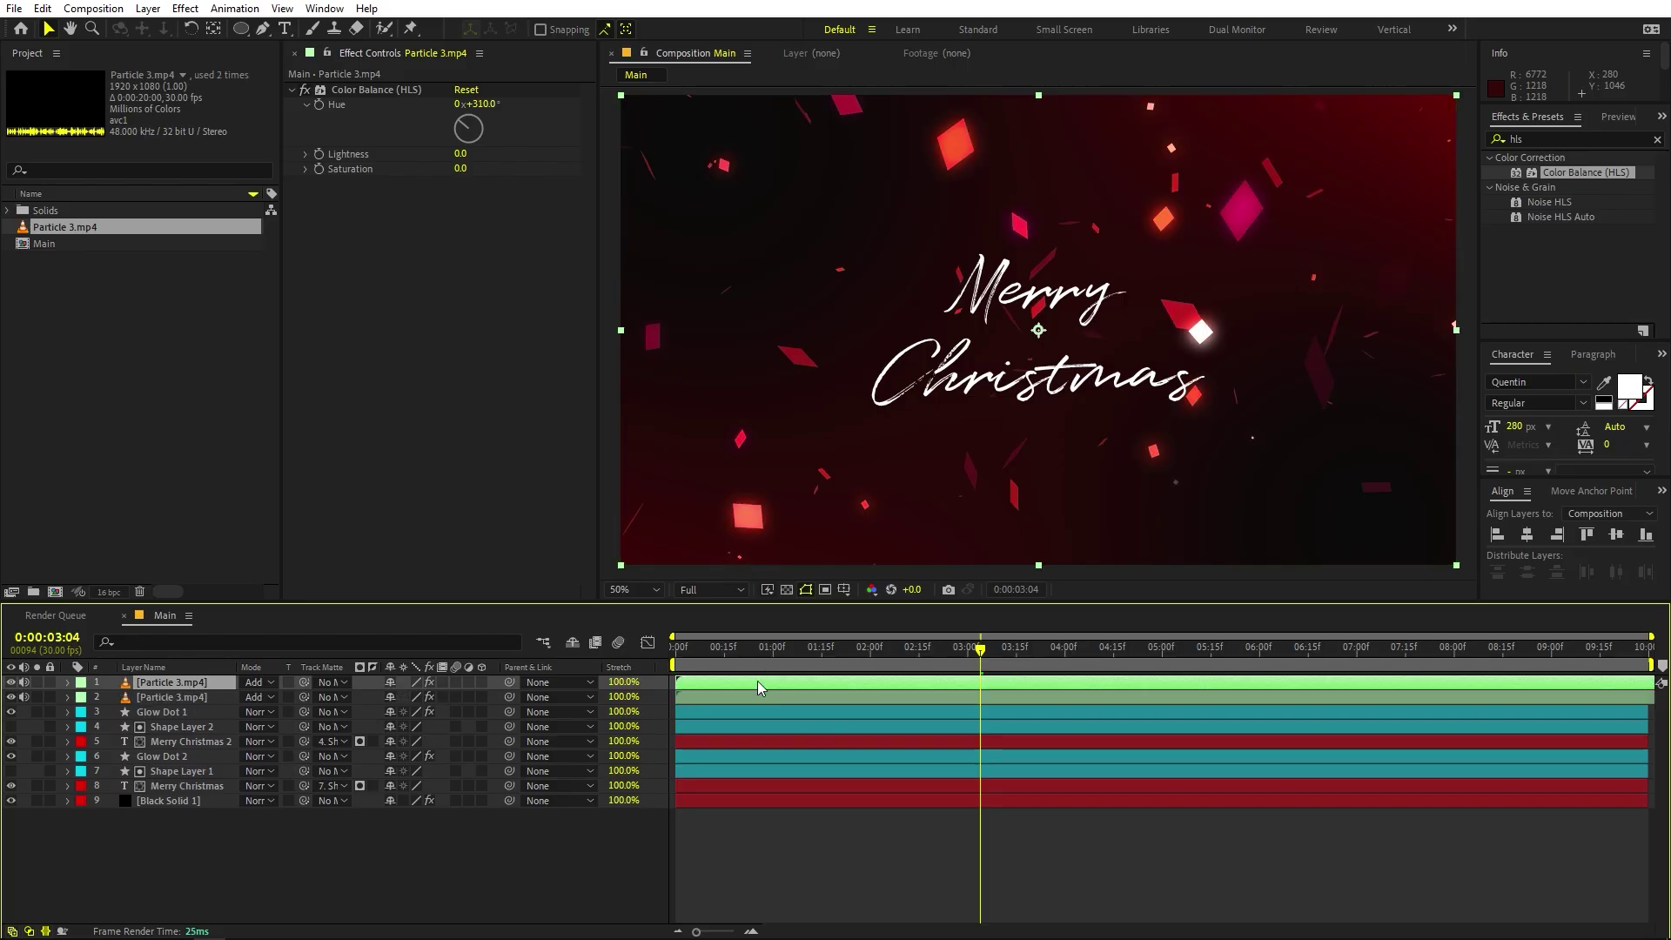
{"action": "left_click_drag", "start_coordinate": [724, 681], "coordinate": [857, 678]}
{"action": "key", "text": "space"}
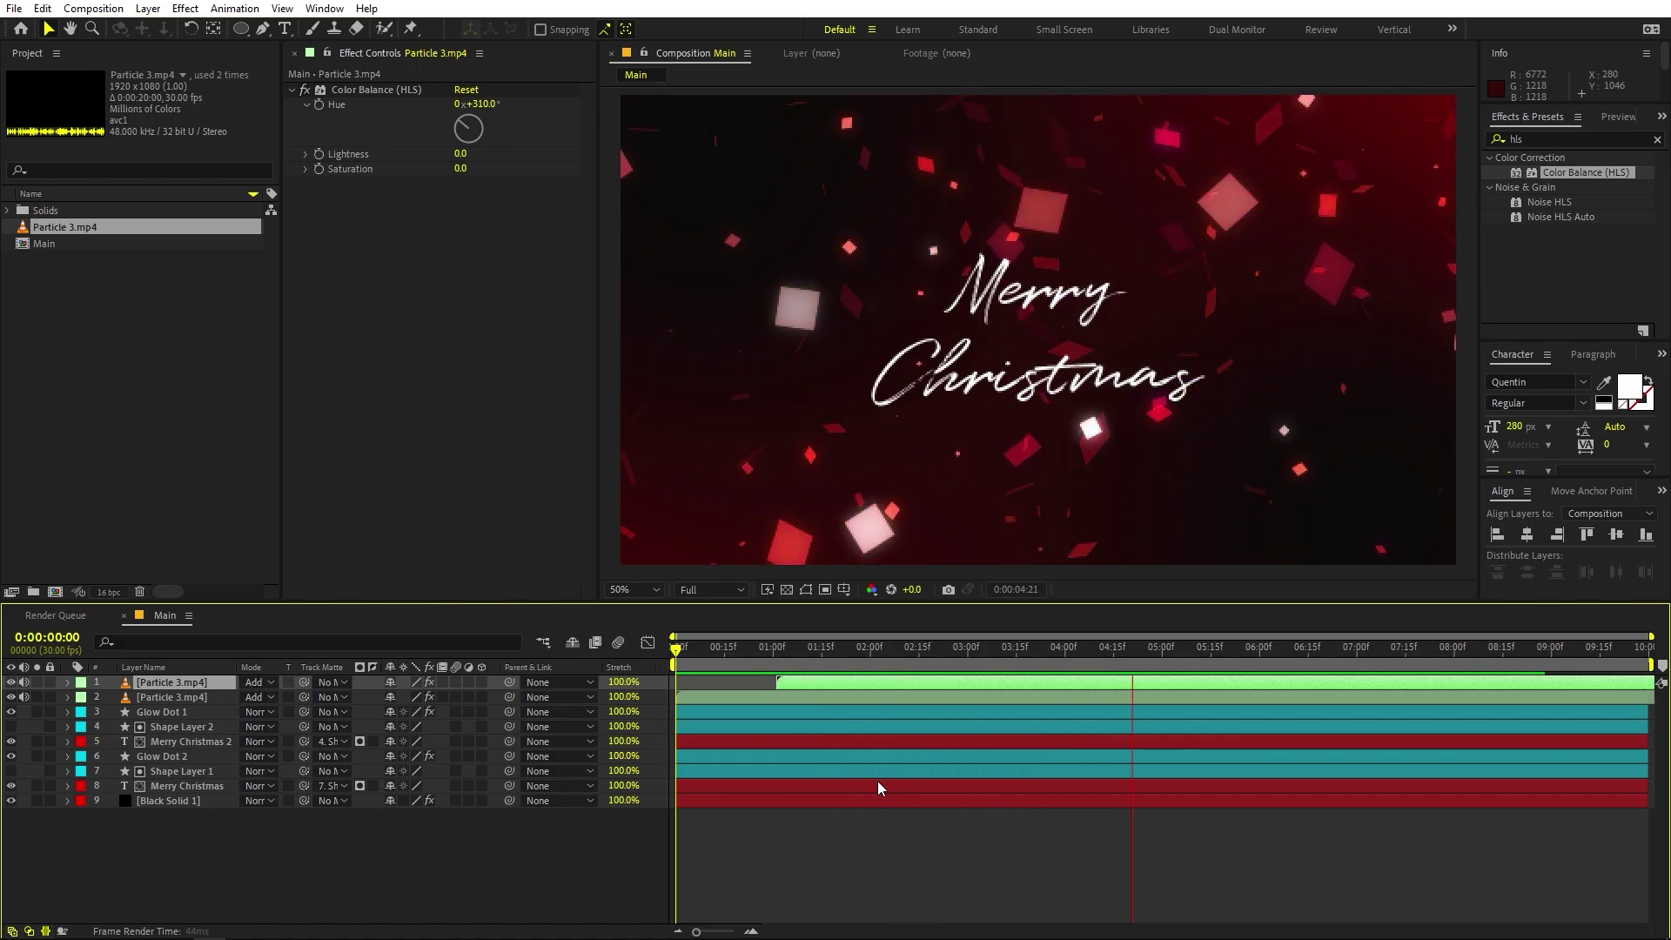
{"action": "left_click", "coordinate": [922, 857]}
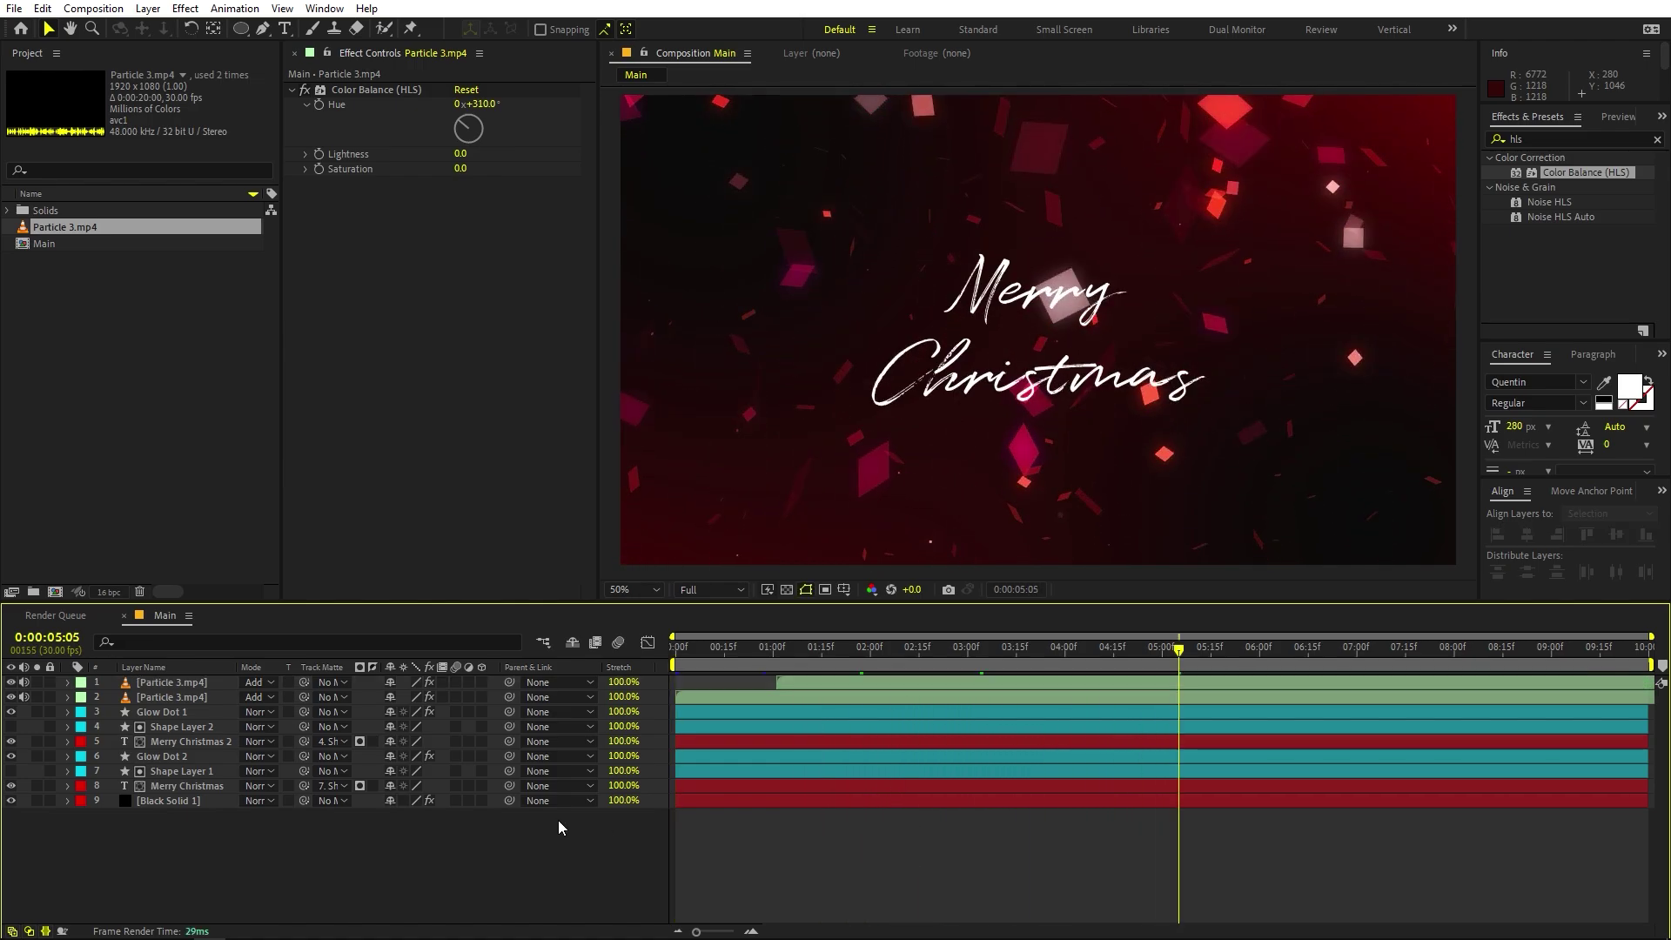
Create a null object and parent both Glow Dot layers, both shape layers and both Merry Christmas text layers to it.
{"action": "right_click", "coordinate": [279, 846]}
{"action": "mouse_move", "coordinate": [409, 657]}
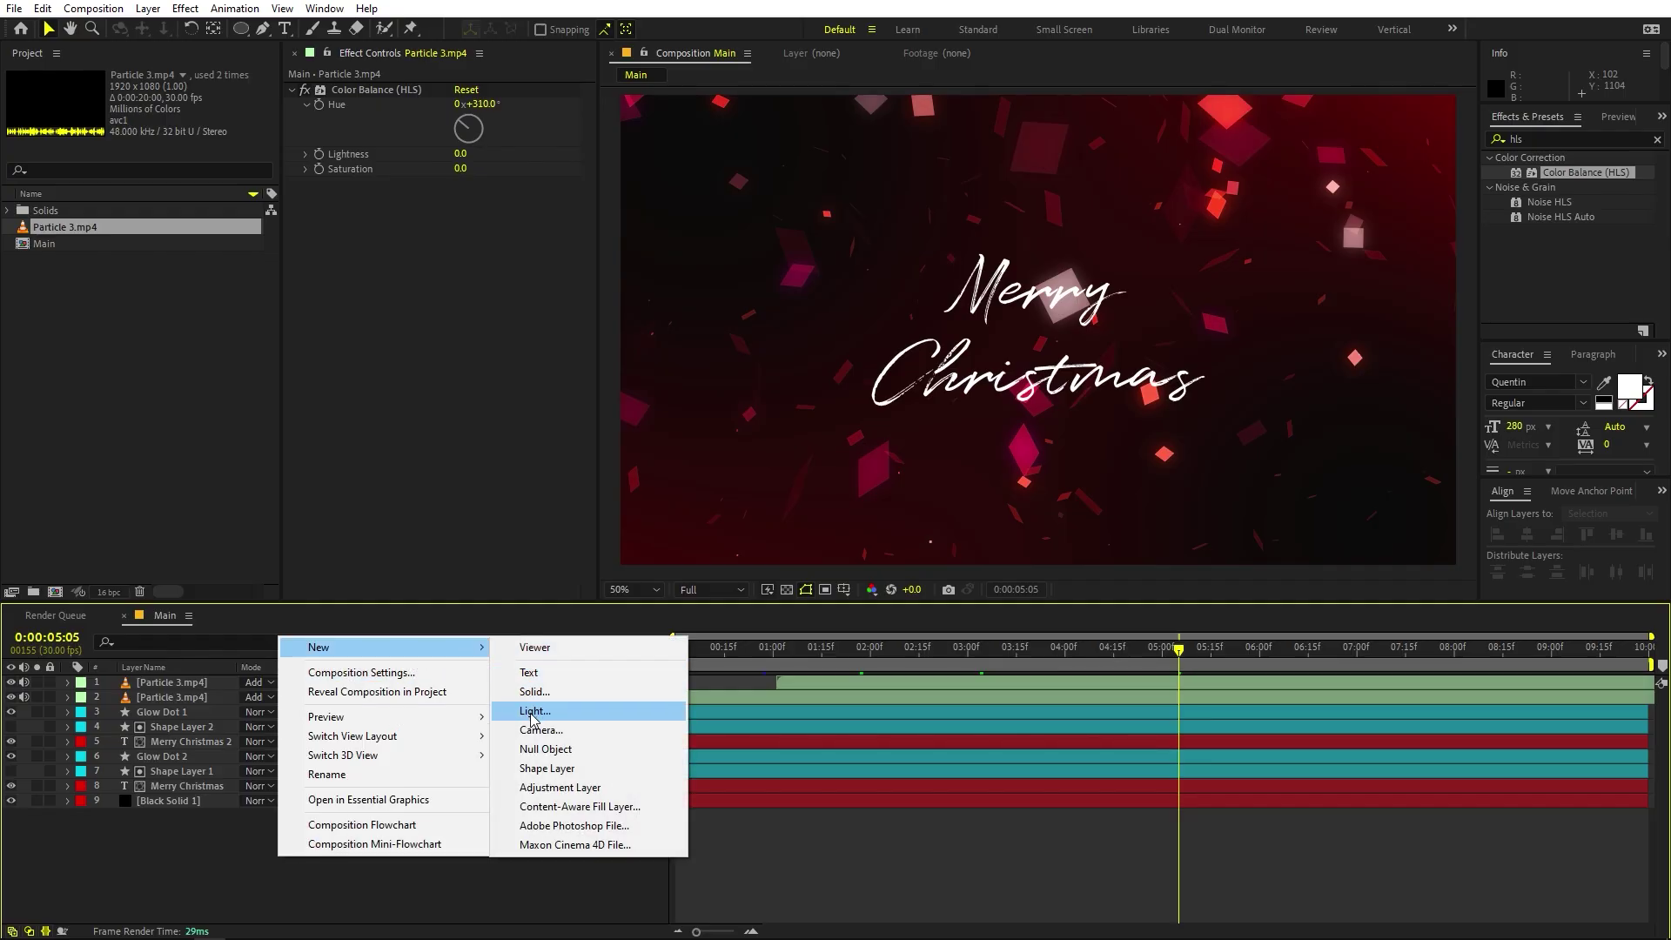
{"action": "left_click", "coordinate": [542, 750]}
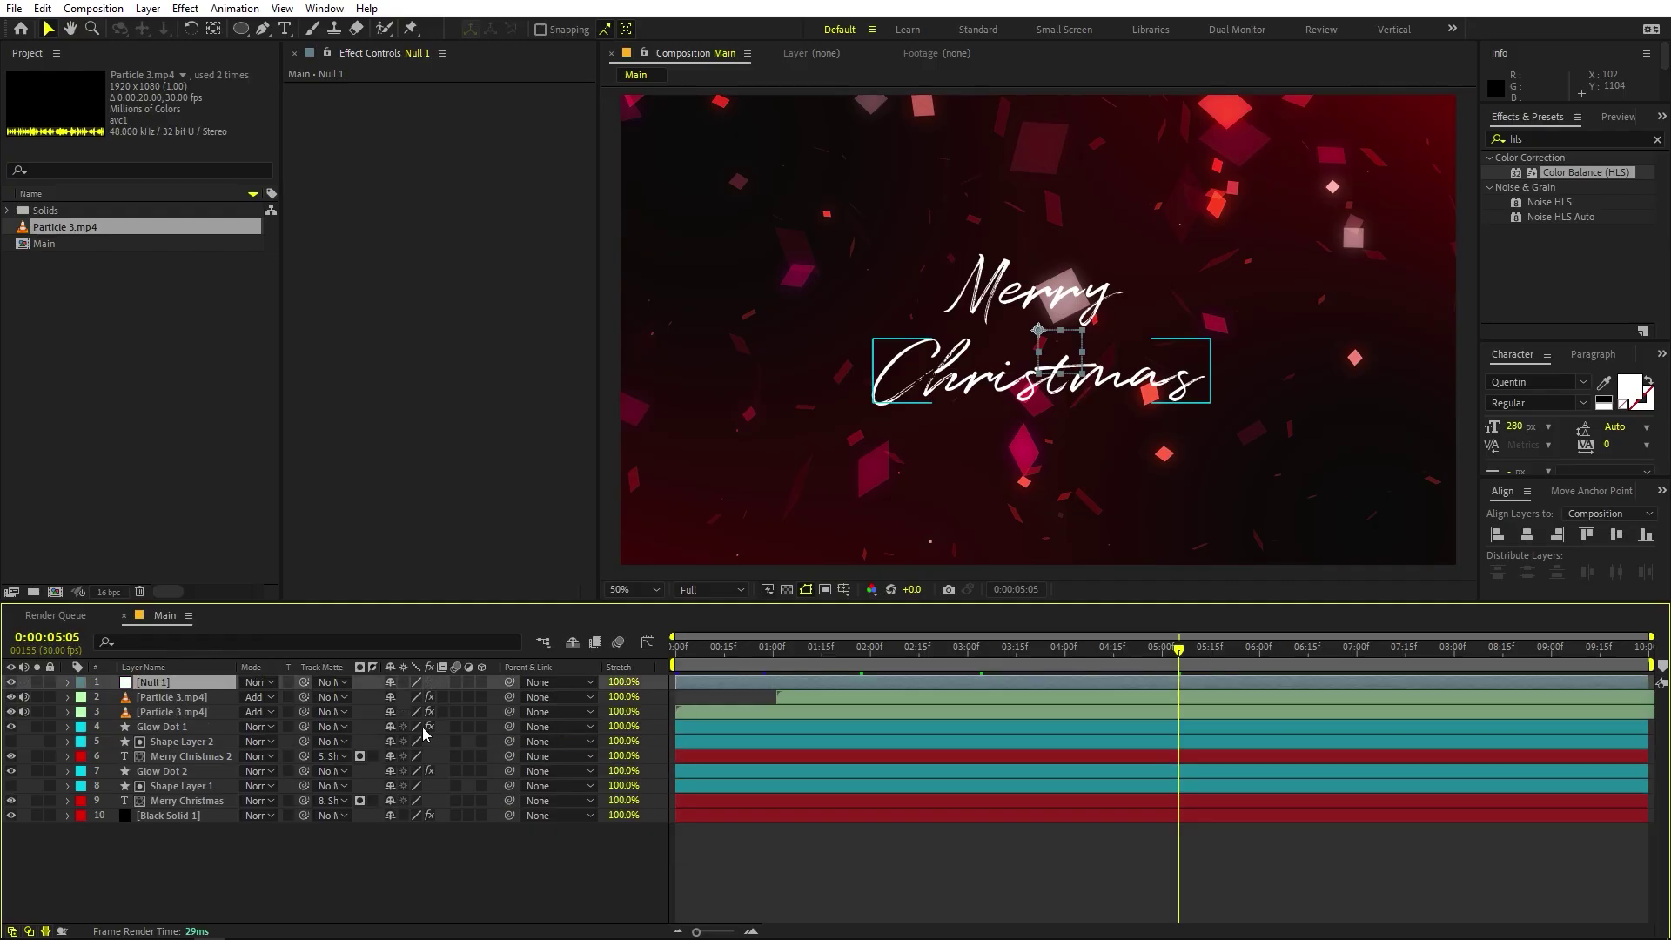
{"action": "left_click", "coordinate": [164, 727]}
{"action": "left_click", "coordinate": [169, 800], "text": "shift"}
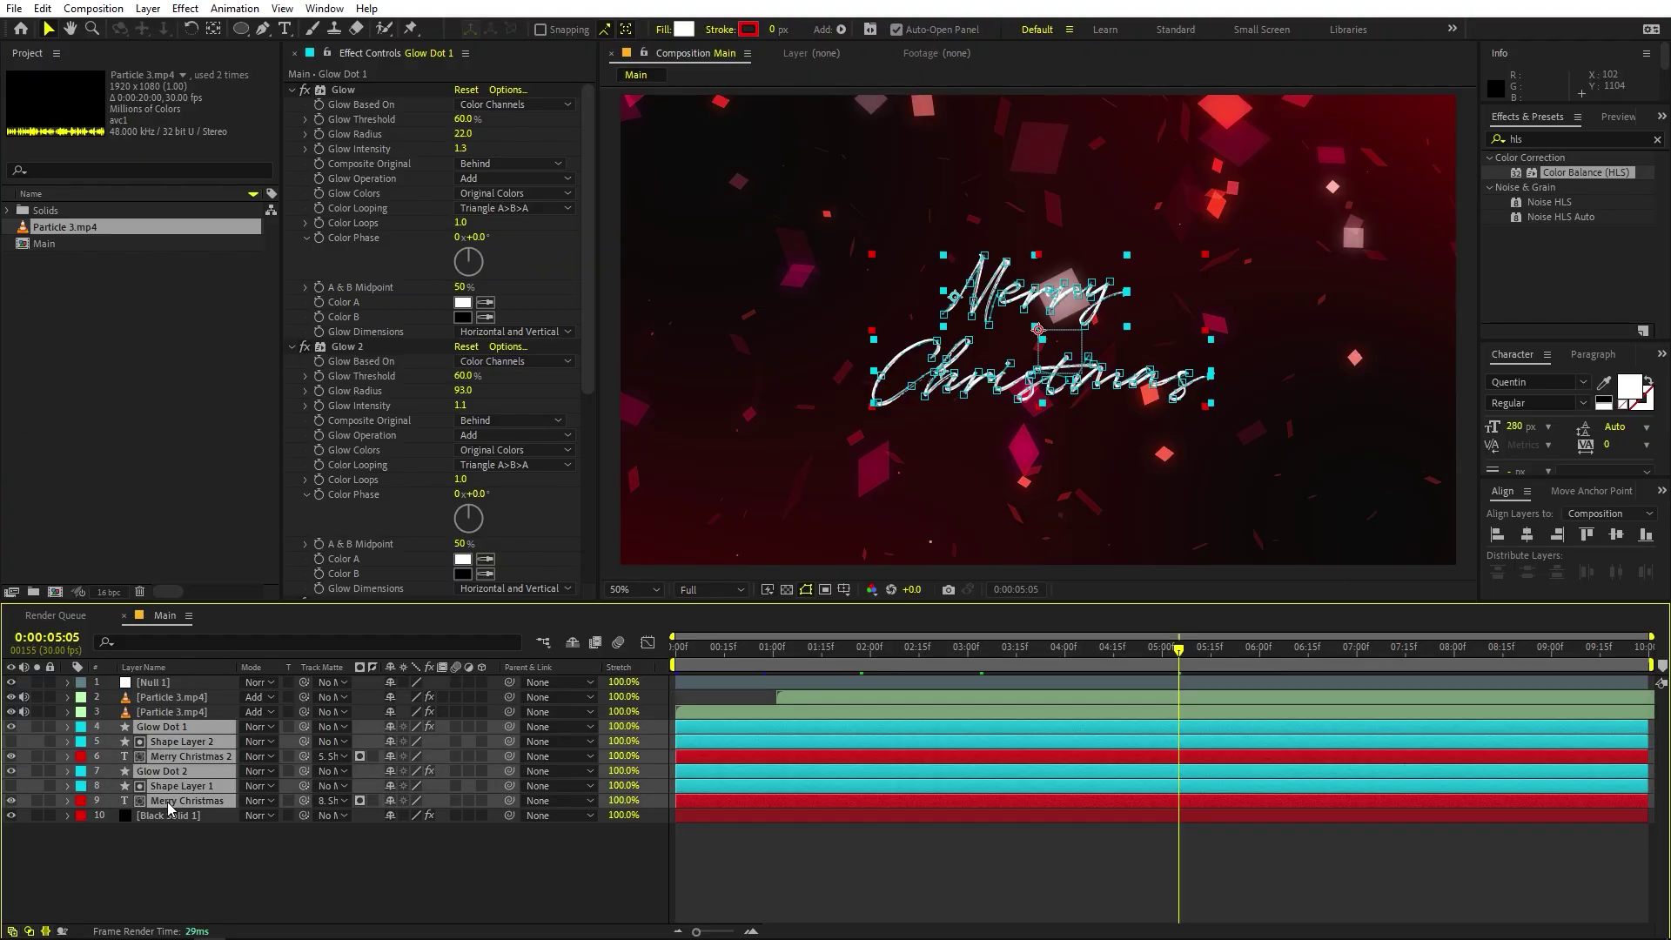
{"action": "left_click_drag", "start_coordinate": [511, 733], "coordinate": [199, 689]}
Keyframe the null's Scale at 100% at 0:00:05:05 and at about 150% at the composition start.
{"action": "left_click", "coordinate": [198, 690]}
{"action": "key", "text": "alt+shift+s"}
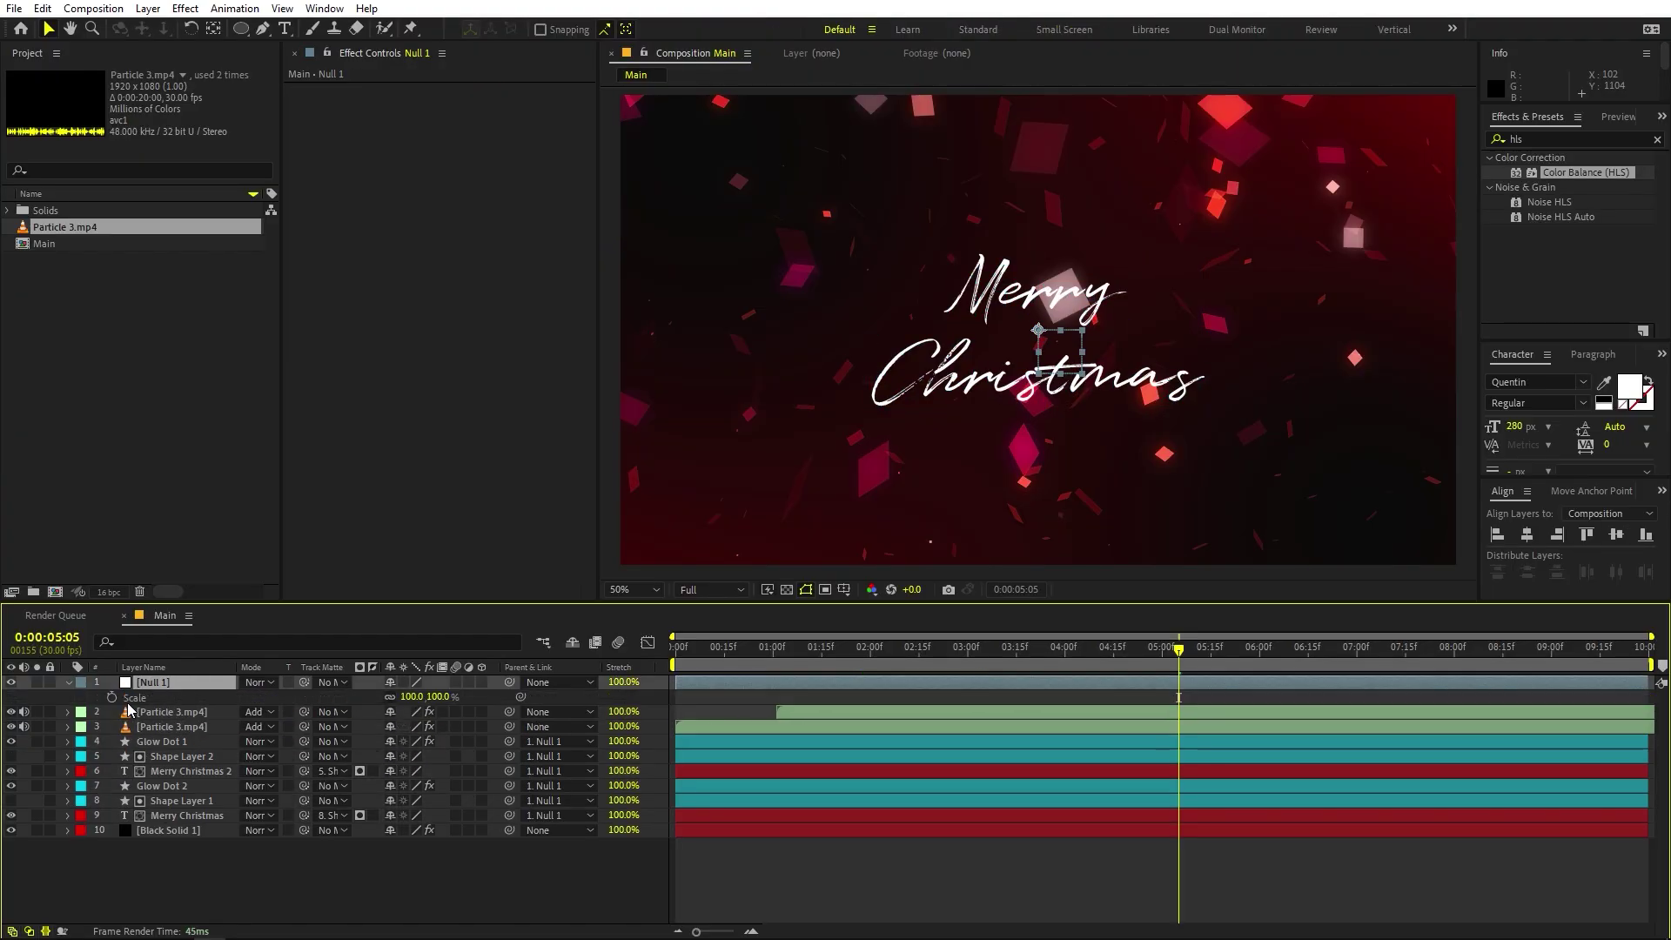
{"action": "key", "text": "Home"}
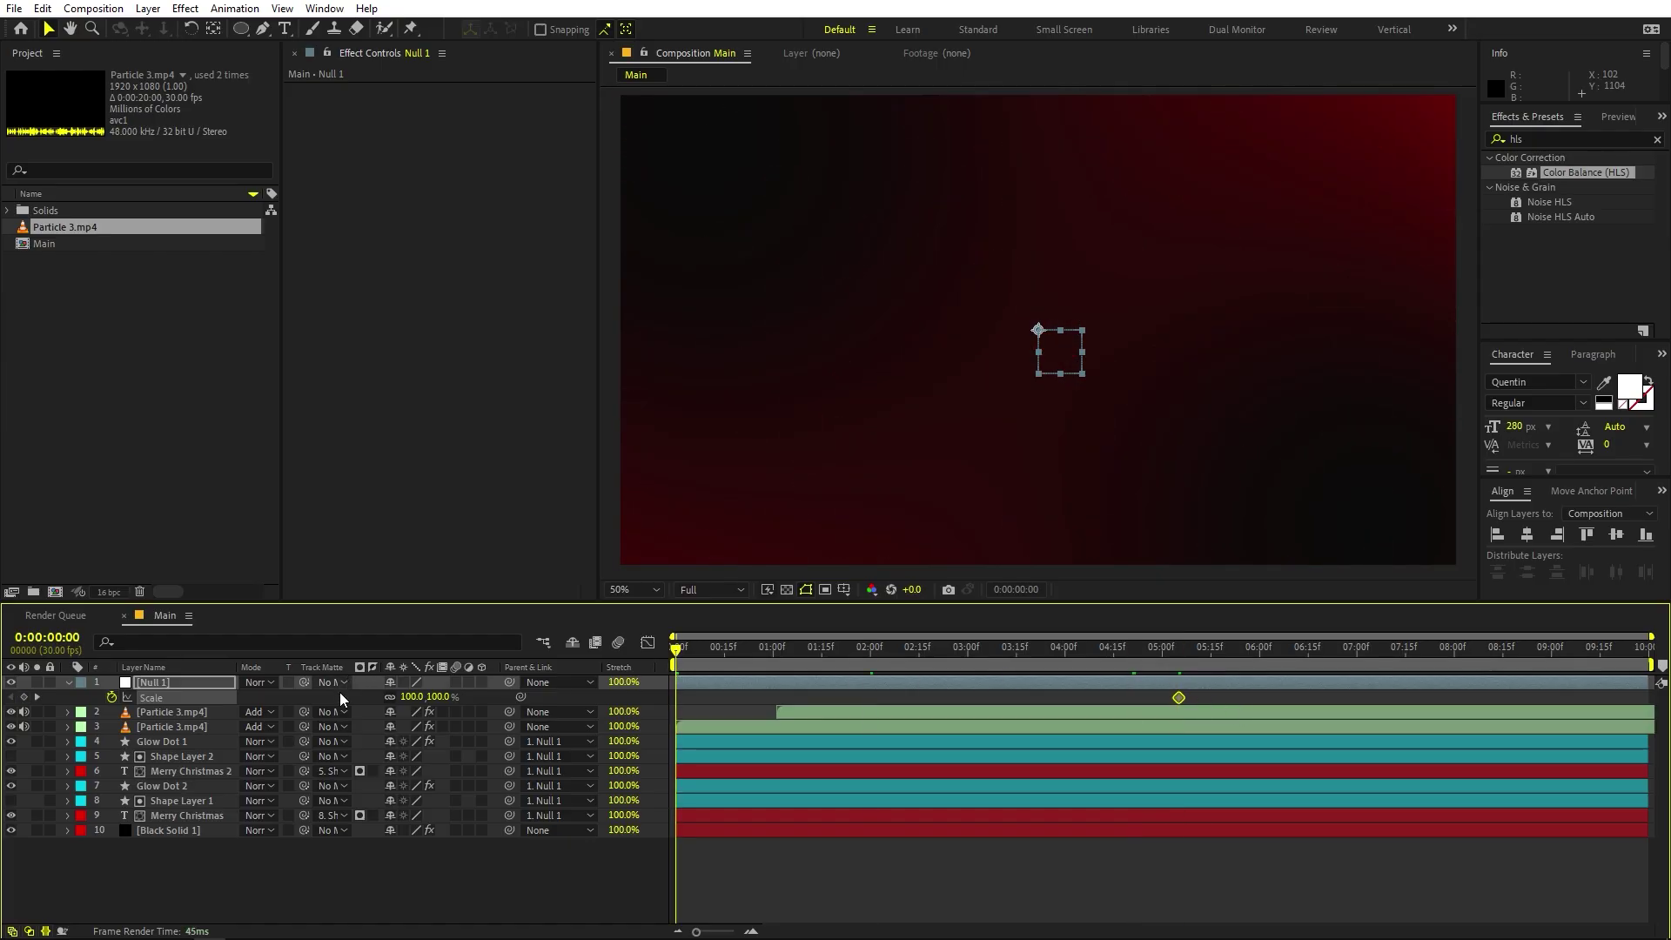
{"action": "left_click_drag", "start_coordinate": [406, 697], "coordinate": [867, 768]}
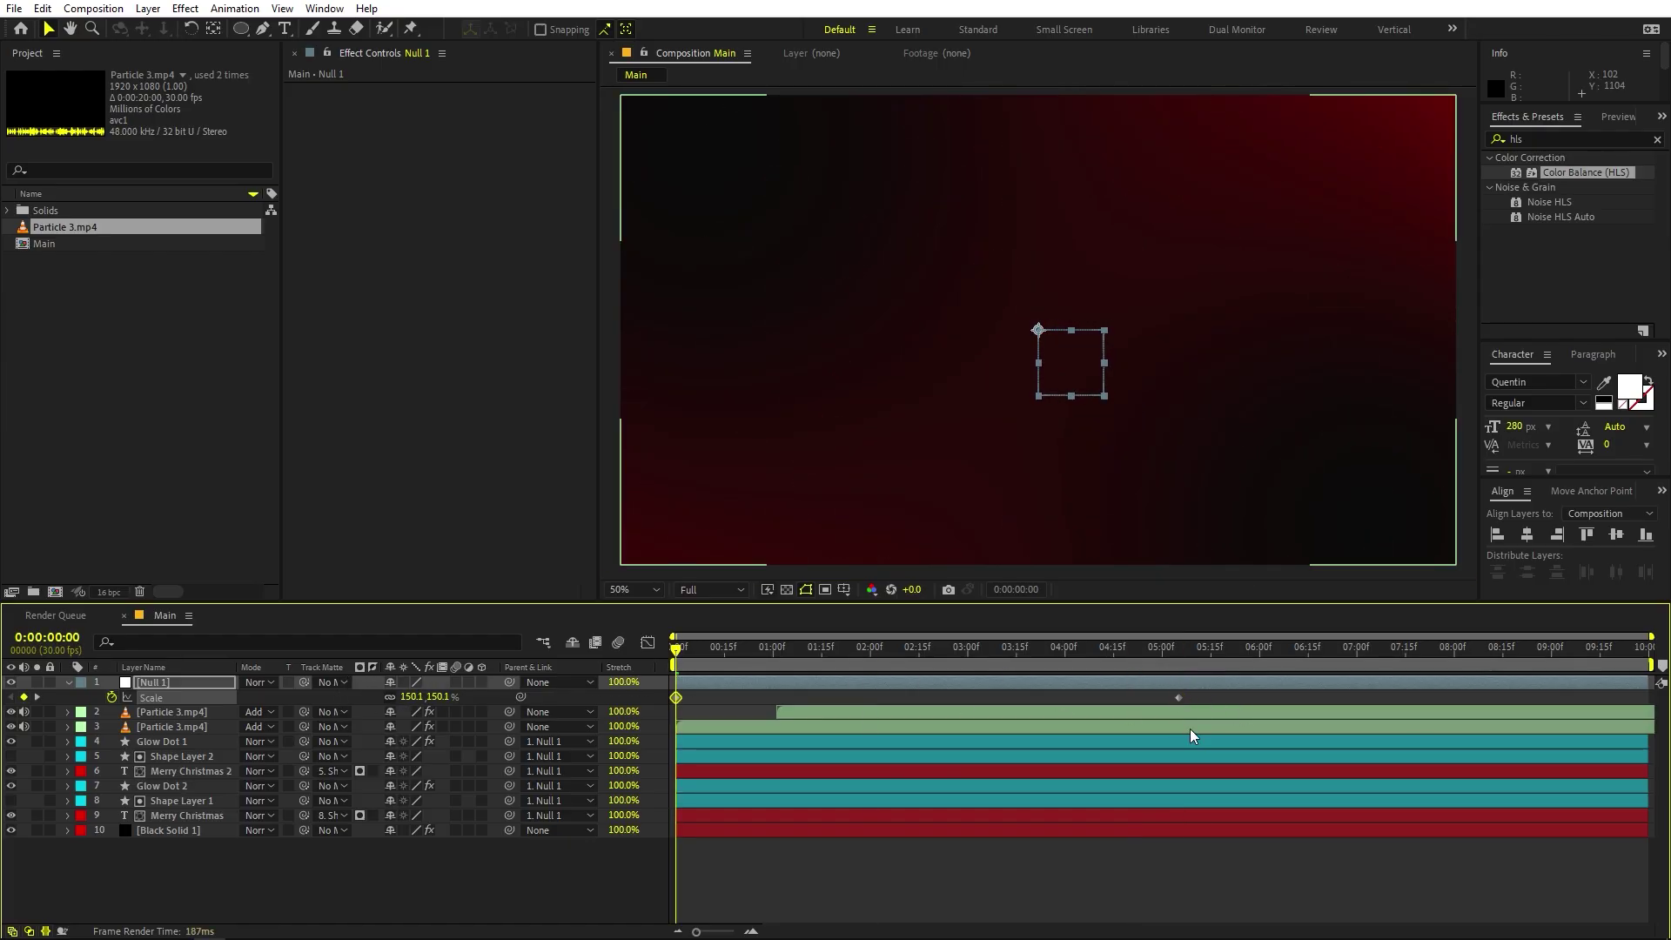
Easy-ease both Scale keyframes of the null and reshape the speed graph so the change is fastest at the start and slows gradually.
{"action": "left_click_drag", "start_coordinate": [1200, 706], "coordinate": [594, 670]}
{"action": "key", "text": "F9"}
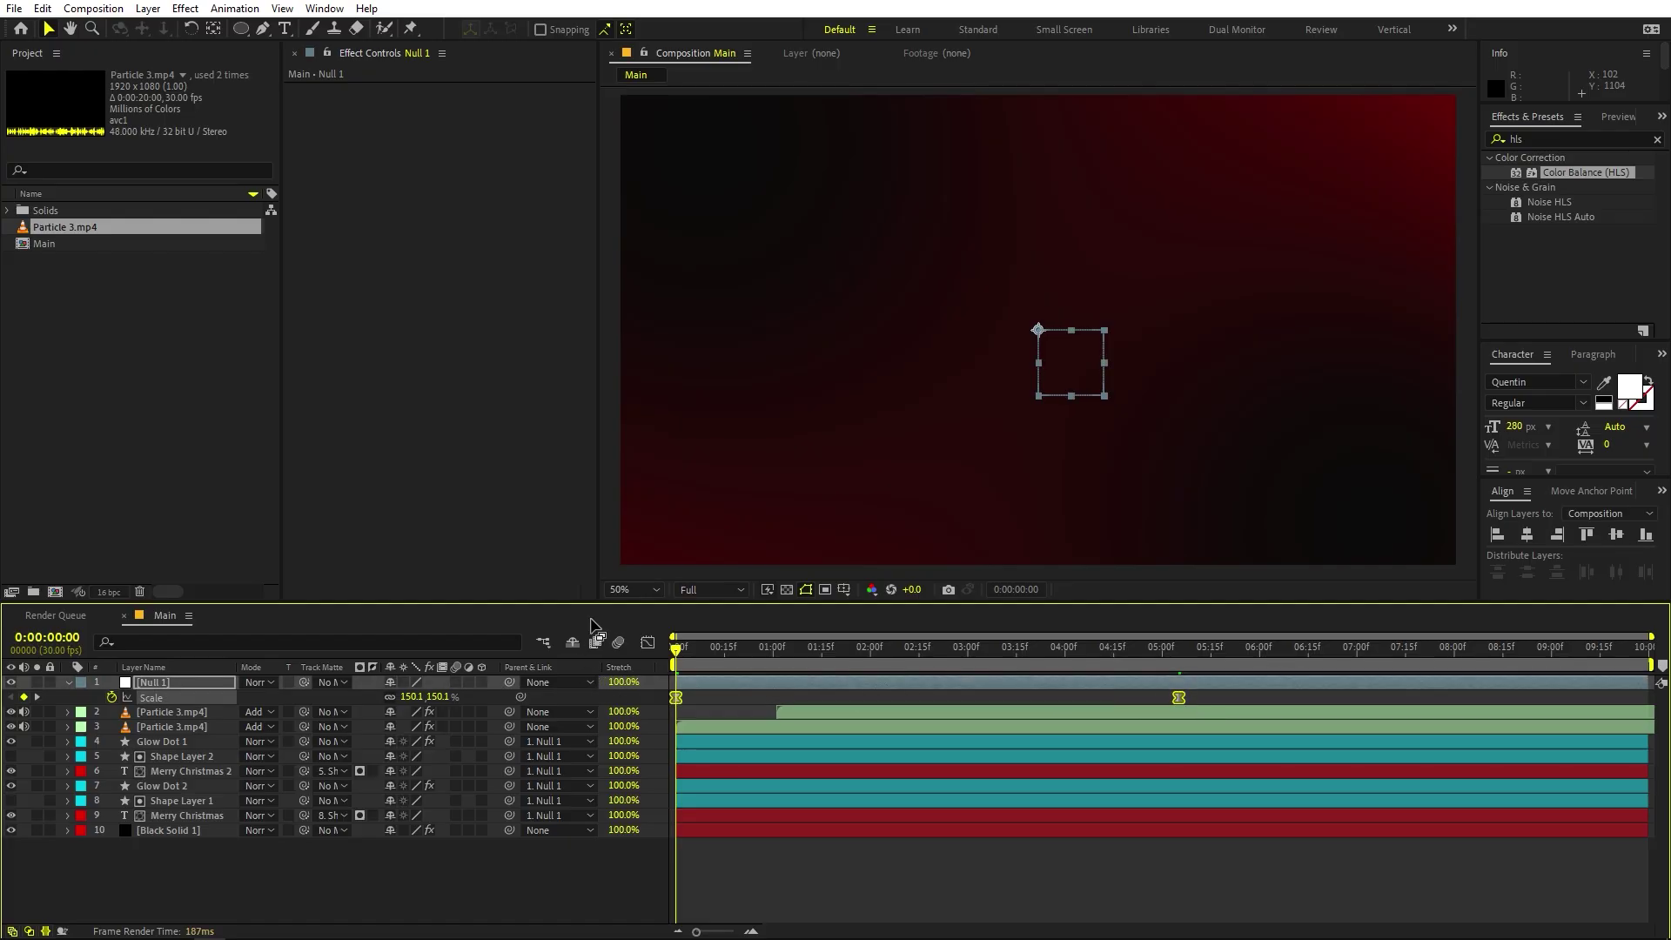
{"action": "left_click", "coordinate": [648, 643]}
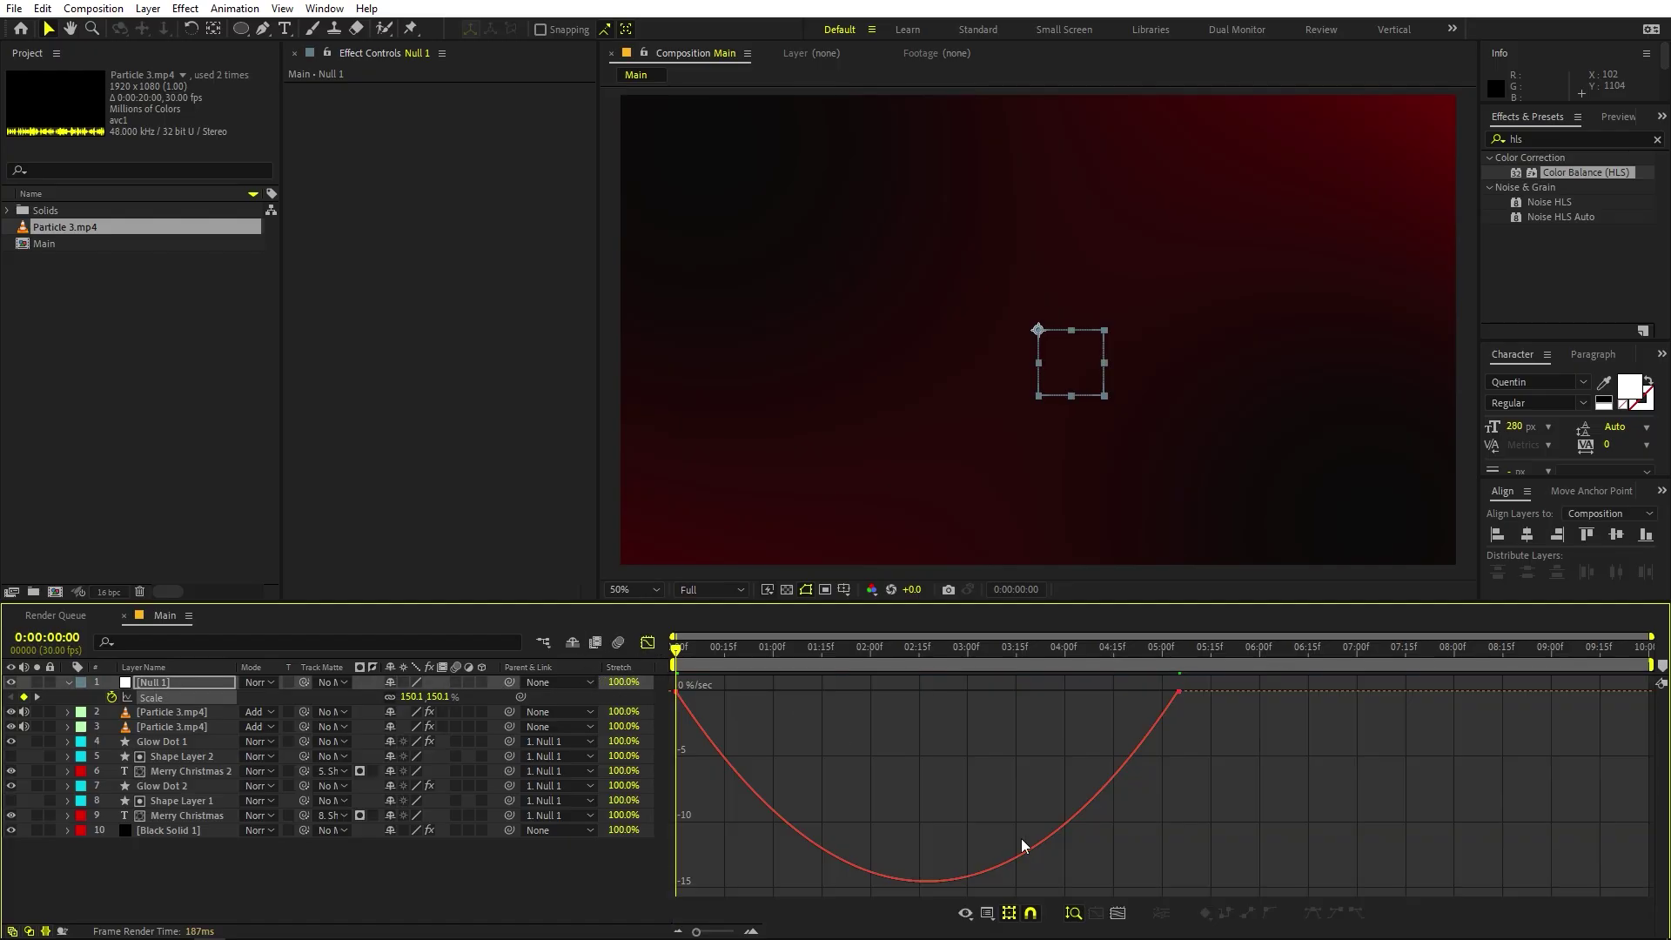
{"action": "left_click", "coordinate": [1009, 913]}
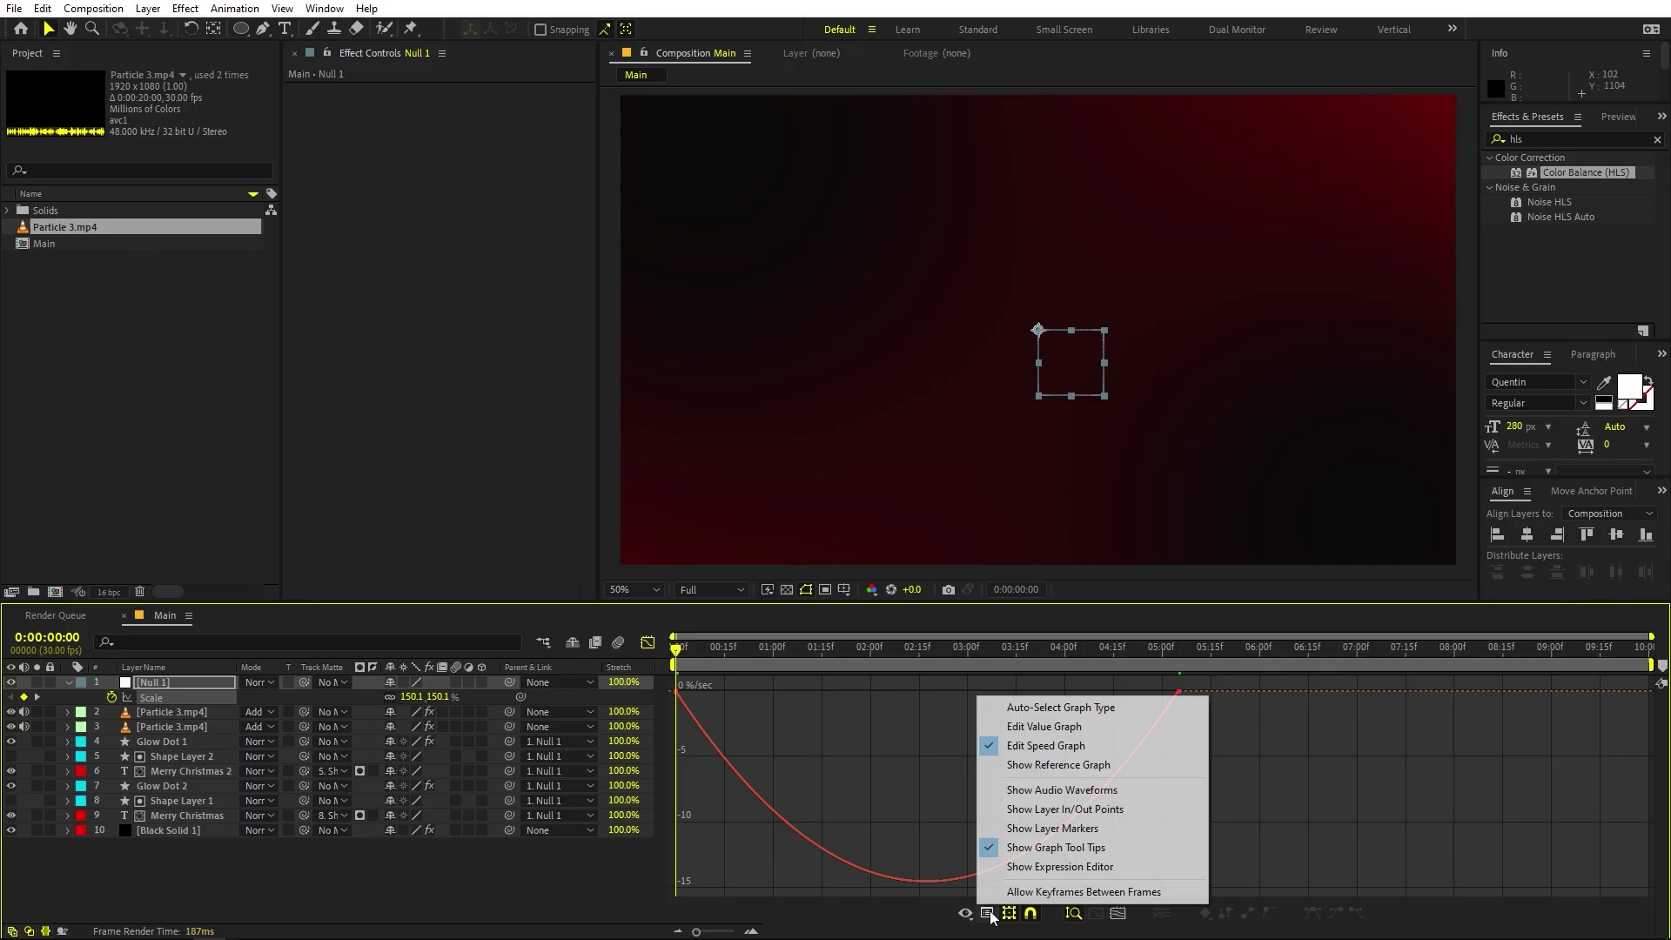
{"action": "left_click", "coordinate": [1282, 738]}
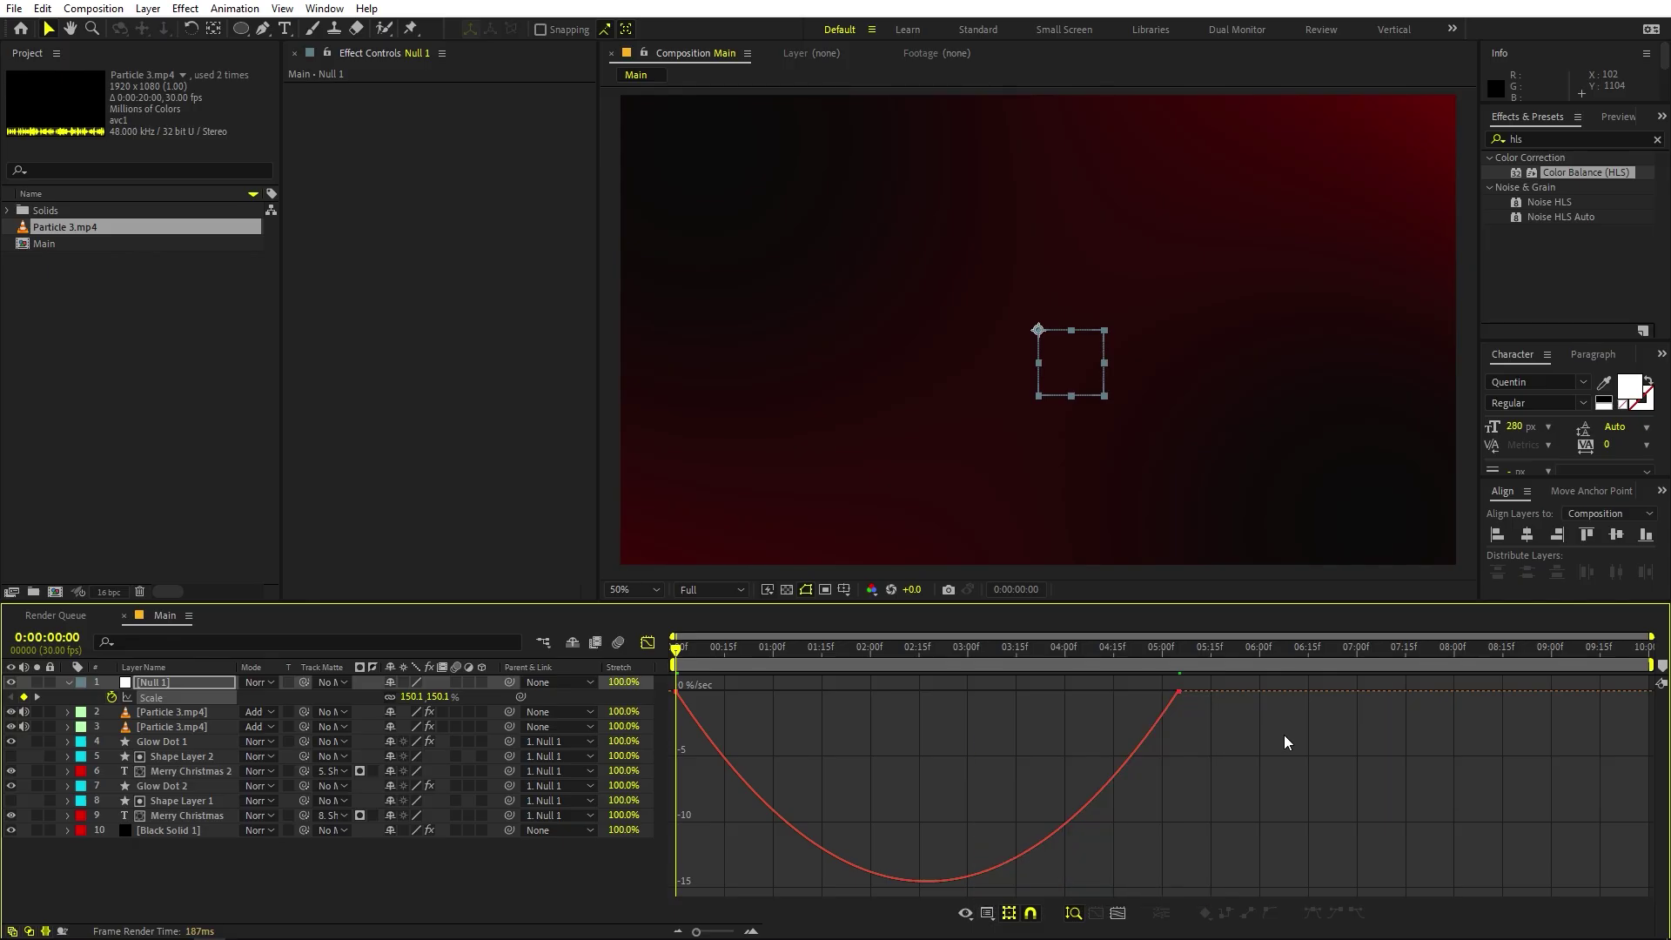
{"action": "left_click_drag", "start_coordinate": [1302, 774], "coordinate": [639, 688]}
Preview the text's scale-down animation, return to the layer bar view, and check the frame at 0:00:05:00.
{"action": "key", "text": "space"}
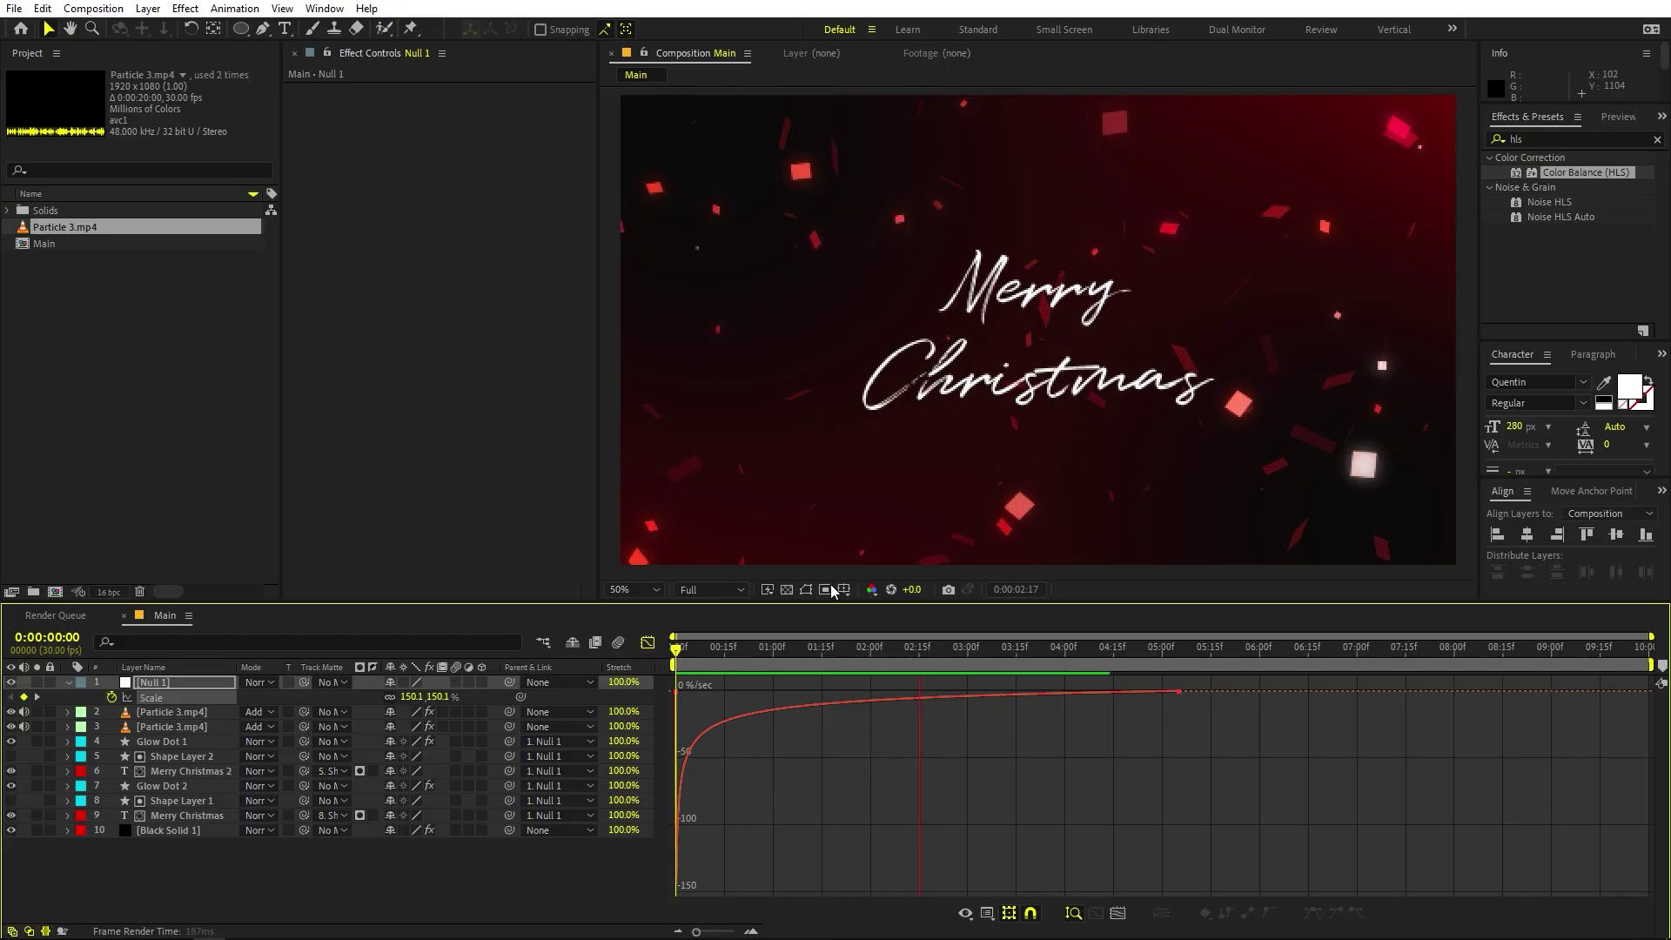
{"action": "key", "text": "space"}
{"action": "left_click", "coordinate": [647, 643]}
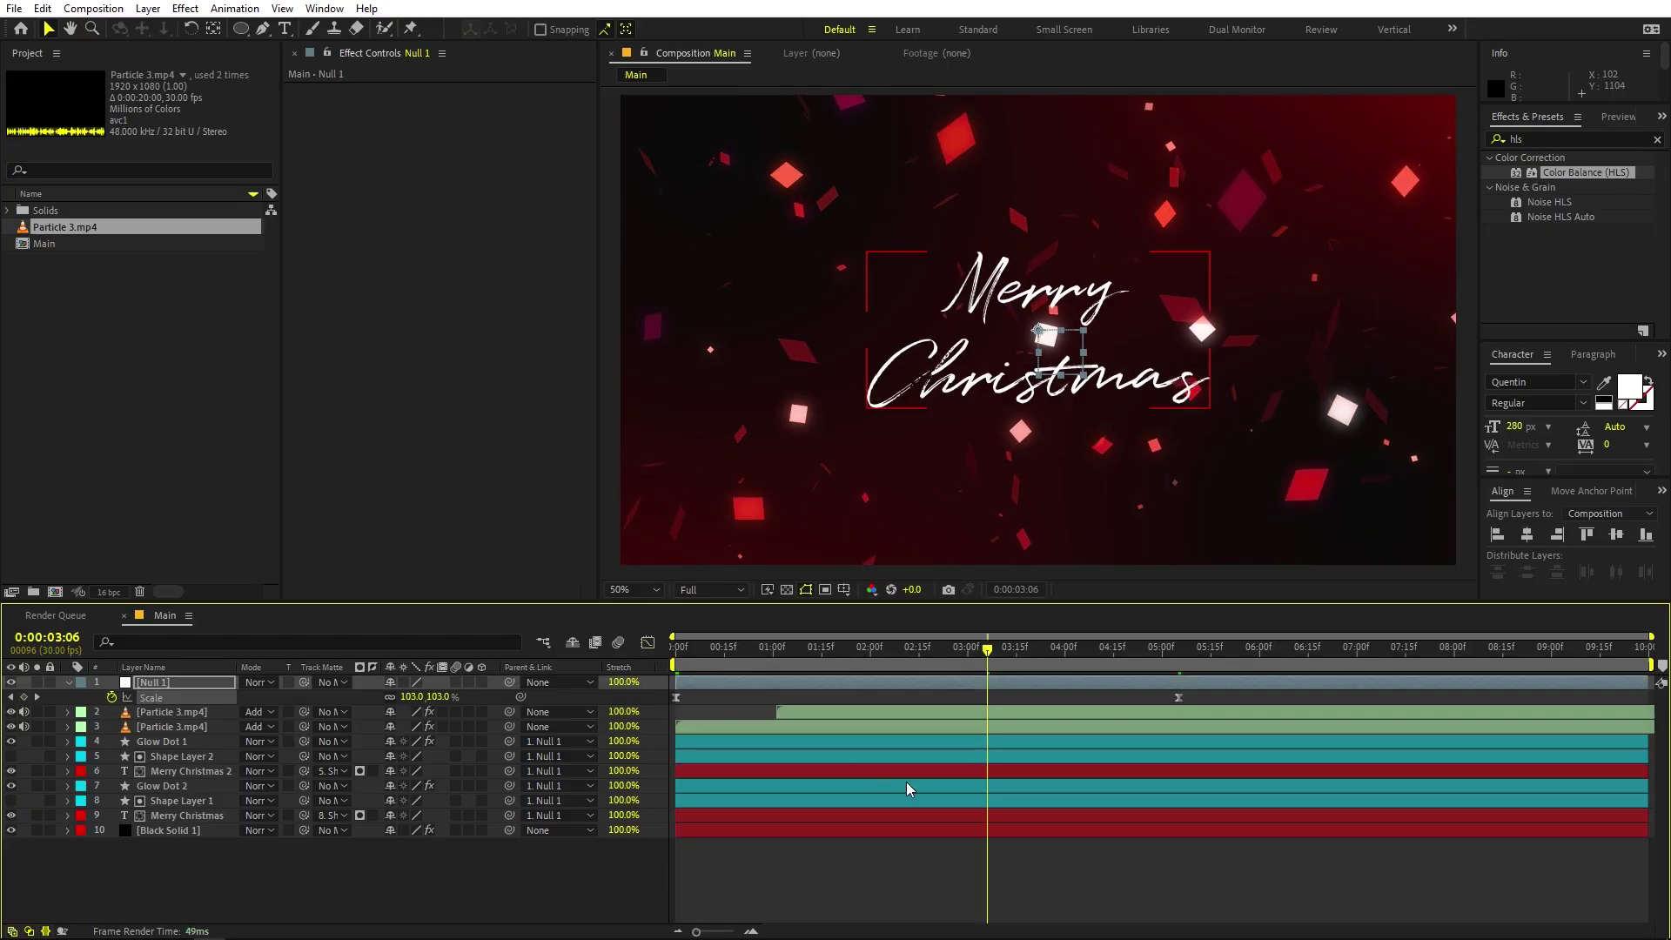
{"action": "left_click", "coordinate": [971, 868]}
{"action": "left_click_drag", "start_coordinate": [993, 667], "coordinate": [1162, 667]}
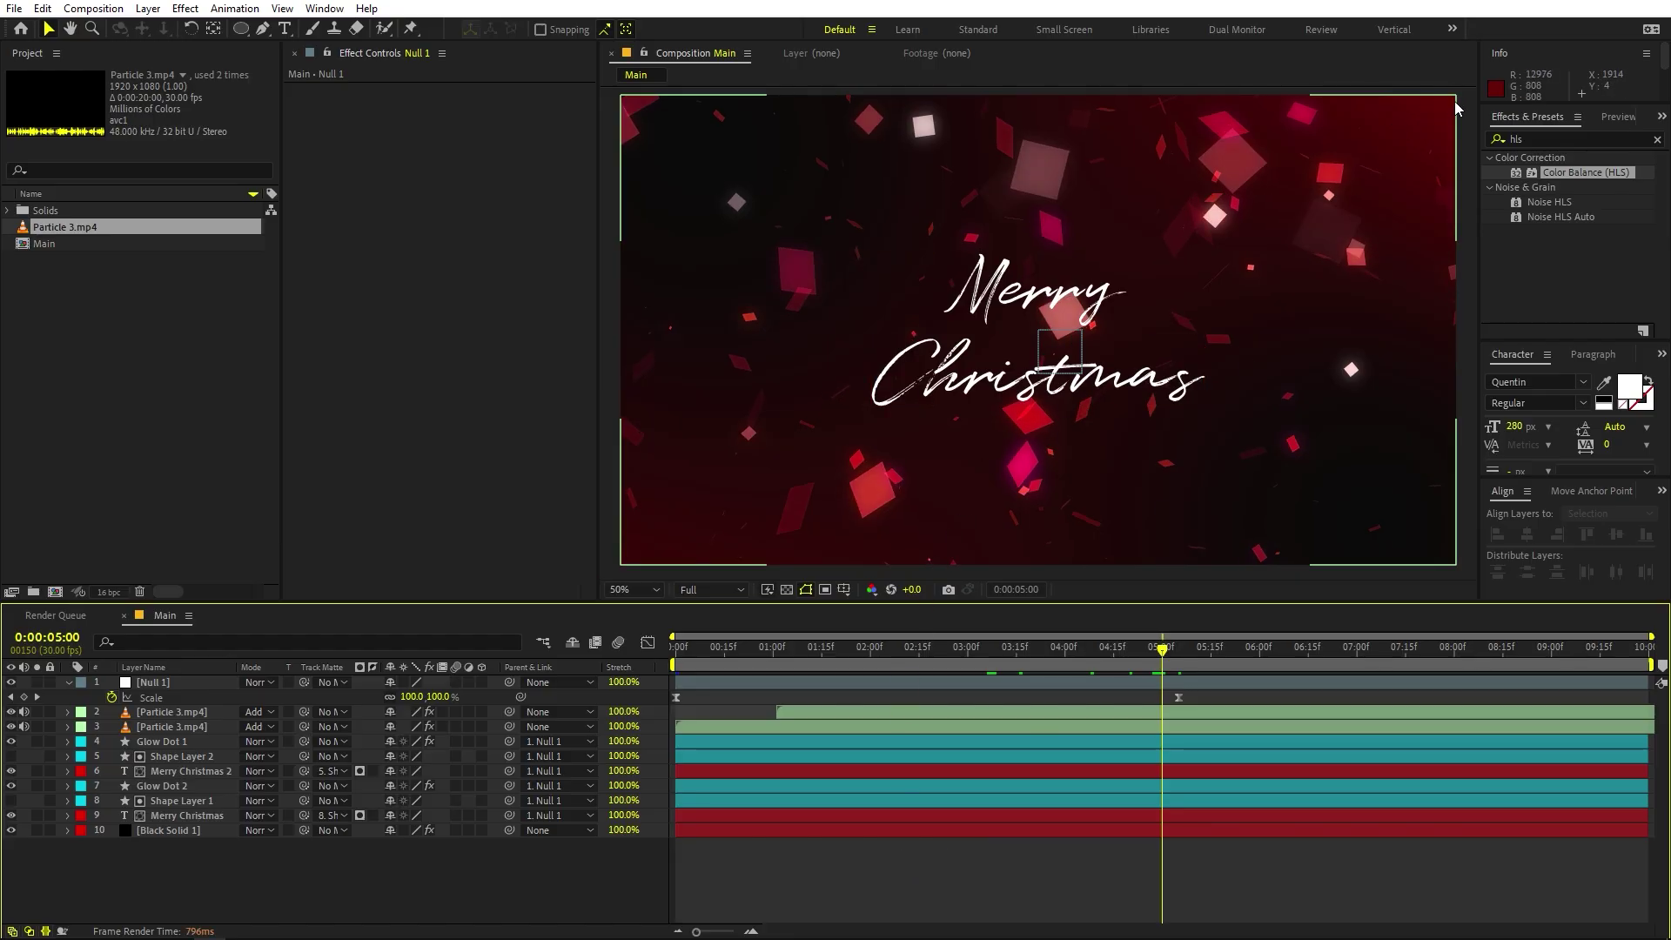
Create a new 1920 x 1080 black solid above all layers.
{"action": "right_click", "coordinate": [314, 870]}
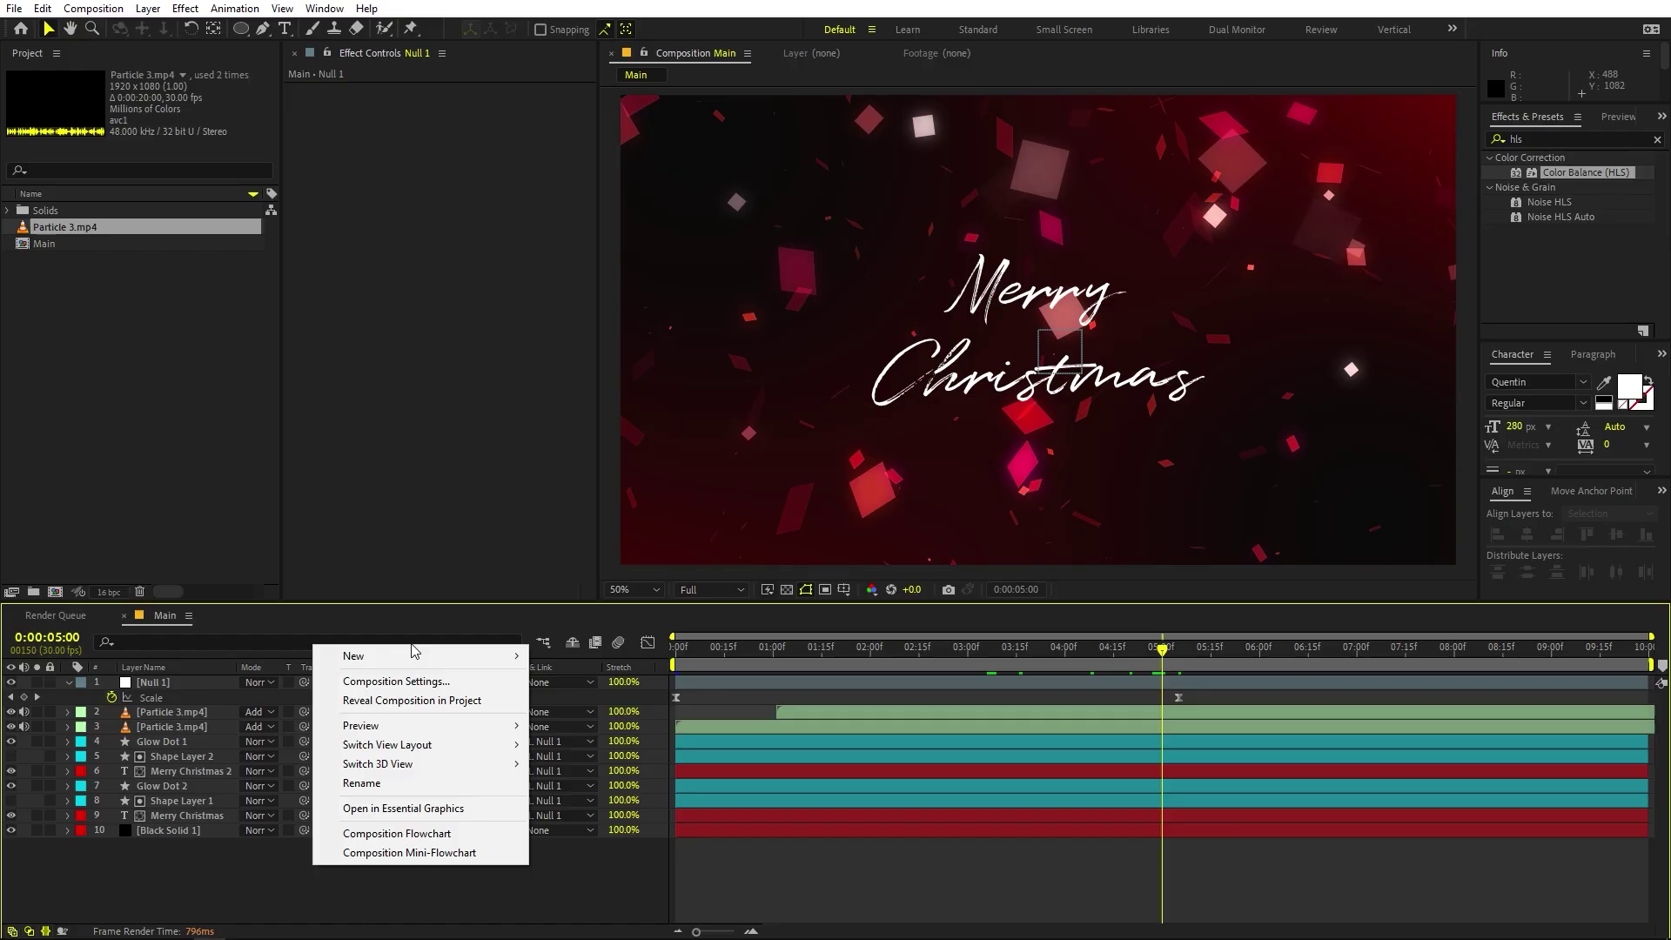
{"action": "mouse_move", "coordinate": [416, 656]}
{"action": "left_click", "coordinate": [574, 701]}
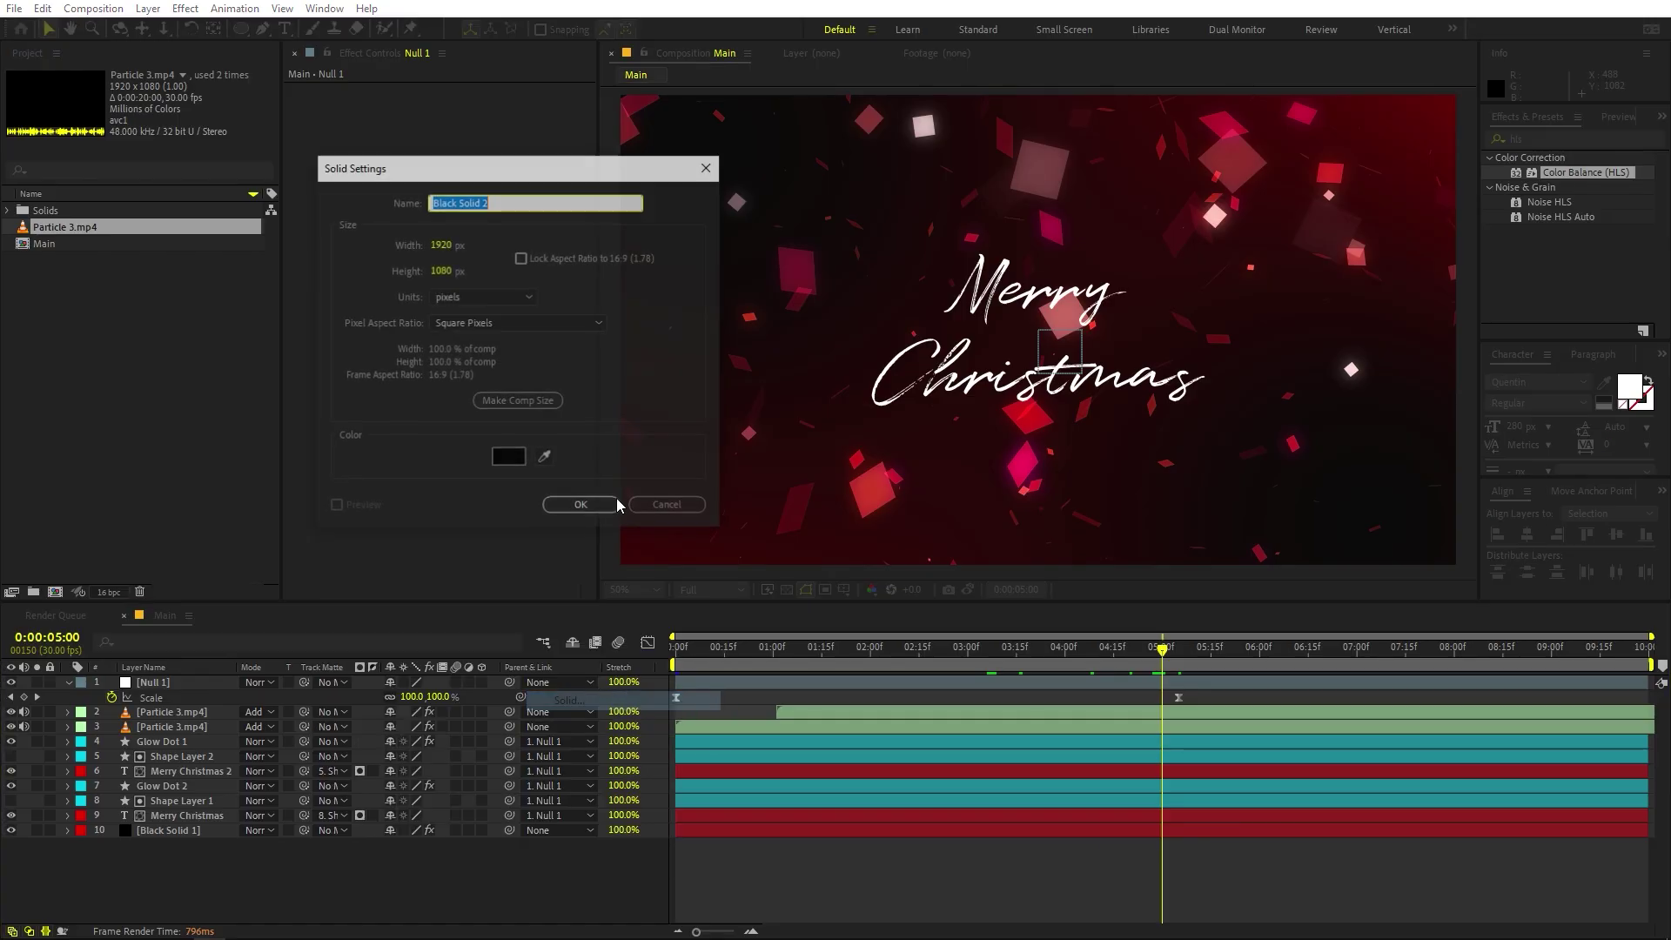
{"action": "left_click", "coordinate": [576, 506]}
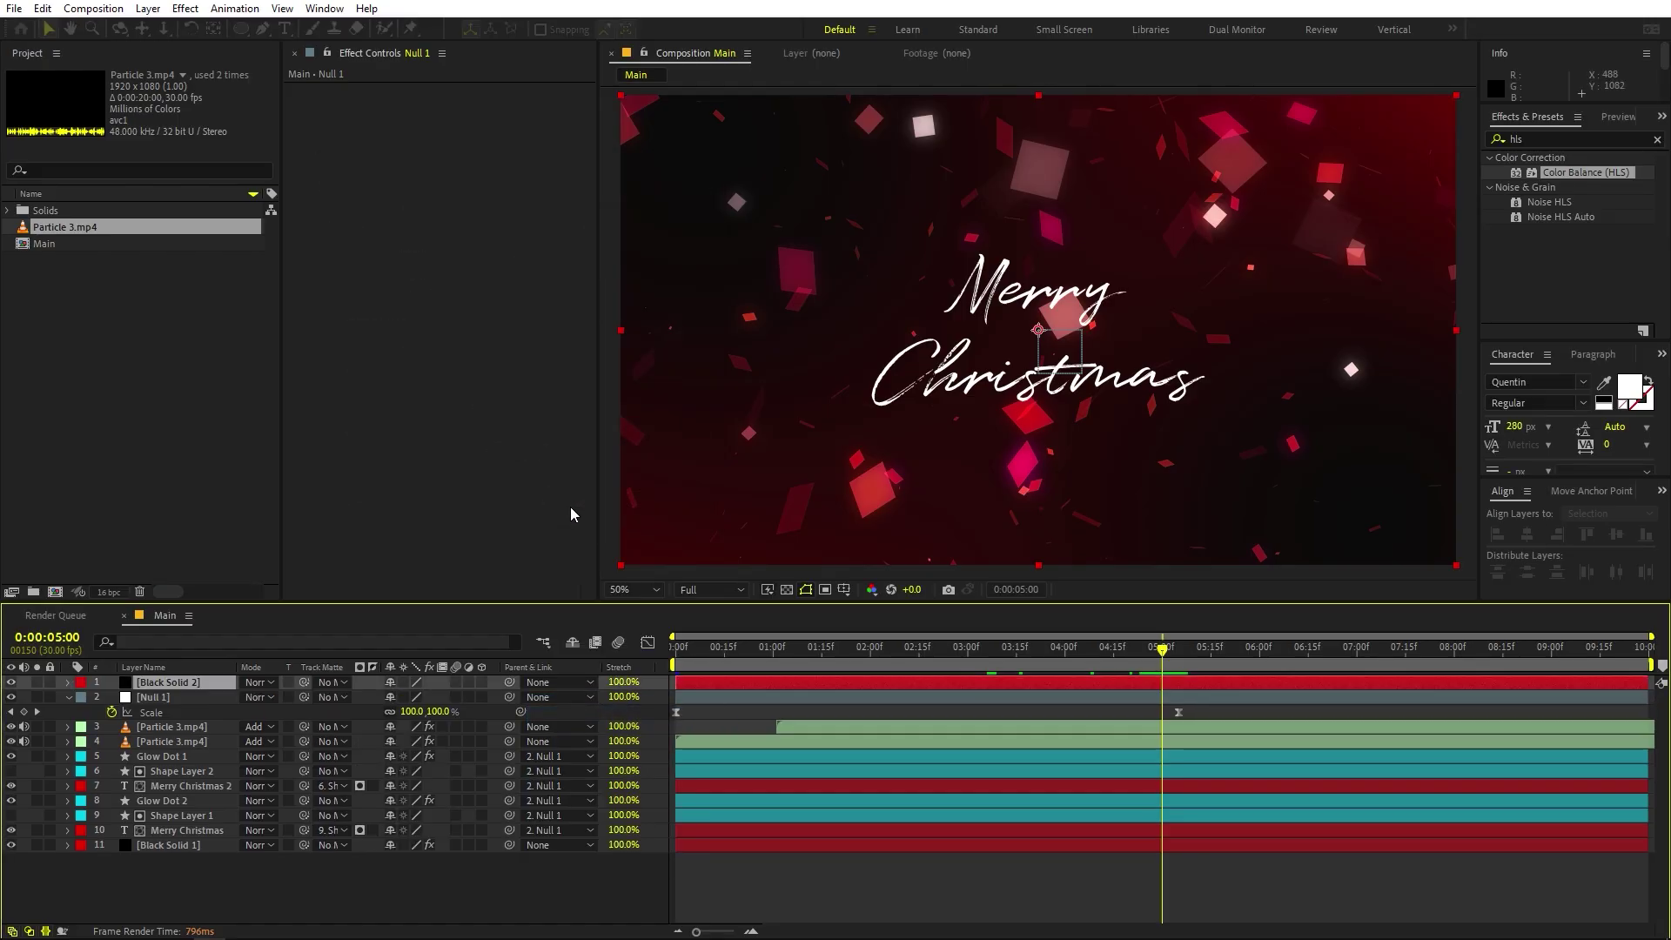
Find the Lens Flare effect, apply it to the new black solid, and set its Lens Type to 105mm Prime.
{"action": "left_click", "coordinate": [1582, 135]}
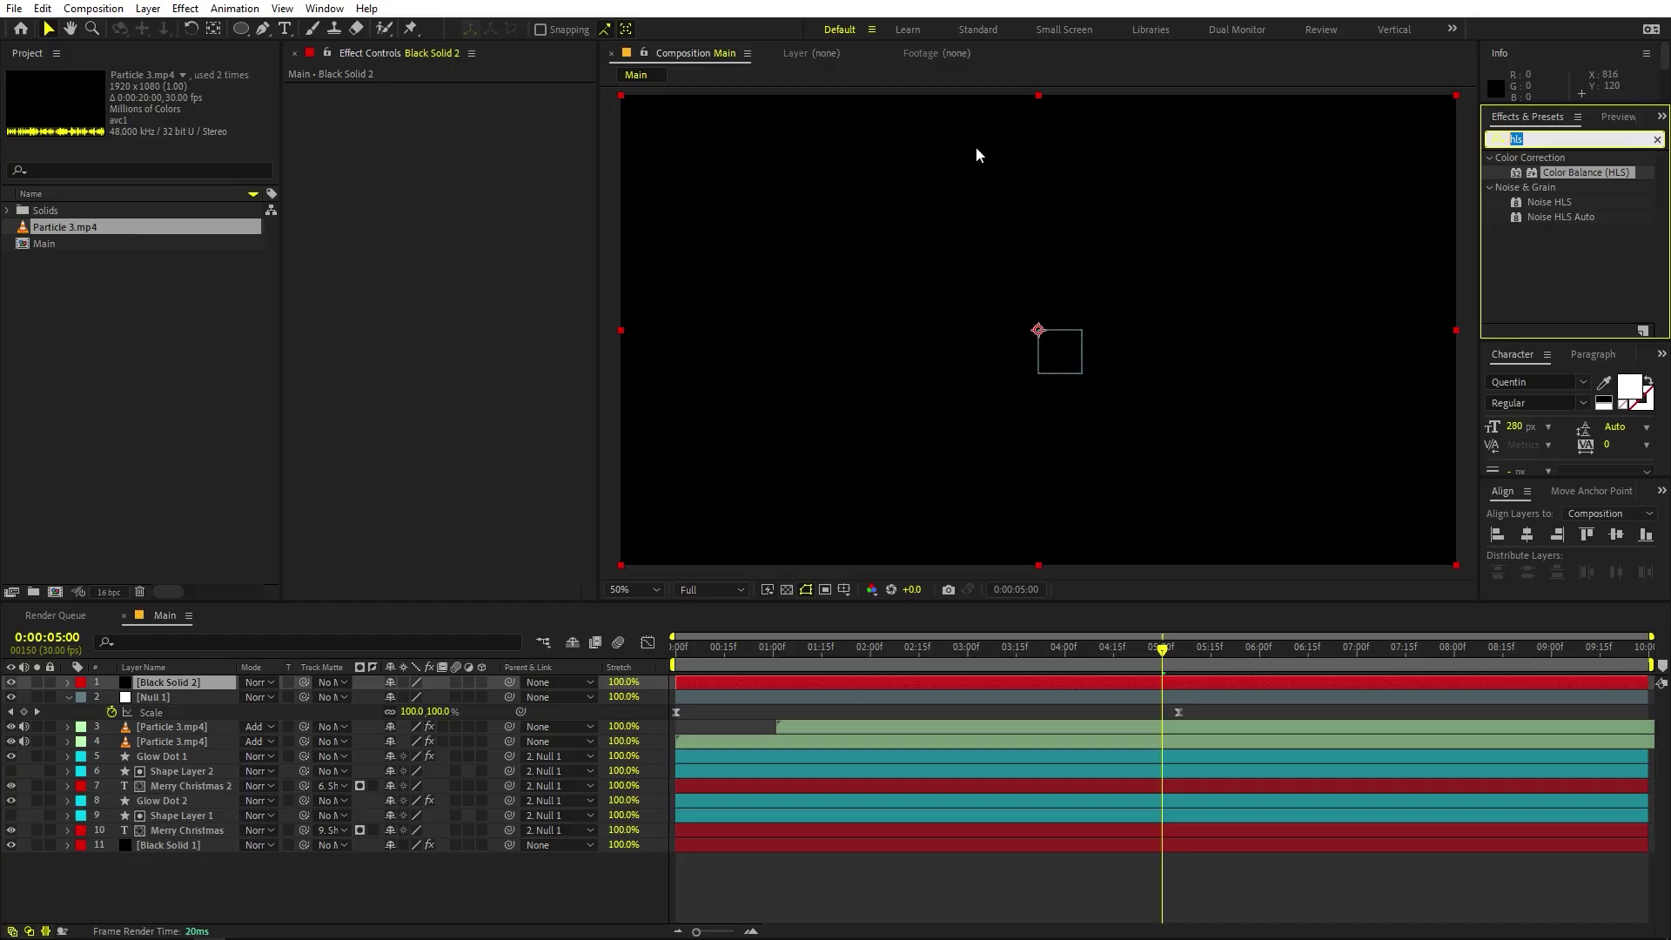
{"action": "type", "text": "lens"}
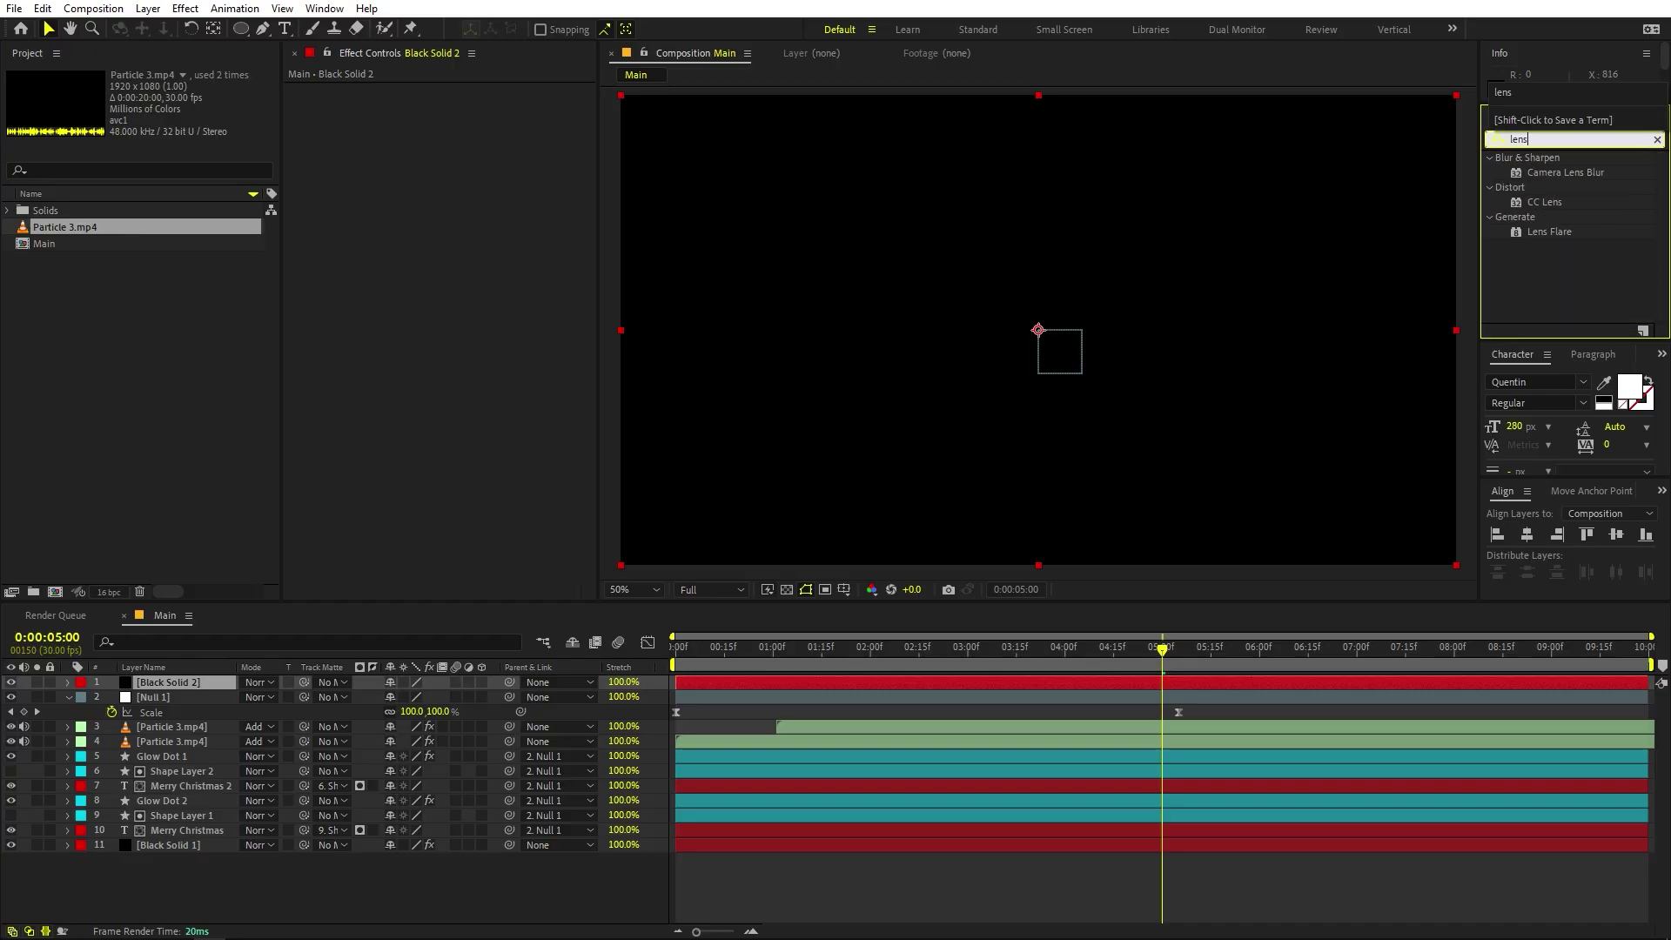
{"action": "left_click_drag", "start_coordinate": [1552, 231], "coordinate": [207, 681]}
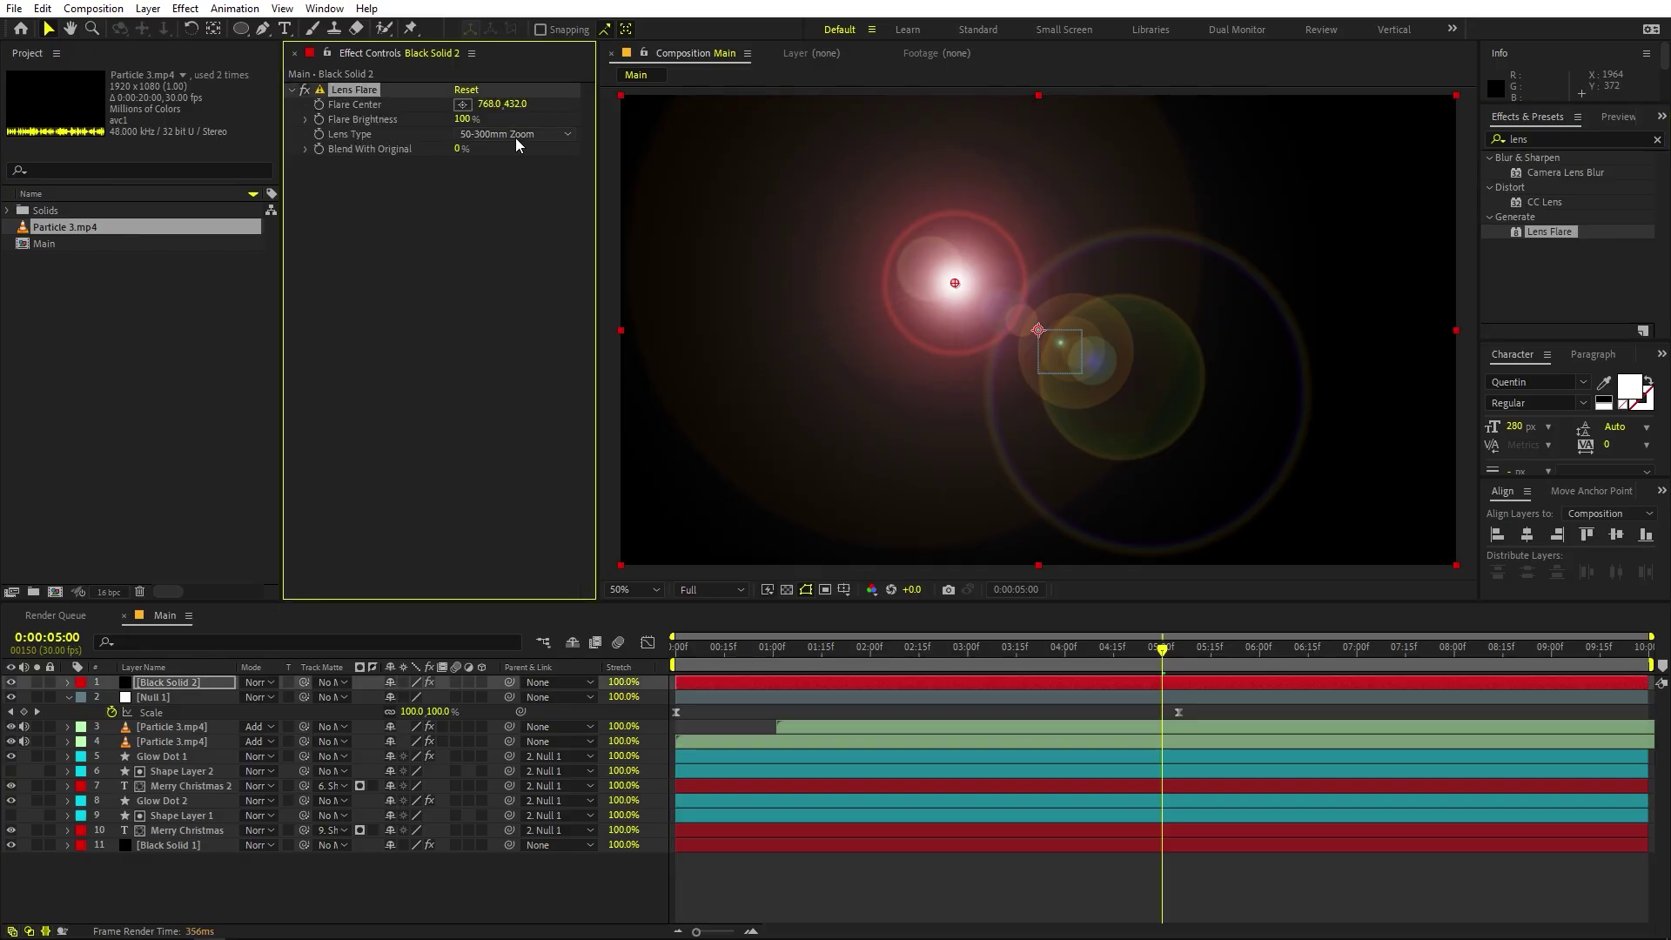
{"action": "left_click", "coordinate": [516, 135]}
{"action": "left_click", "coordinate": [501, 190]}
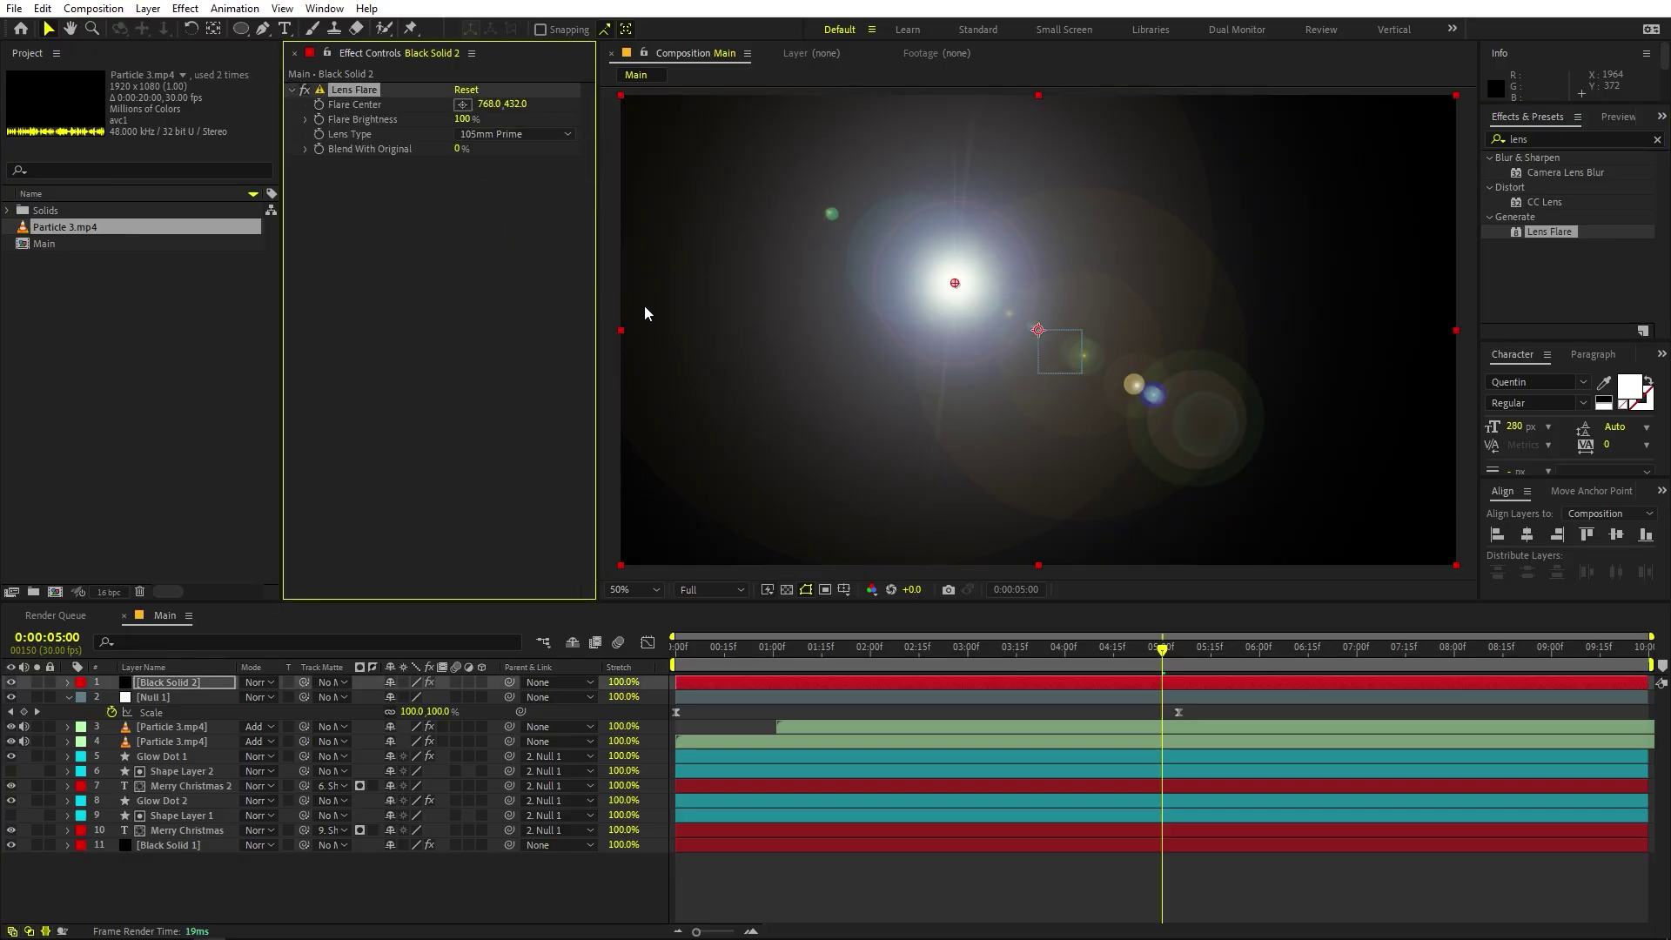
Place the flare center at the frame's upper-right corner, about 1942, 14, and set the solid's blending mode to Add.
{"action": "left_click_drag", "start_coordinate": [955, 283], "coordinate": [1463, 103]}
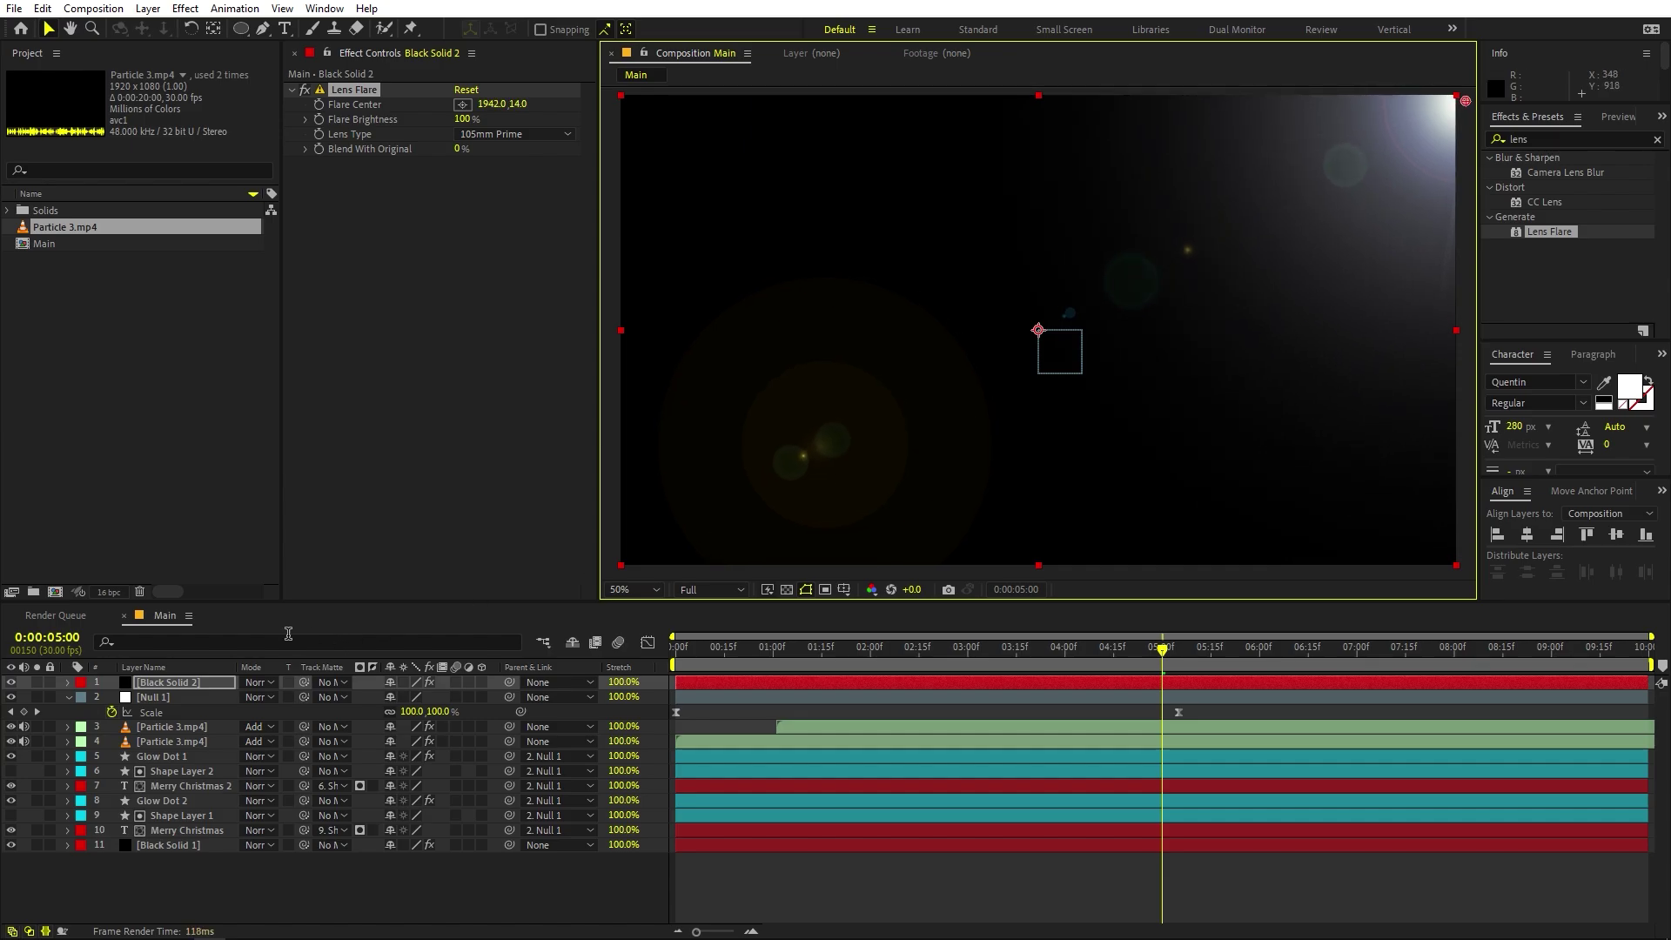
{"action": "left_click", "coordinate": [247, 685]}
{"action": "left_click", "coordinate": [346, 369]}
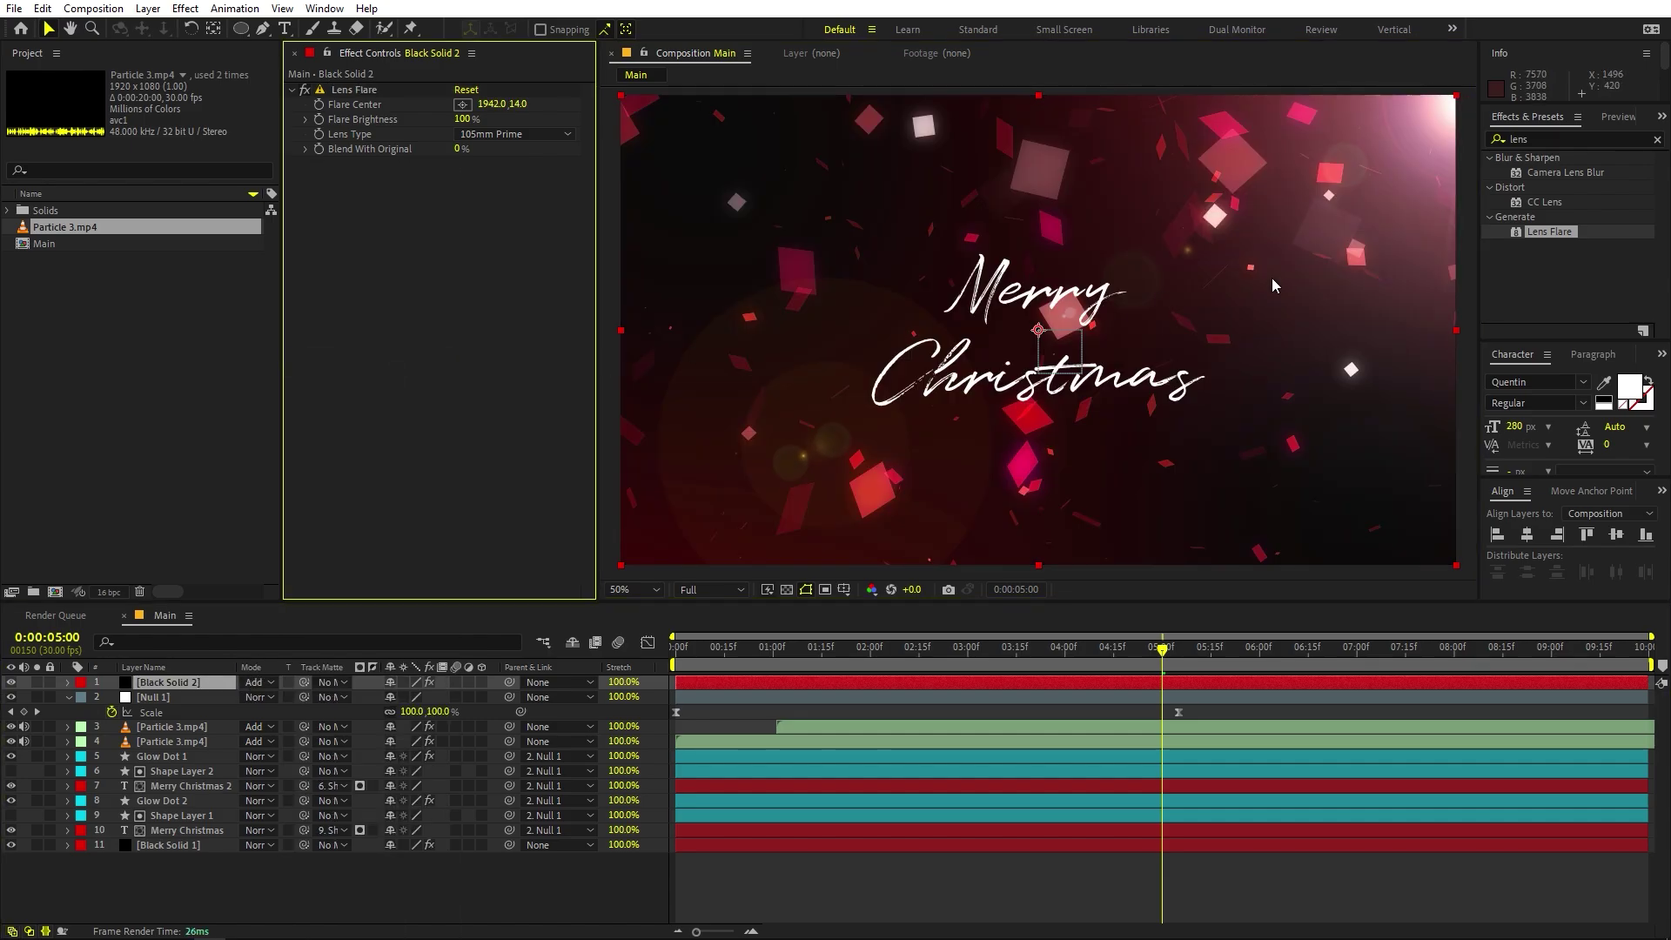
Move the Flare Center outside the frame beyond the upper-right corner, to about 2096, -52.
{"action": "scroll", "coordinate": [1271, 278], "scroll_direction": "down", "scroll_amount": 2}
{"action": "left_click", "coordinate": [355, 89]}
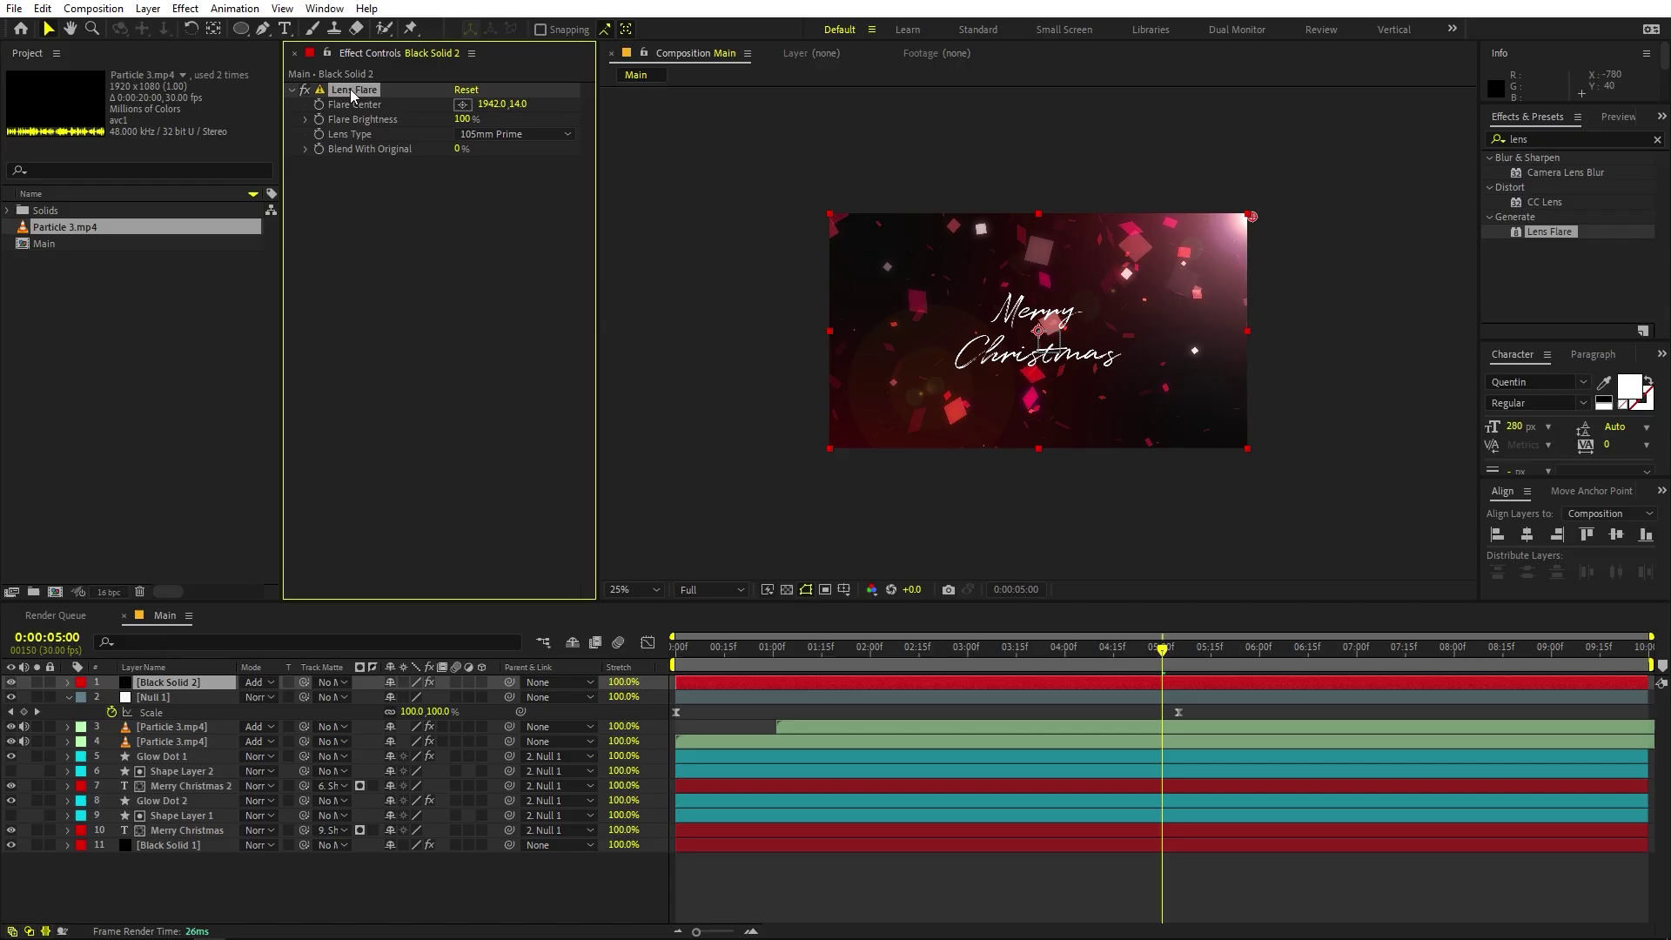
{"action": "left_click", "coordinate": [461, 105]}
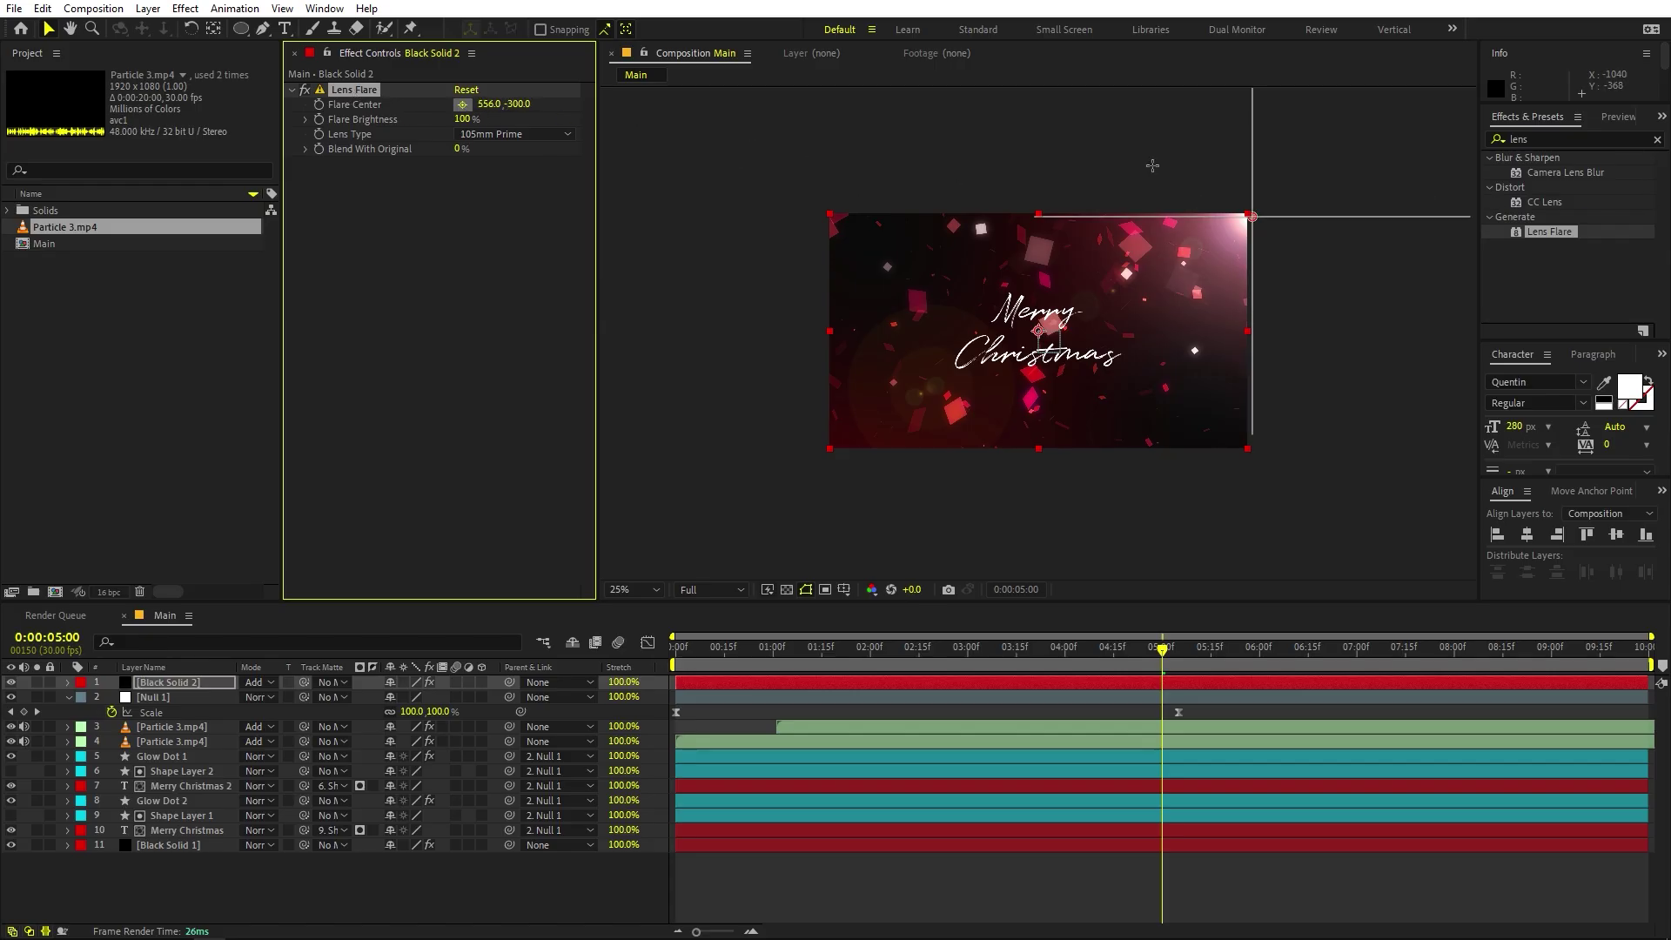
{"action": "left_click", "coordinate": [1365, 199]}
{"action": "left_click_drag", "start_coordinate": [1304, 199], "coordinate": [1286, 202]}
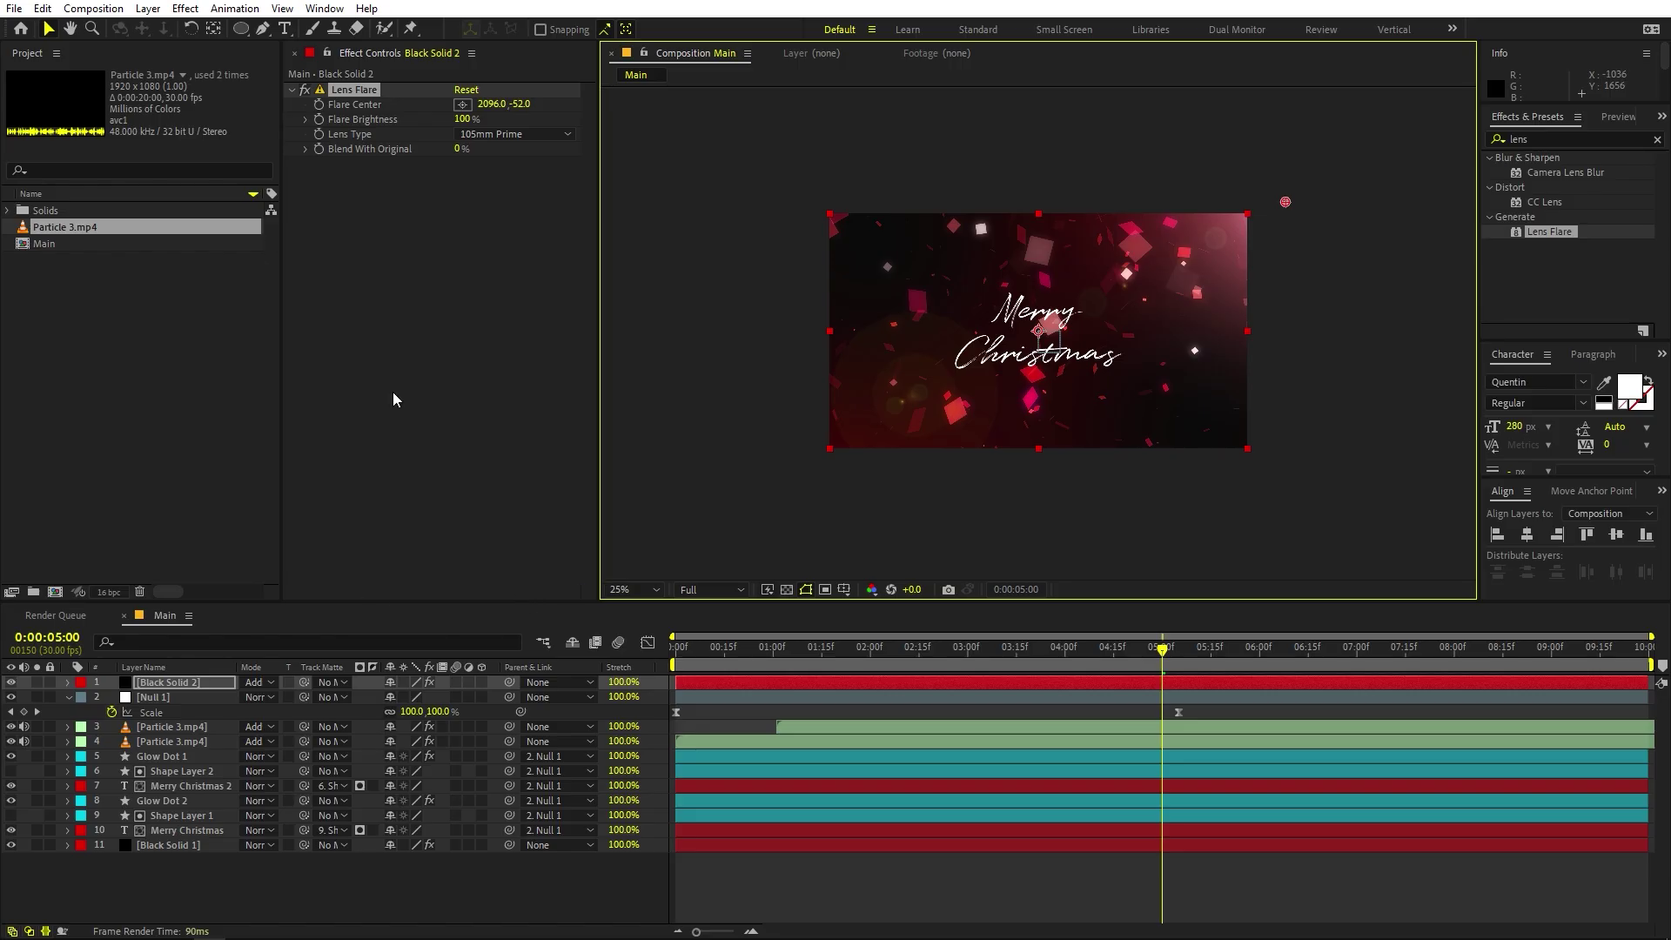
Add the expression wiggle(2,10) to the Lens Flare's Flare Brightness.
{"action": "left_click", "coordinate": [318, 119], "text": "alt"}
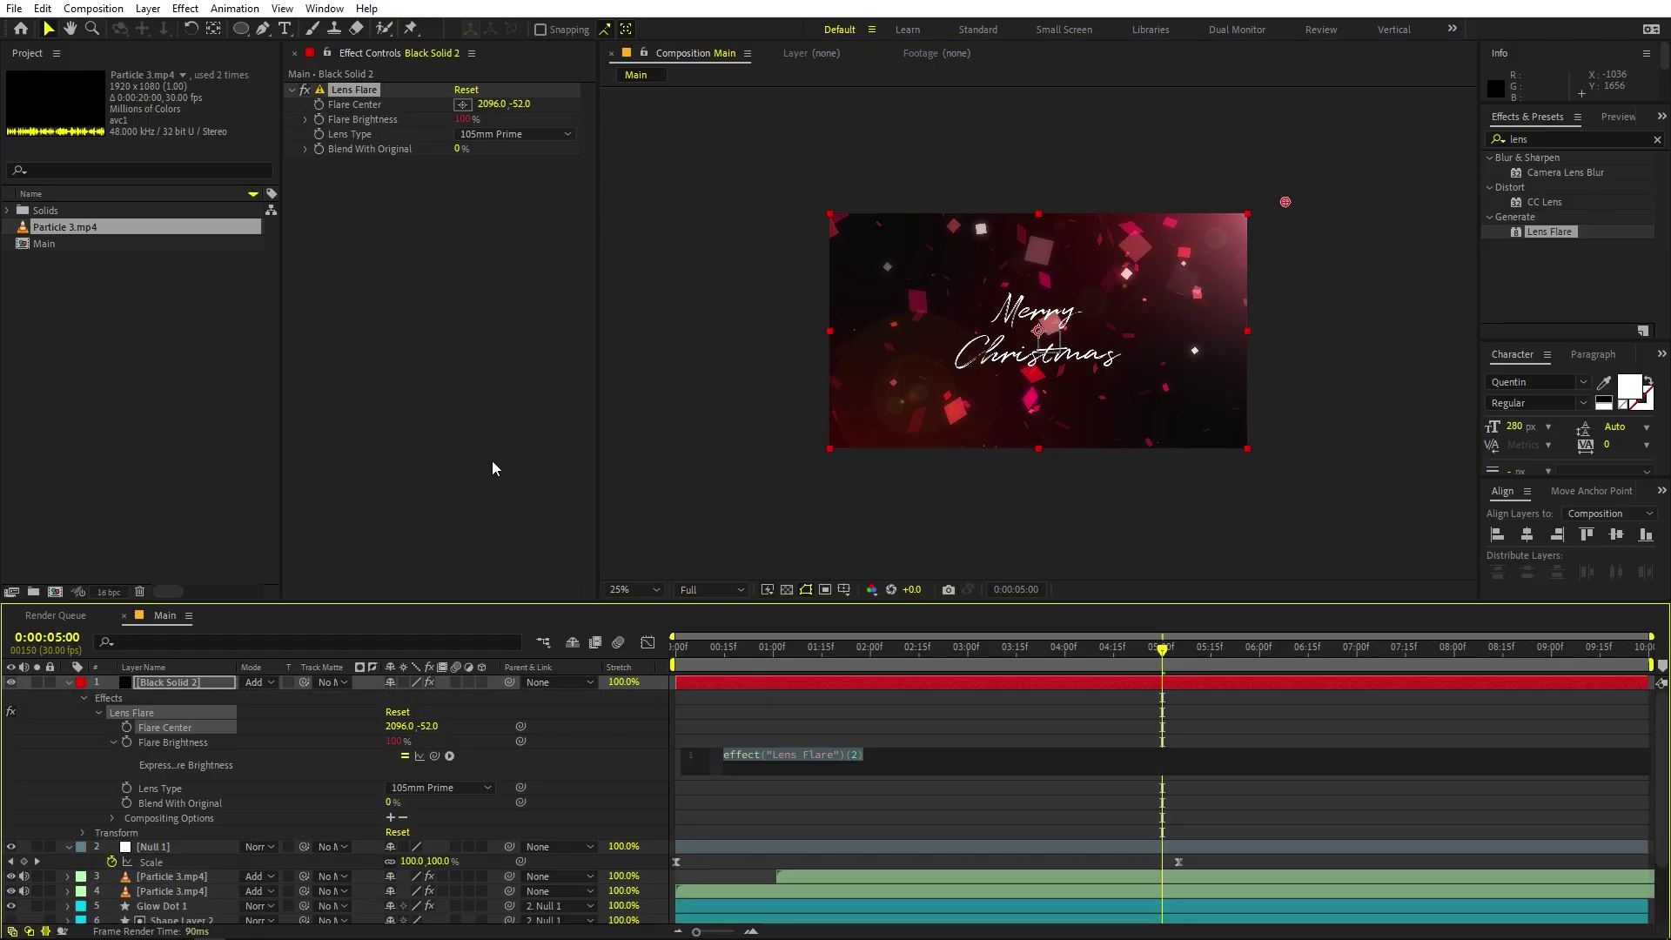
{"action": "type", "text": "wiggl"}
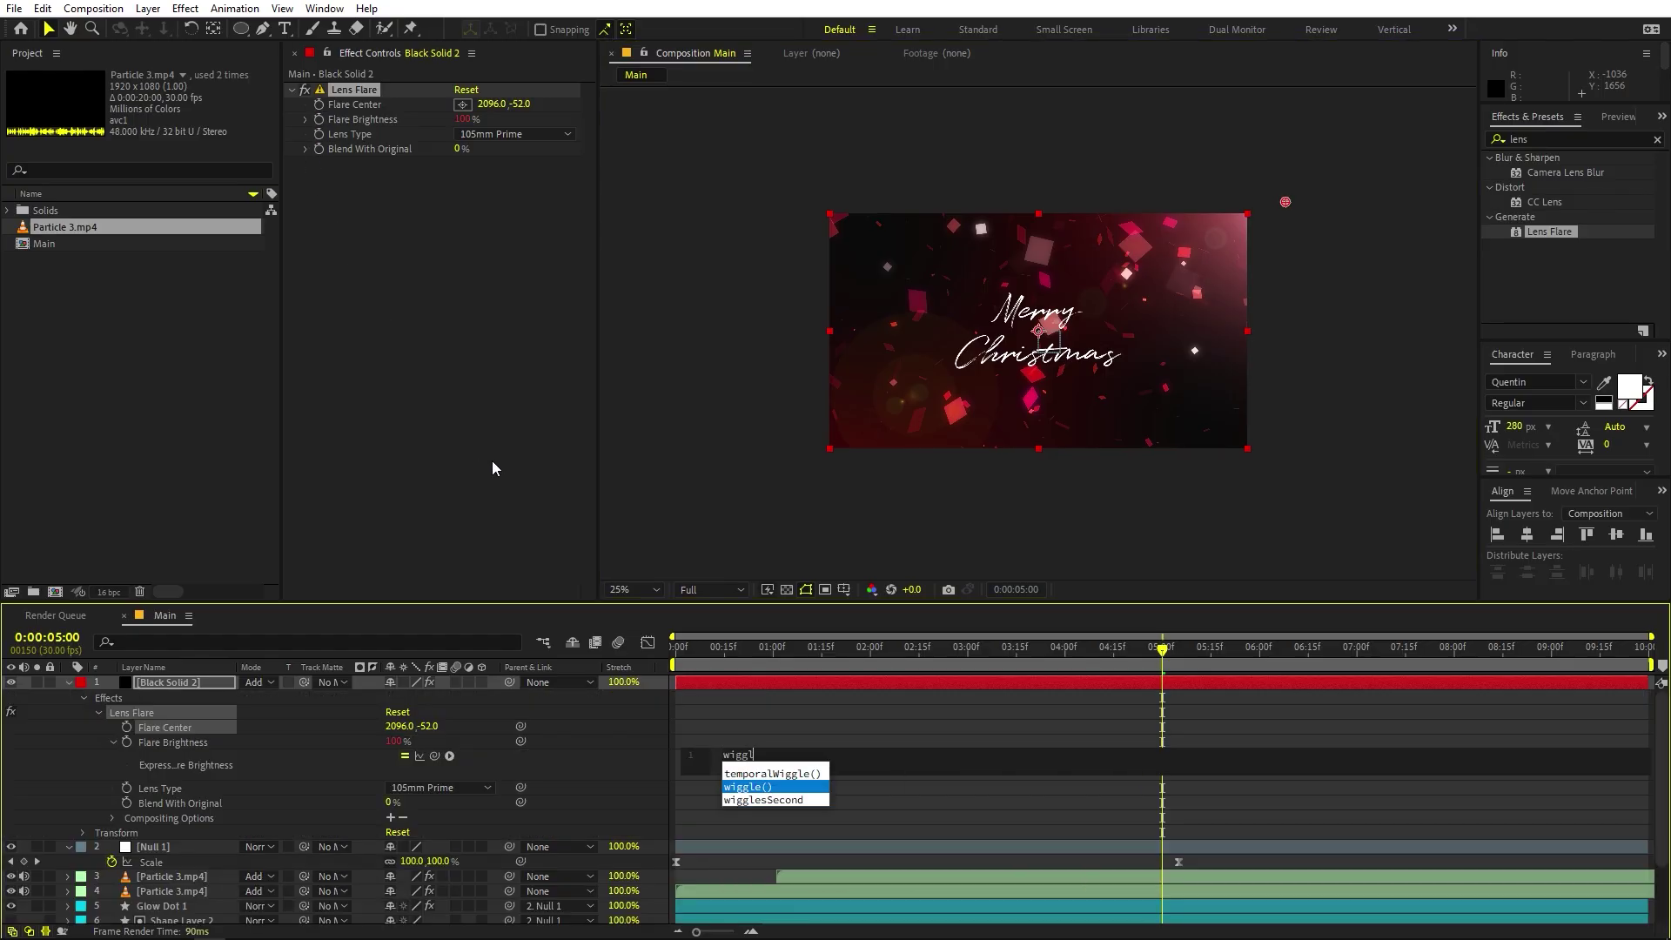
{"action": "key", "text": "Return"}
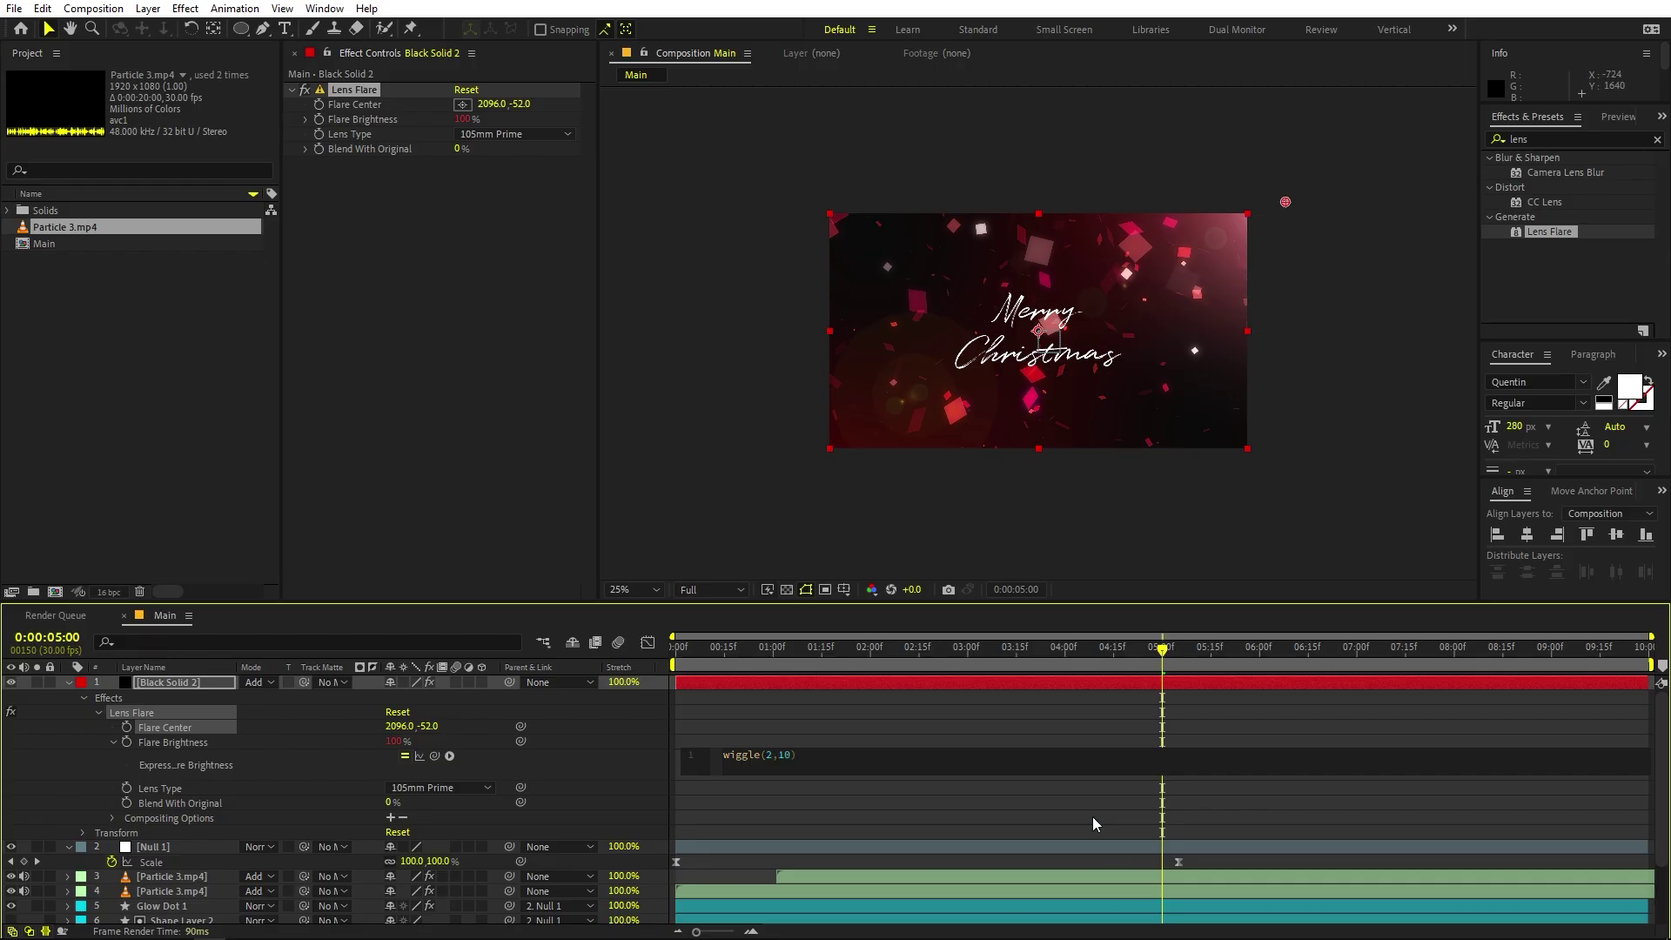
Commit the Flare Brightness expression and preview the flickering lens flare from the start of the composition.
{"action": "left_click", "coordinate": [959, 739]}
{"action": "key", "text": "space"}
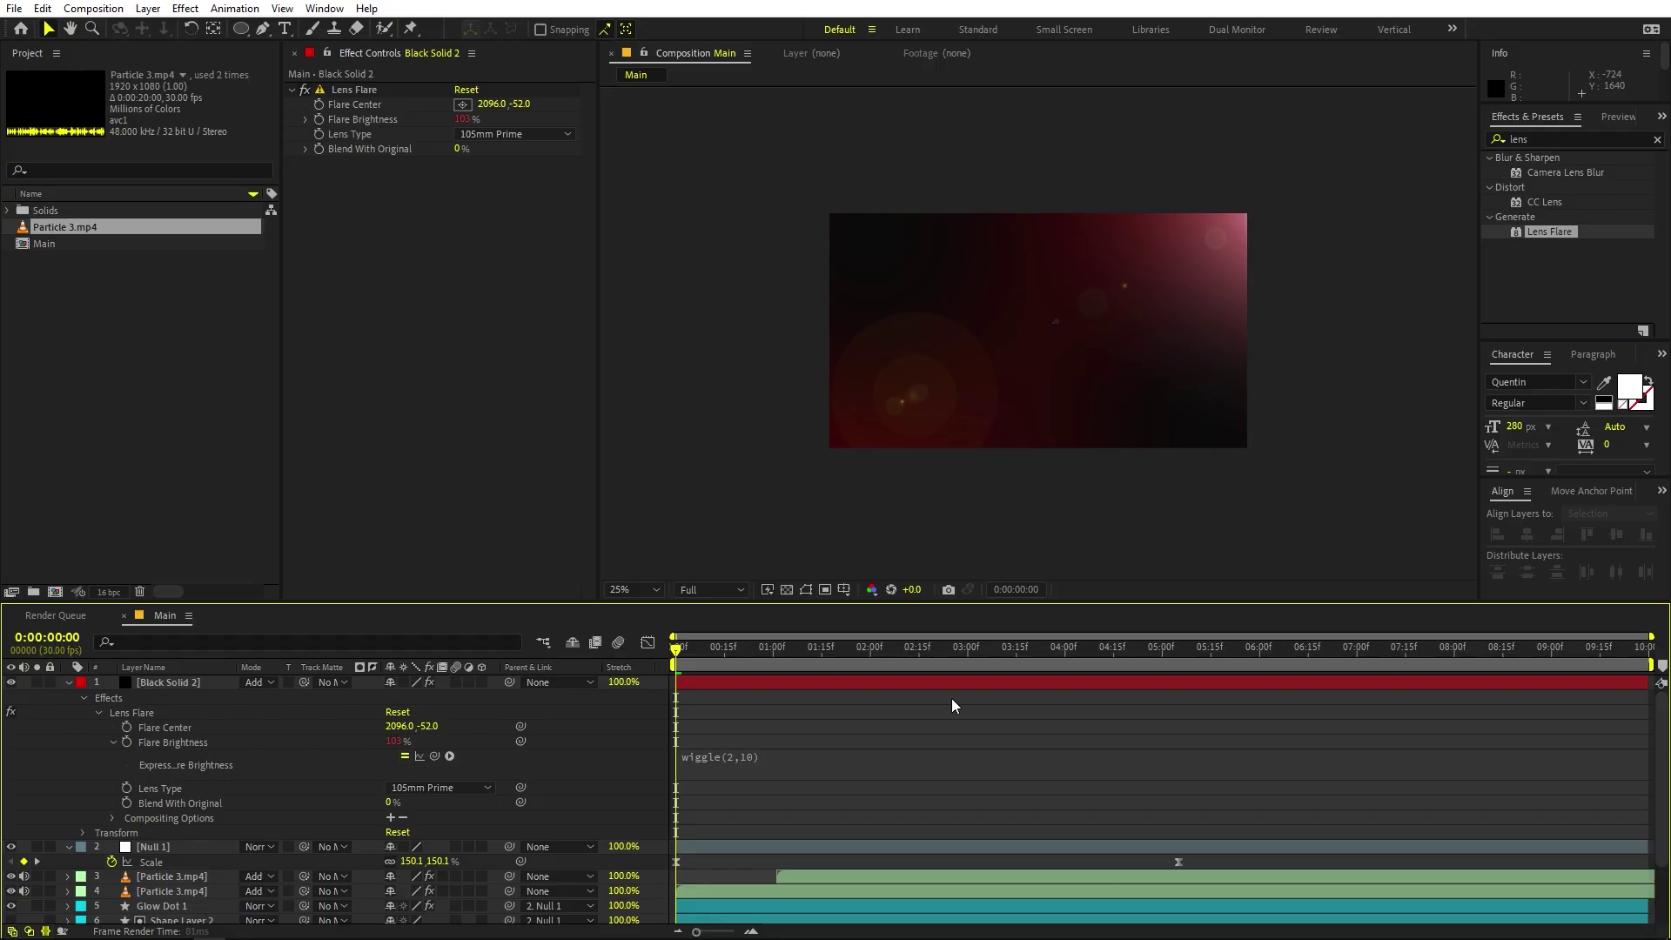
{"action": "key", "text": "period"}
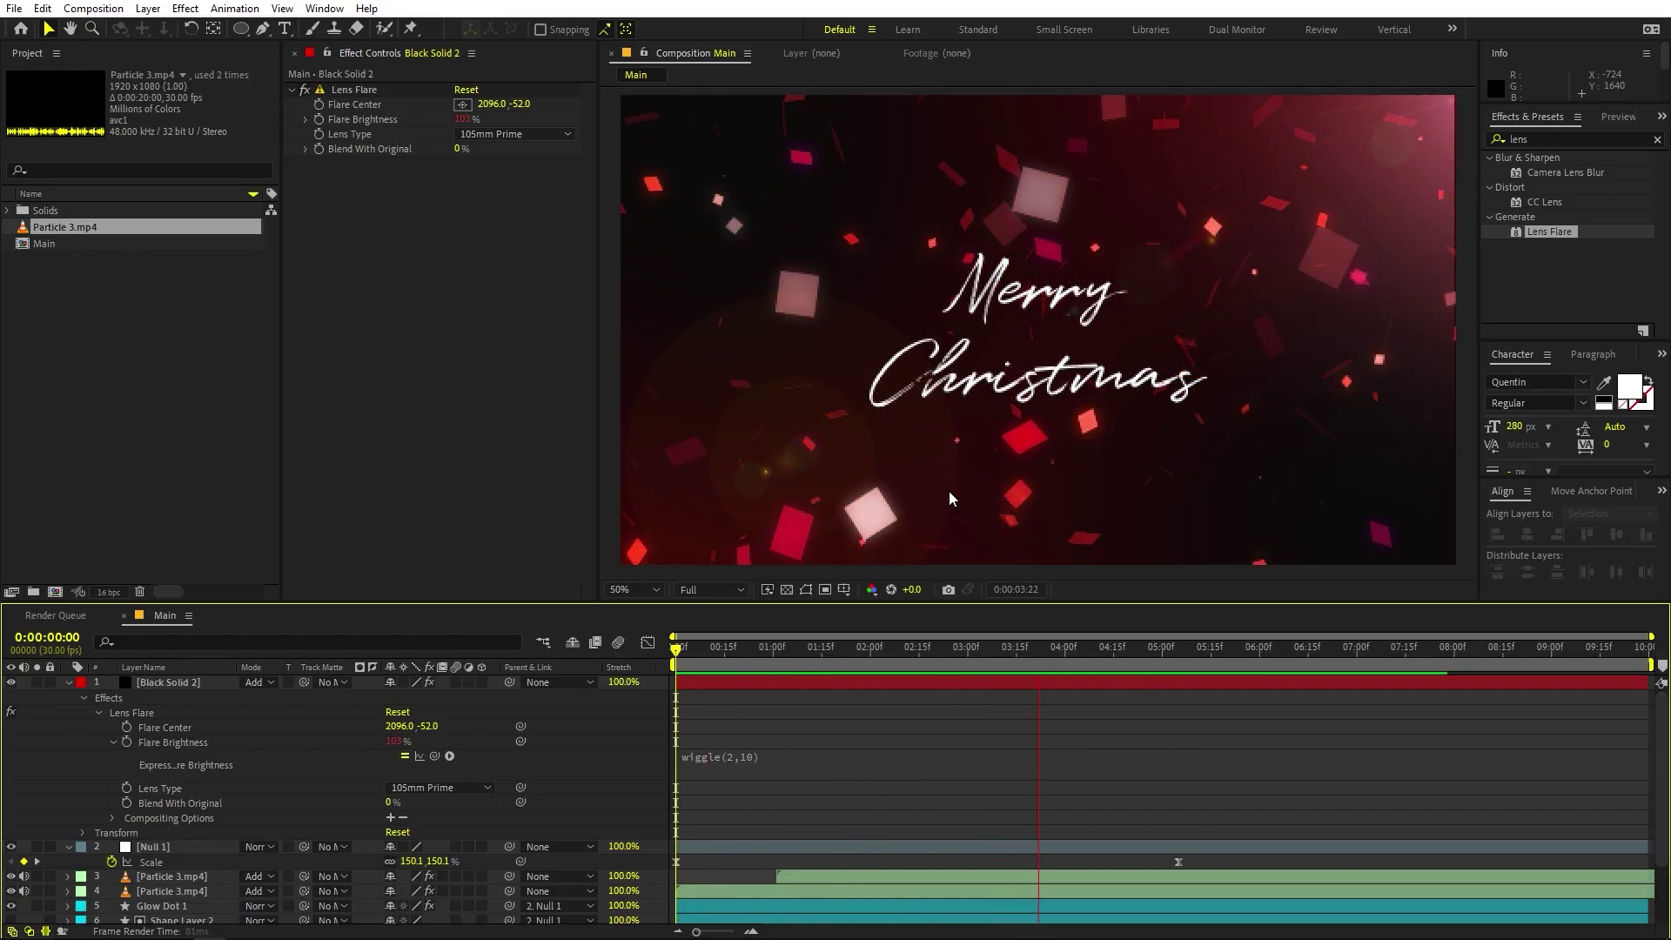
{"action": "key", "text": "space"}
Keyframe the Flare Center at the composition's start, and set it to 2096, 1017 at 0:00:07:19 so the flare travels downward.
{"action": "left_click_drag", "start_coordinate": [818, 655], "coordinate": [160, 358]}
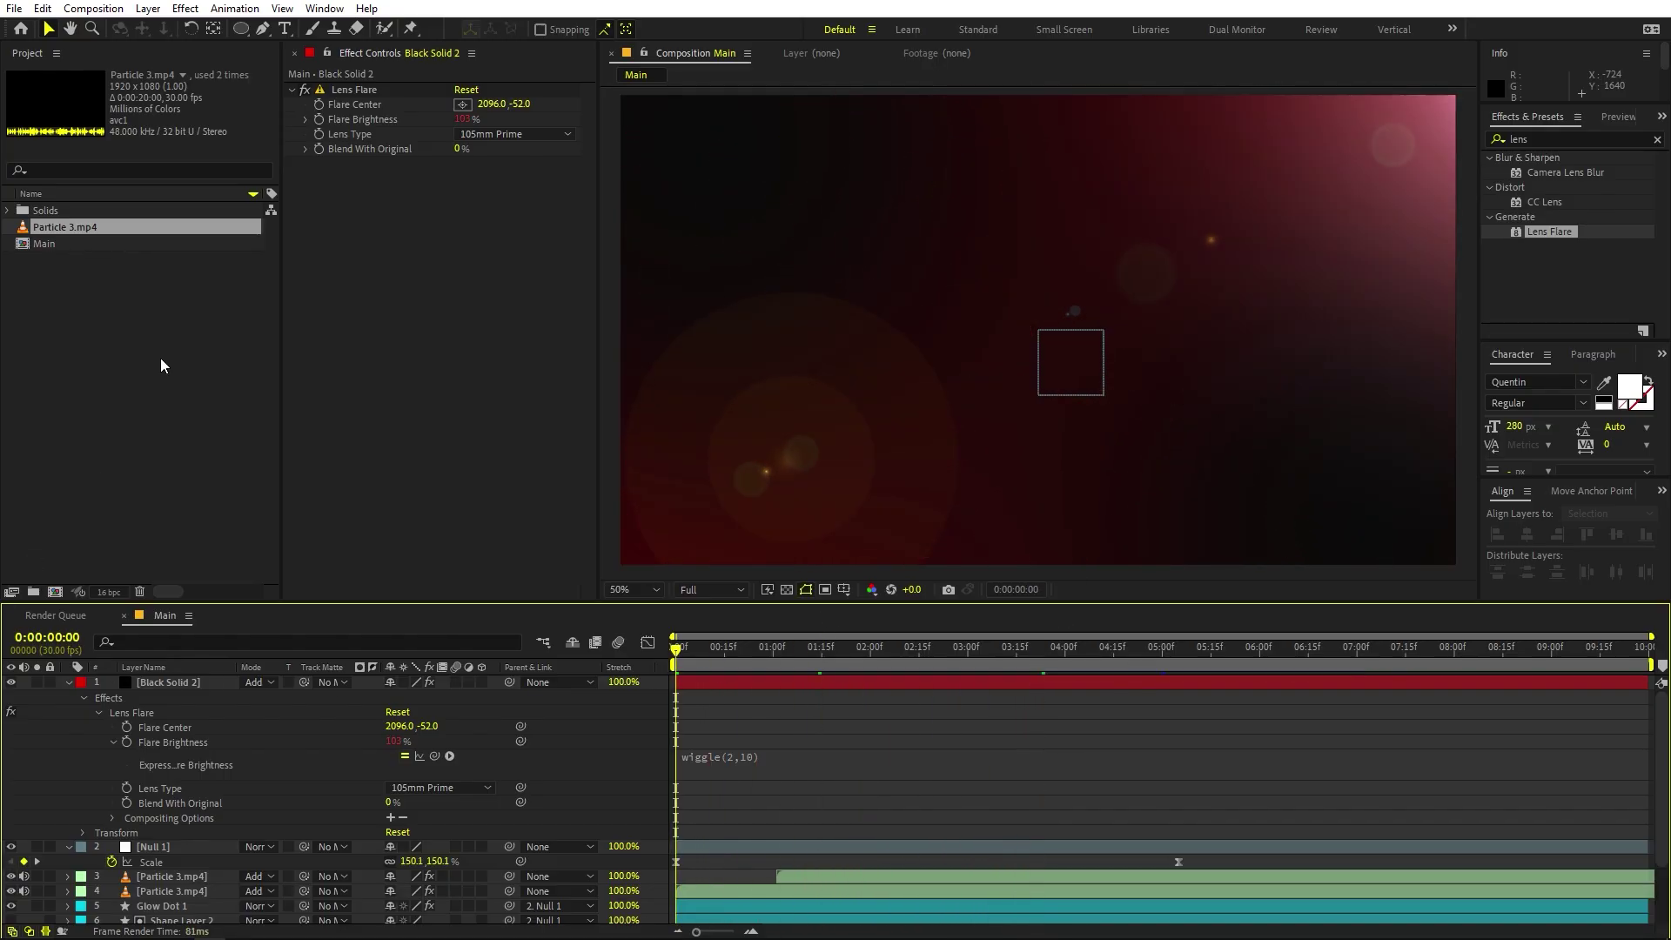
{"action": "left_click", "coordinate": [318, 106]}
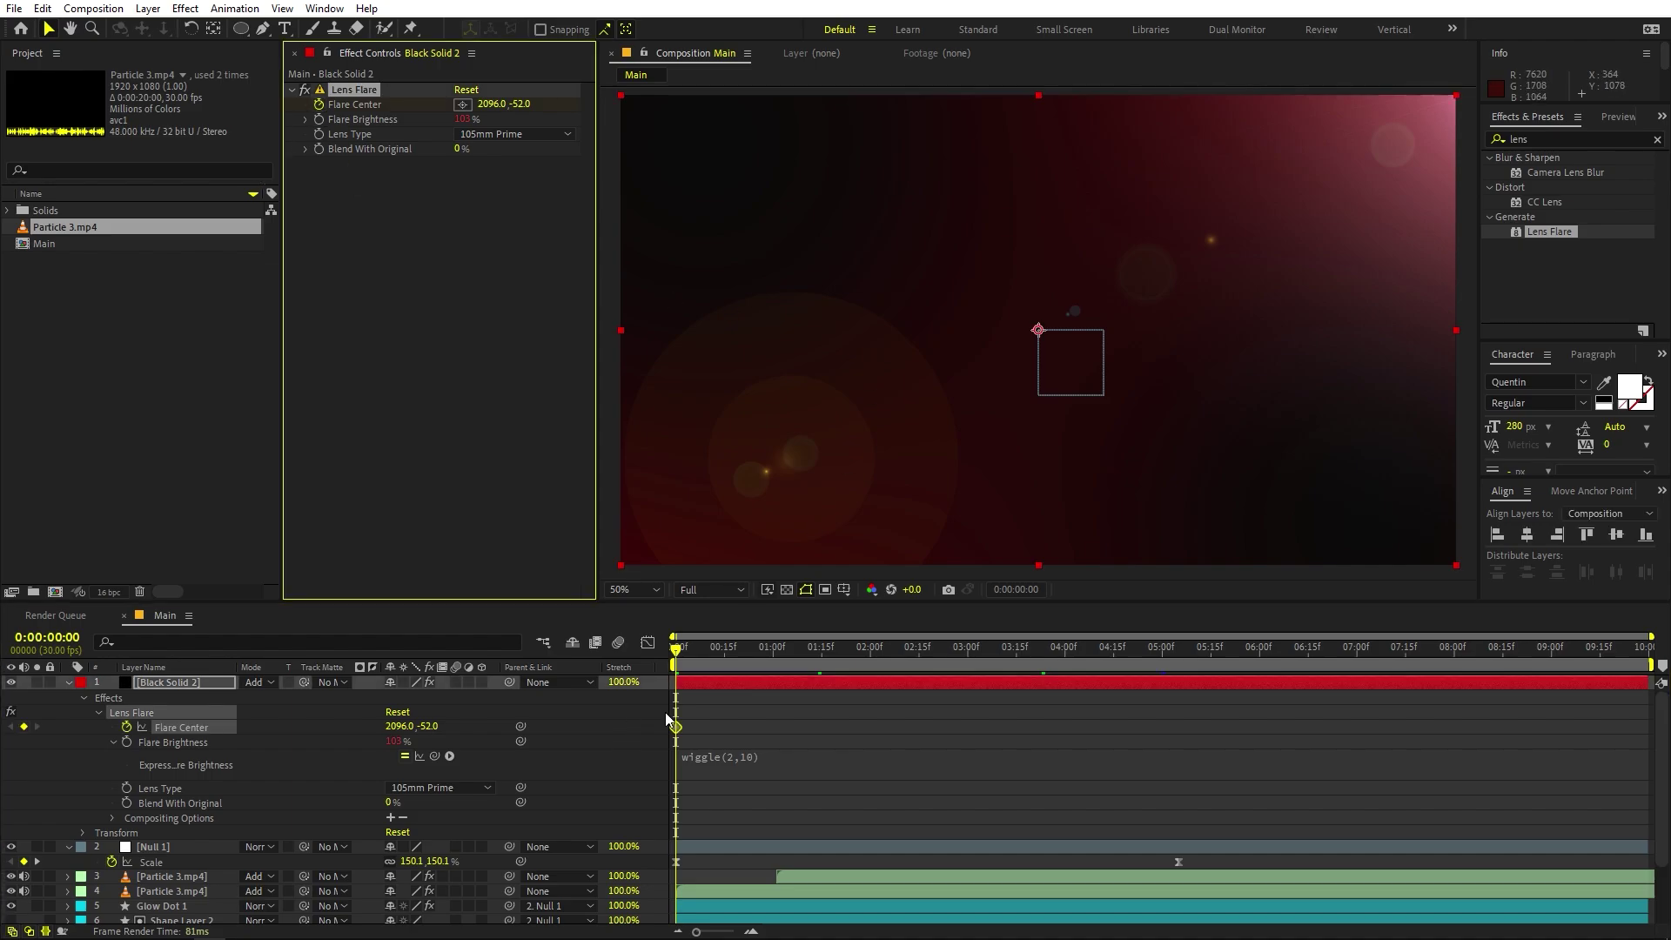
{"action": "left_click_drag", "start_coordinate": [880, 656], "coordinate": [1418, 656]}
{"action": "key", "text": "comma"}
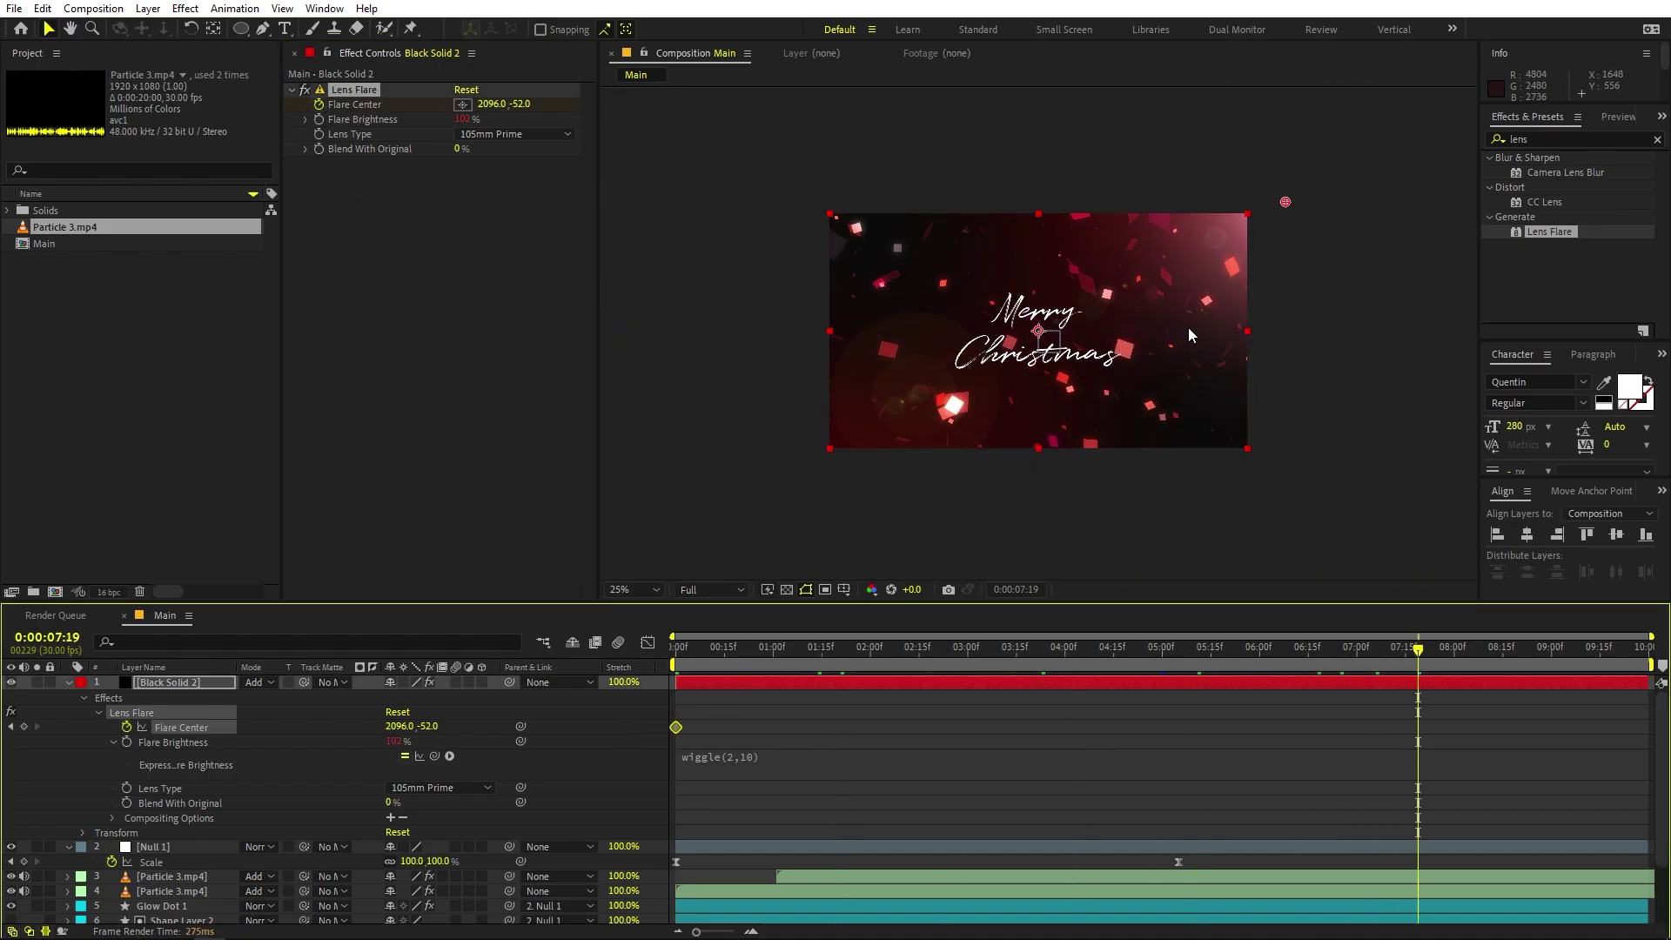
{"action": "left_click_drag", "start_coordinate": [524, 105], "coordinate": [1264, 257]}
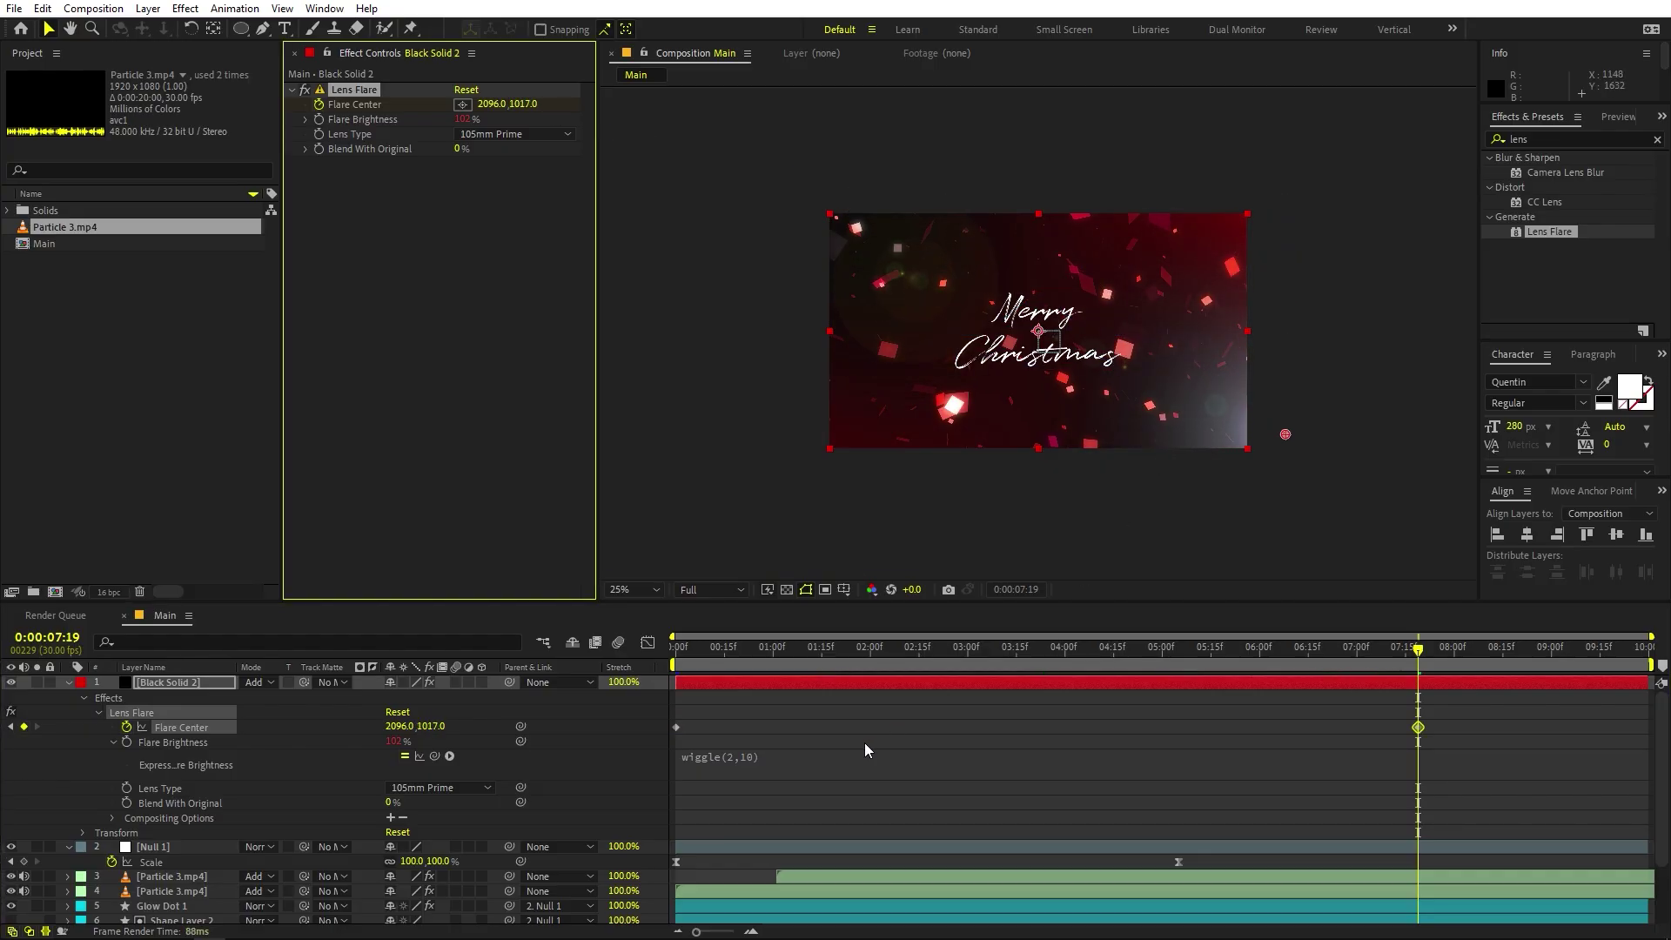
Preview the moving flare from the start at 50% magnification, and scrub back to 0:00:02:22 to check the frame.
{"action": "left_click_drag", "start_coordinate": [831, 653], "coordinate": [227, 688]}
{"action": "left_click", "coordinate": [812, 724]}
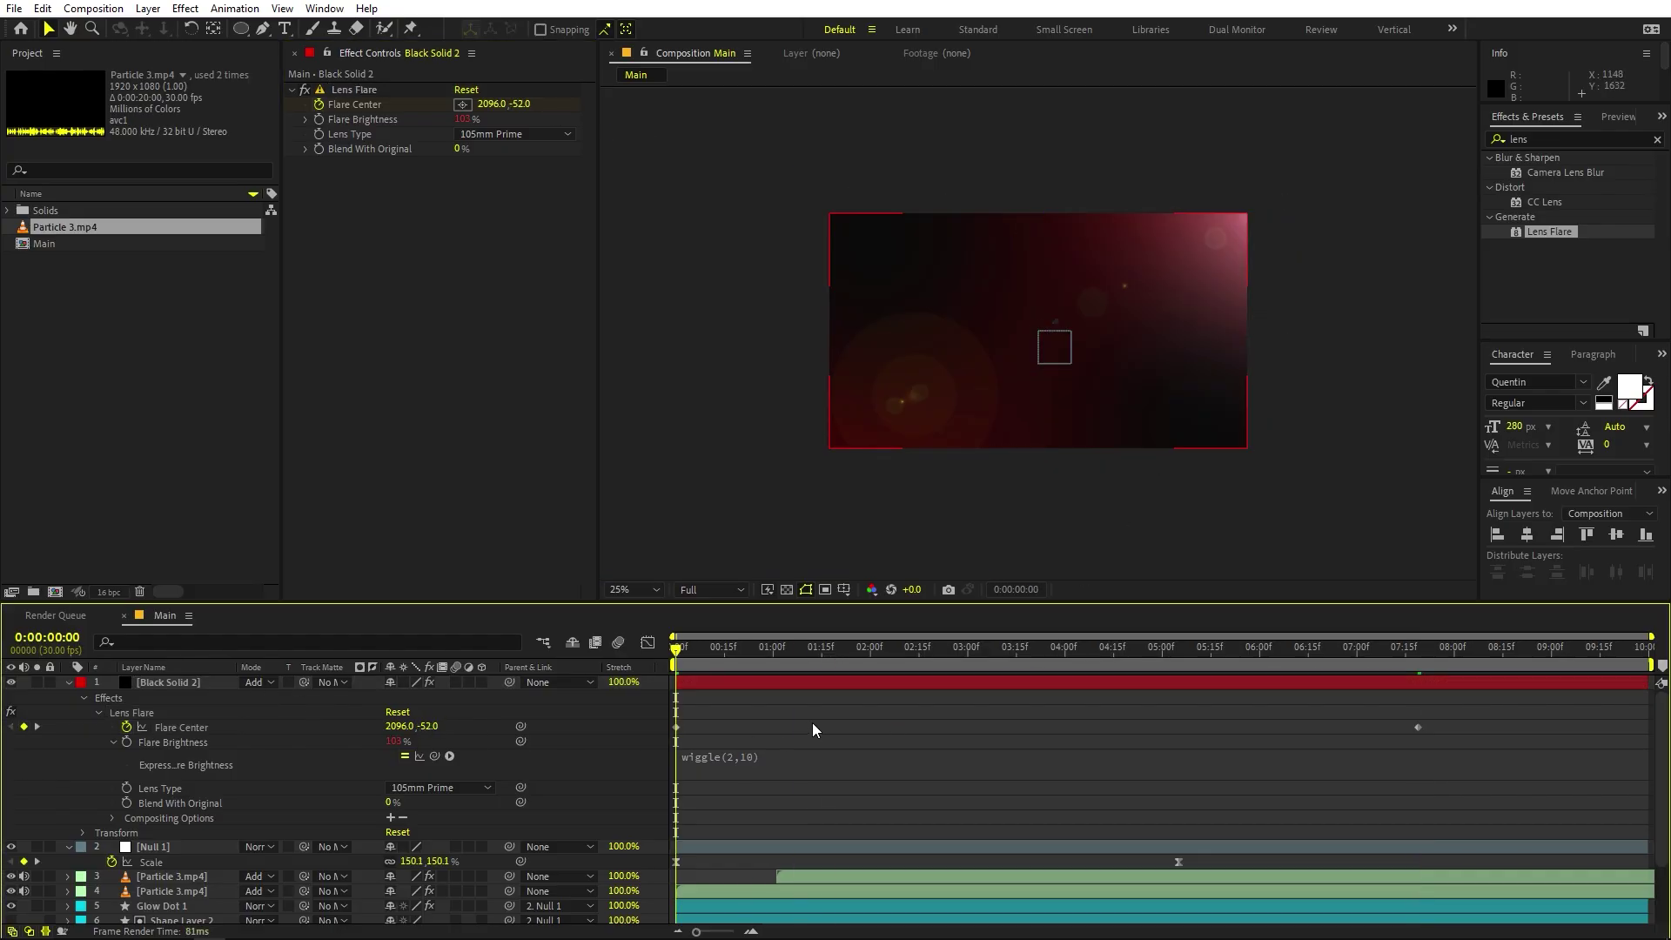
{"action": "left_click", "coordinate": [635, 597]}
{"action": "left_click", "coordinate": [625, 634]}
{"action": "key", "text": "space"}
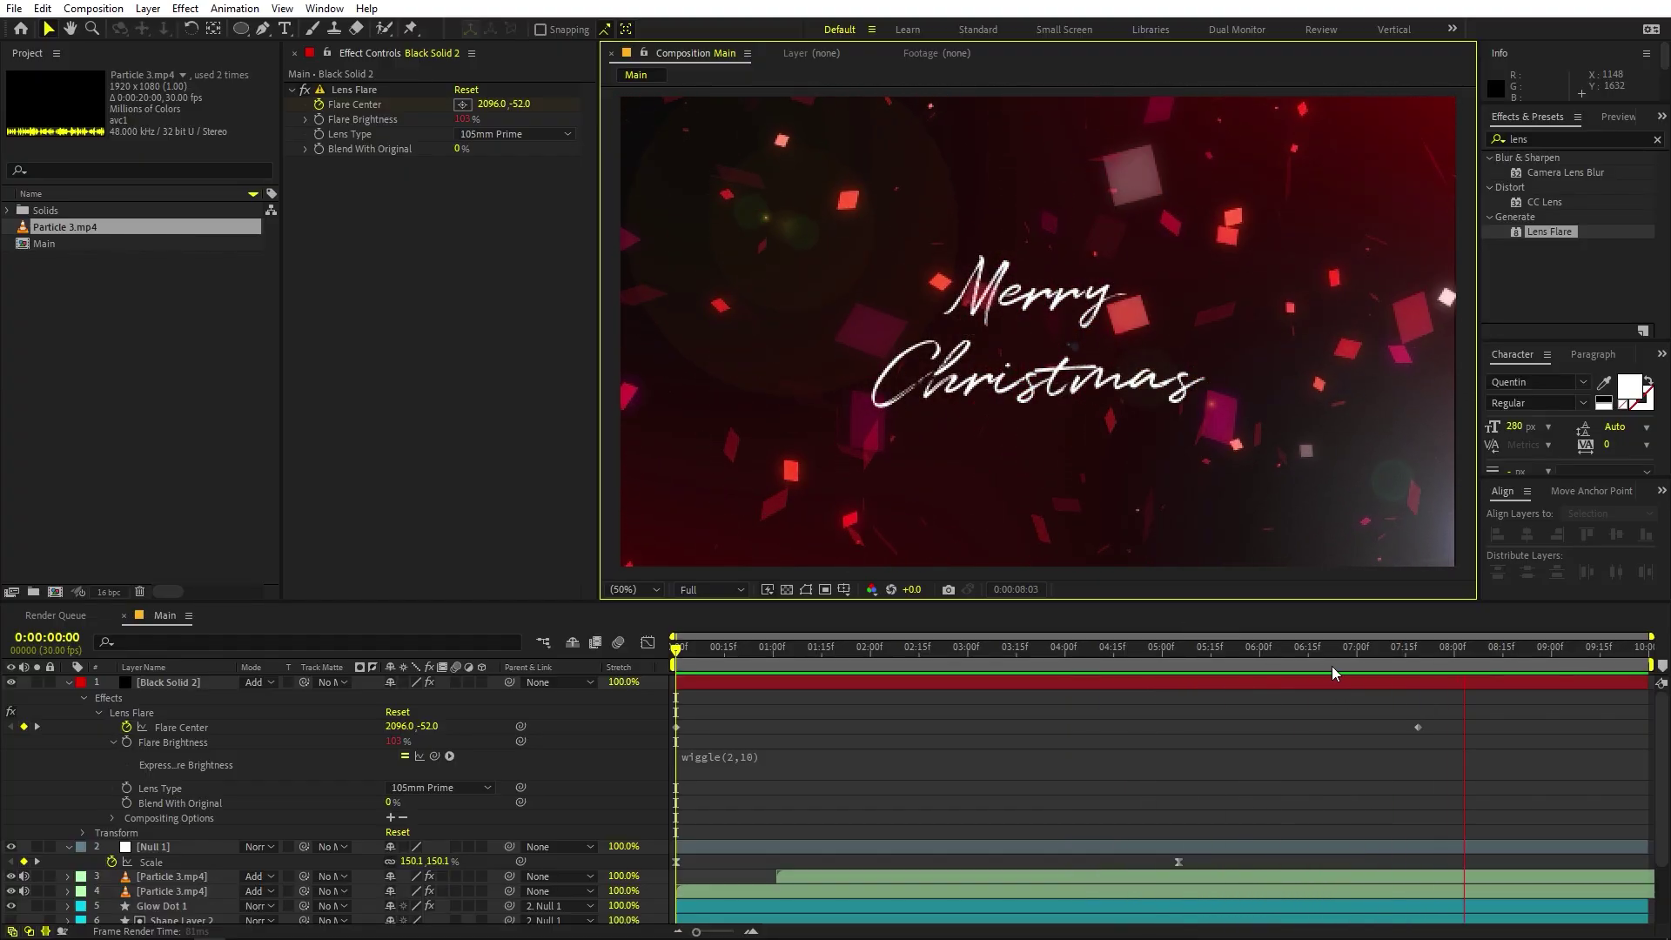
{"action": "left_click", "coordinate": [1347, 648]}
{"action": "left_click_drag", "start_coordinate": [1347, 648], "coordinate": [941, 670]}
{"action": "left_click", "coordinate": [962, 683]}
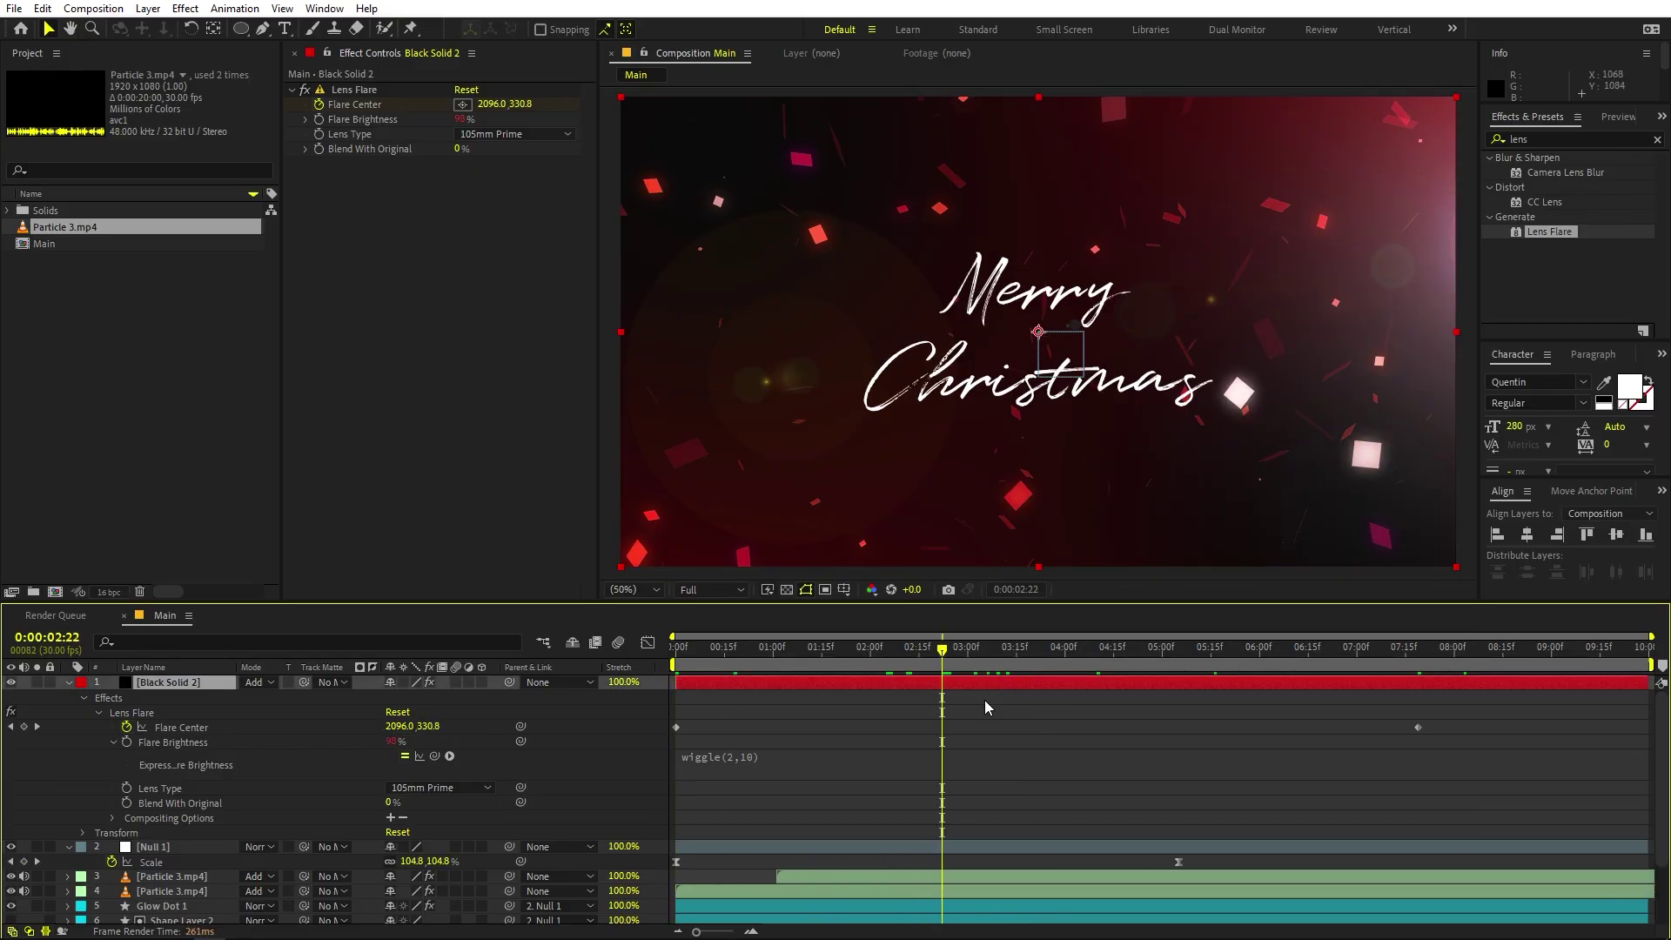
Examine the Merry Christmas text layer, Shape Layer 1 and Glow Dot 2 that make up one of the handwriting reveals.
{"action": "scroll", "coordinate": [333, 842], "scroll_direction": "down", "scroll_amount": 3}
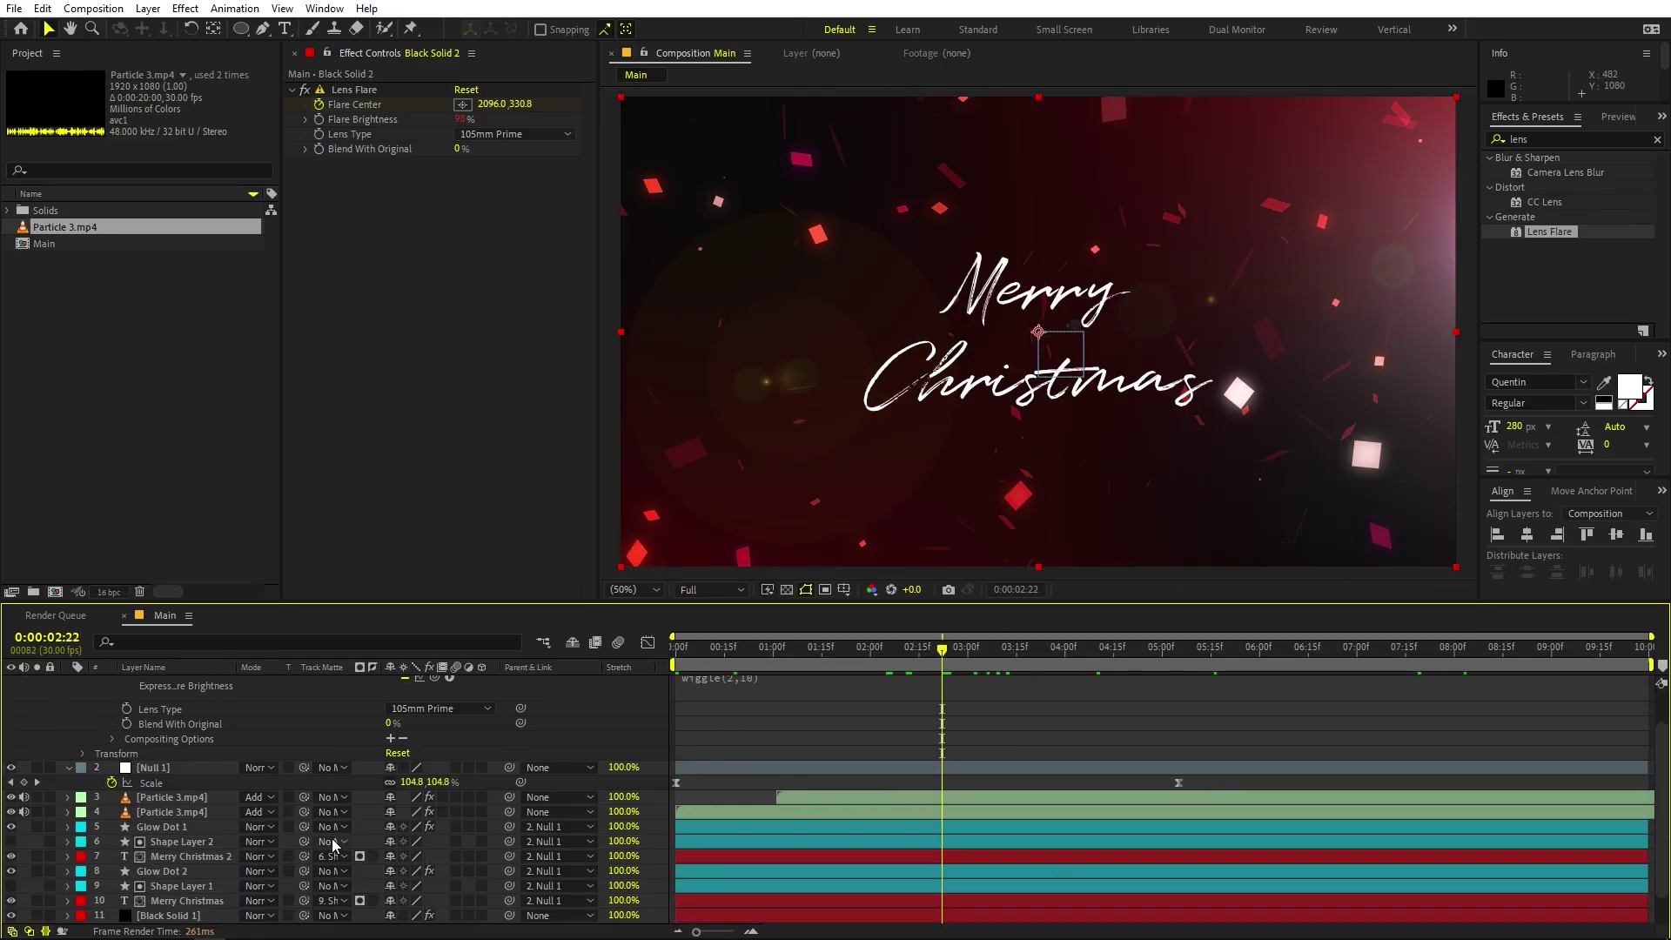
{"action": "left_click", "coordinate": [175, 901]}
{"action": "left_click", "coordinate": [179, 885]}
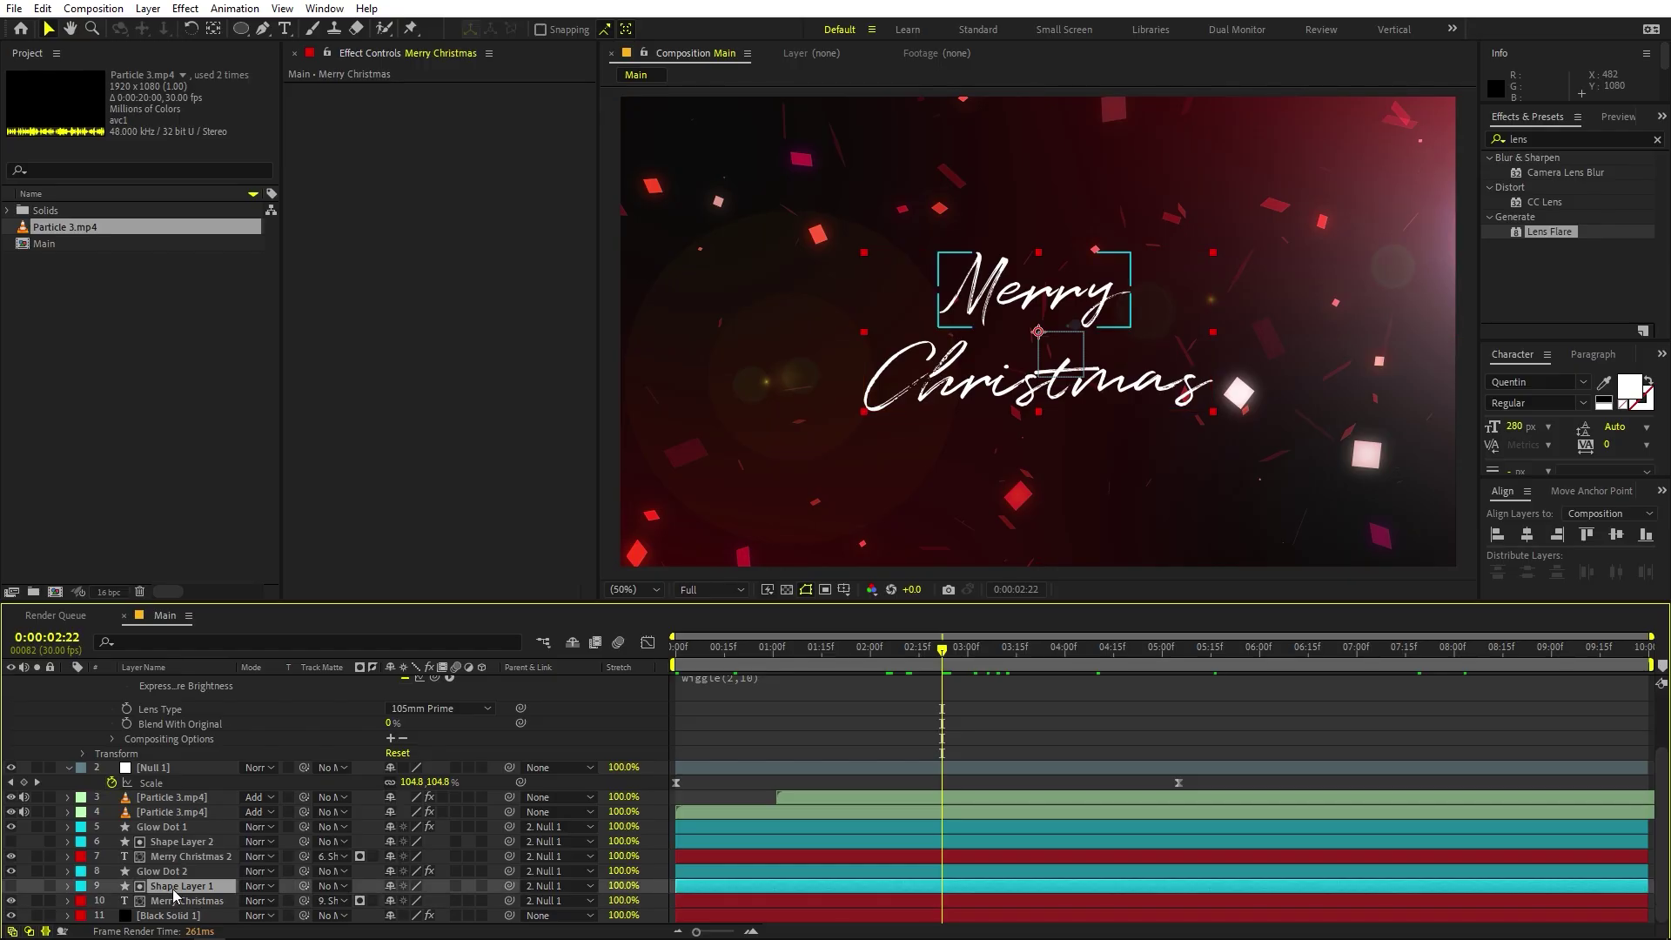
{"action": "left_click", "coordinate": [168, 871]}
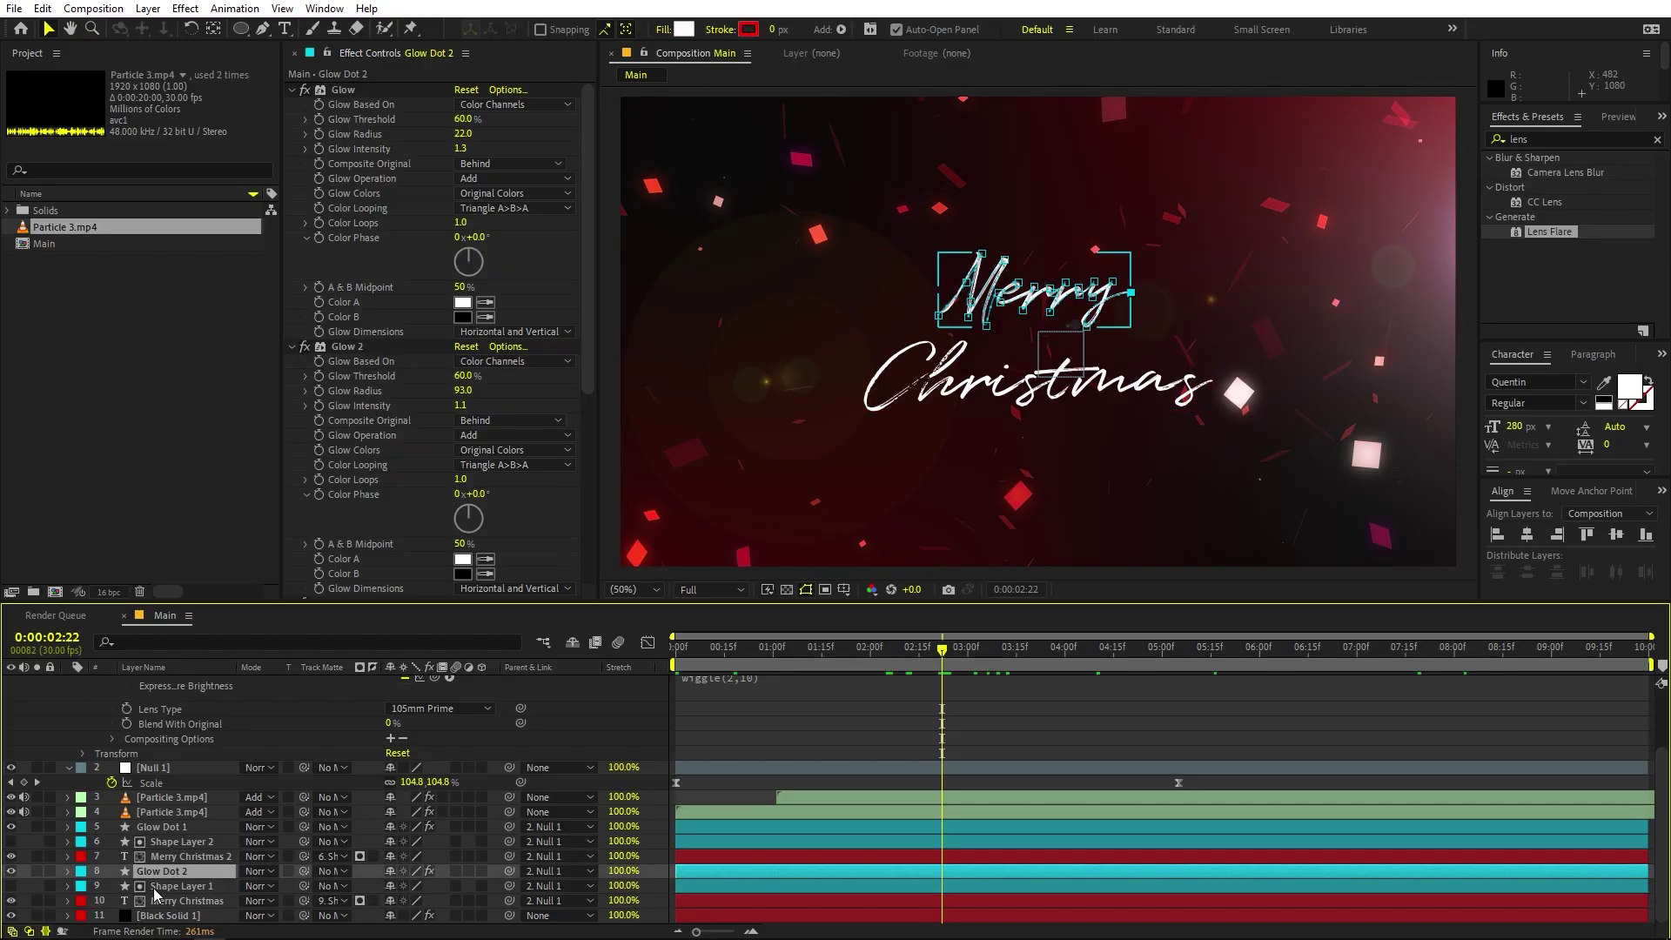
{"action": "left_click", "coordinate": [154, 886]}
{"action": "left_click", "coordinate": [164, 871]}
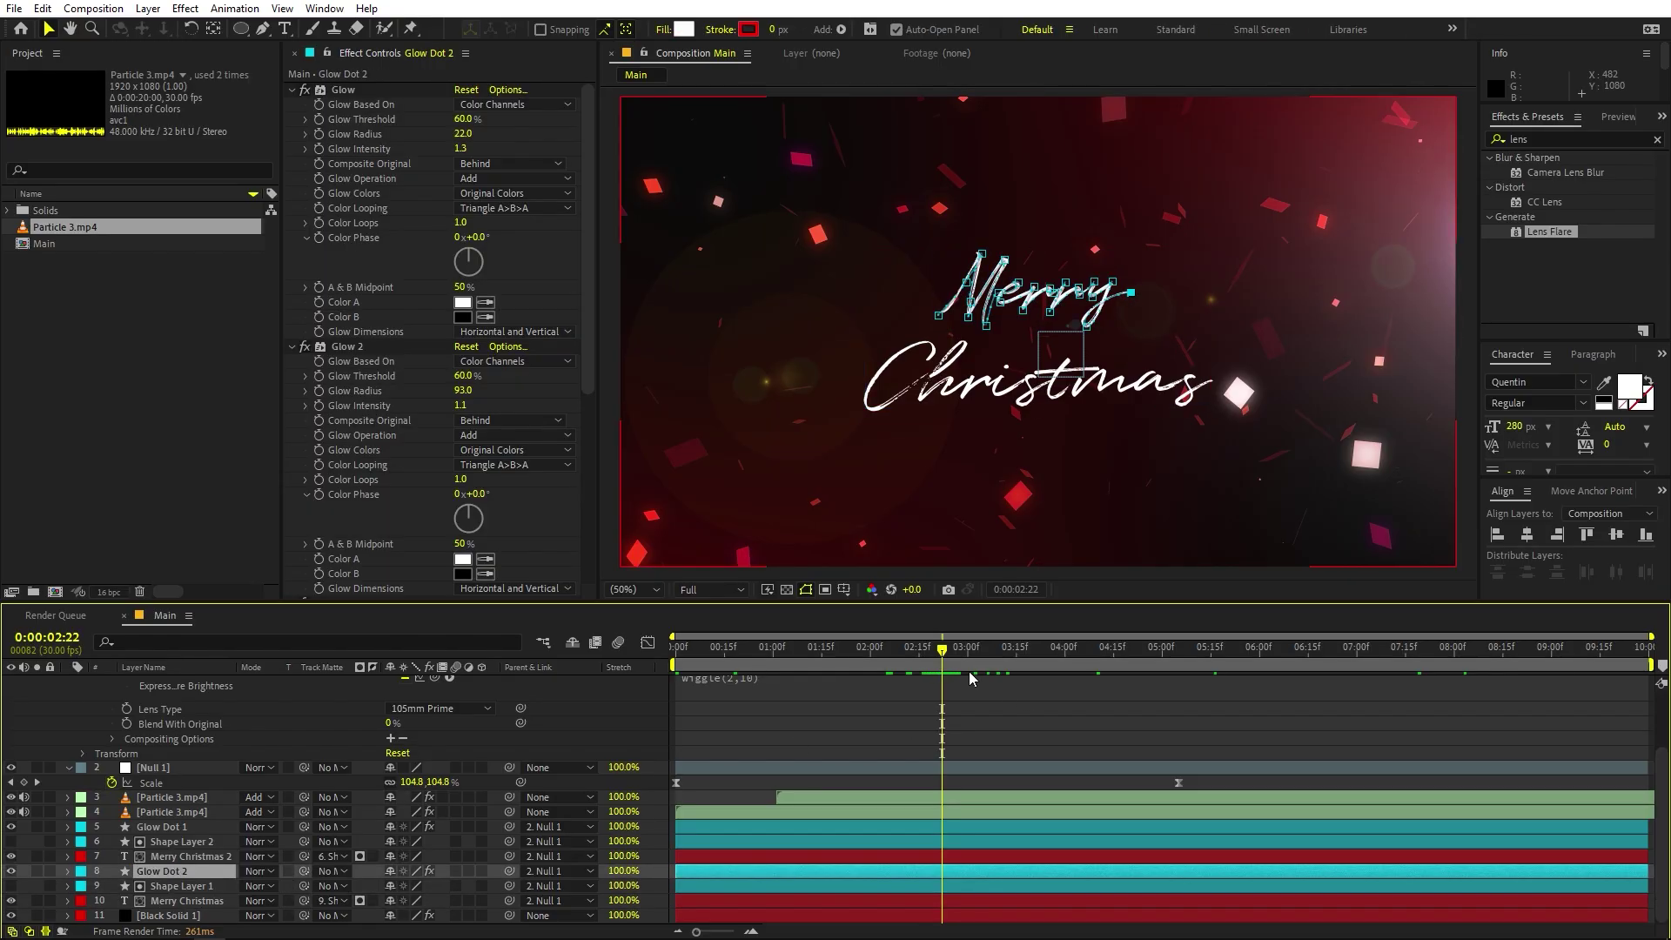
Play the whole composition from the start to review the finished handwriting reveal, with all layers deselected.
{"action": "key", "text": "space"}
{"action": "left_click", "coordinate": [1382, 687]}
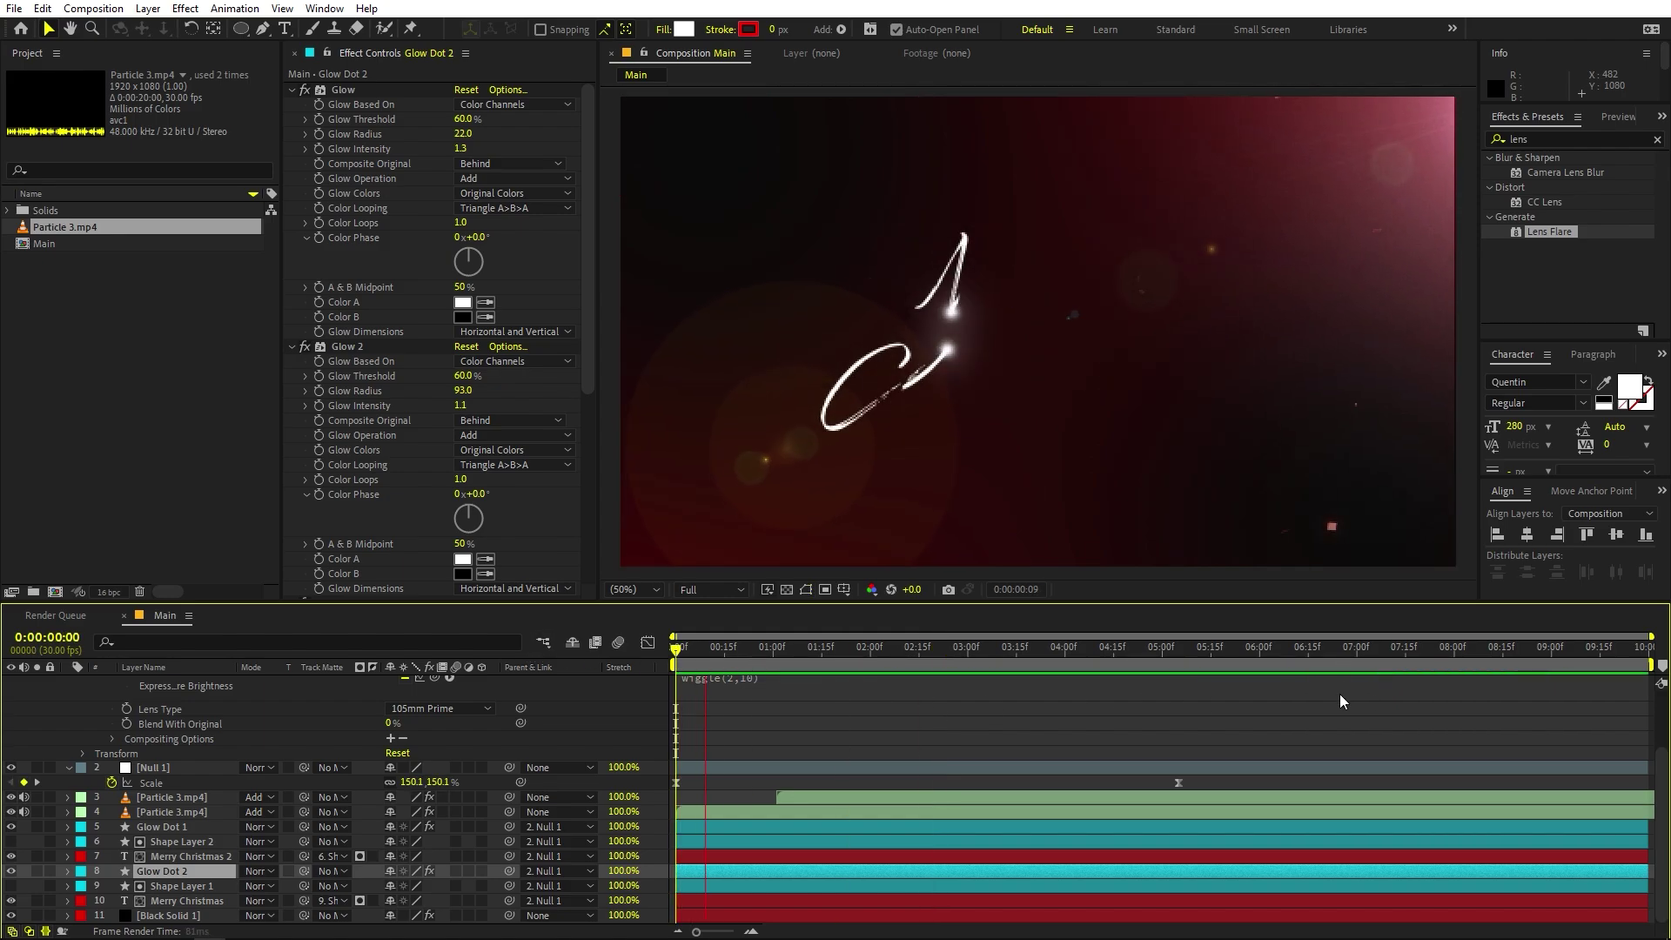
{"action": "left_click", "coordinate": [1277, 733]}
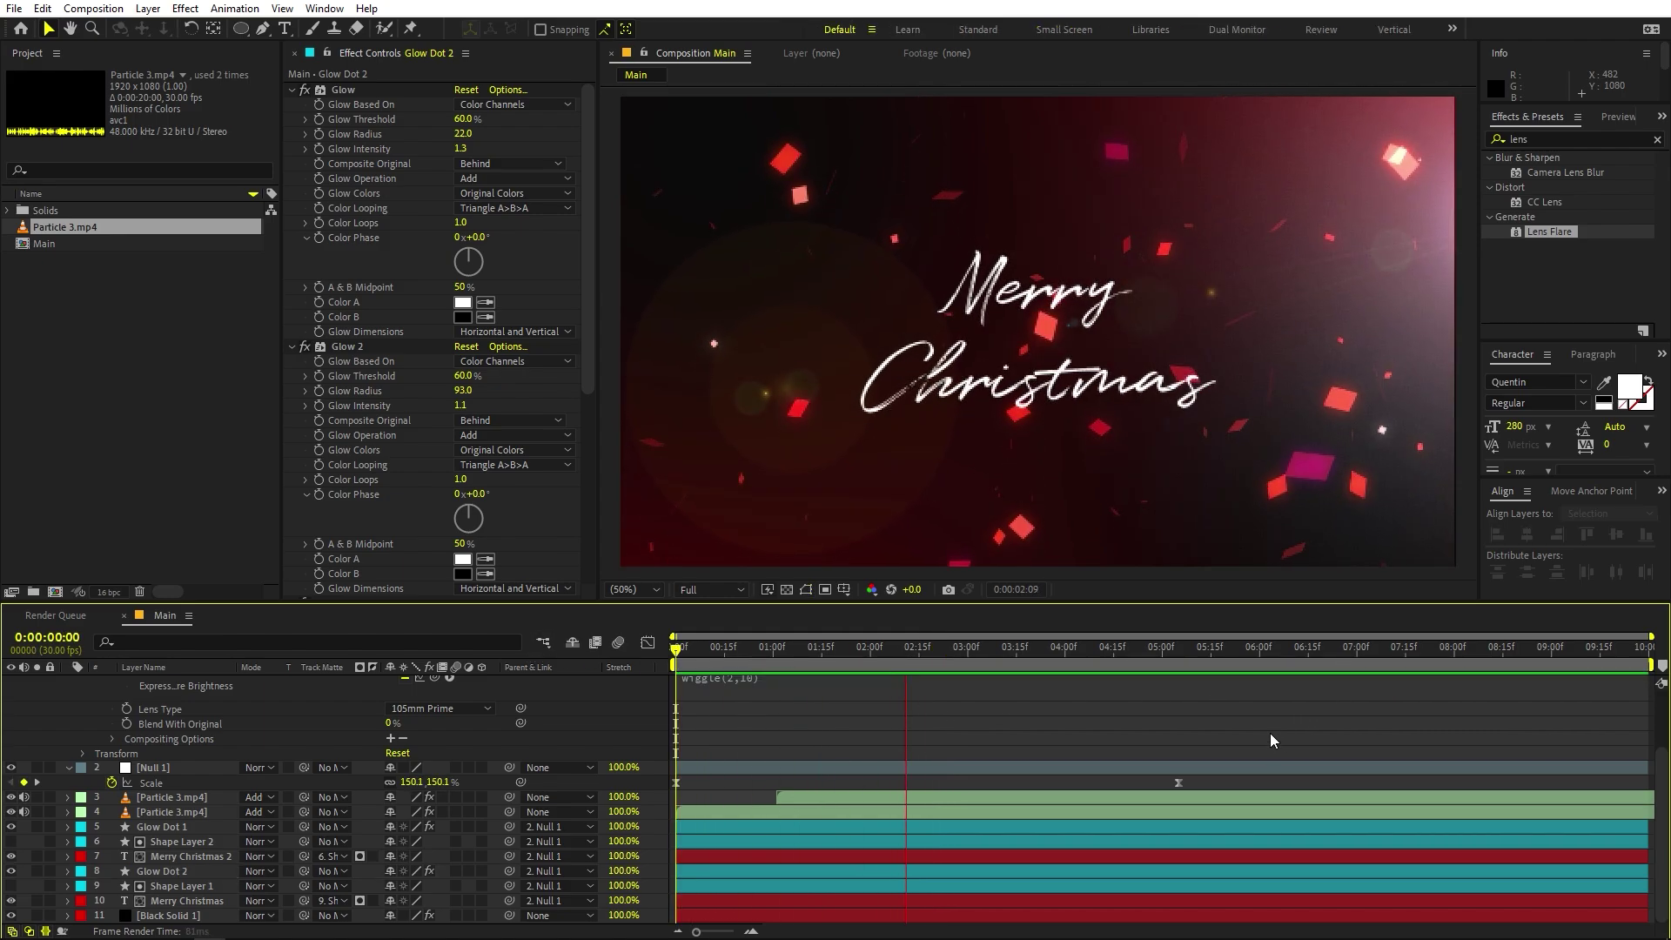